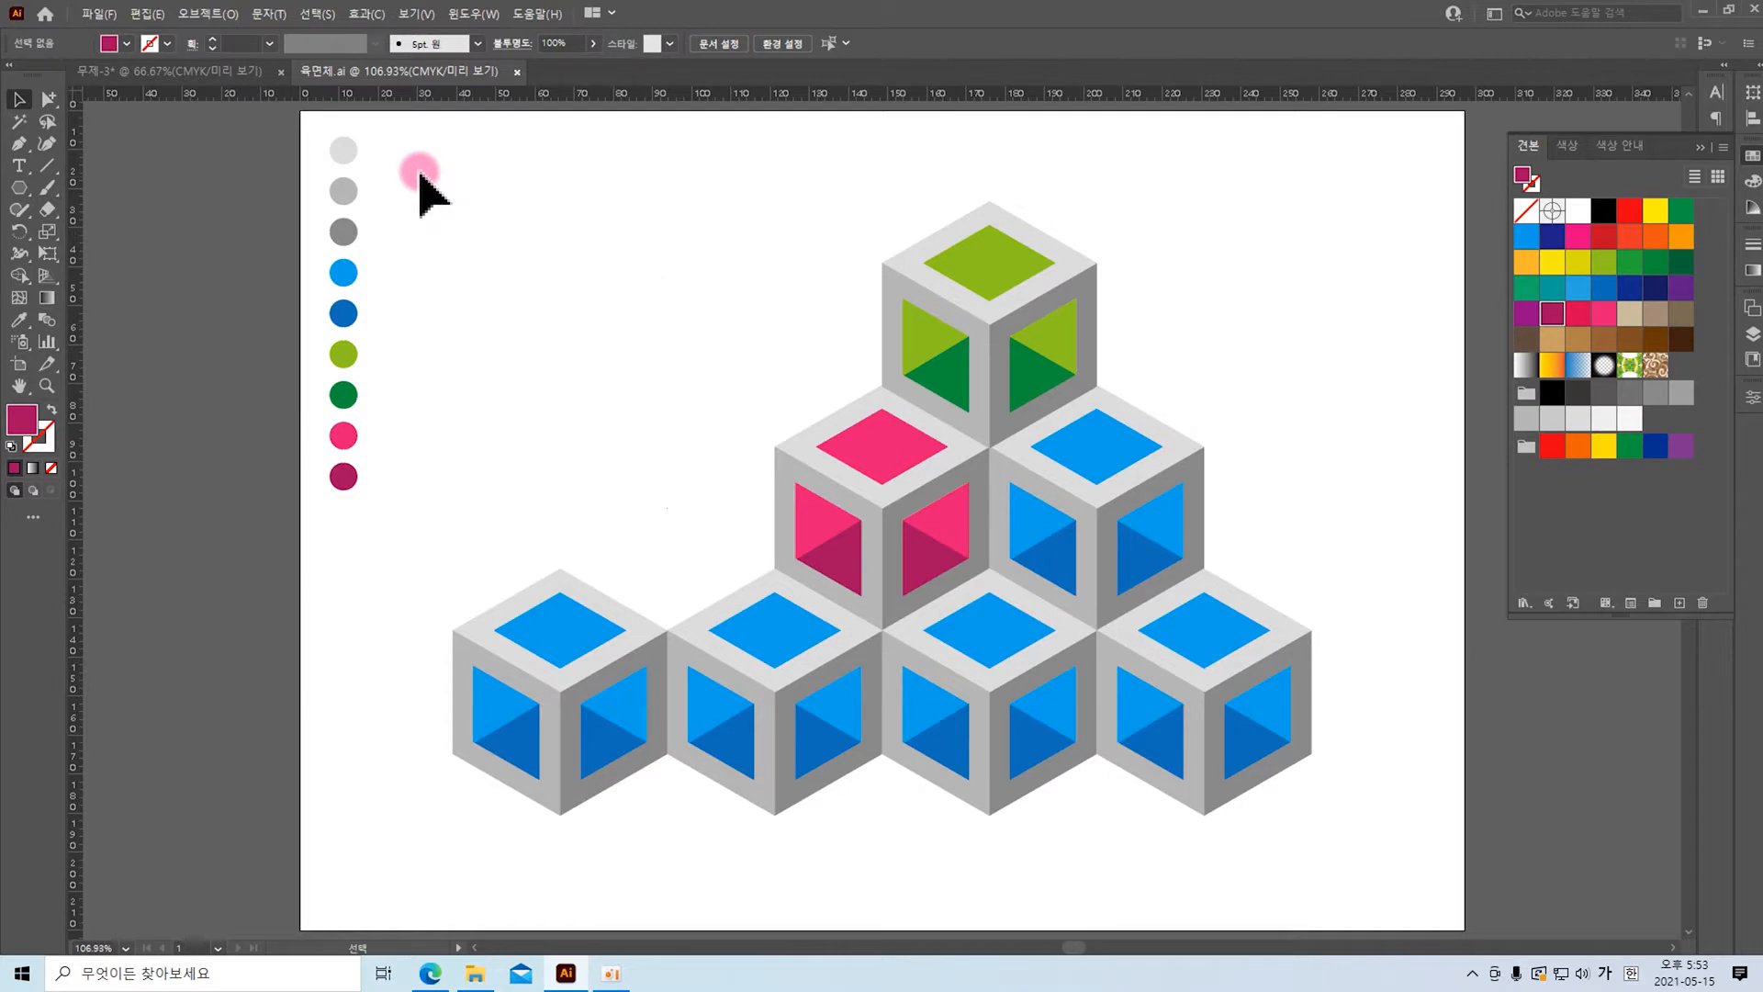
# Step: Shrink the finished cube pyramid and place it beside the upper colour dots on the artboard
pyautogui.moveTo(414, 167); pyautogui.dragTo(1113, 774)
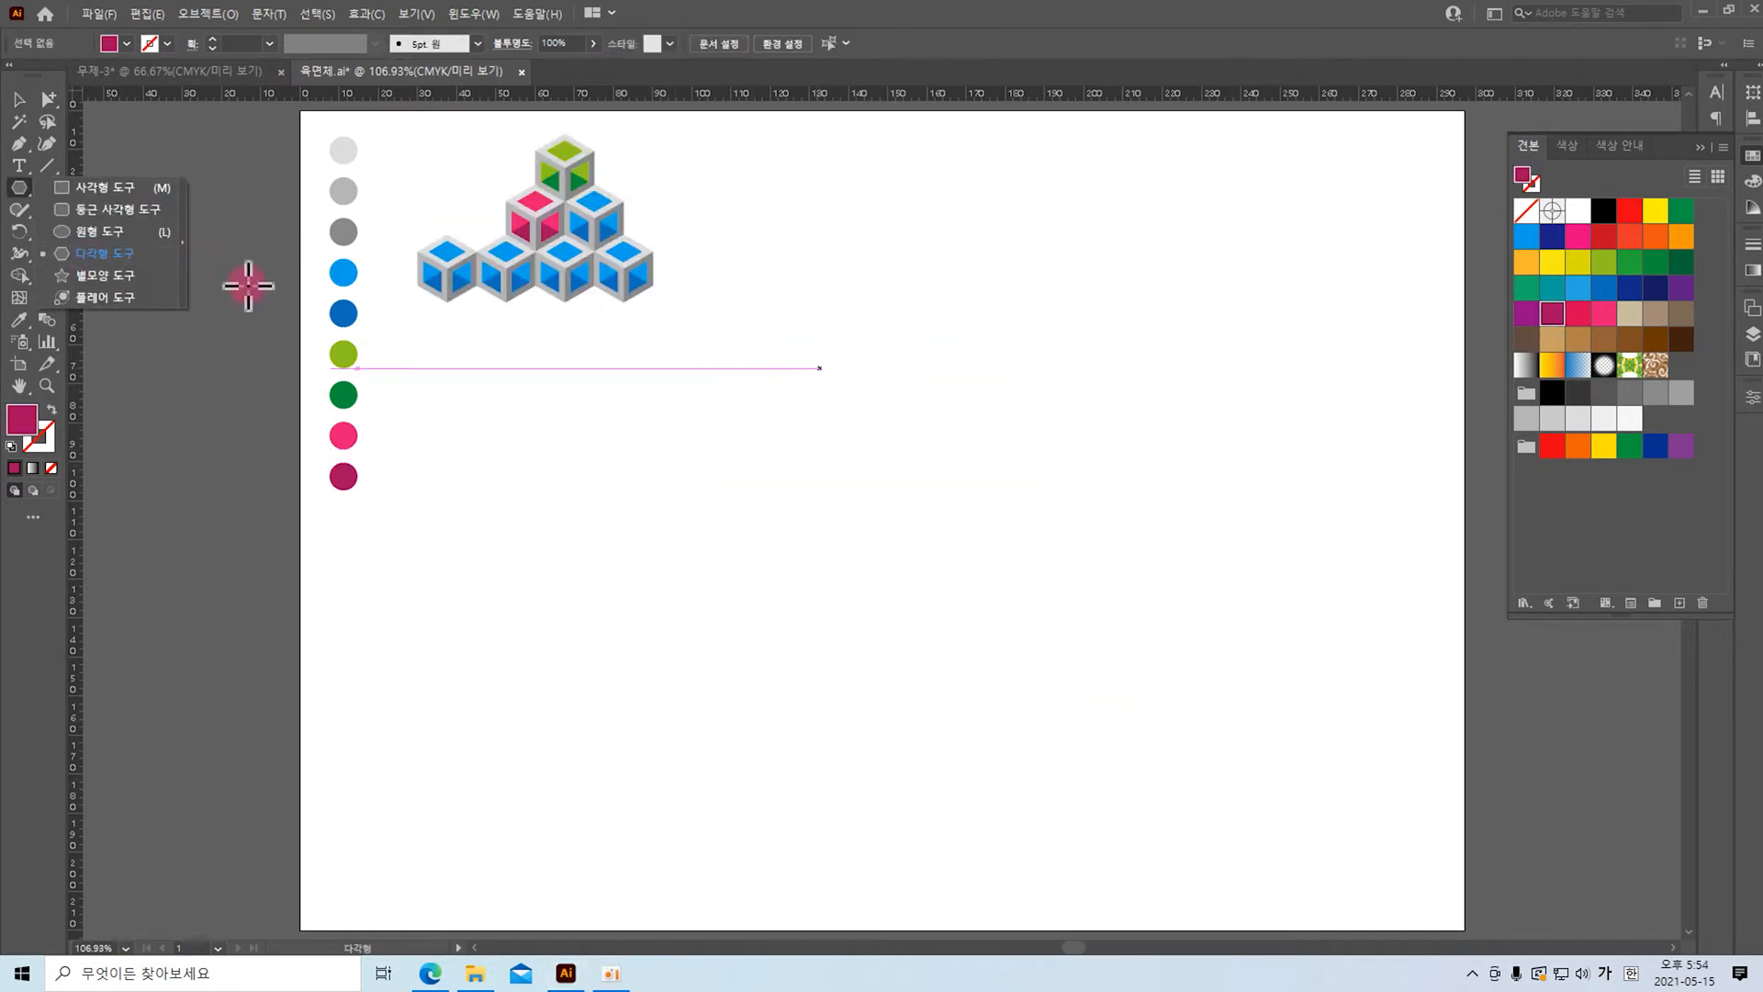
# Step: Draw a regular hexagon about 63 mm wide and 55 mm high and move it to the middle of the artboard
pyautogui.click(123, 252)
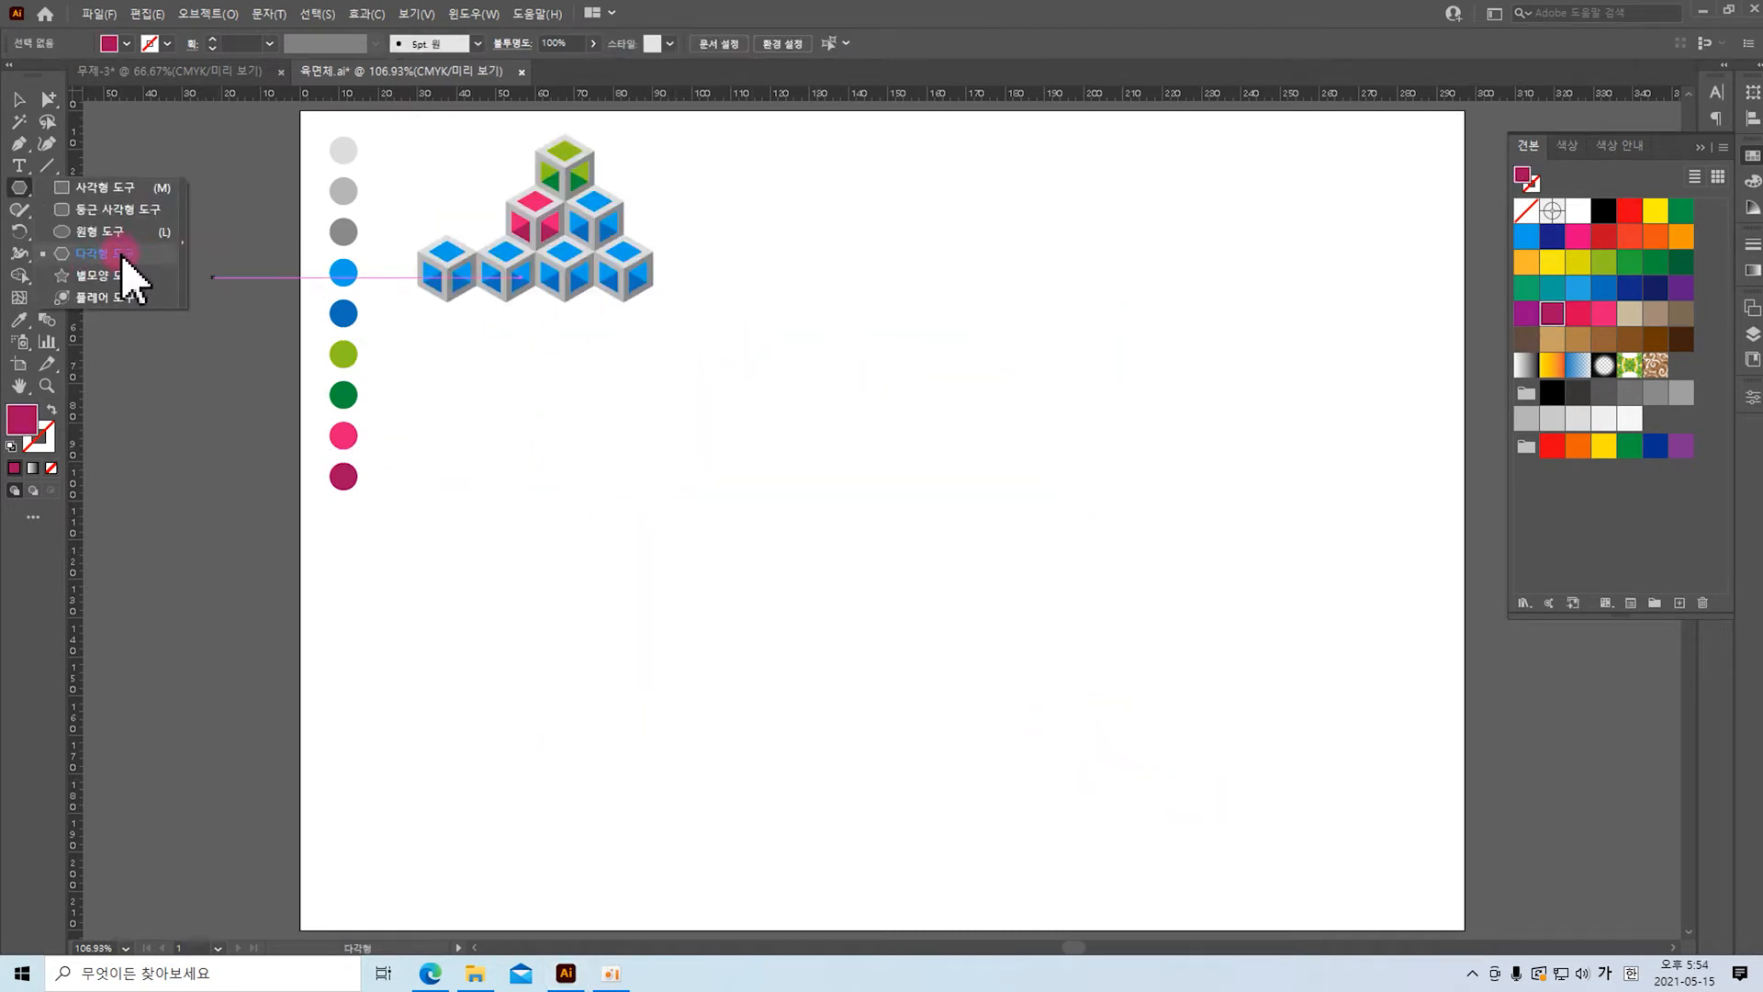
pyautogui.moveTo(735, 393); pyautogui.dragTo(774, 502)
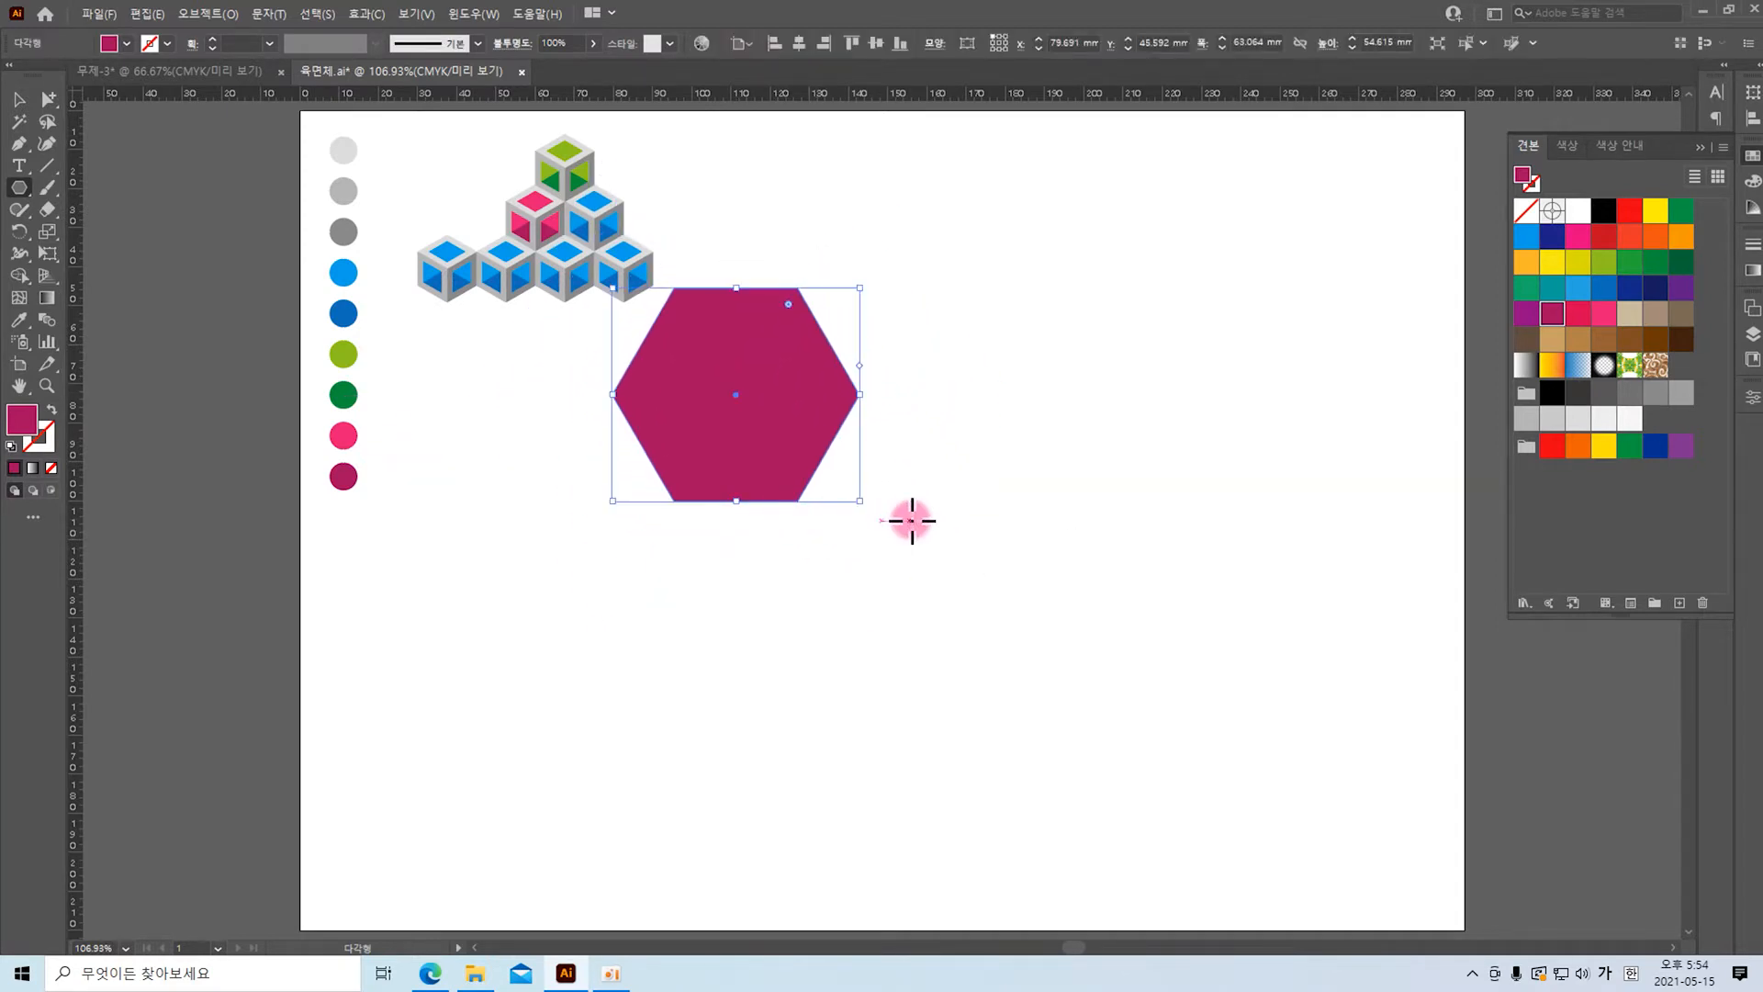
pyautogui.click(19, 100)
pyautogui.moveTo(675, 414); pyautogui.dragTo(821, 541)
# Step: Remove the hexagon's fill and give it a black stroke
pyautogui.click(118, 46)
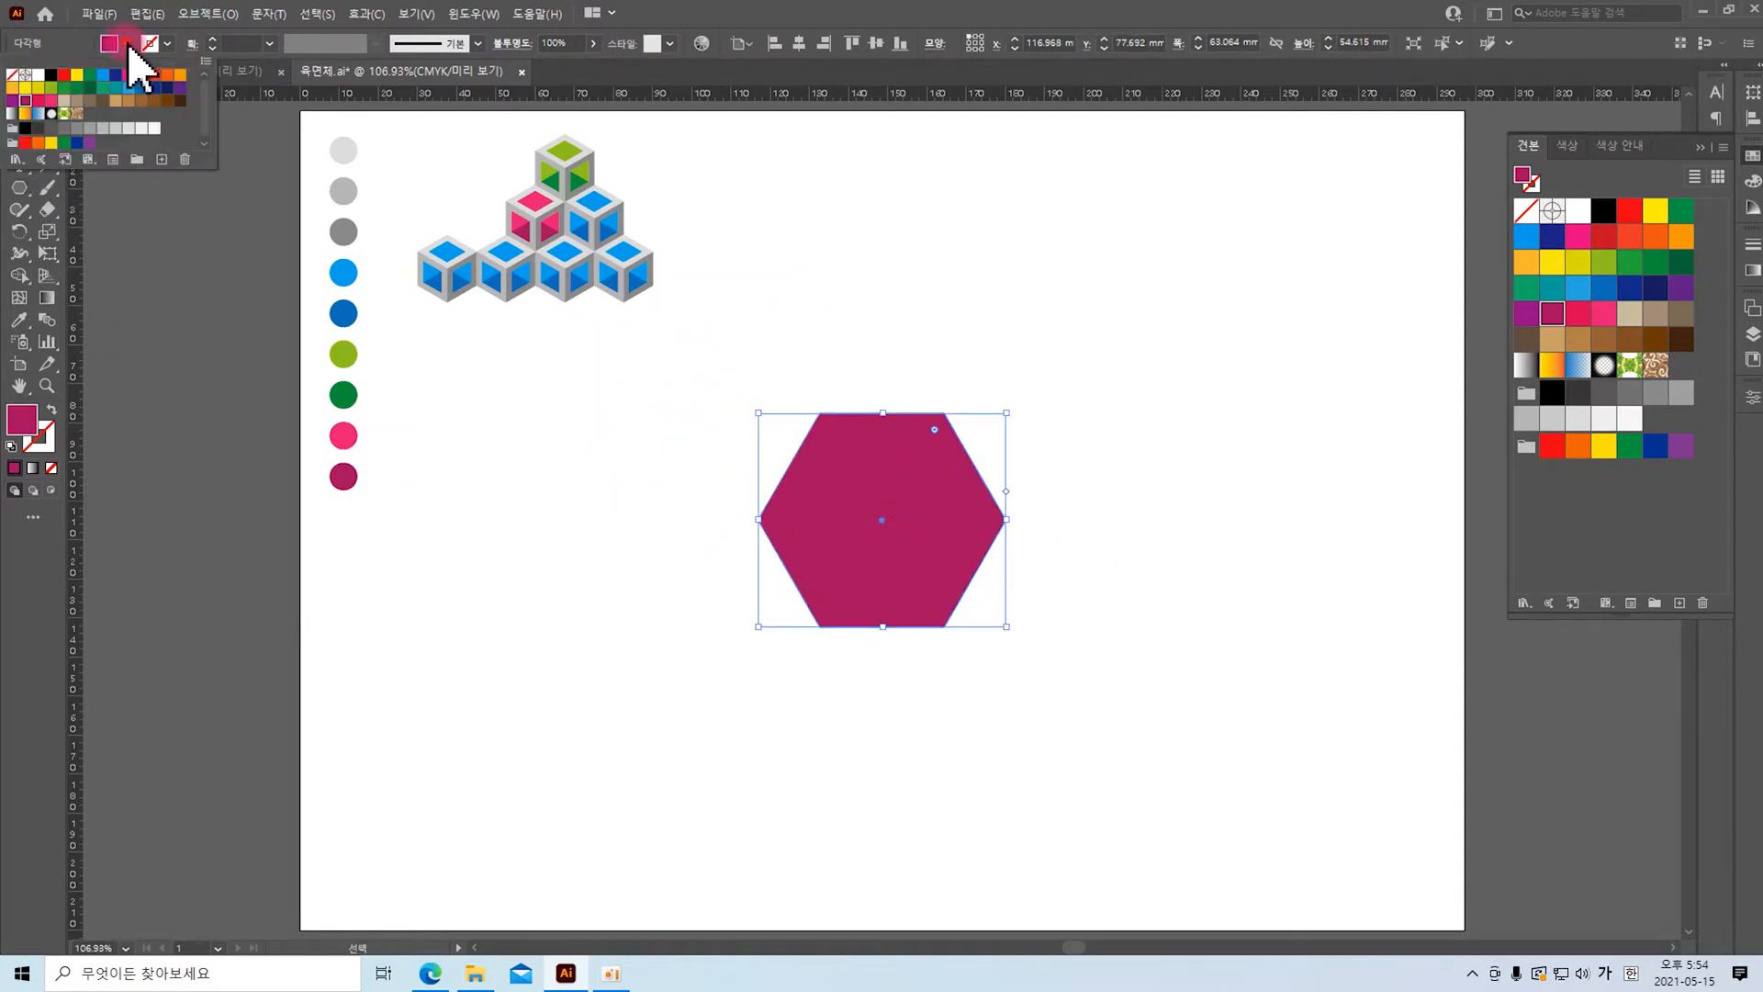
pyautogui.click(12, 75)
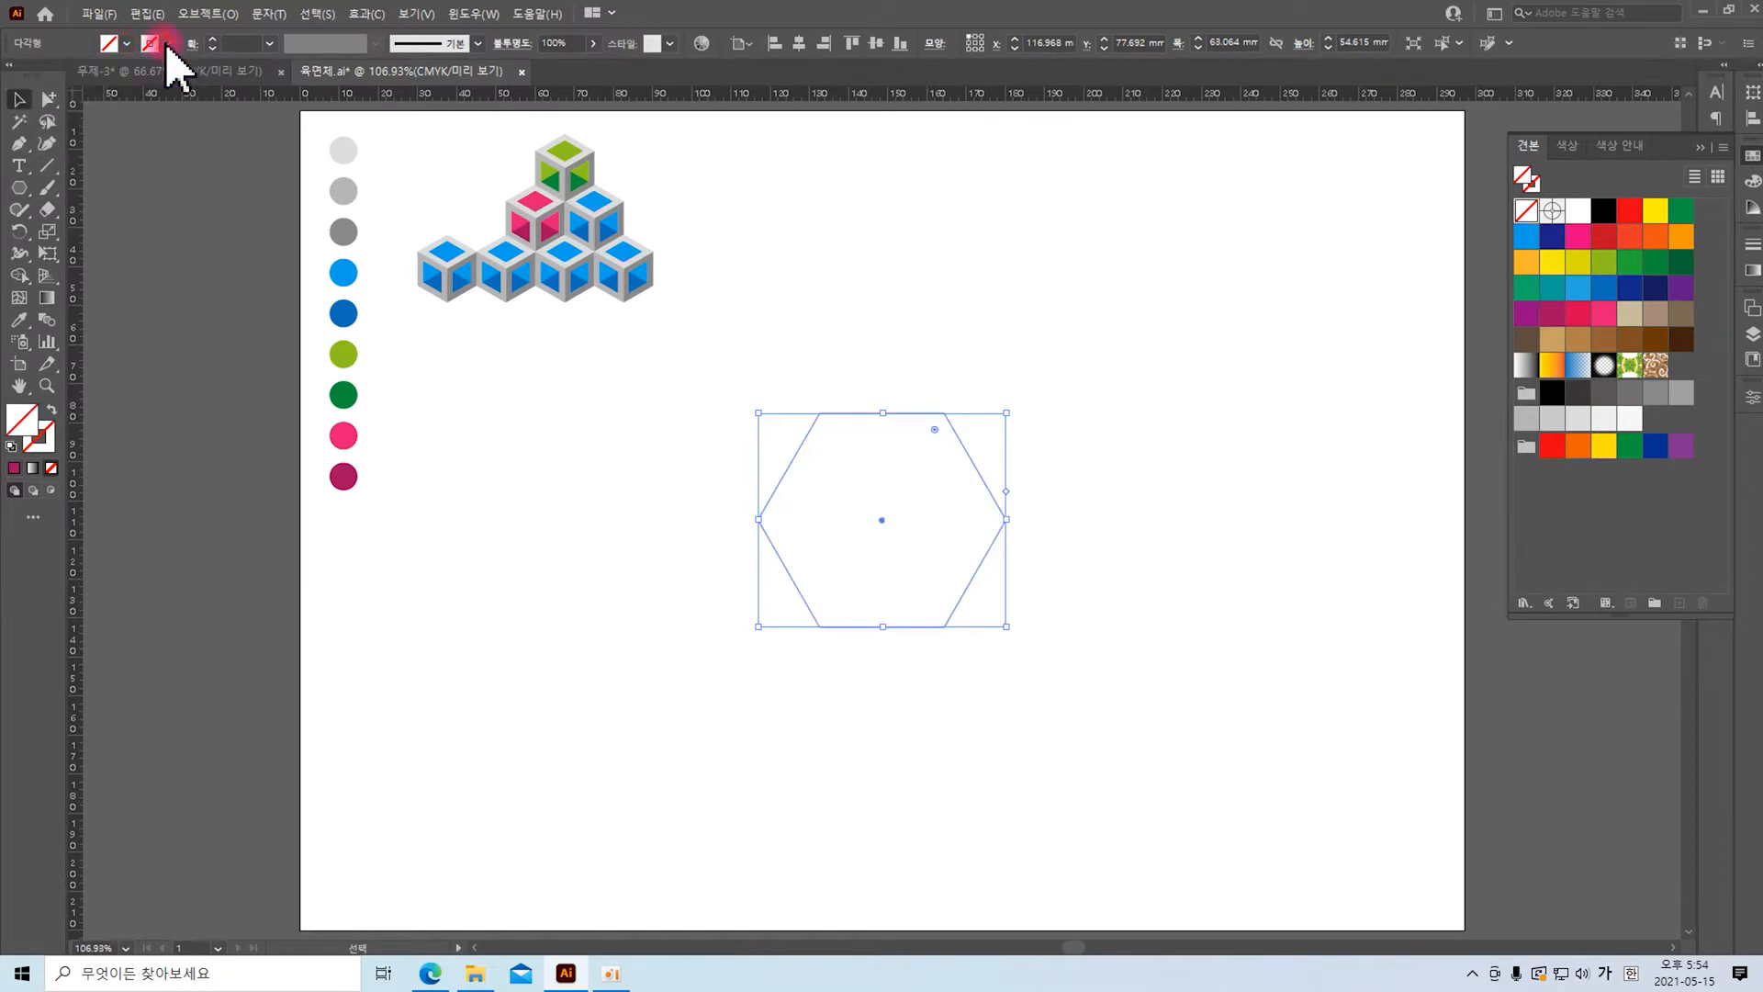
pyautogui.click(169, 45)
pyautogui.click(51, 76)
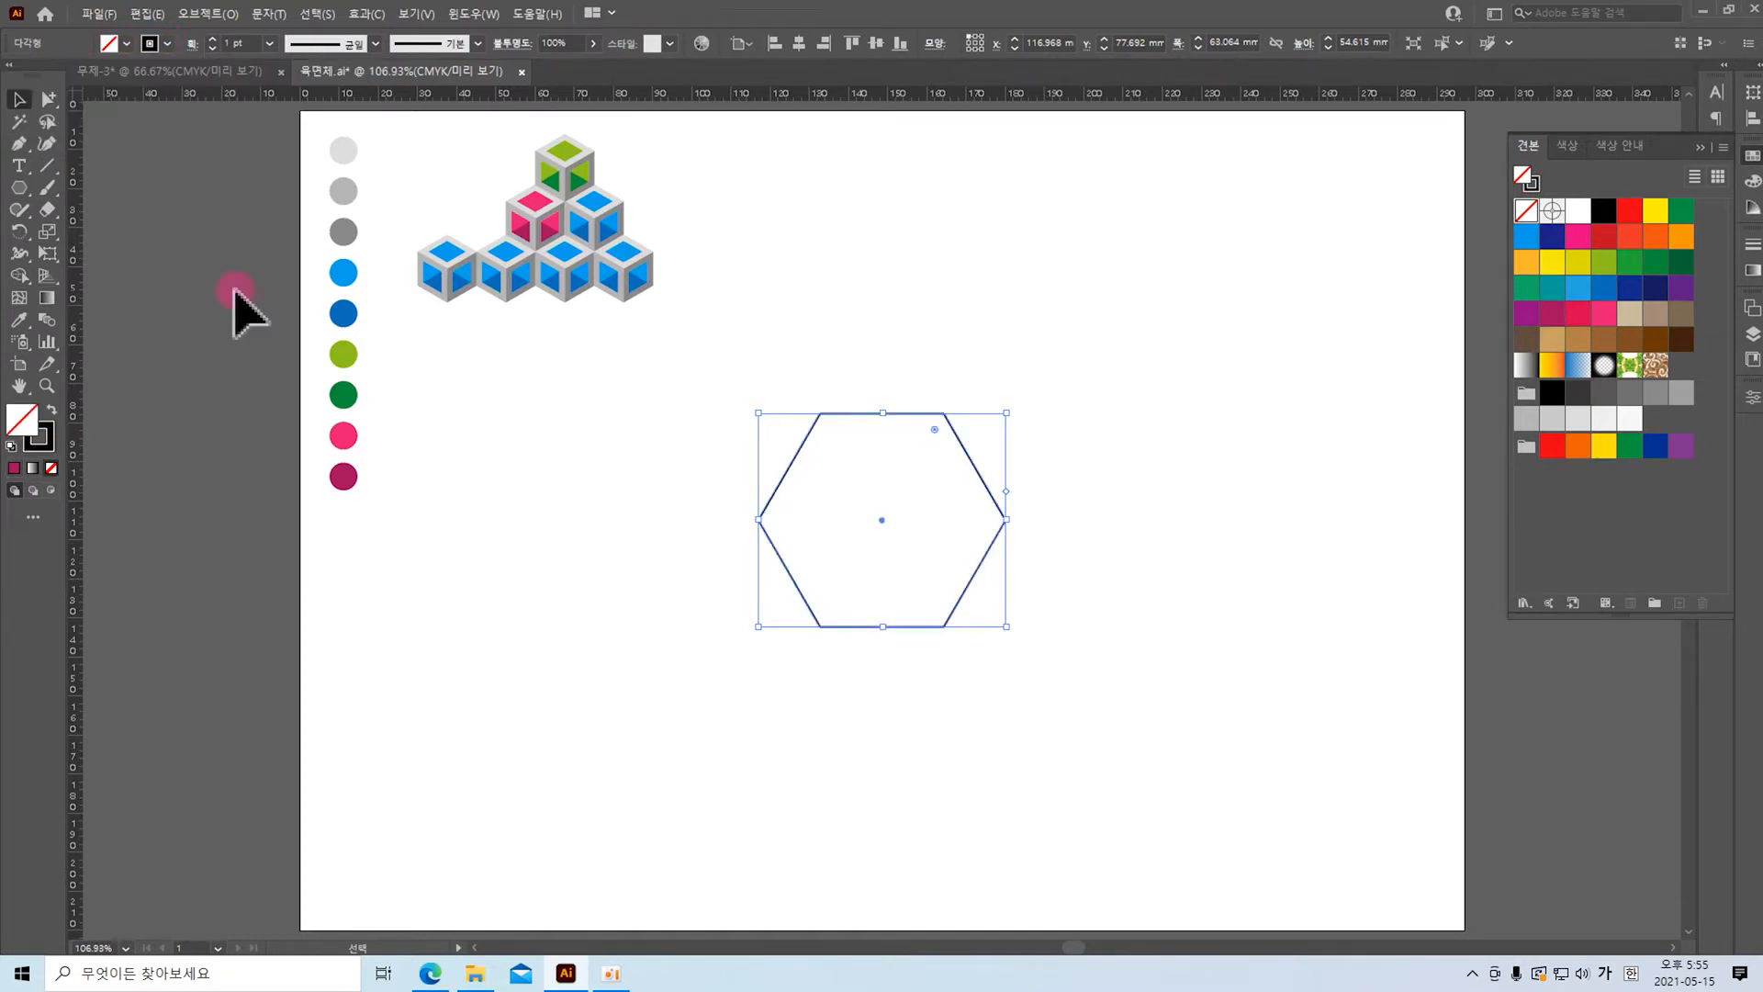
# Step: Draw three straight lines connecting the opposite corners of the hexagon through its centre
pyautogui.moveTo(41, 188); pyautogui.dragTo(138, 169)
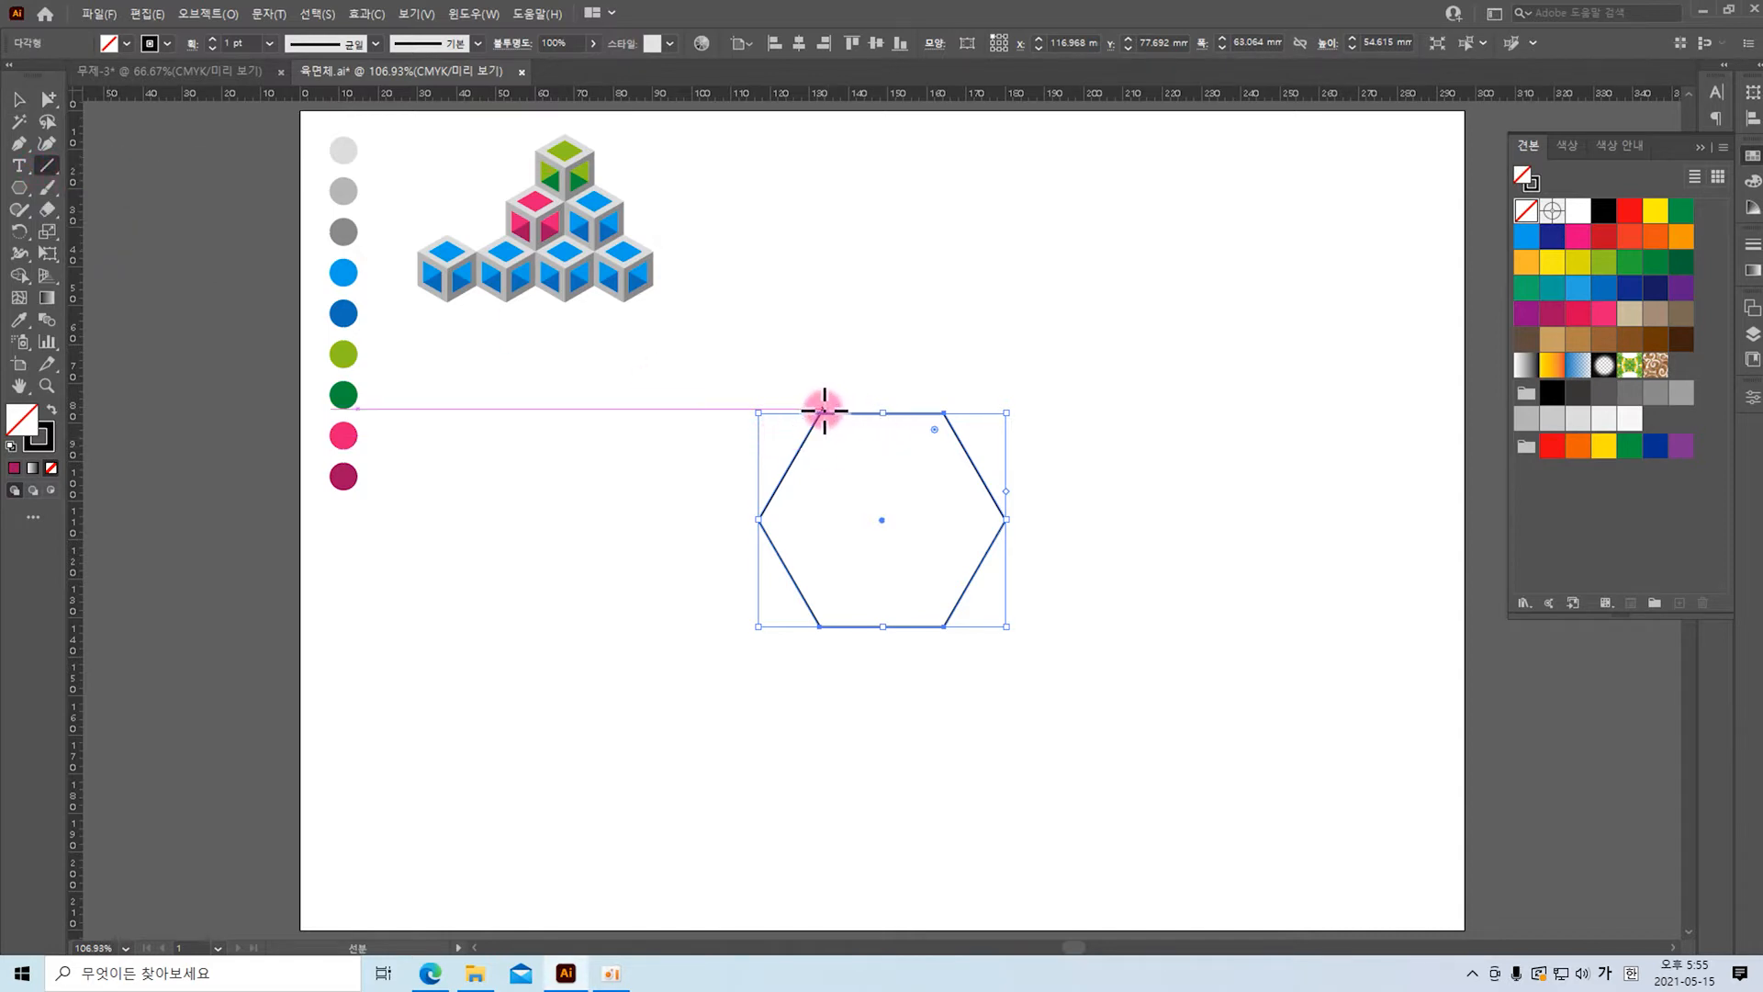
pyautogui.moveTo(818, 413); pyautogui.dragTo(943, 627)
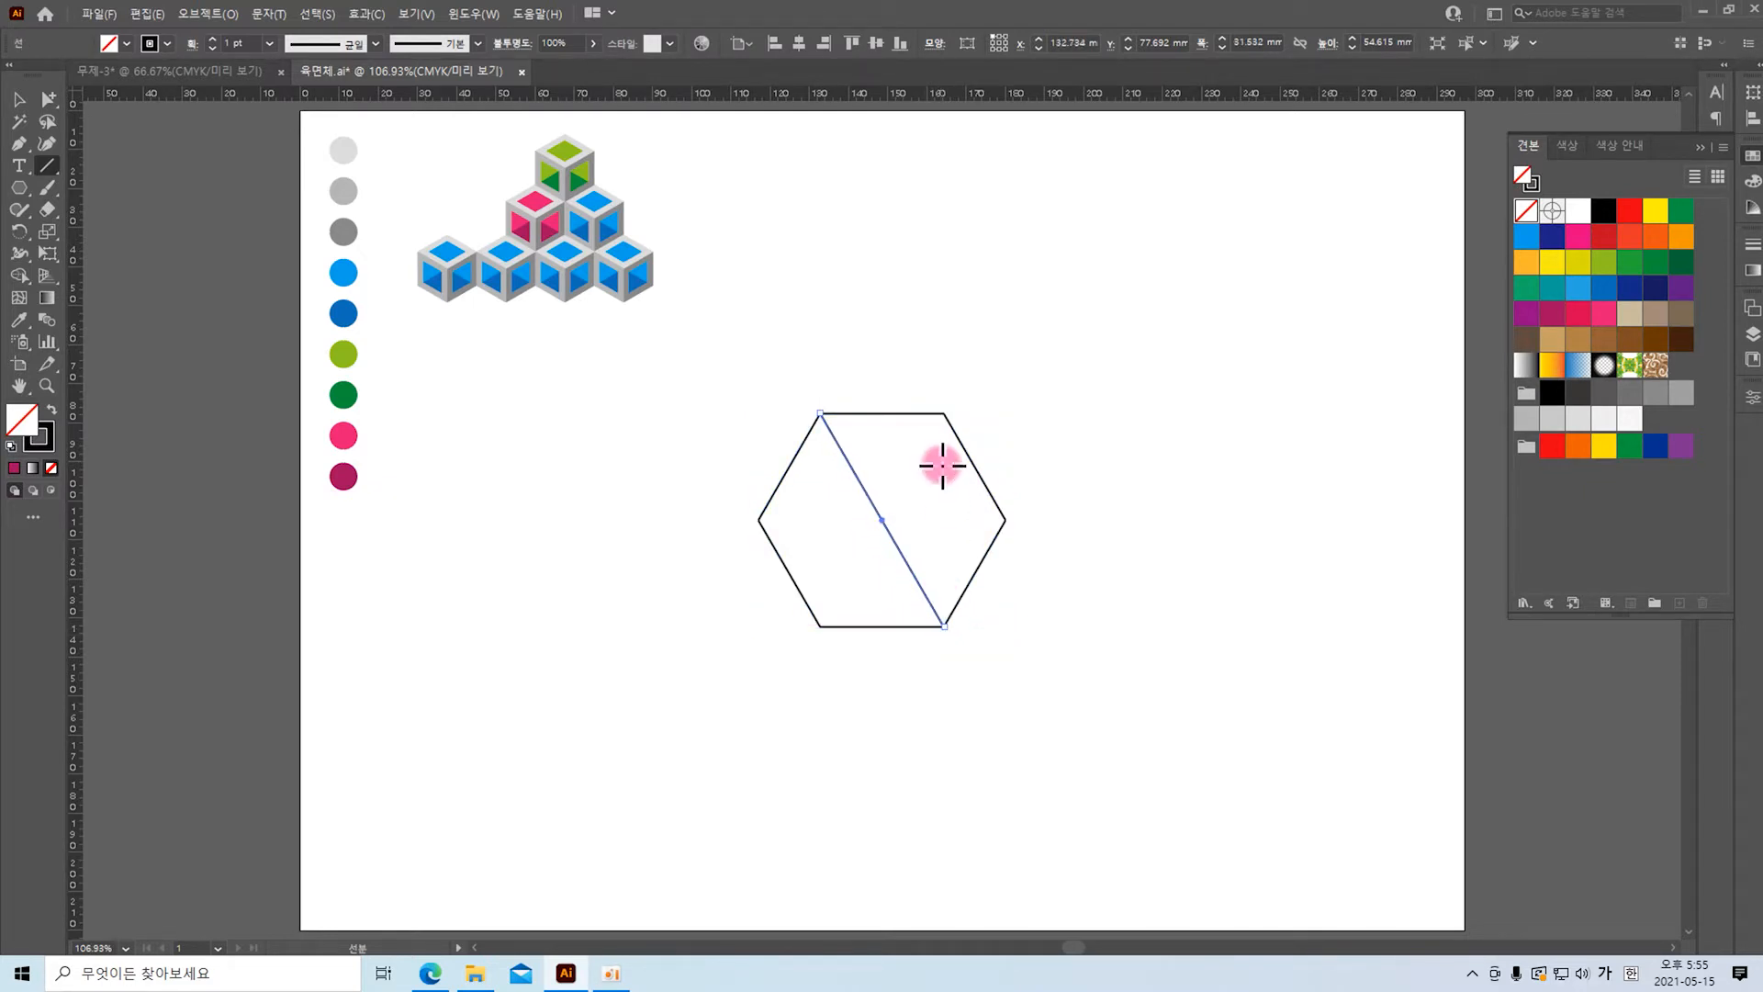
pyautogui.moveTo(946, 412); pyautogui.dragTo(819, 628)
pyautogui.moveTo(759, 520); pyautogui.dragTo(1007, 519)
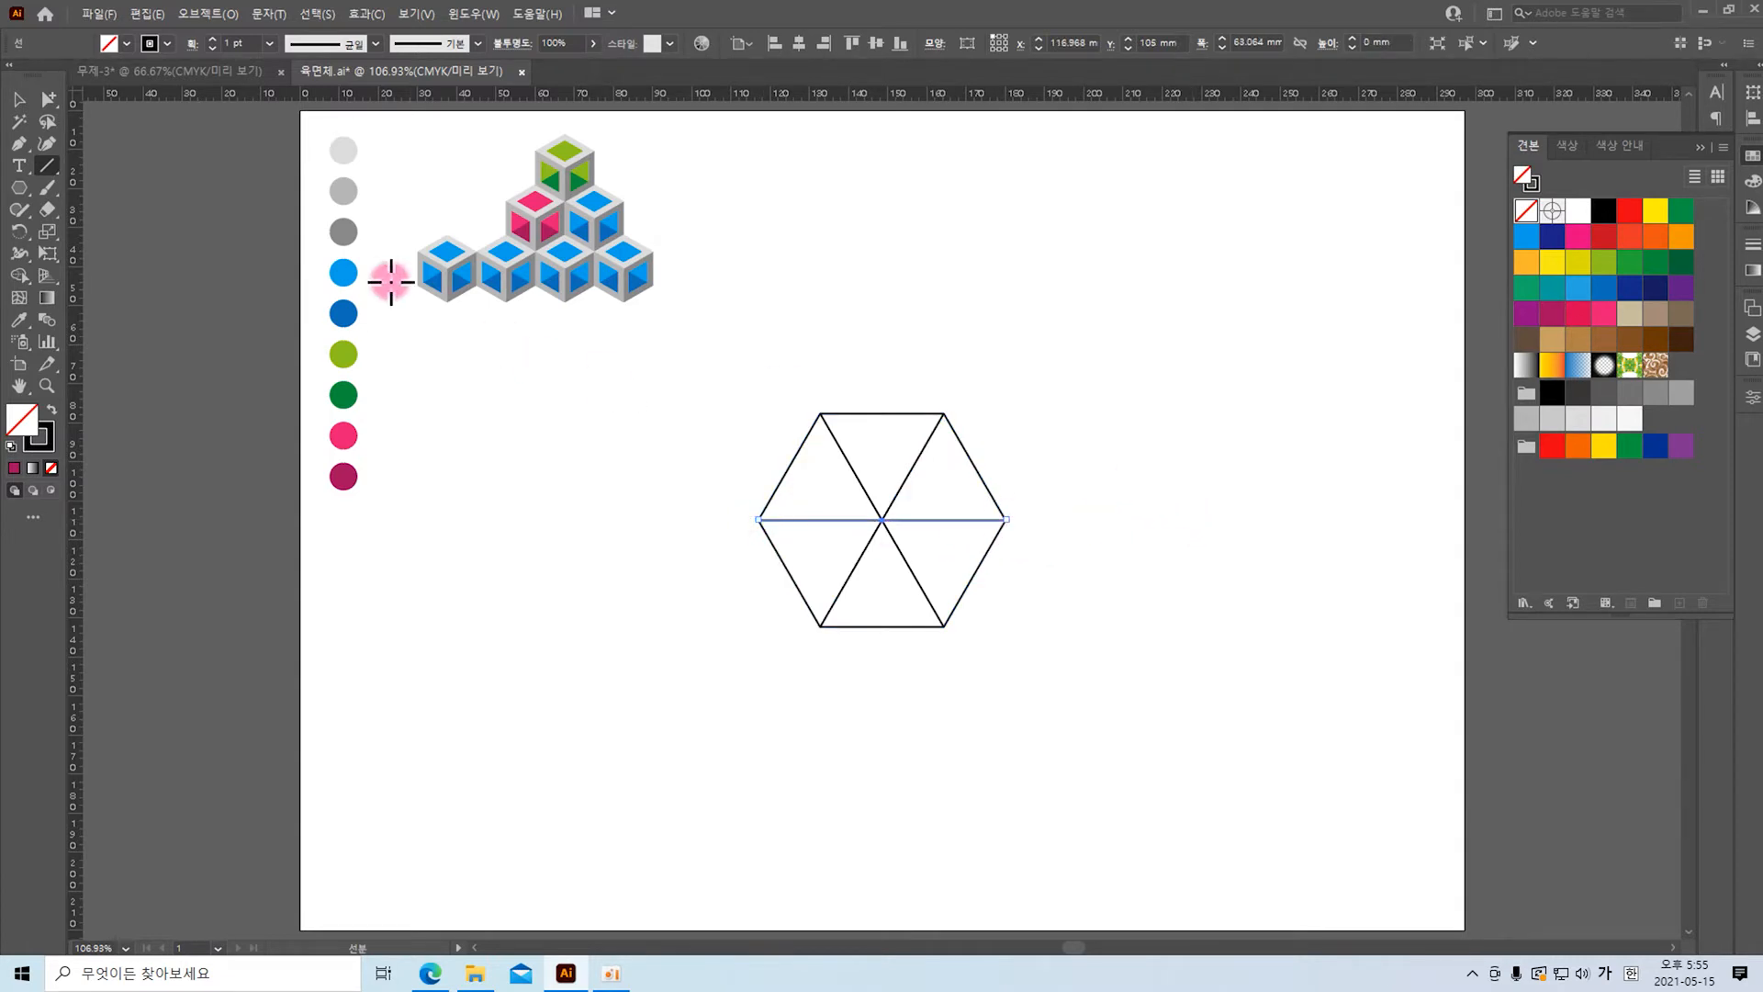
# Step: Merge the hexagon's six triangles with Shape Builder into three rhombic cube faces filled yellow-green, green and dark green
pyautogui.click(19, 97)
pyautogui.moveTo(690, 356); pyautogui.dragTo(1090, 725)
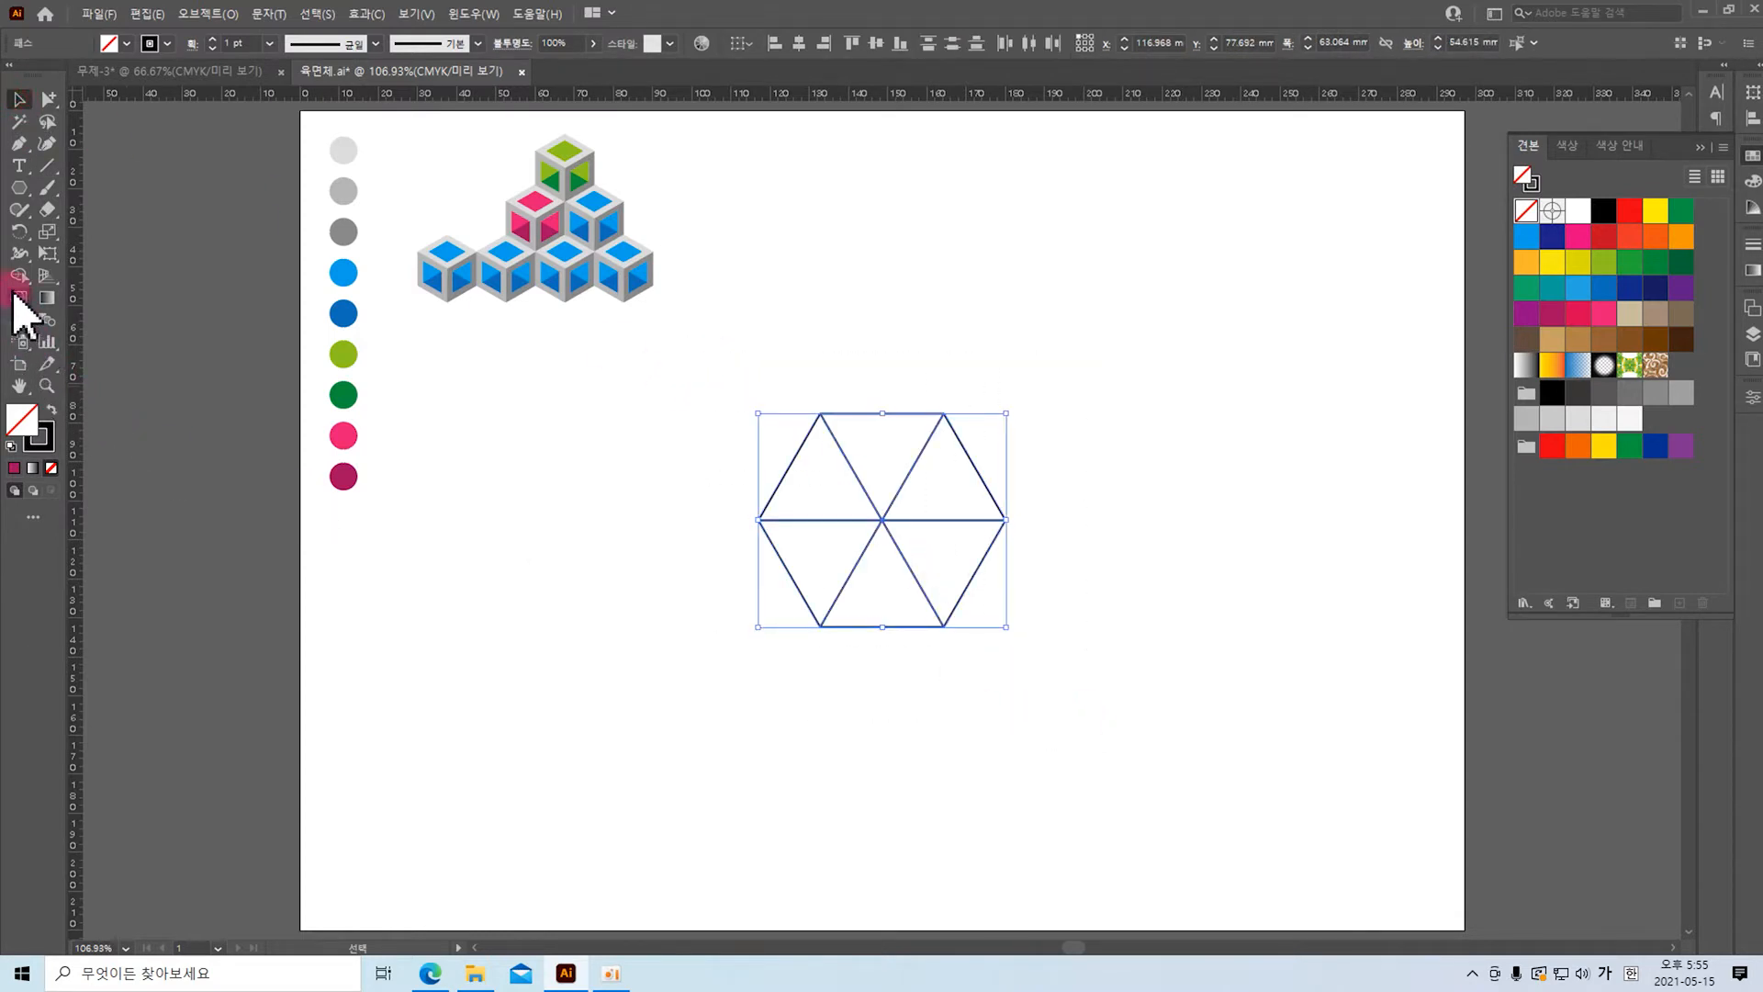
pyautogui.moveTo(14, 283); pyautogui.dragTo(127, 272)
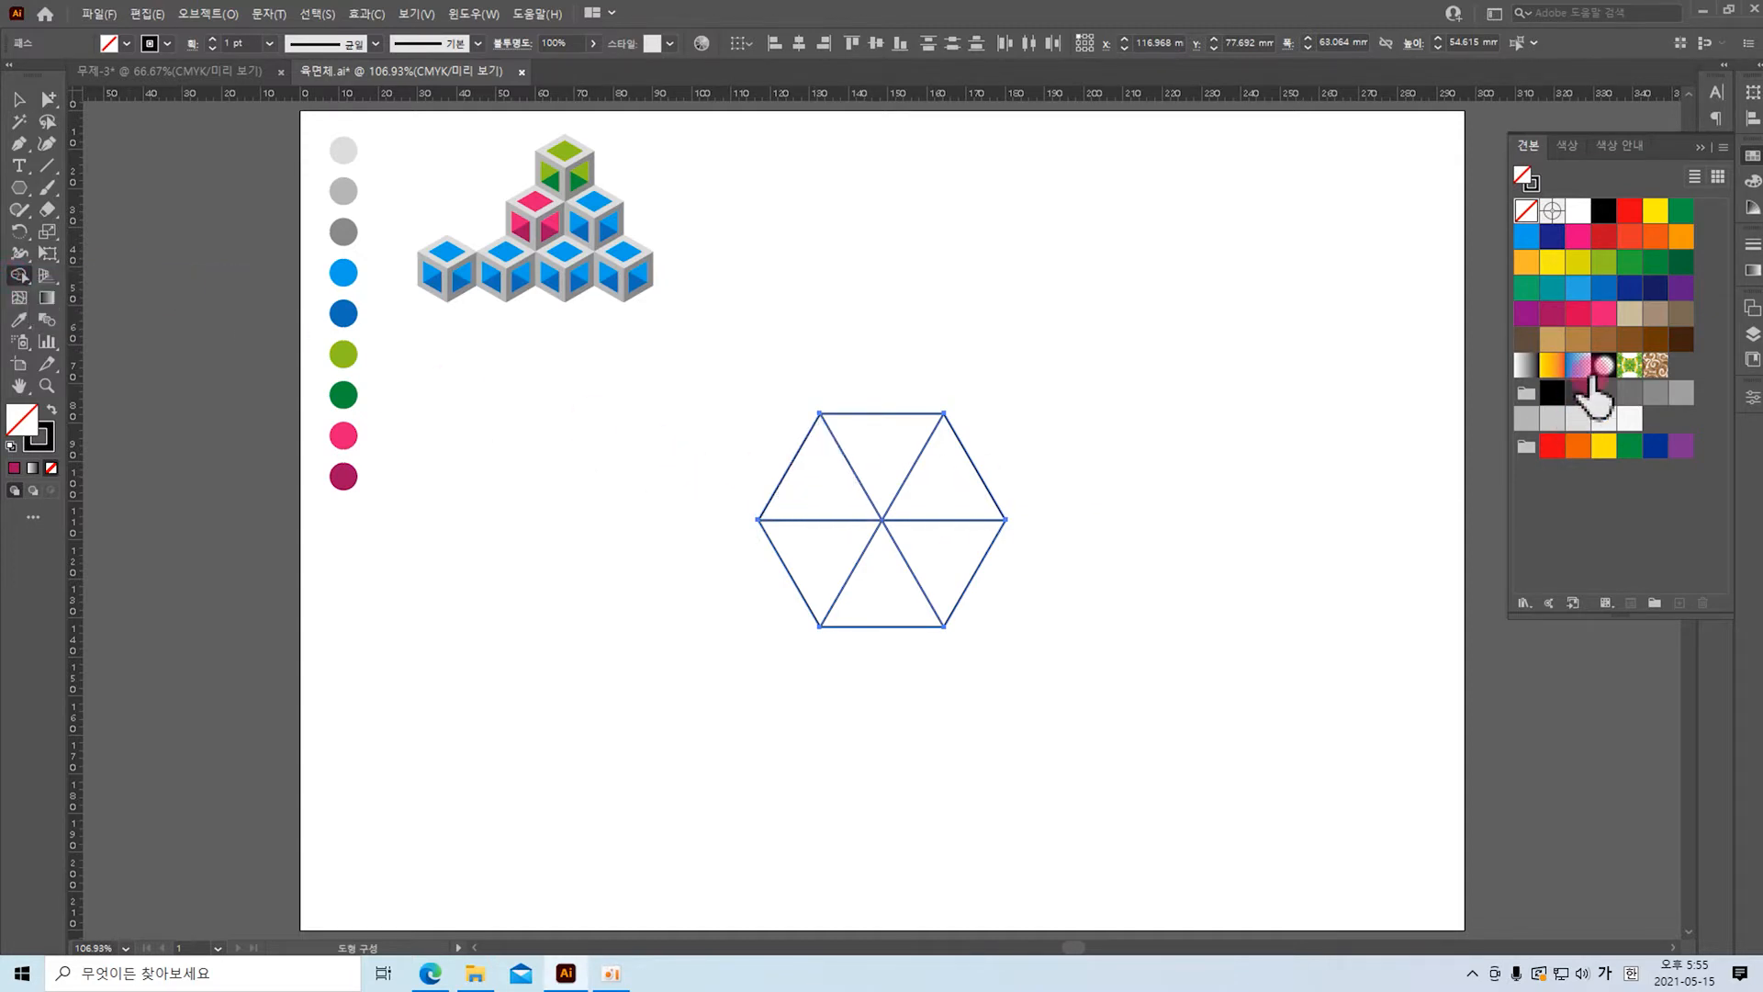
pyautogui.click(1605, 264)
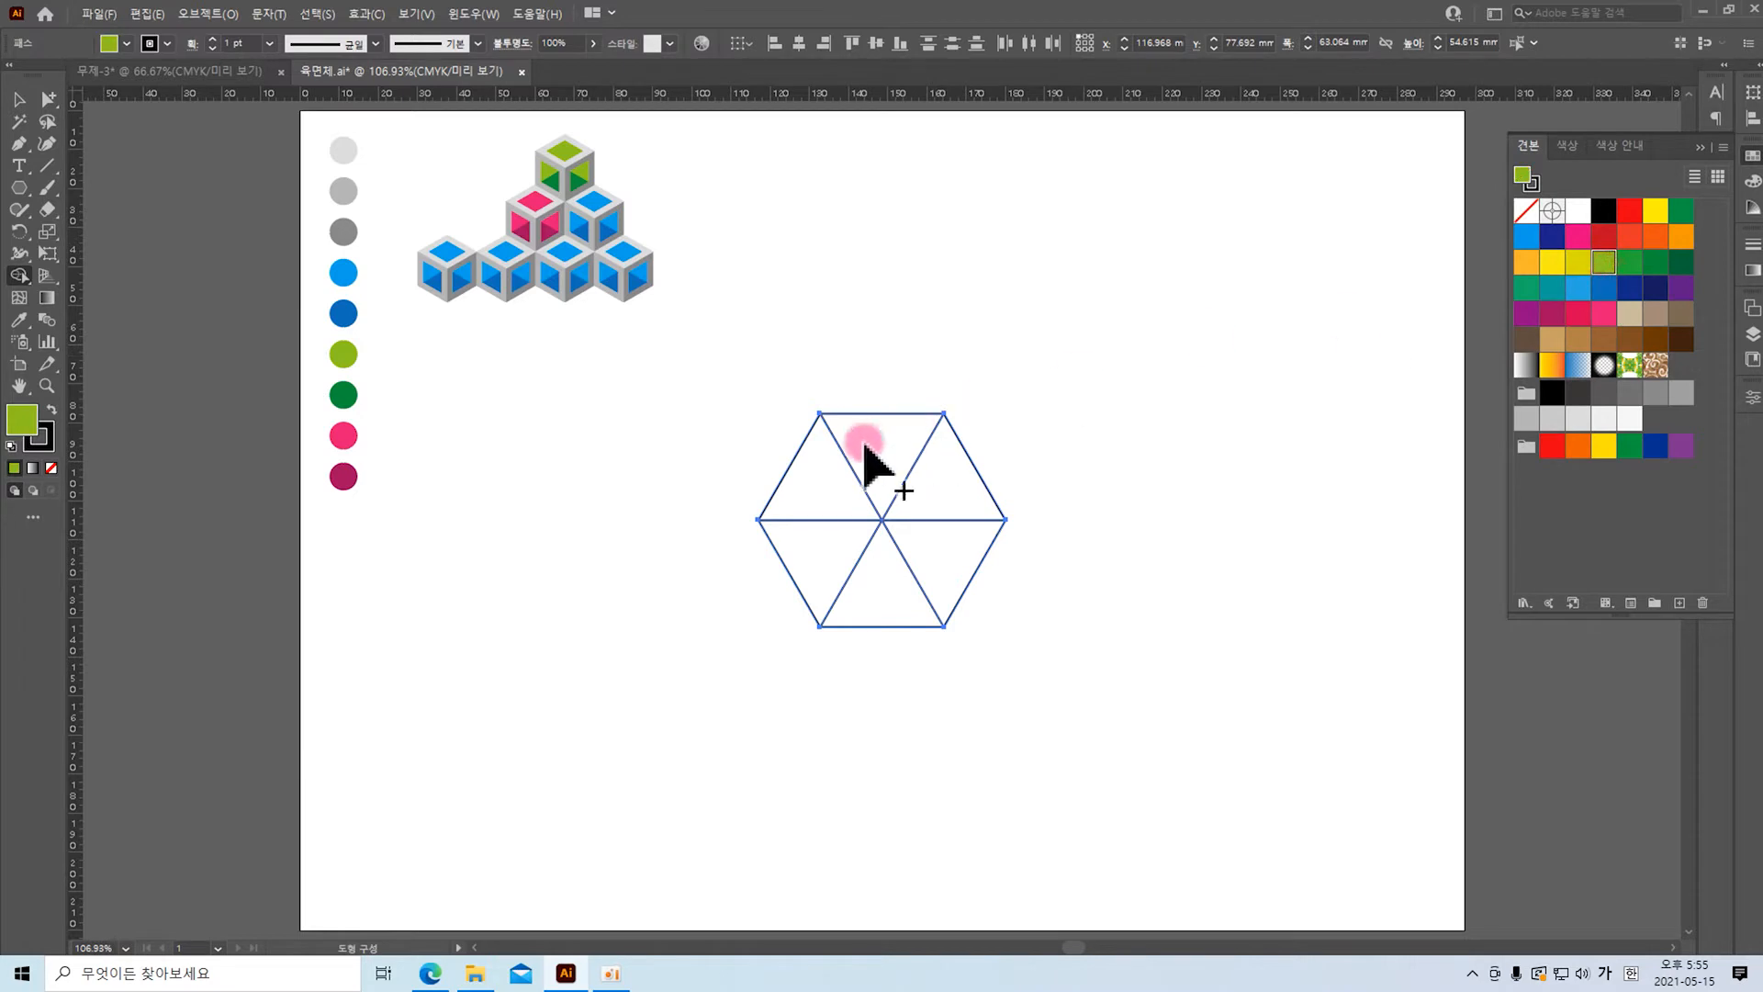
pyautogui.moveTo(814, 496); pyautogui.dragTo(877, 470)
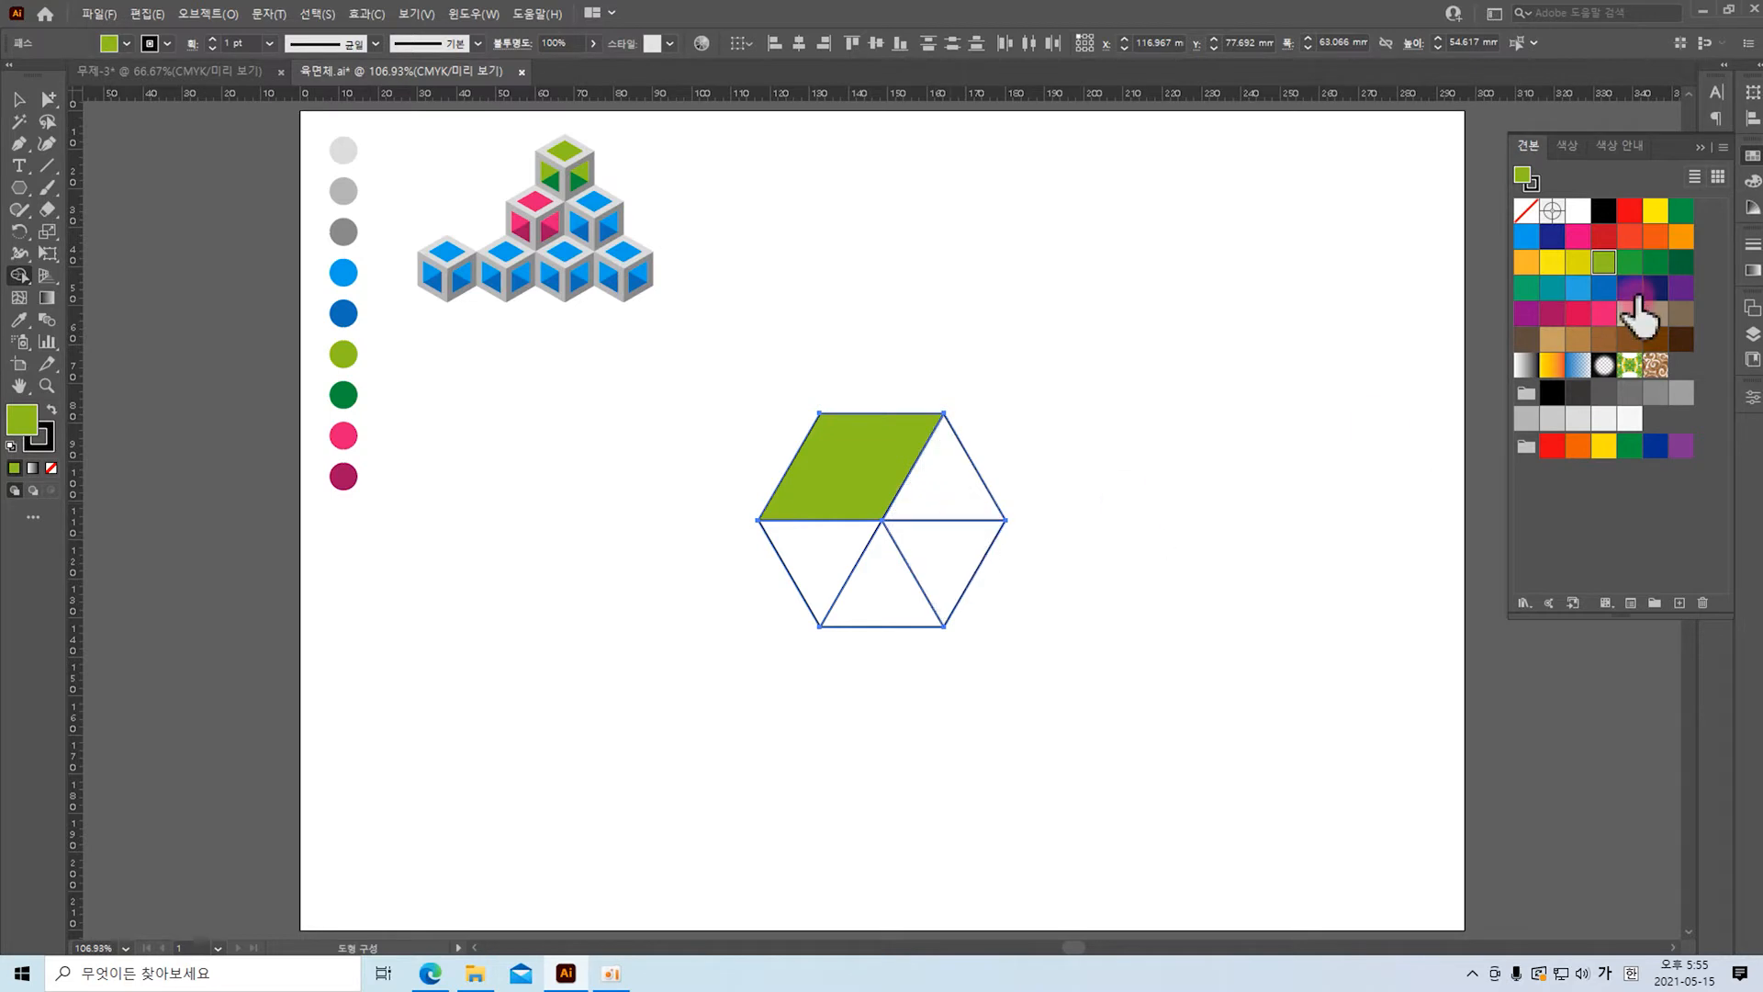
pyautogui.click(1631, 263)
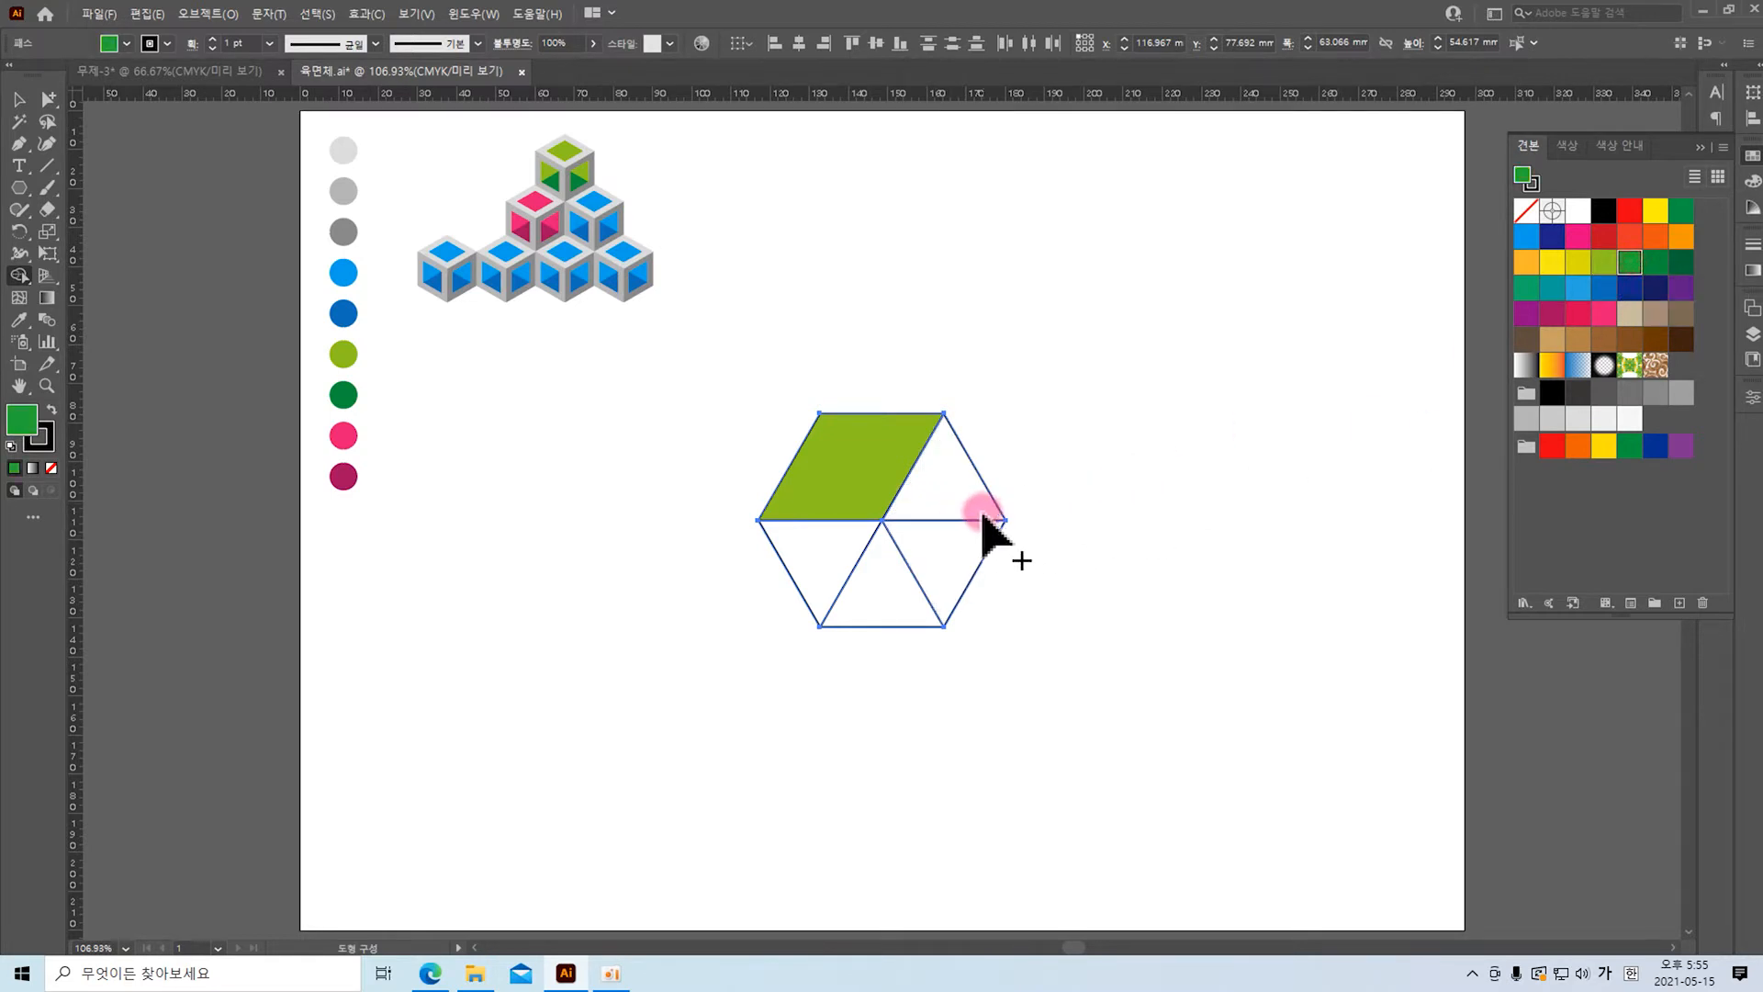
pyautogui.moveTo(951, 495); pyautogui.dragTo(942, 574)
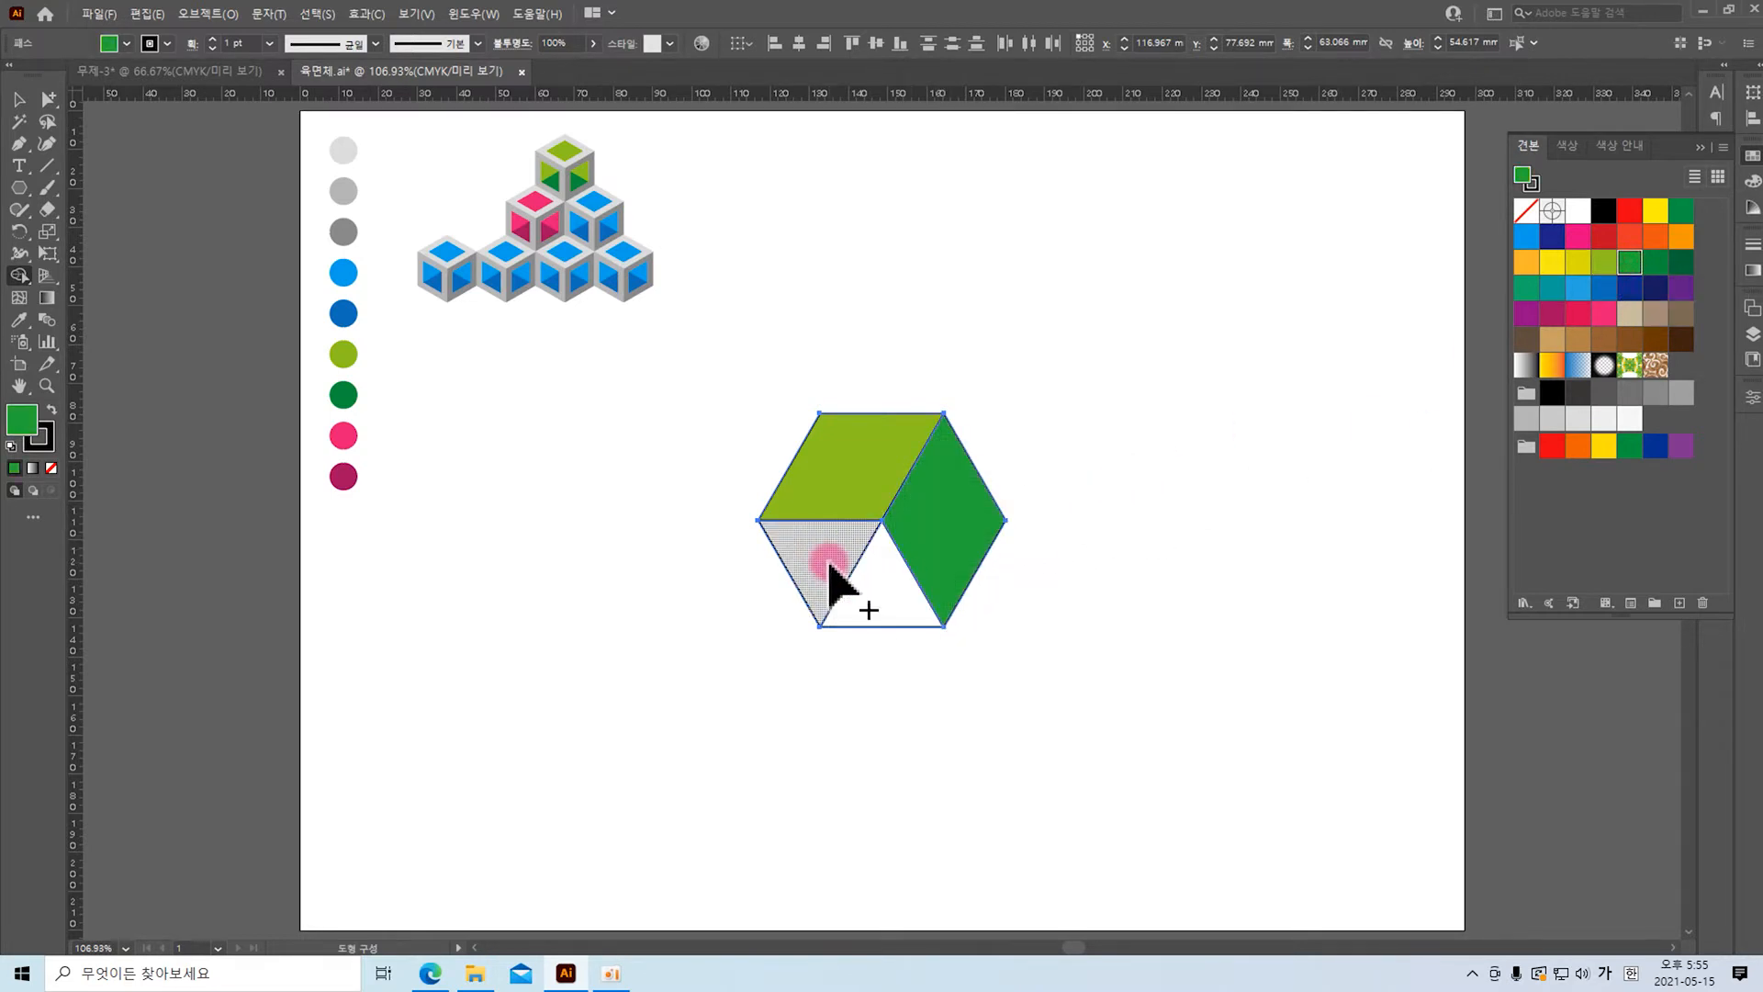
pyautogui.keyDown('ctrl'); pyautogui.click(1286, 492); pyautogui.keyUp('ctrl')
pyautogui.click(1682, 263)
pyautogui.moveTo(997, 504)
pyautogui.mouseDown()
pyautogui.moveTo(1001, 519)
pyautogui.moveTo(820, 556)
pyautogui.moveTo(895, 608)
pyautogui.mouseUp()
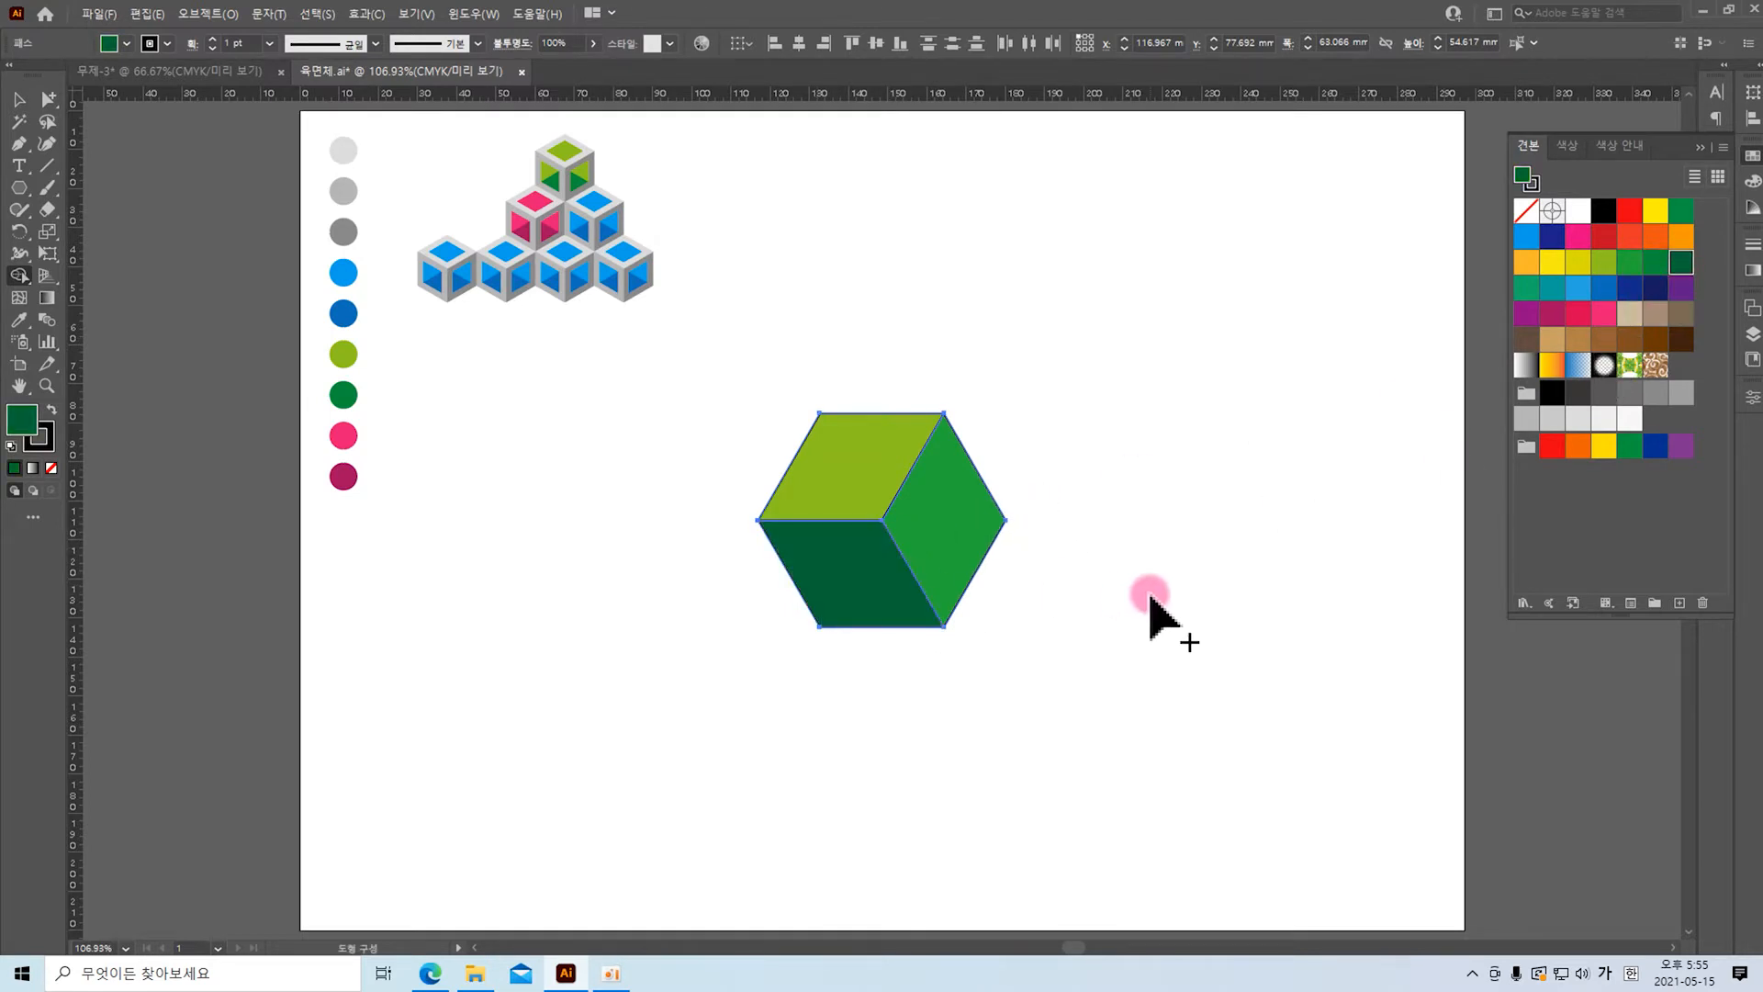
# Step: Rotate the whole cube 90° counterclockwise so that the green face is on top
pyautogui.click(20, 99)
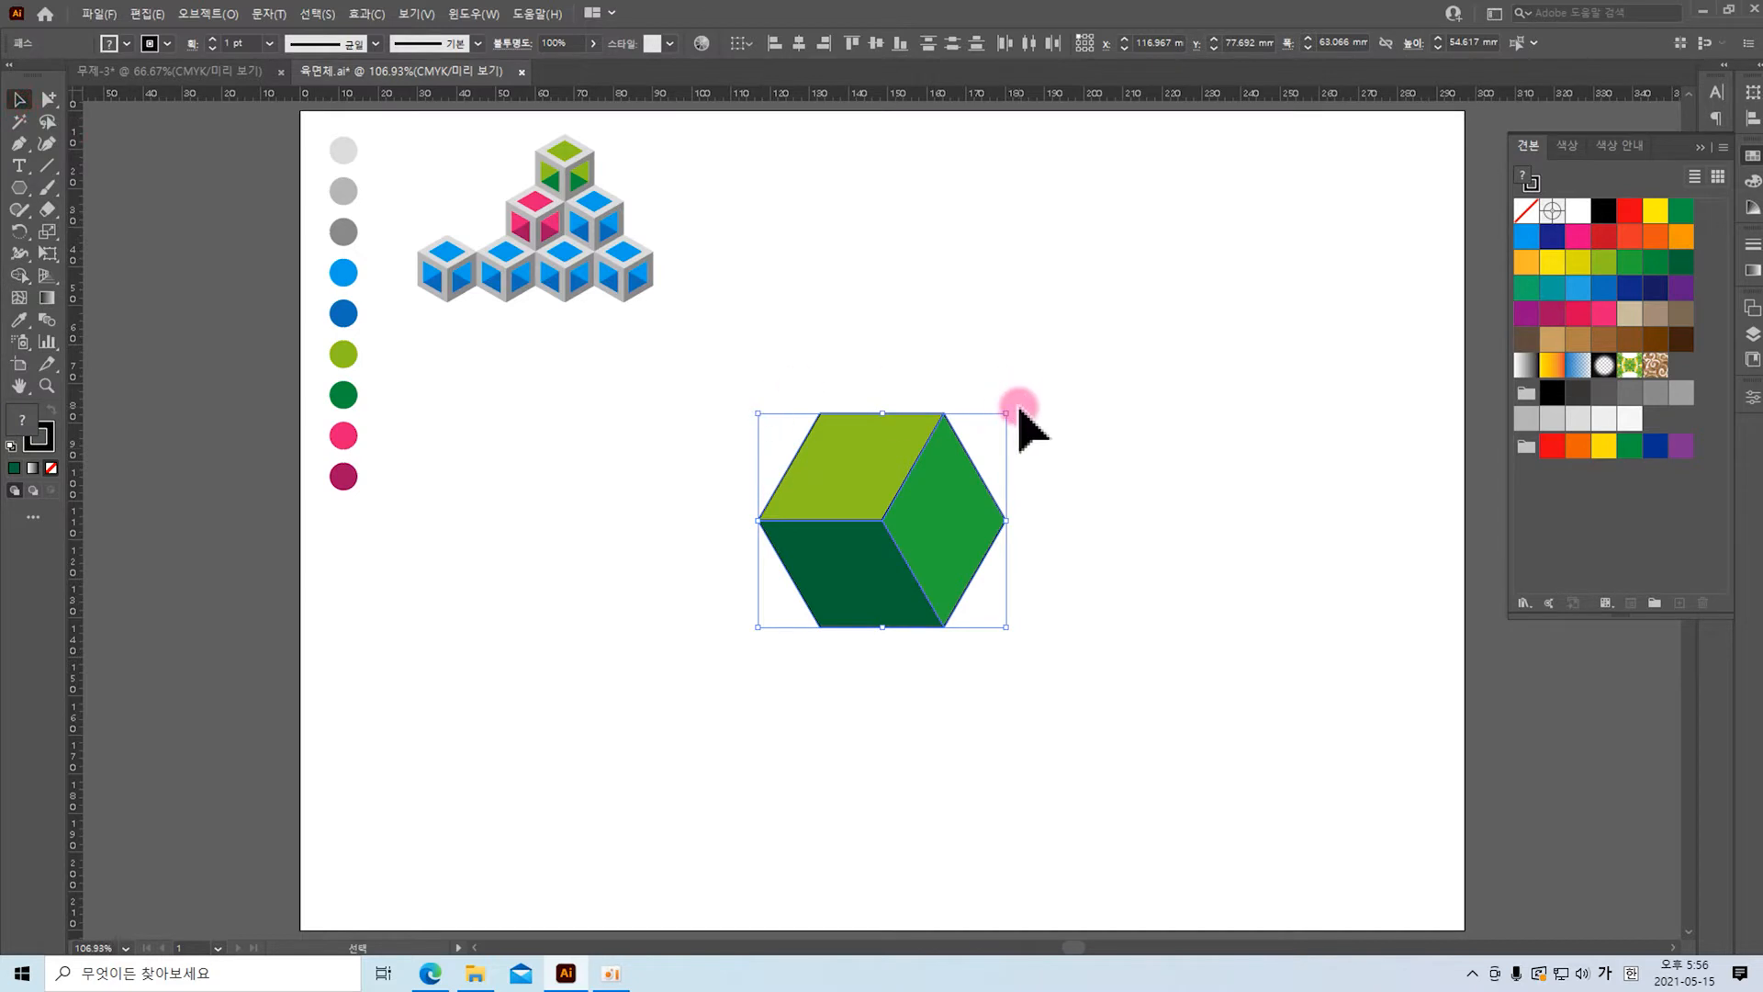
pyautogui.moveTo(1006, 405); pyautogui.dragTo(687, 405)
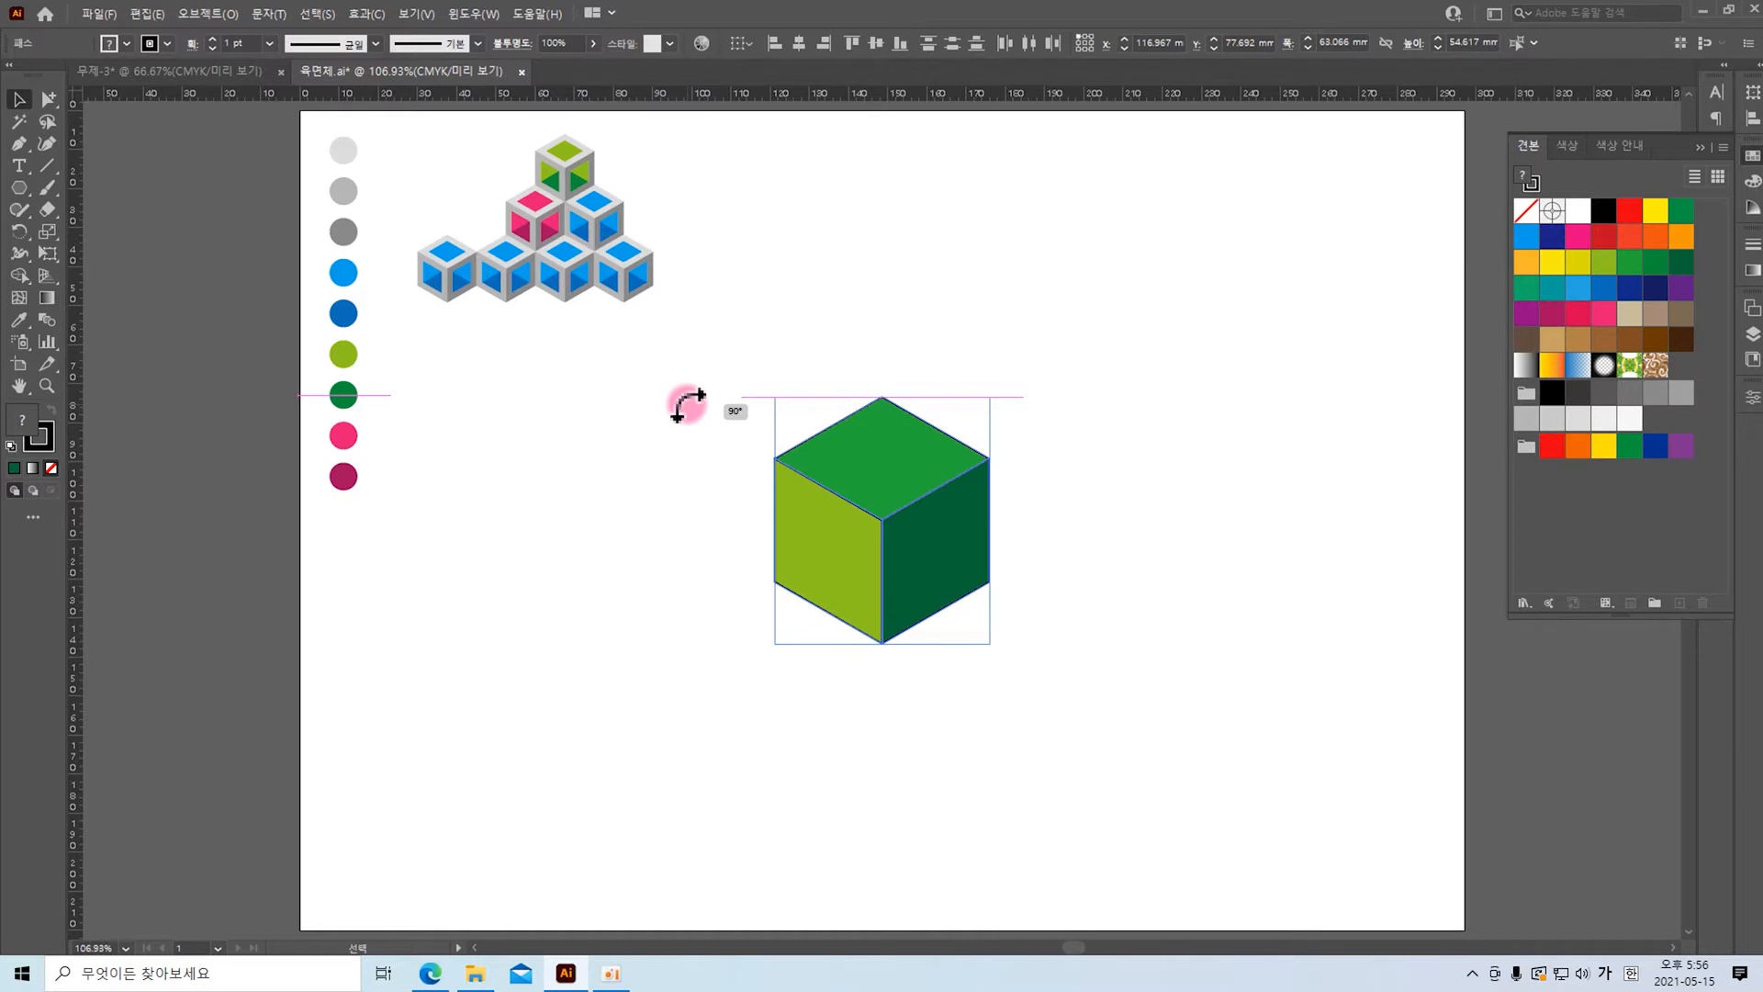
pyautogui.moveTo(687, 405); pyautogui.dragTo(687, 406)
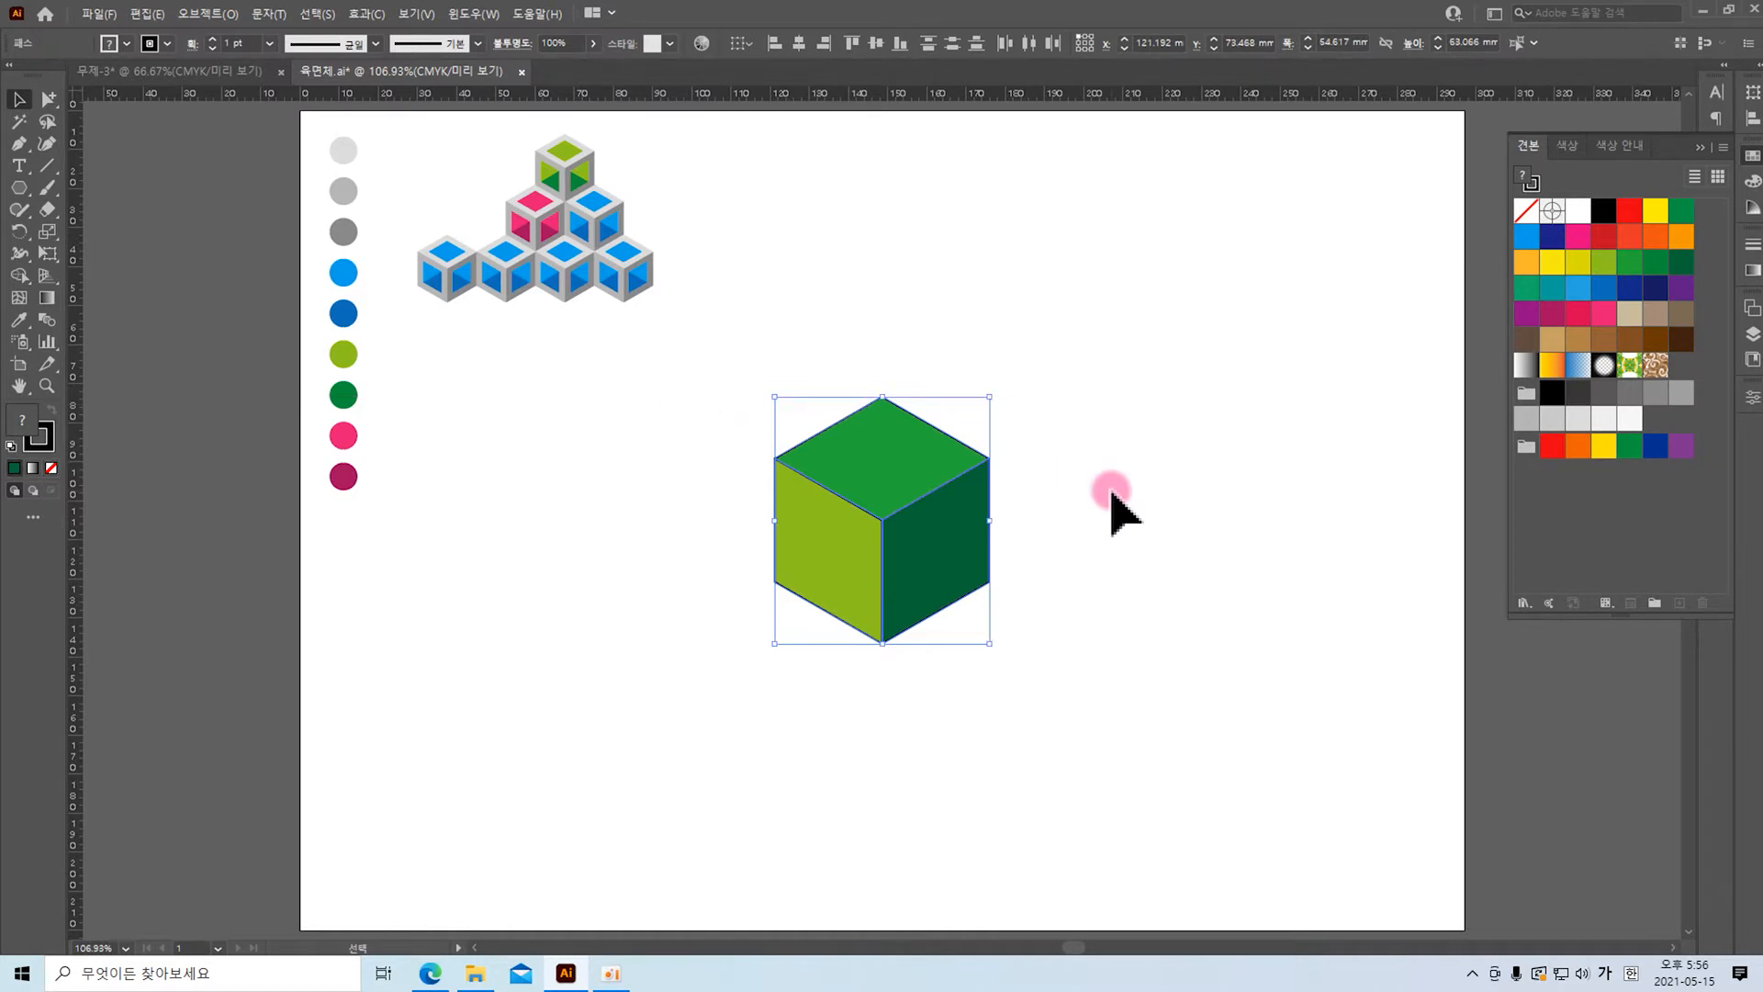
# Step: Remove the black stroke from all three cube faces and deselect the cube
pyautogui.click(41, 448)
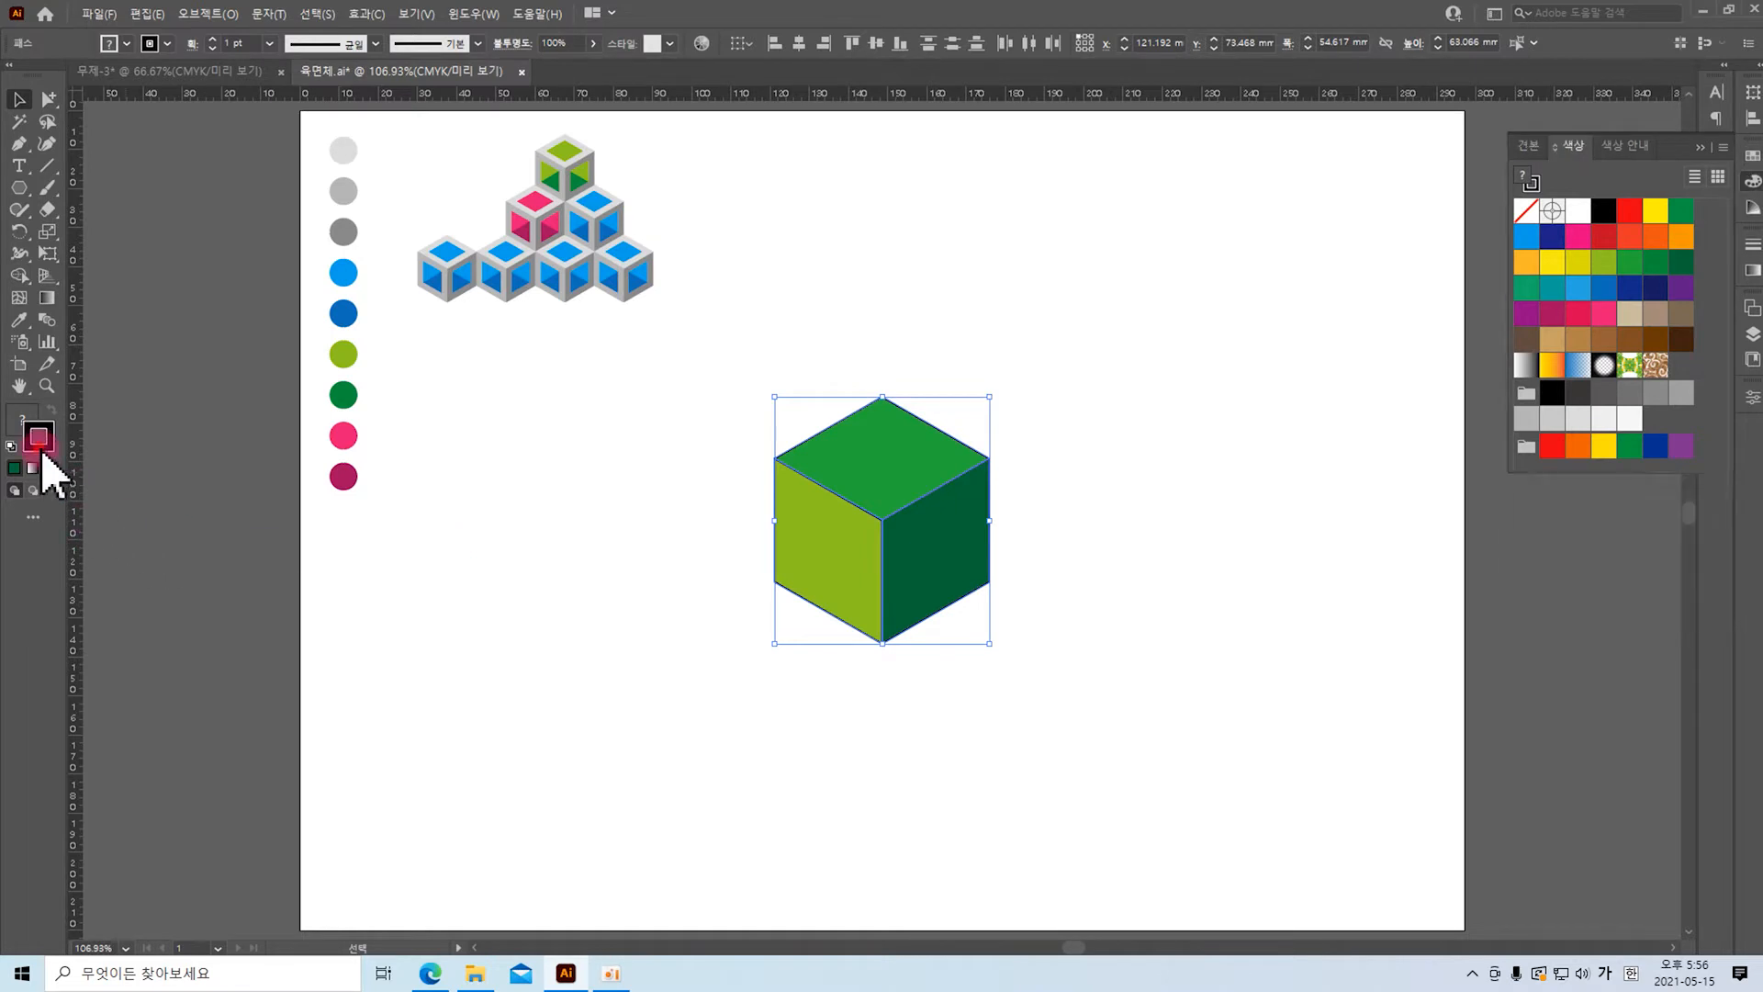
pyautogui.click(51, 468)
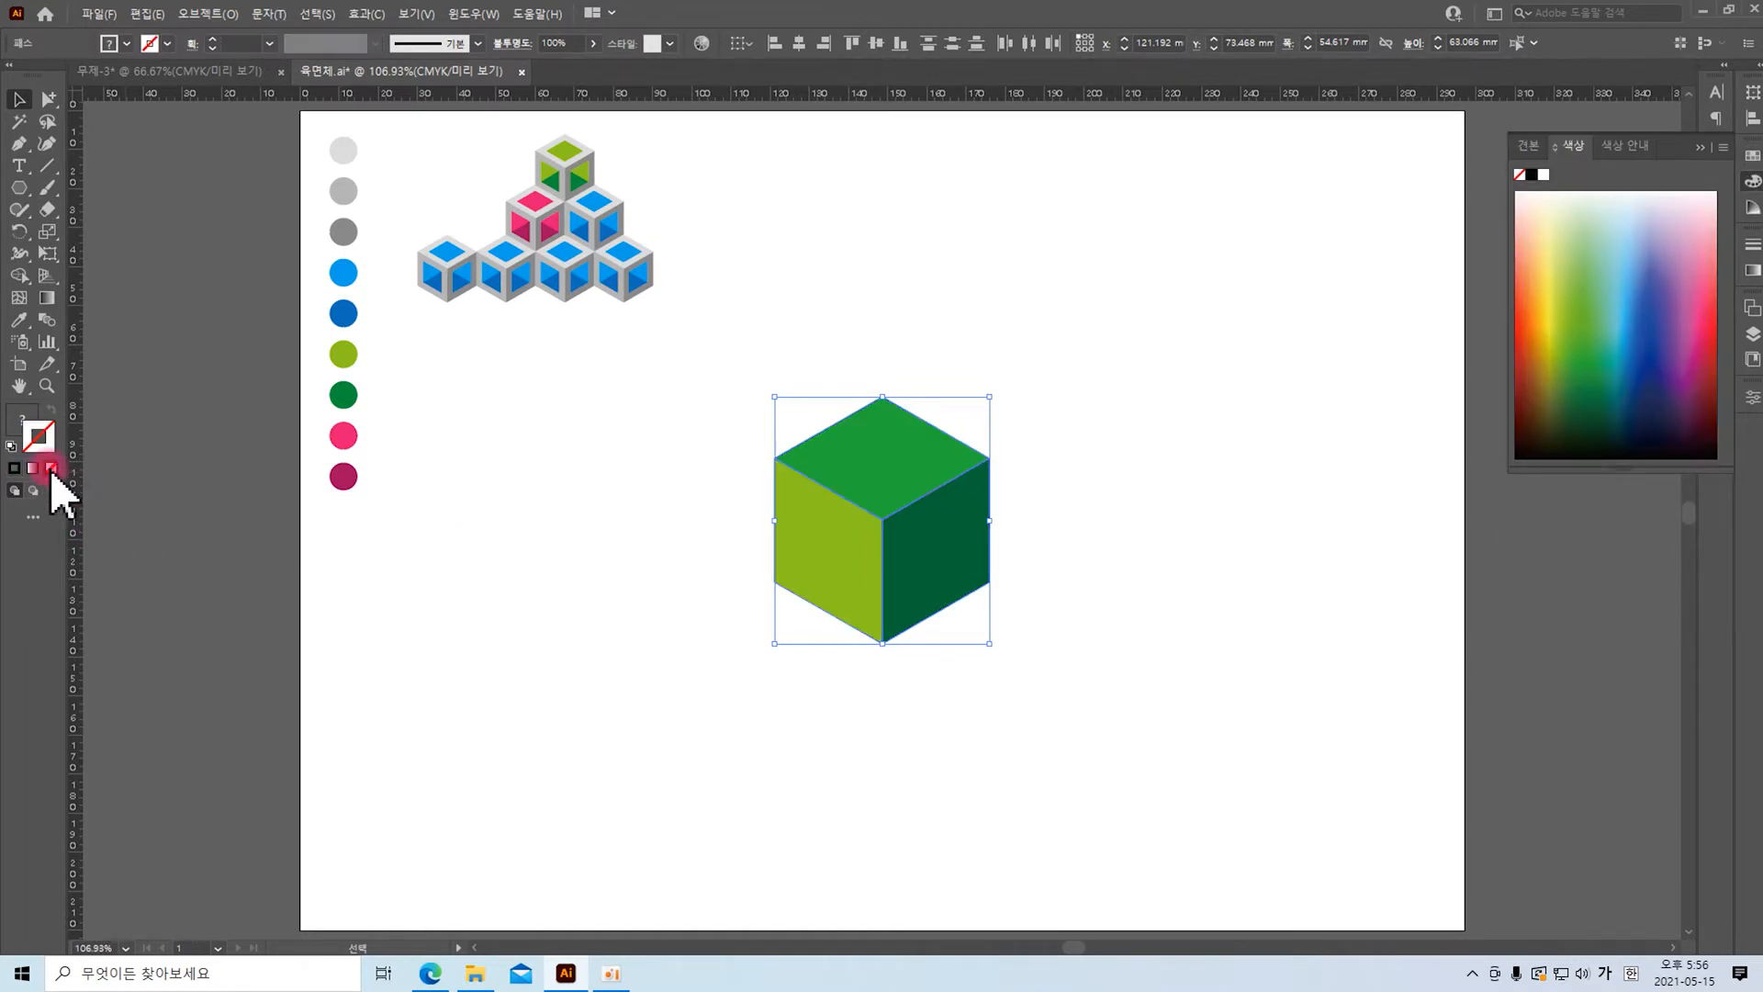
pyautogui.click(1112, 468)
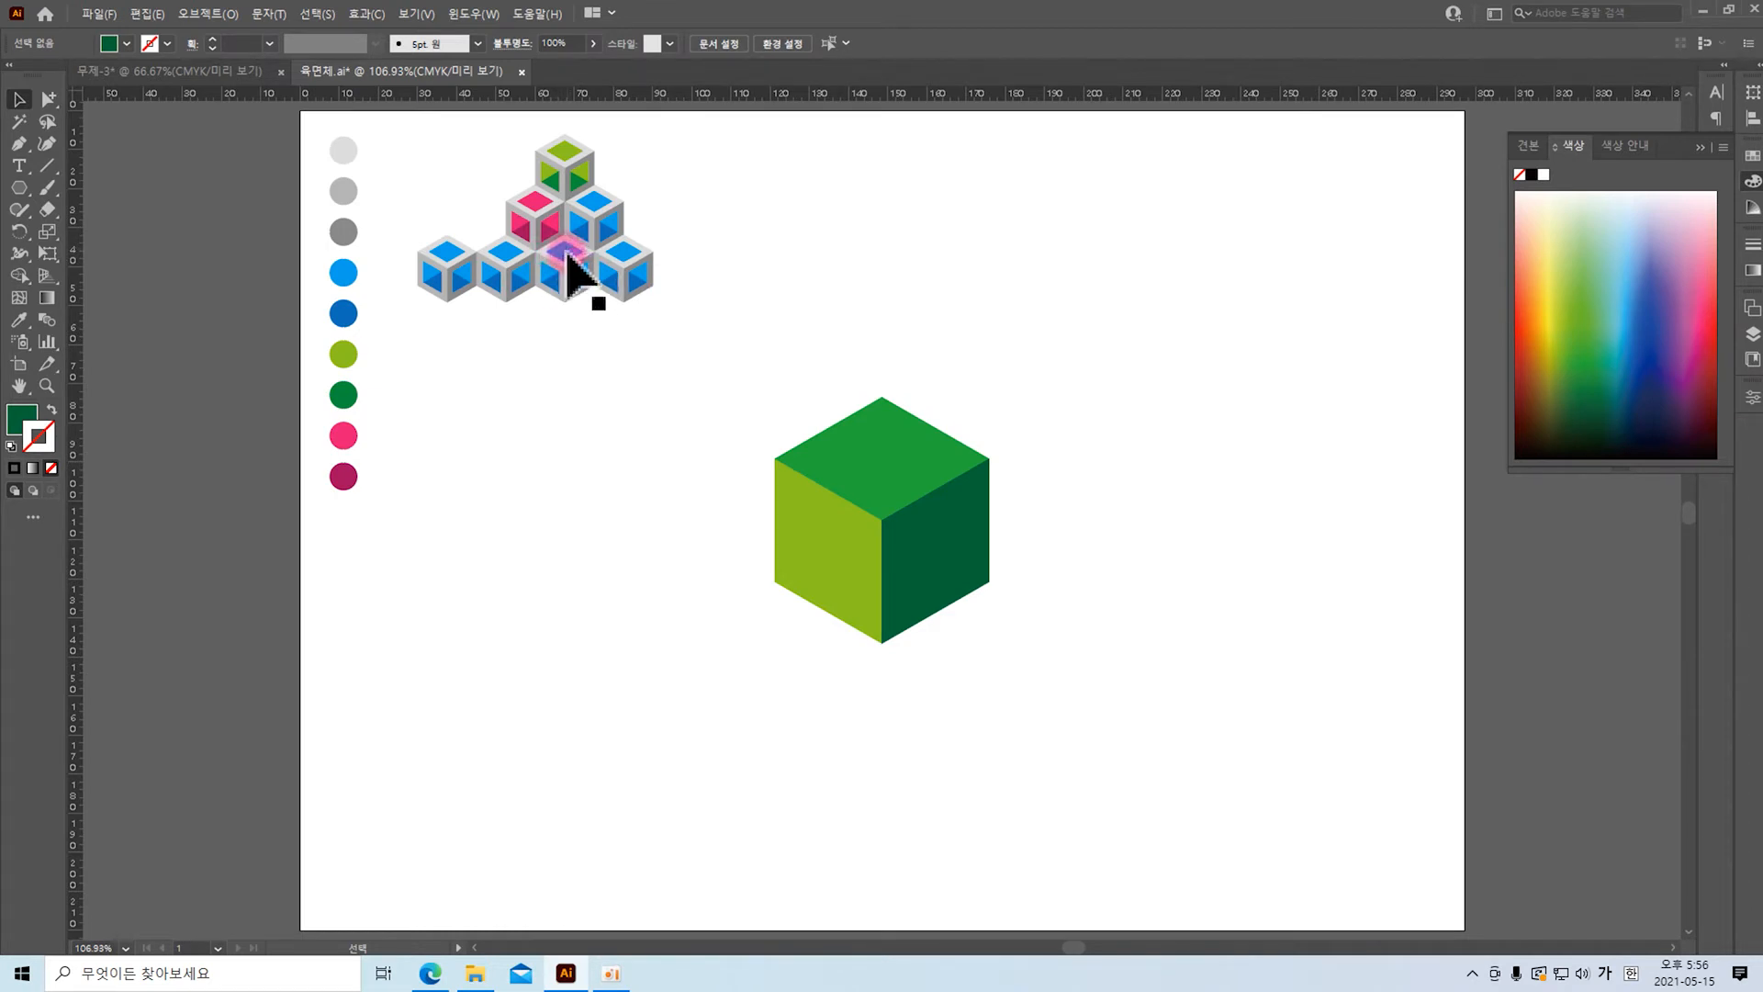
# Step: Create inset copies of all three cube faces with Offset Path at -4 mm
pyautogui.moveTo(703, 323); pyautogui.dragTo(1113, 717)
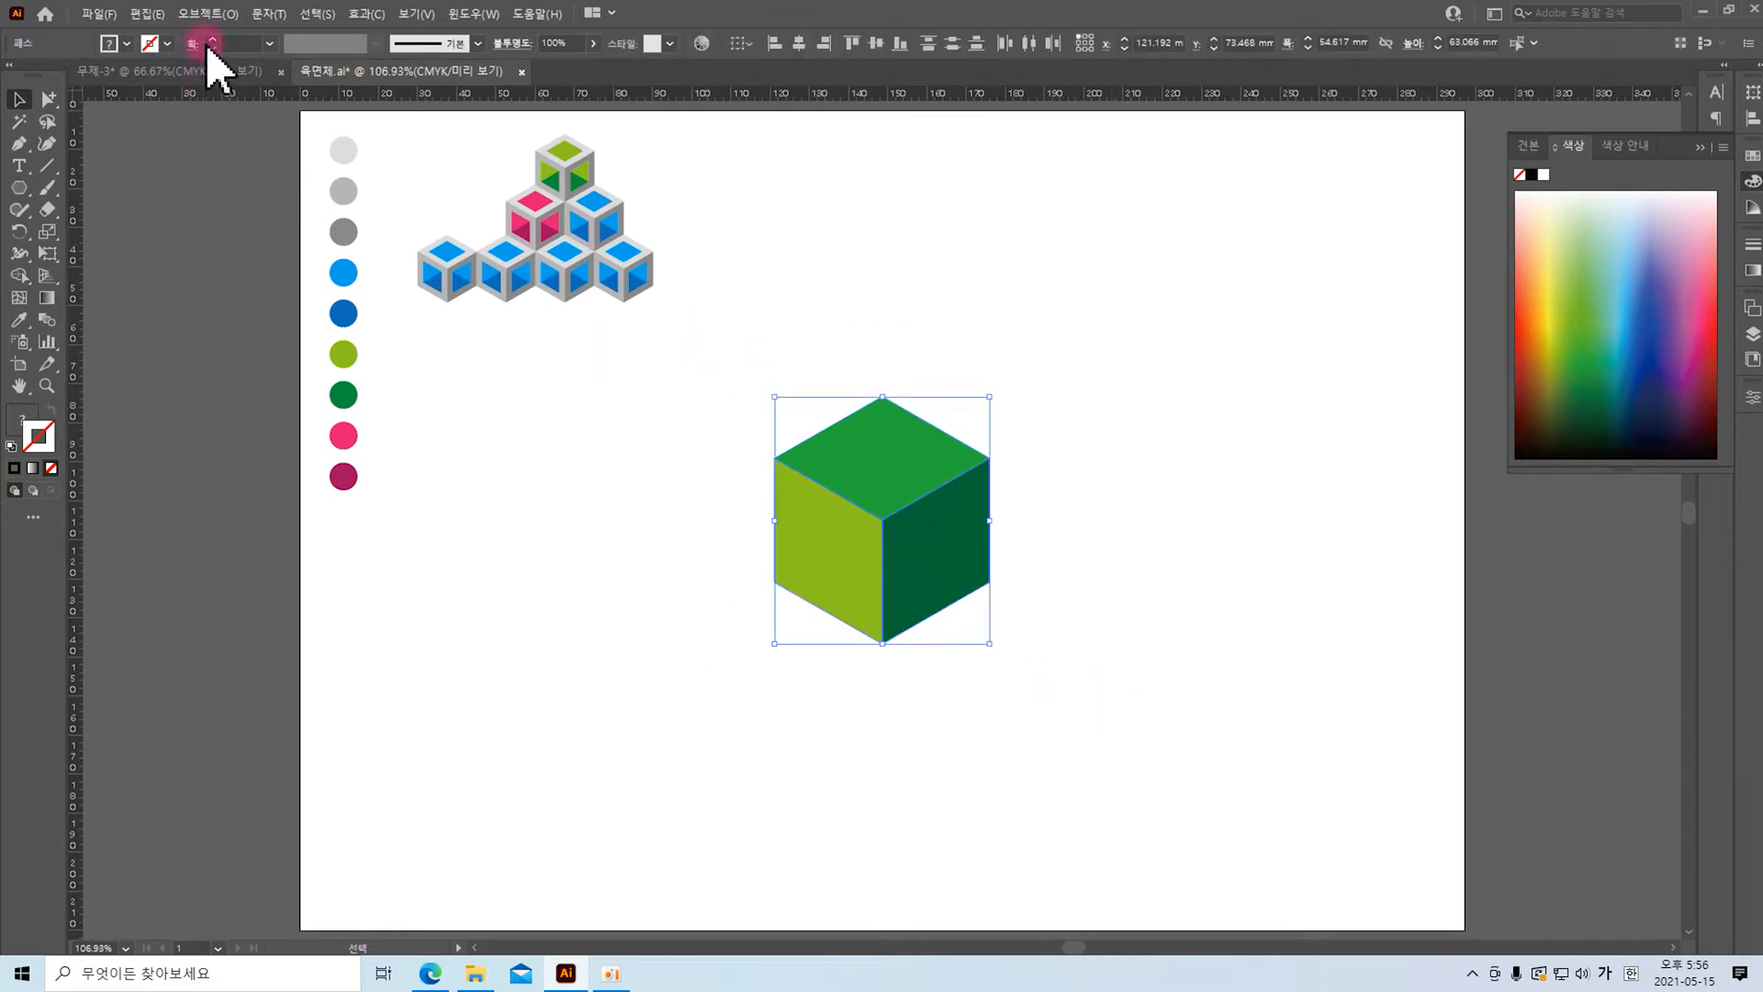
pyautogui.click(207, 15)
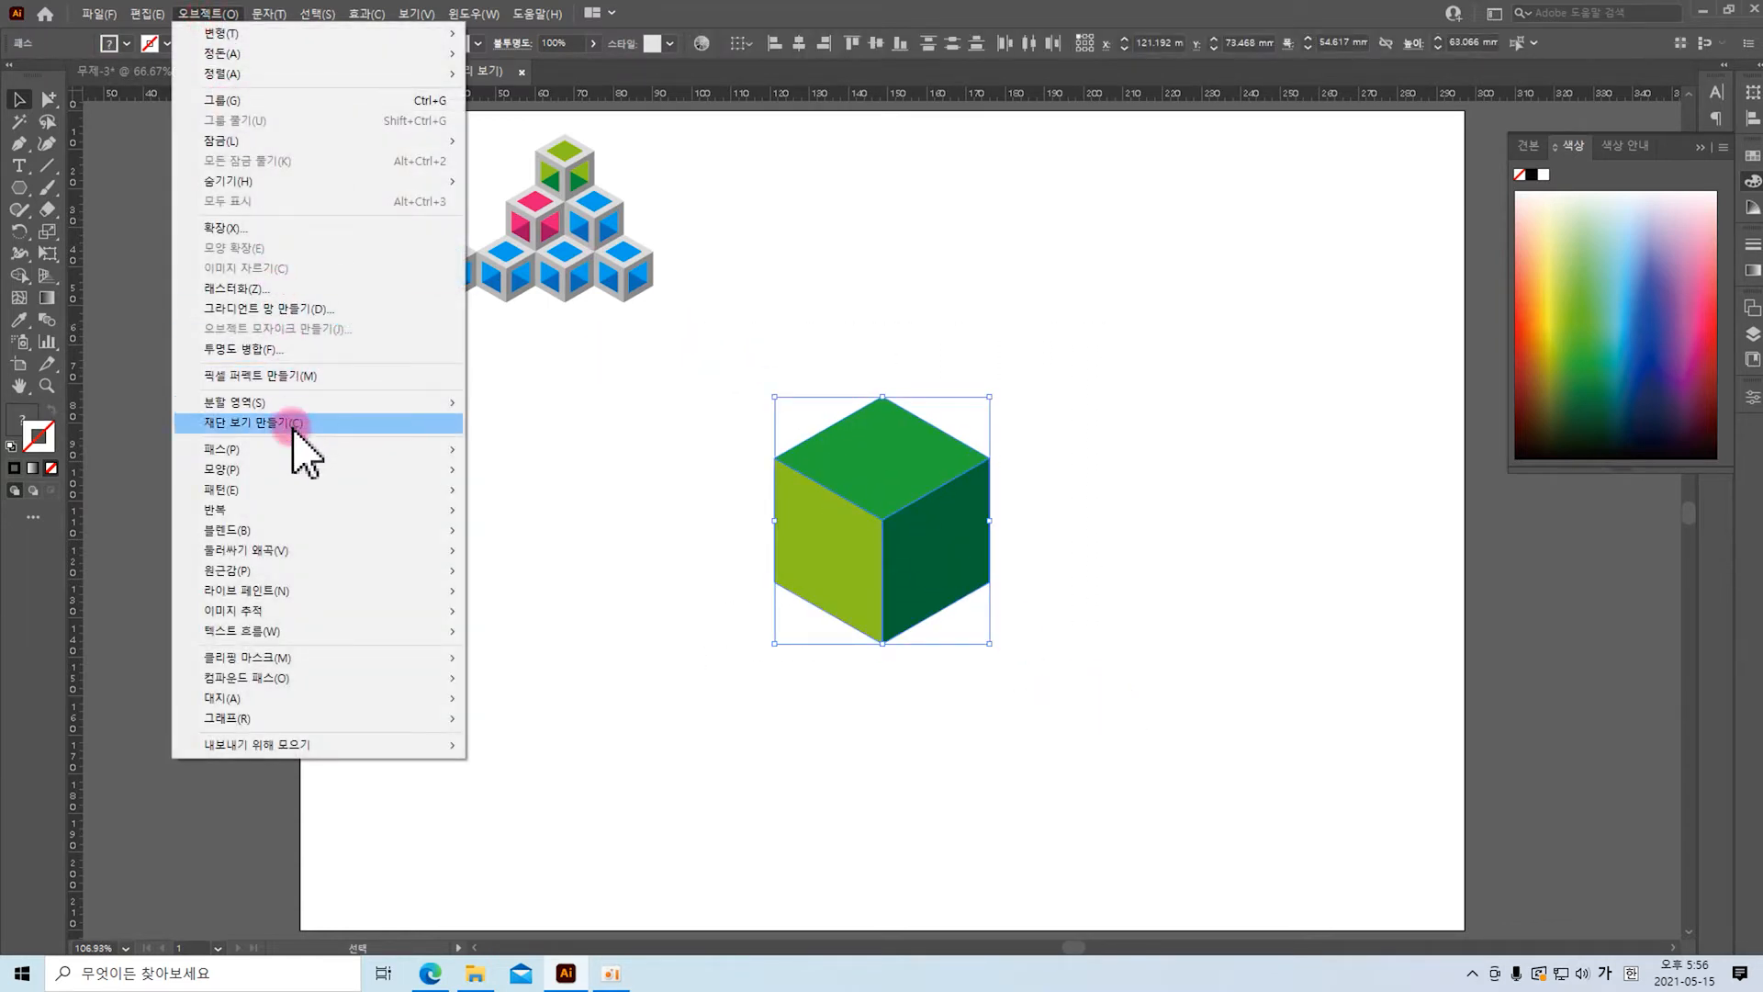
pyautogui.moveTo(300, 450)
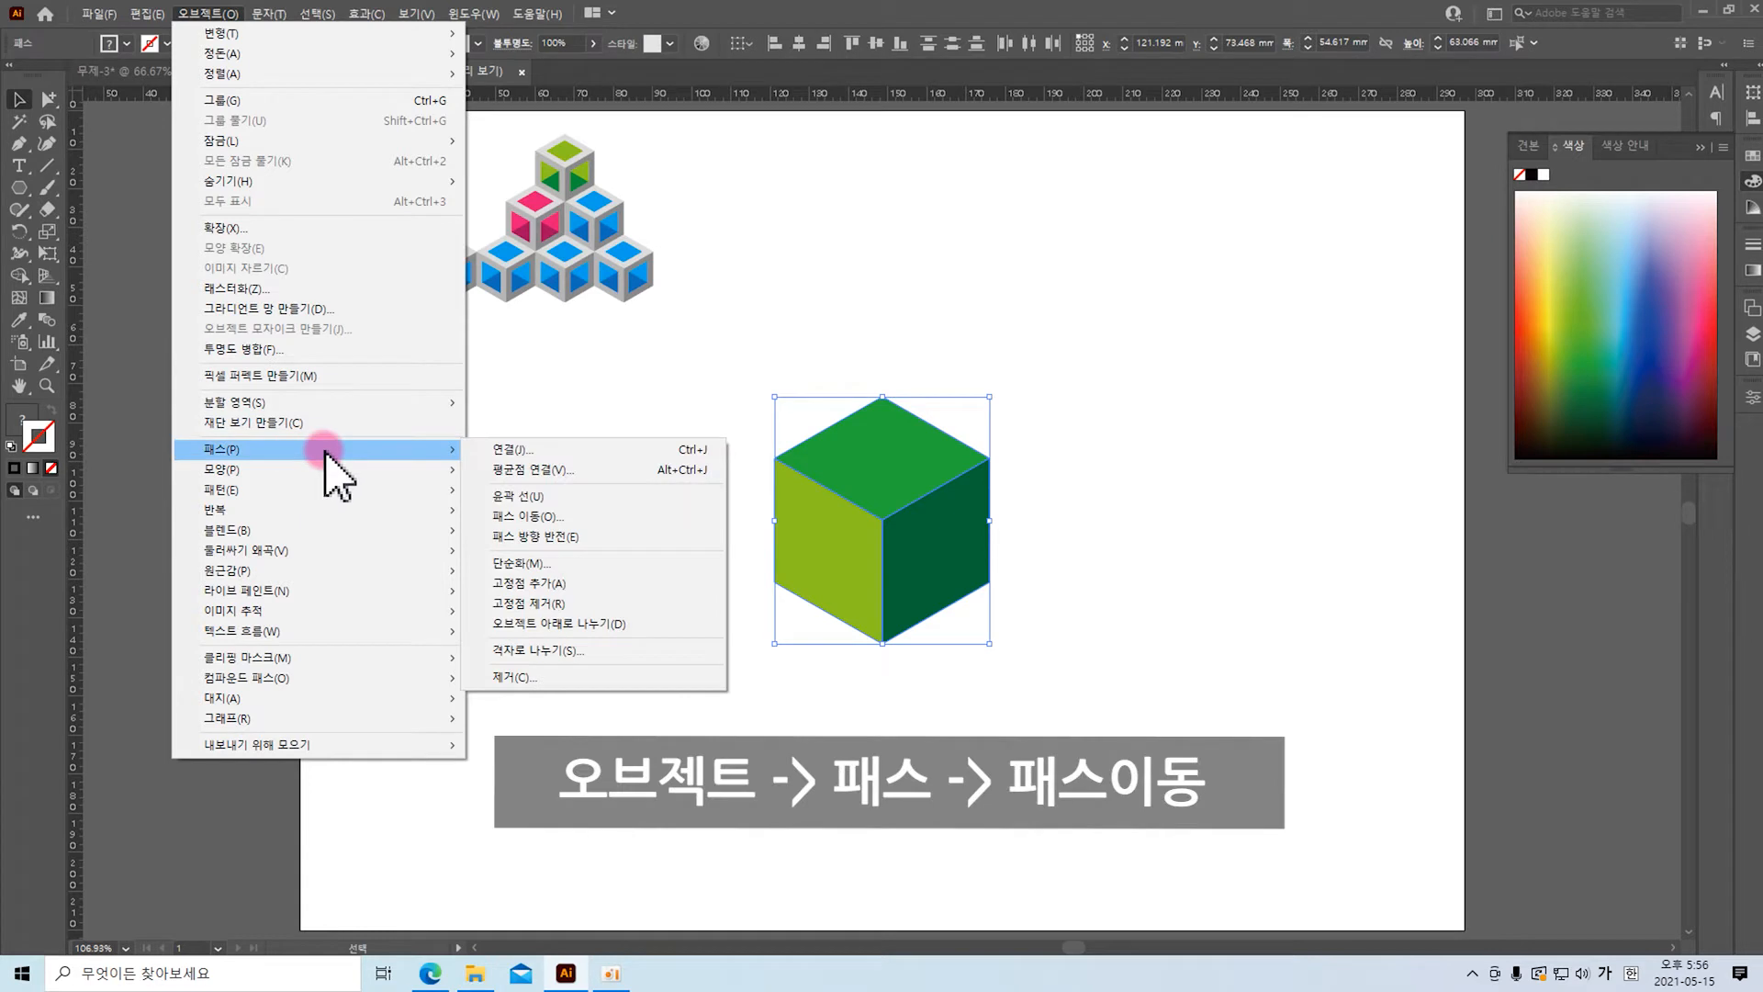
pyautogui.click(551, 516)
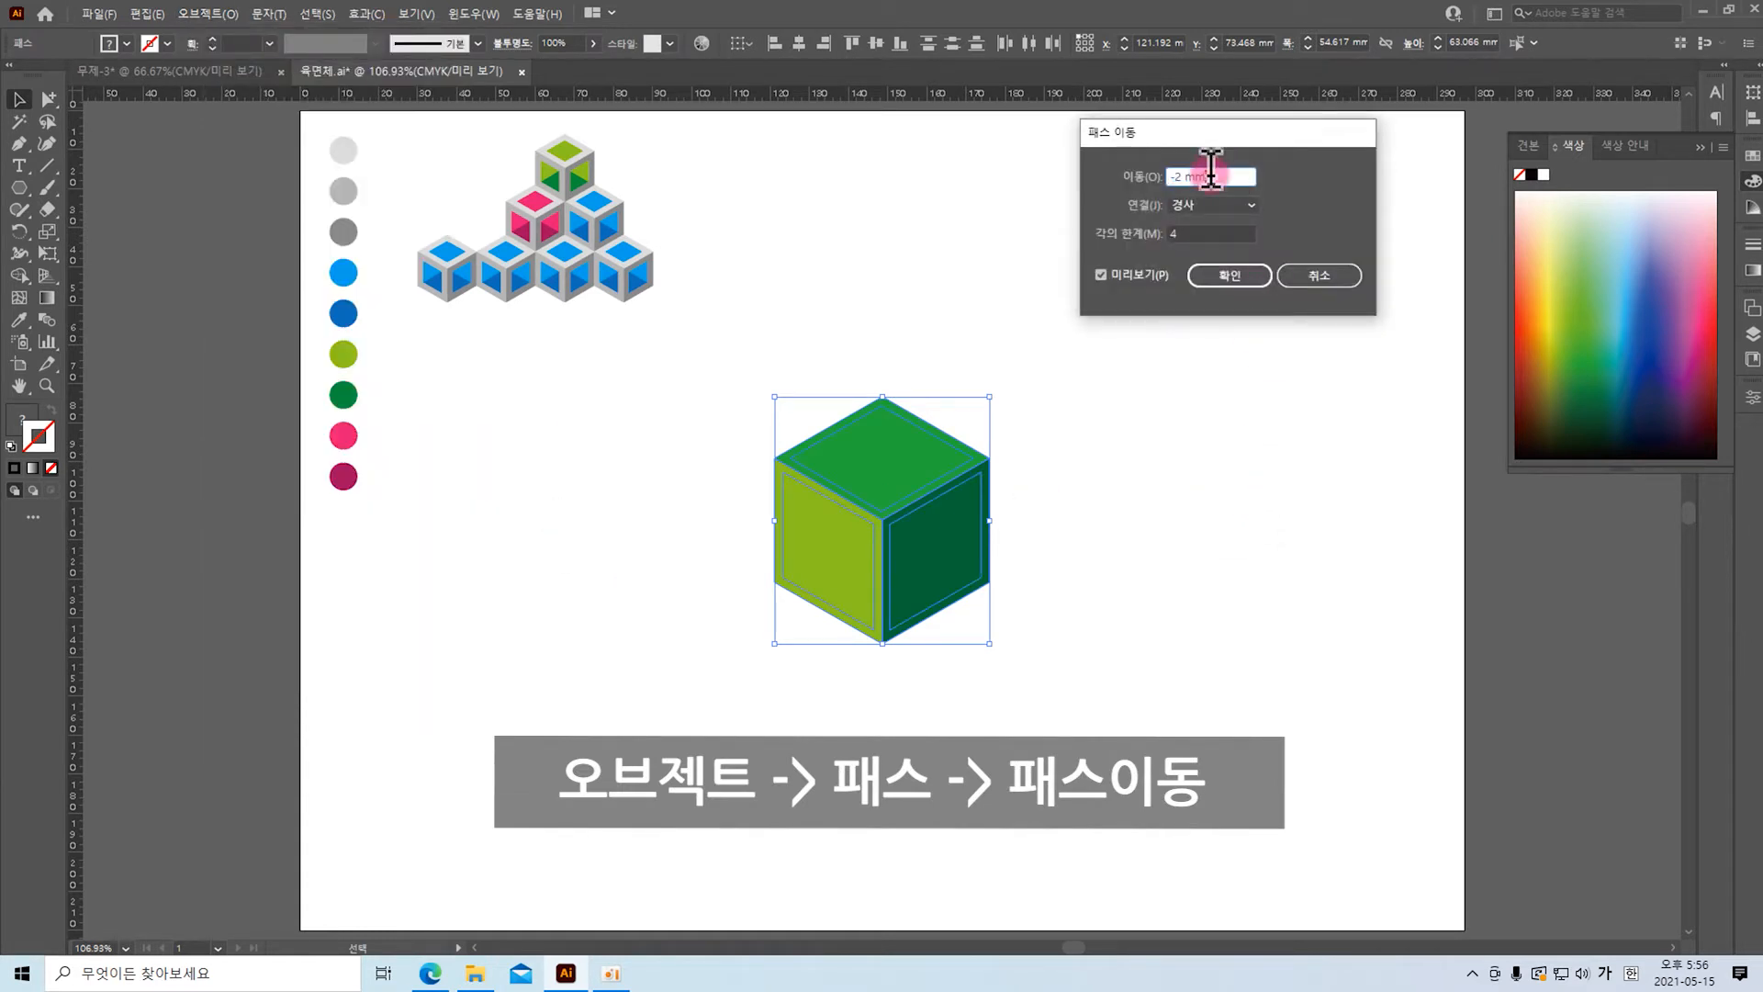
pyautogui.press('Up')
pyautogui.press('Down')
pyautogui.press('Down')
pyautogui.press('Down')
pyautogui.press('Down')
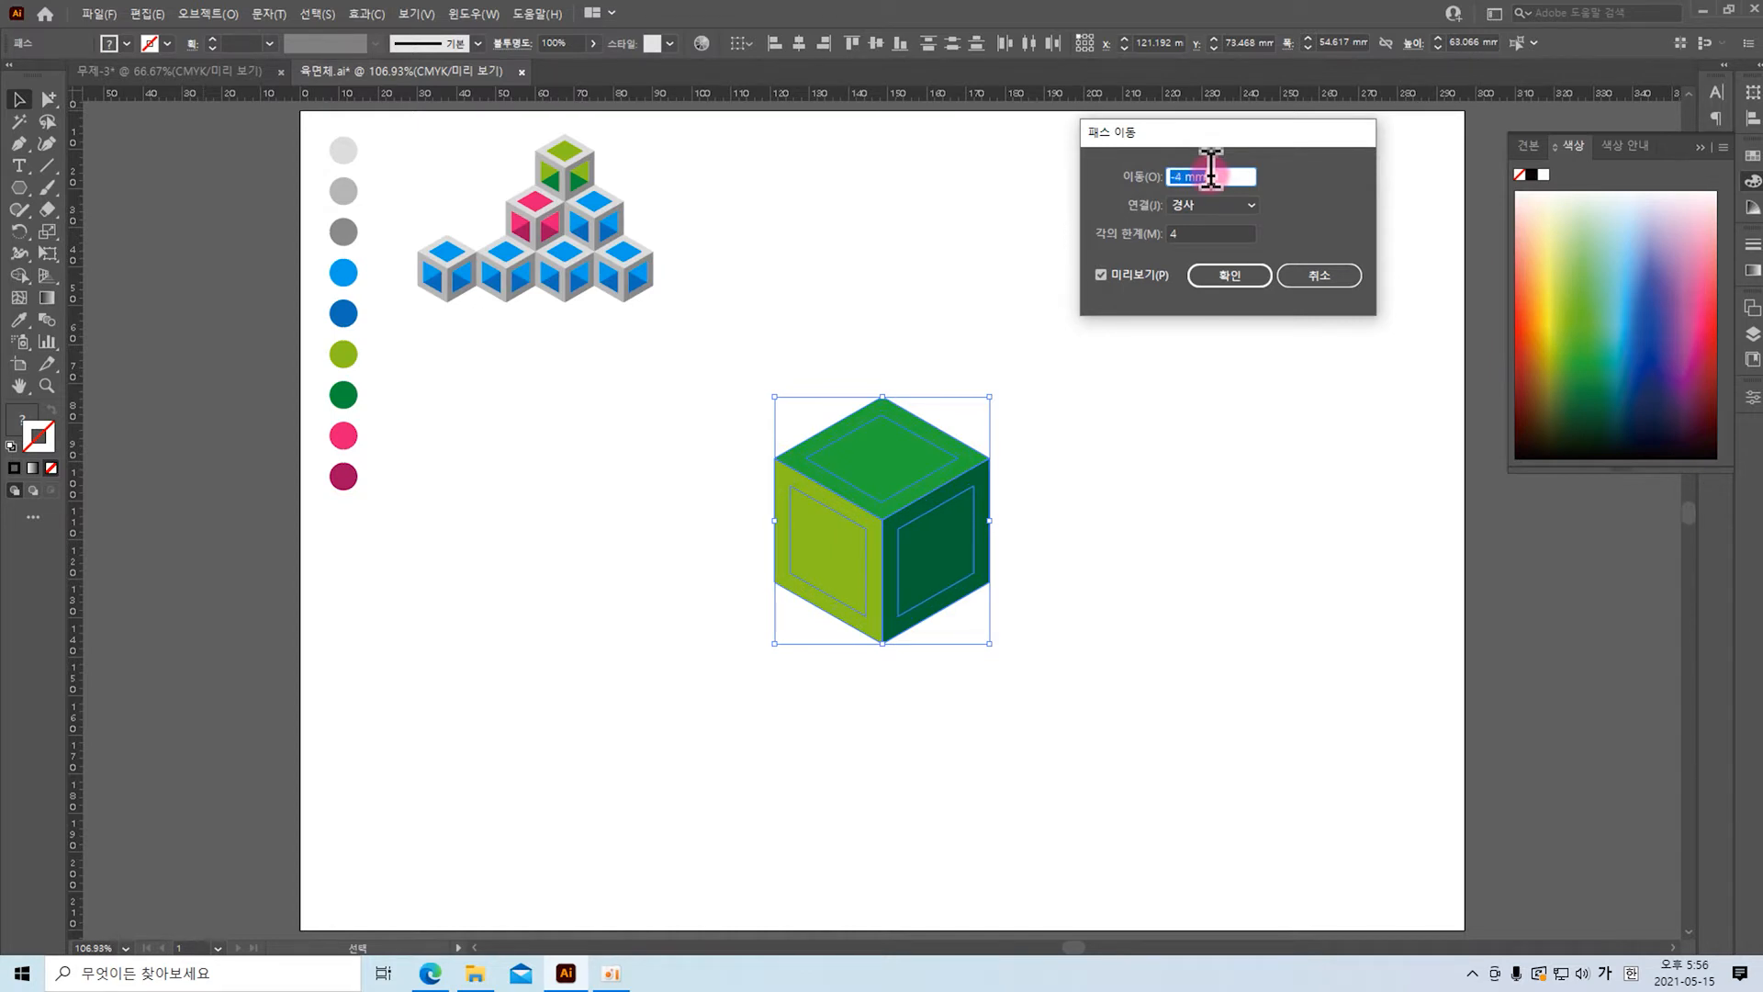
pyautogui.click(1221, 279)
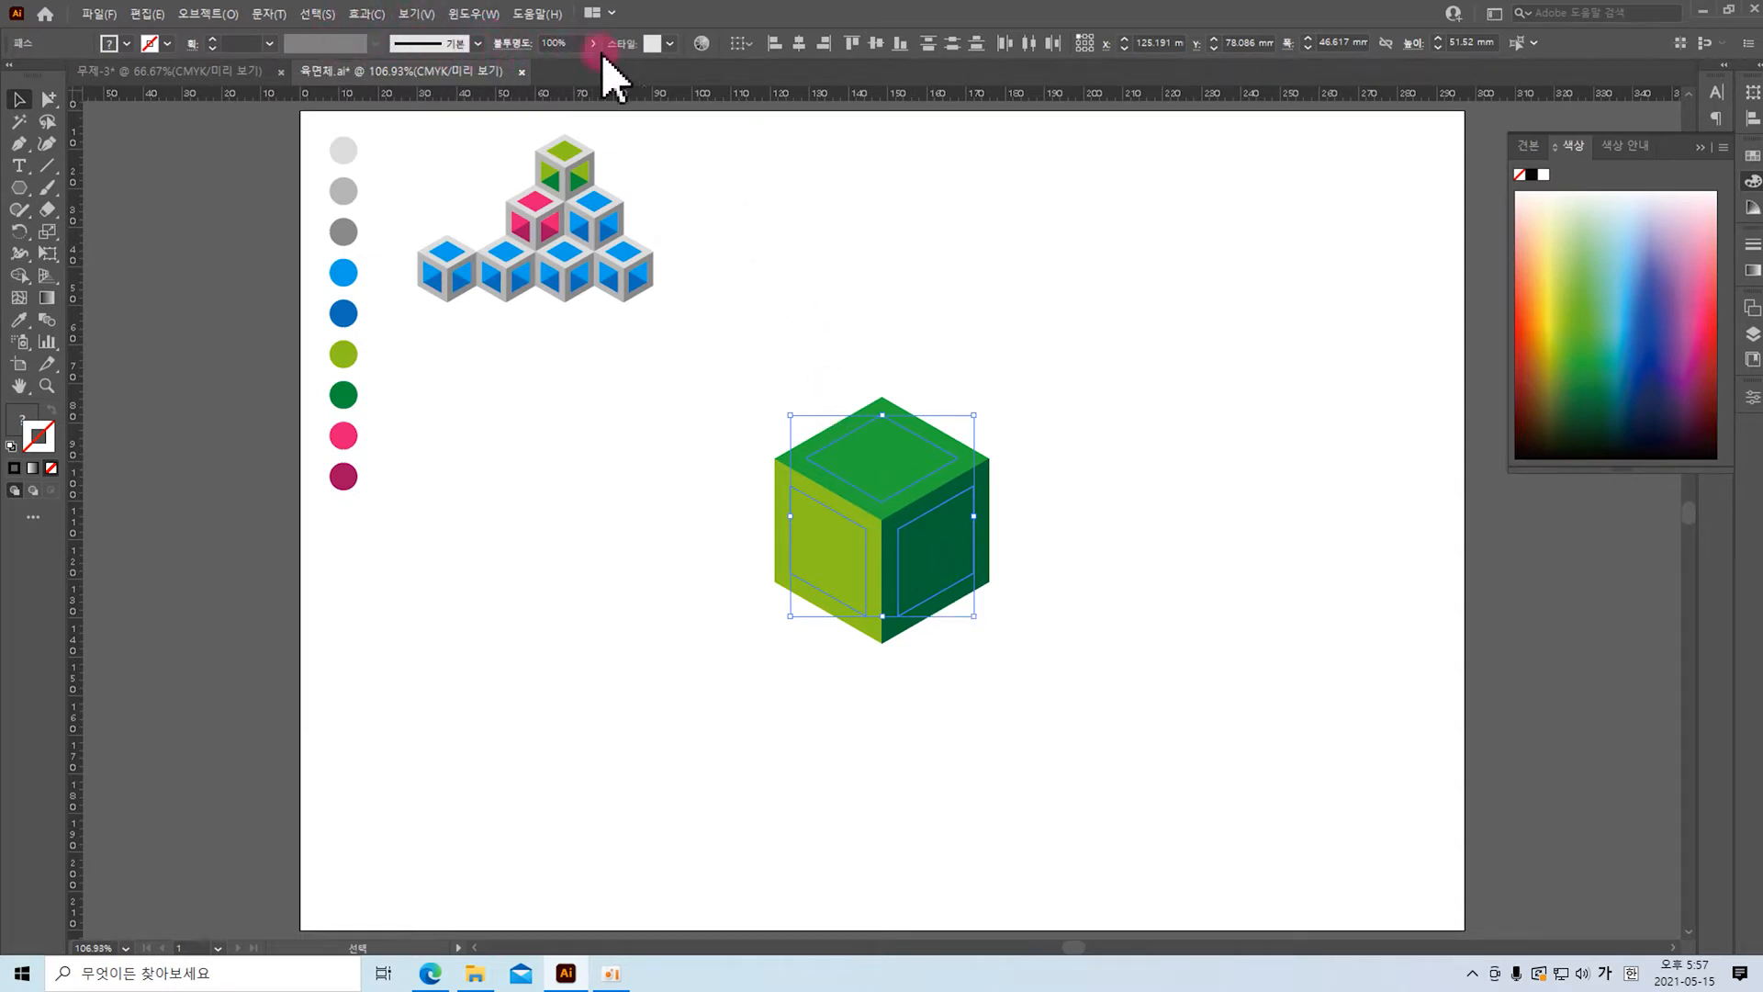
# Step: Recolor the three inset faces to darker shades by lowering their overall brightness
pyautogui.click(702, 43)
pyautogui.moveTo(858, 241); pyautogui.dragTo(1285, 180)
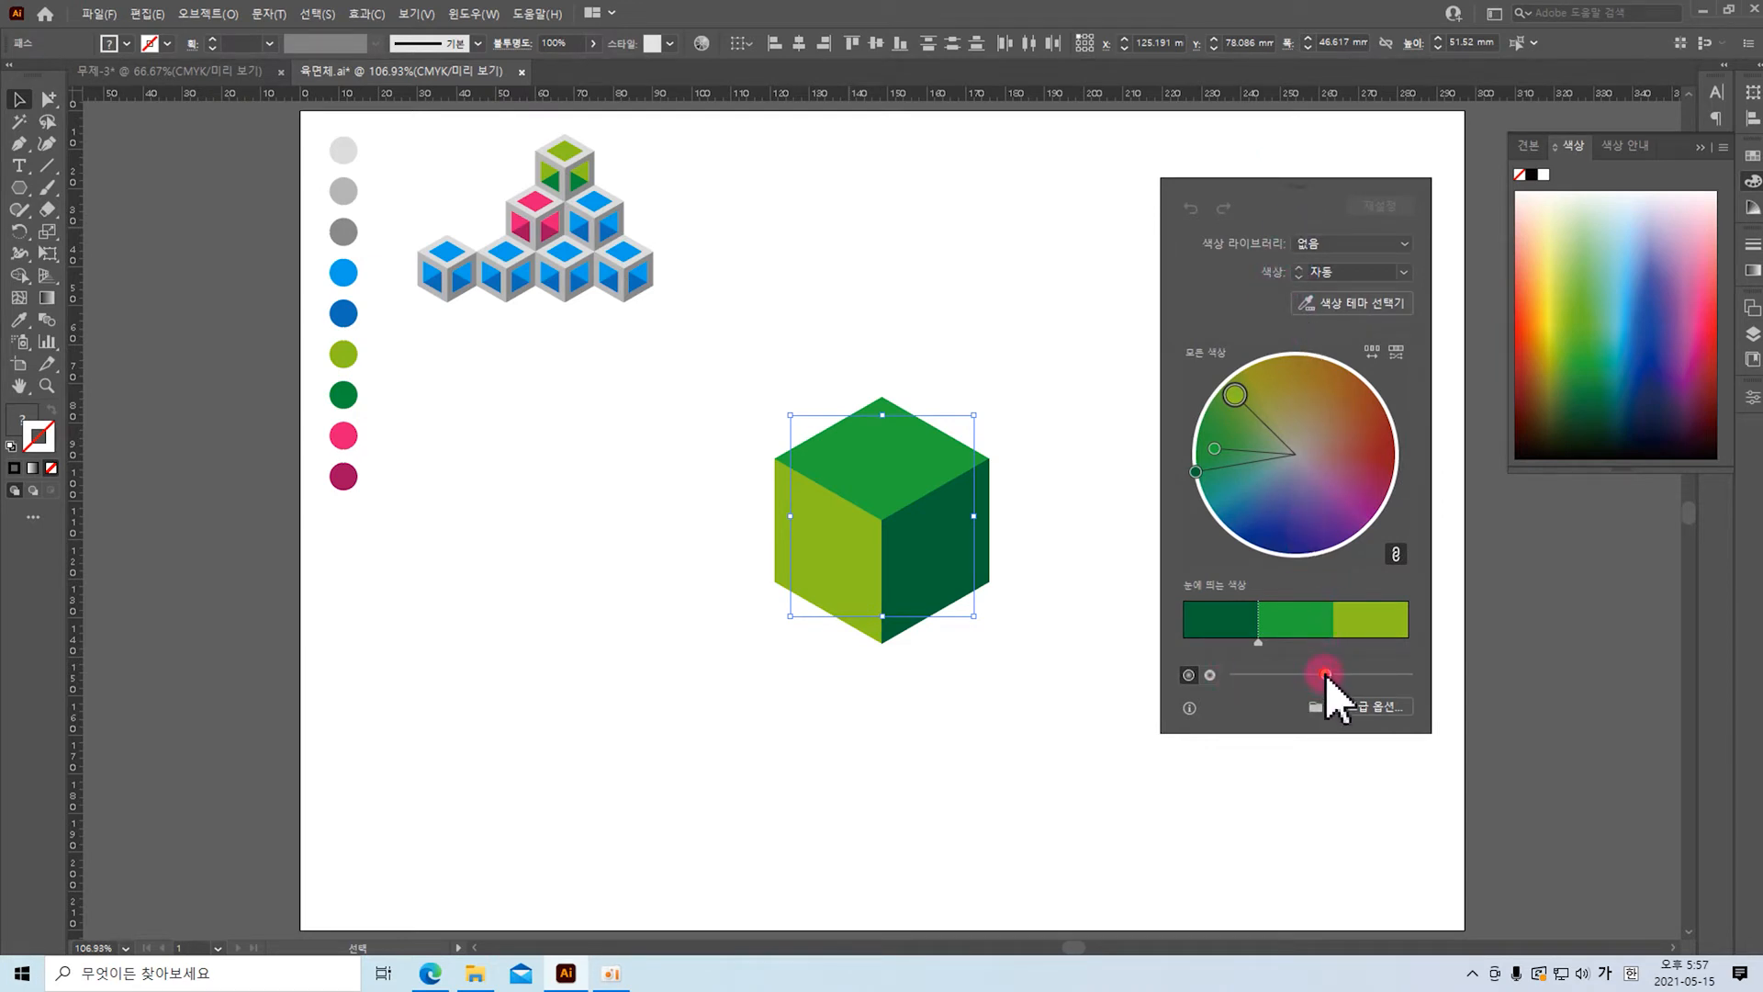
pyautogui.moveTo(1325, 674); pyautogui.dragTo(1284, 674)
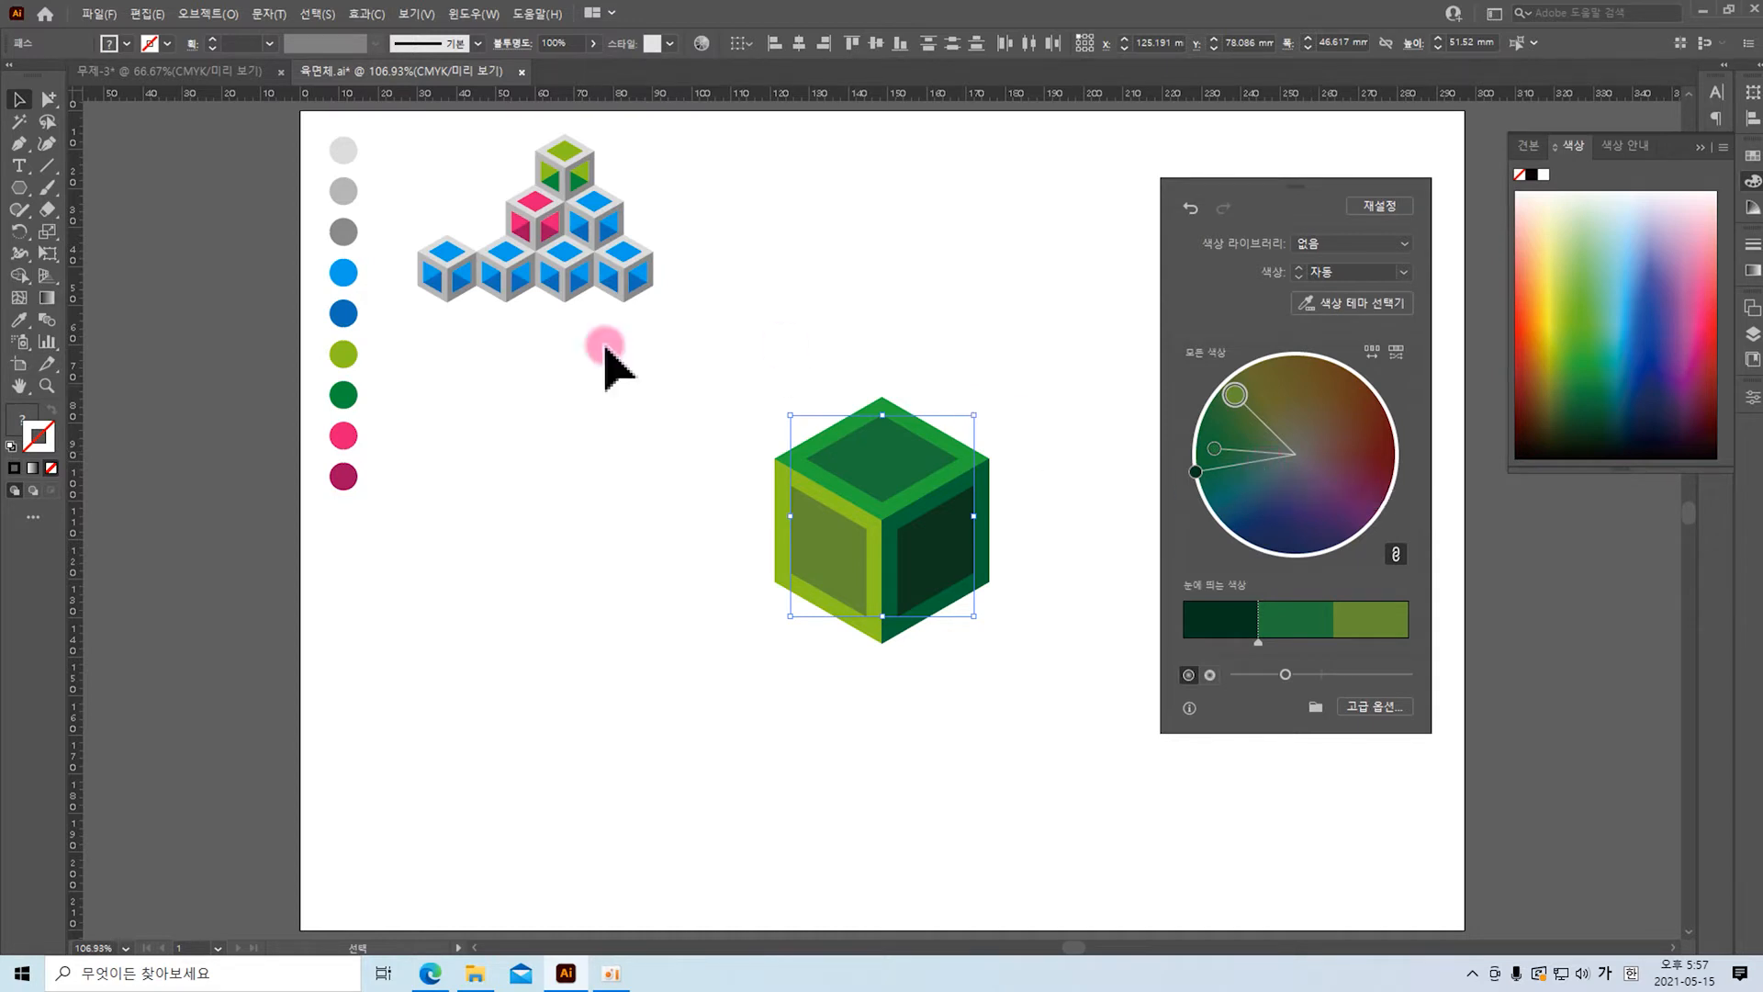
# Step: Draw corner-to-corner lines across the inset faces: vertical on the top face and from lower outer to upper inner corners on both side faces
pyautogui.click(45, 166)
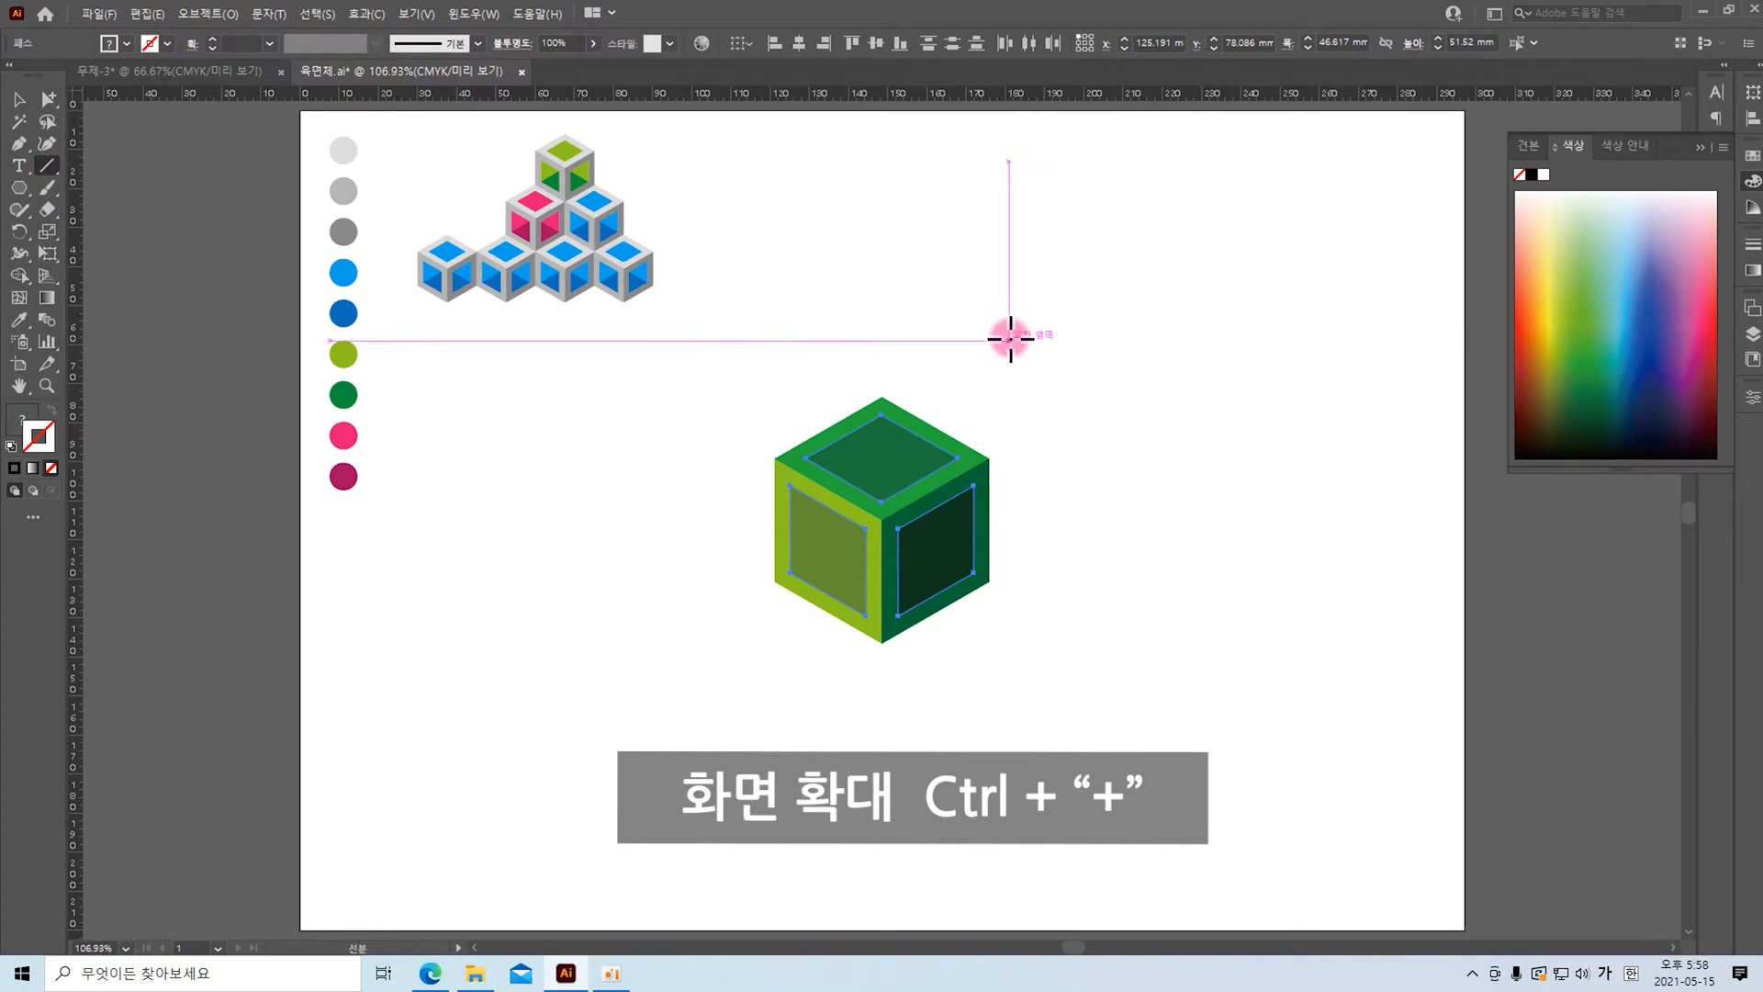
pyautogui.hotkey('ctrl', '+')
pyautogui.hotkey('ctrl', '+')
pyautogui.hotkey('ctrl', '+')
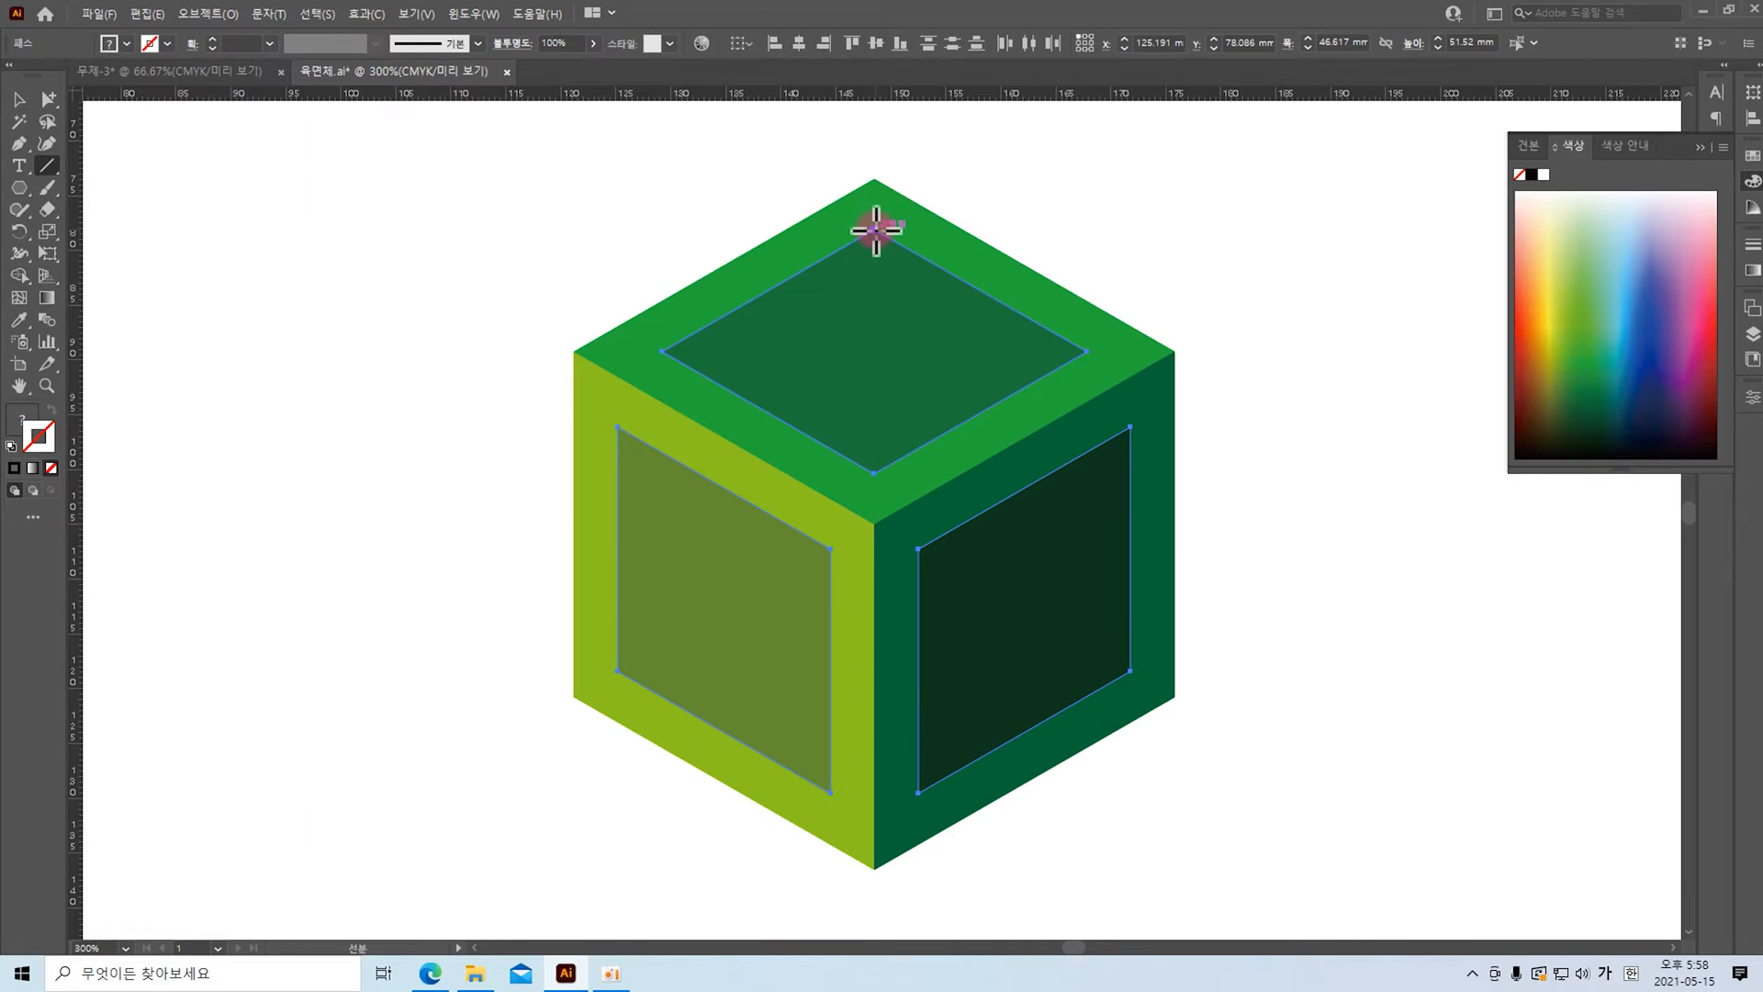
pyautogui.moveTo(875, 228); pyautogui.dragTo(874, 473)
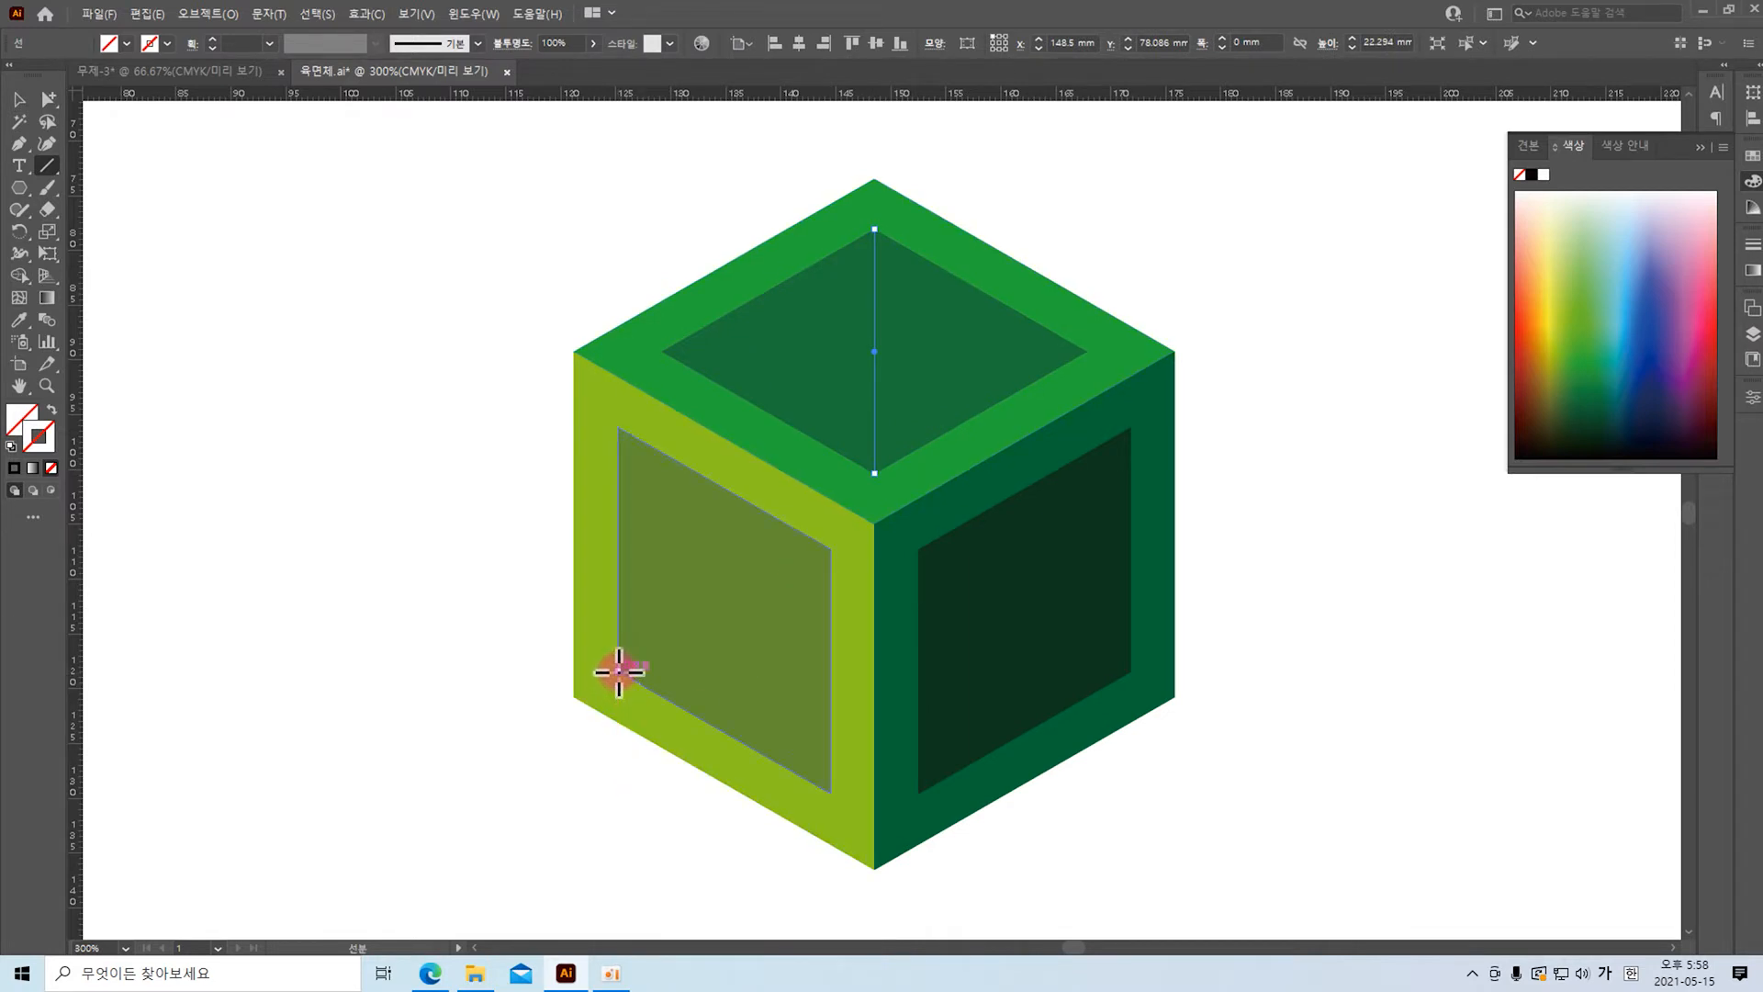
pyautogui.moveTo(619, 671); pyautogui.dragTo(831, 549)
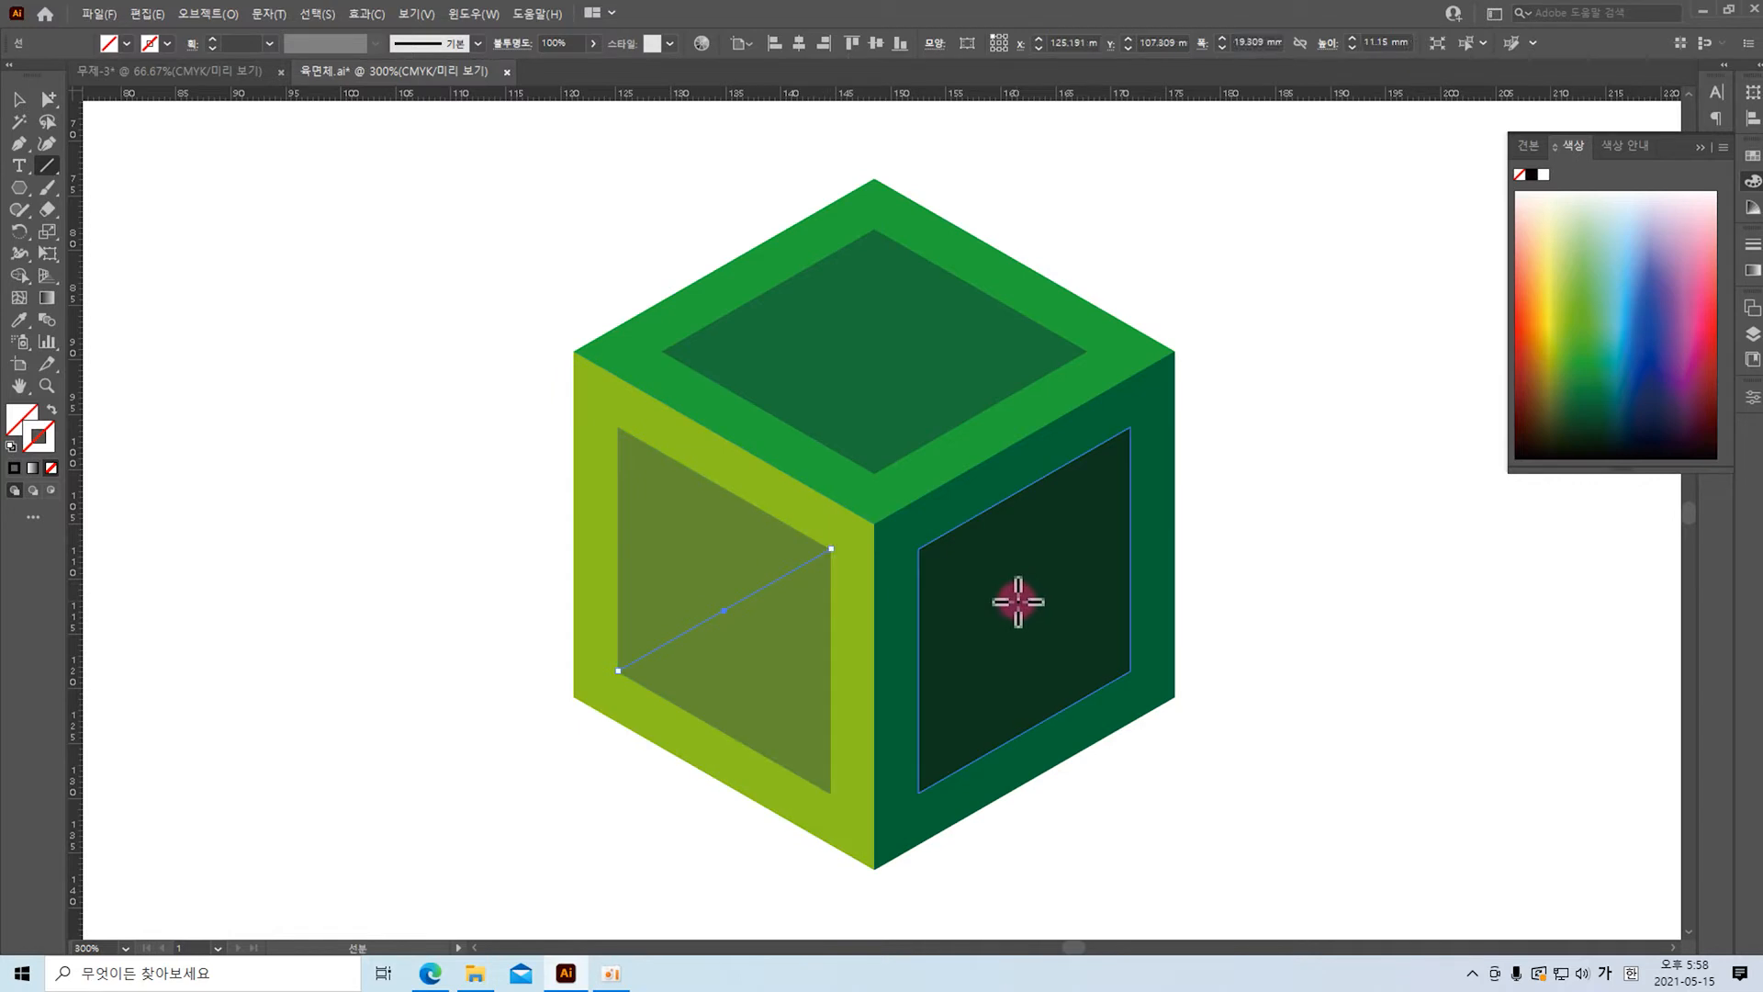
pyautogui.moveTo(1131, 672); pyautogui.dragTo(919, 549)
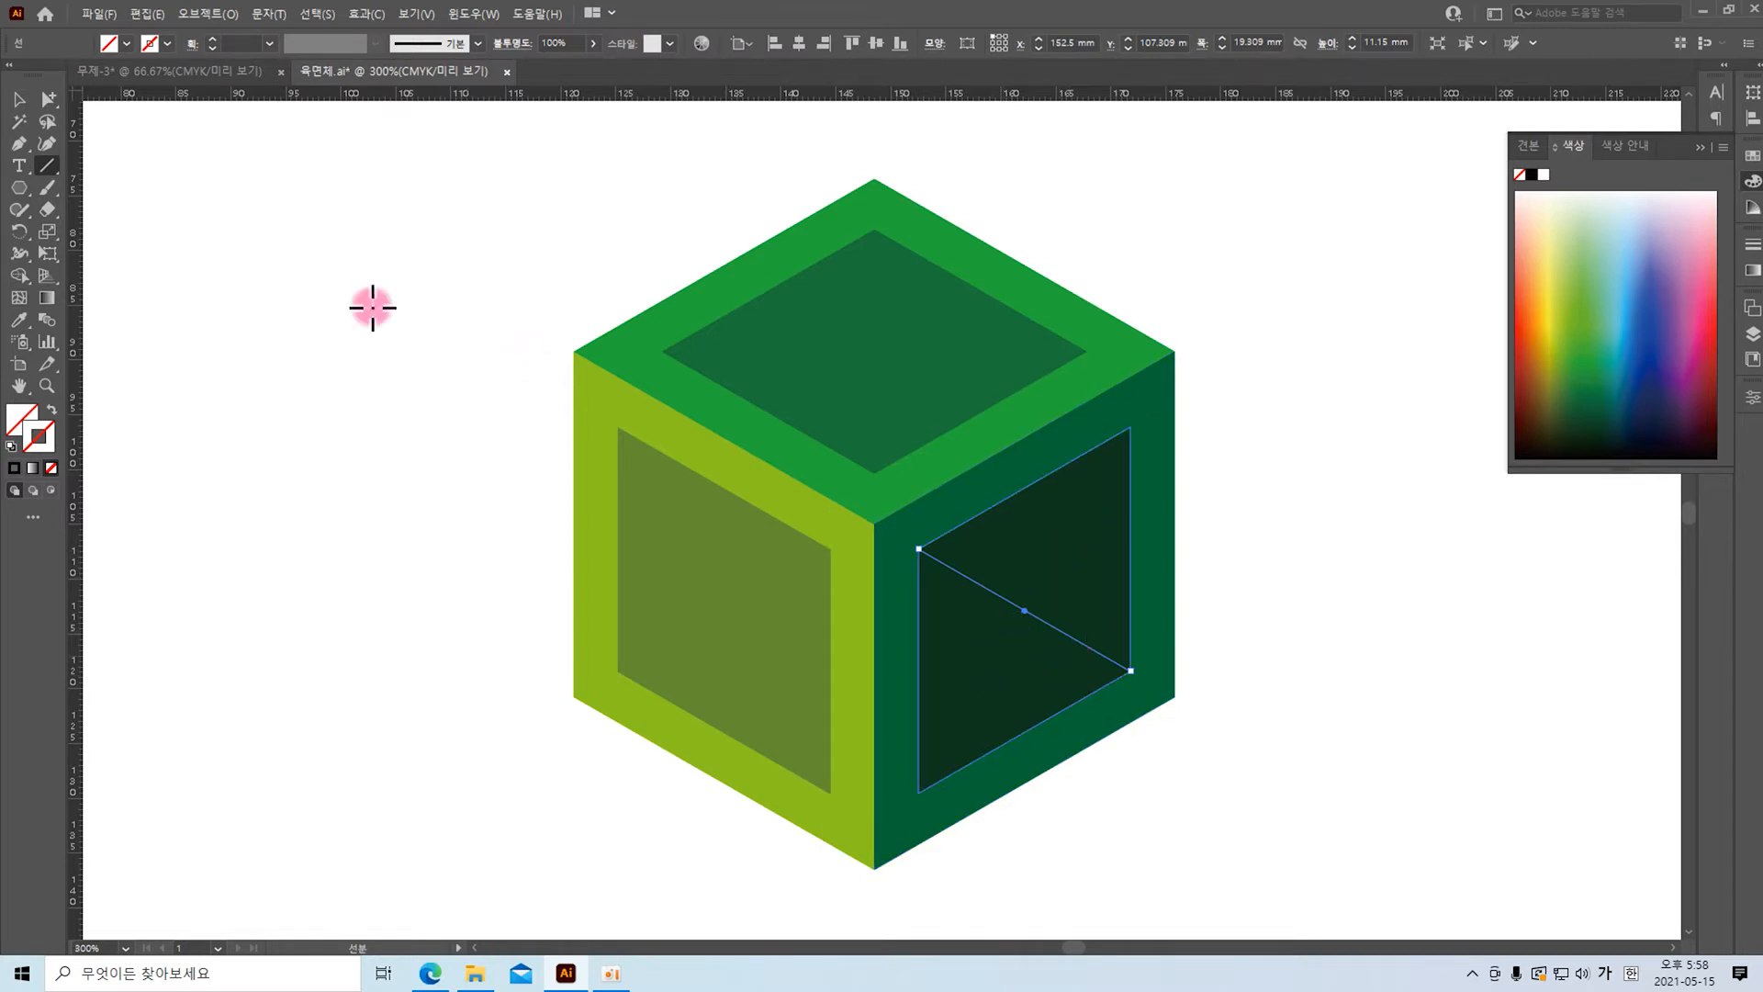
# Step: Split the top inset face along its vertical line using the Pathfinder Divide operation
pyautogui.click(19, 99)
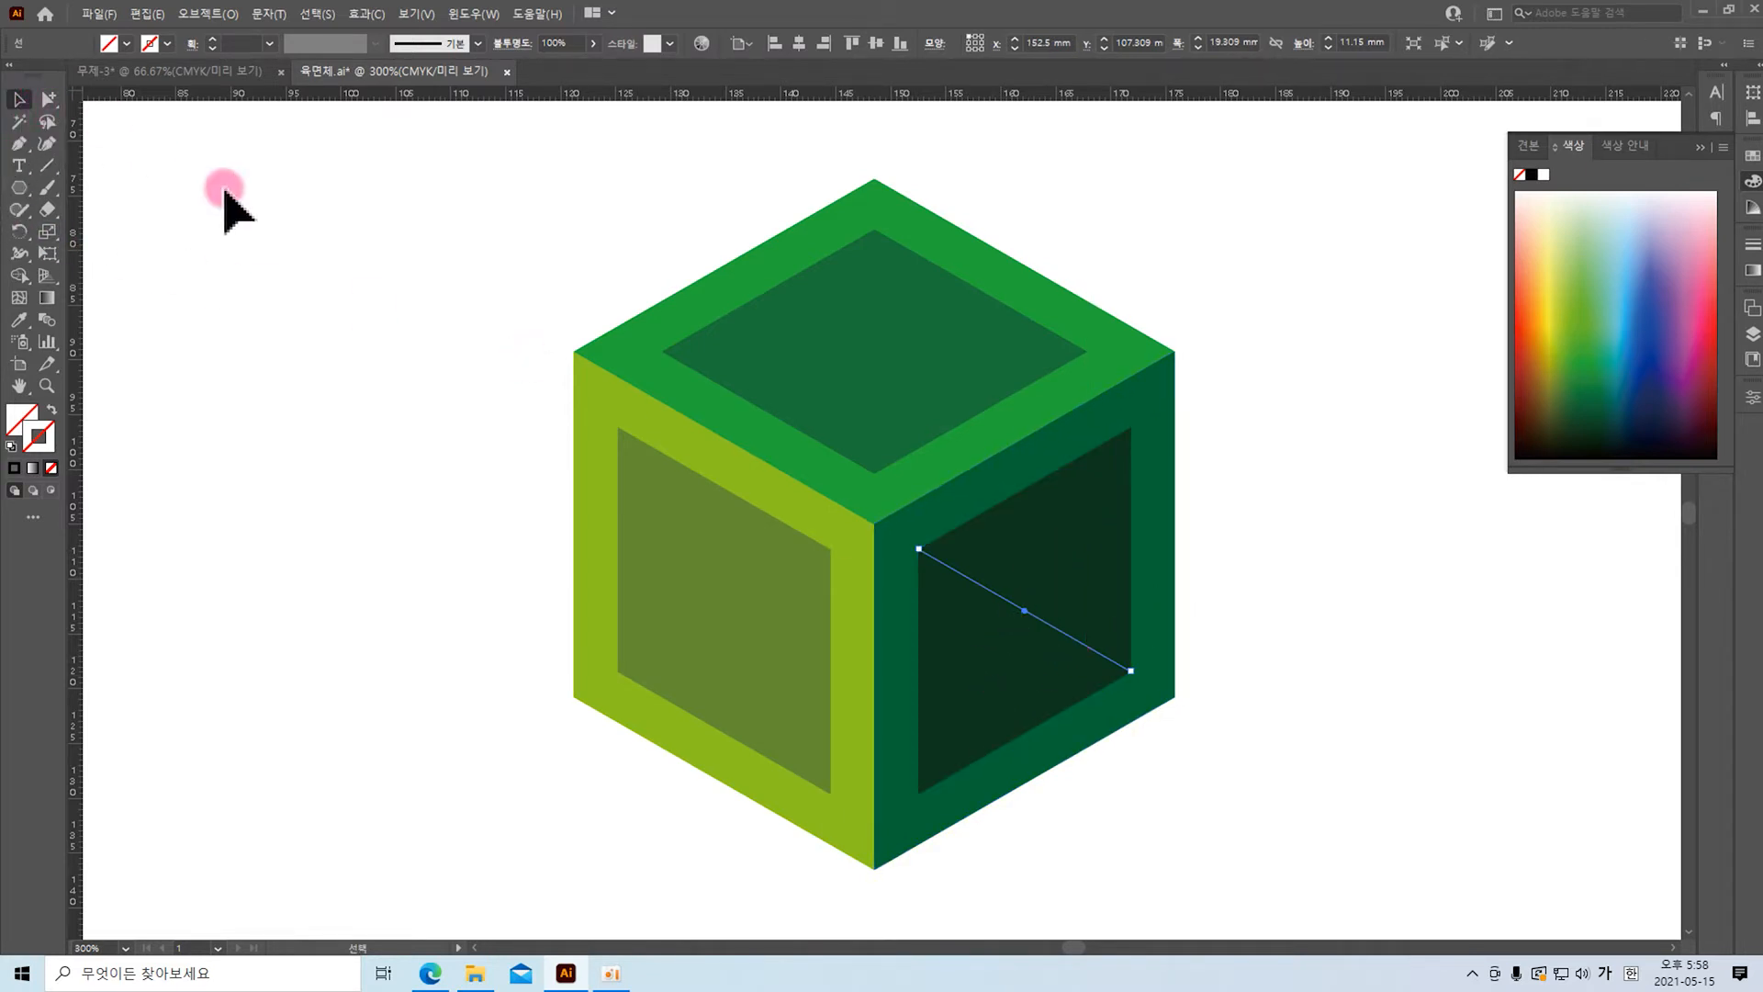
pyautogui.click(818, 323)
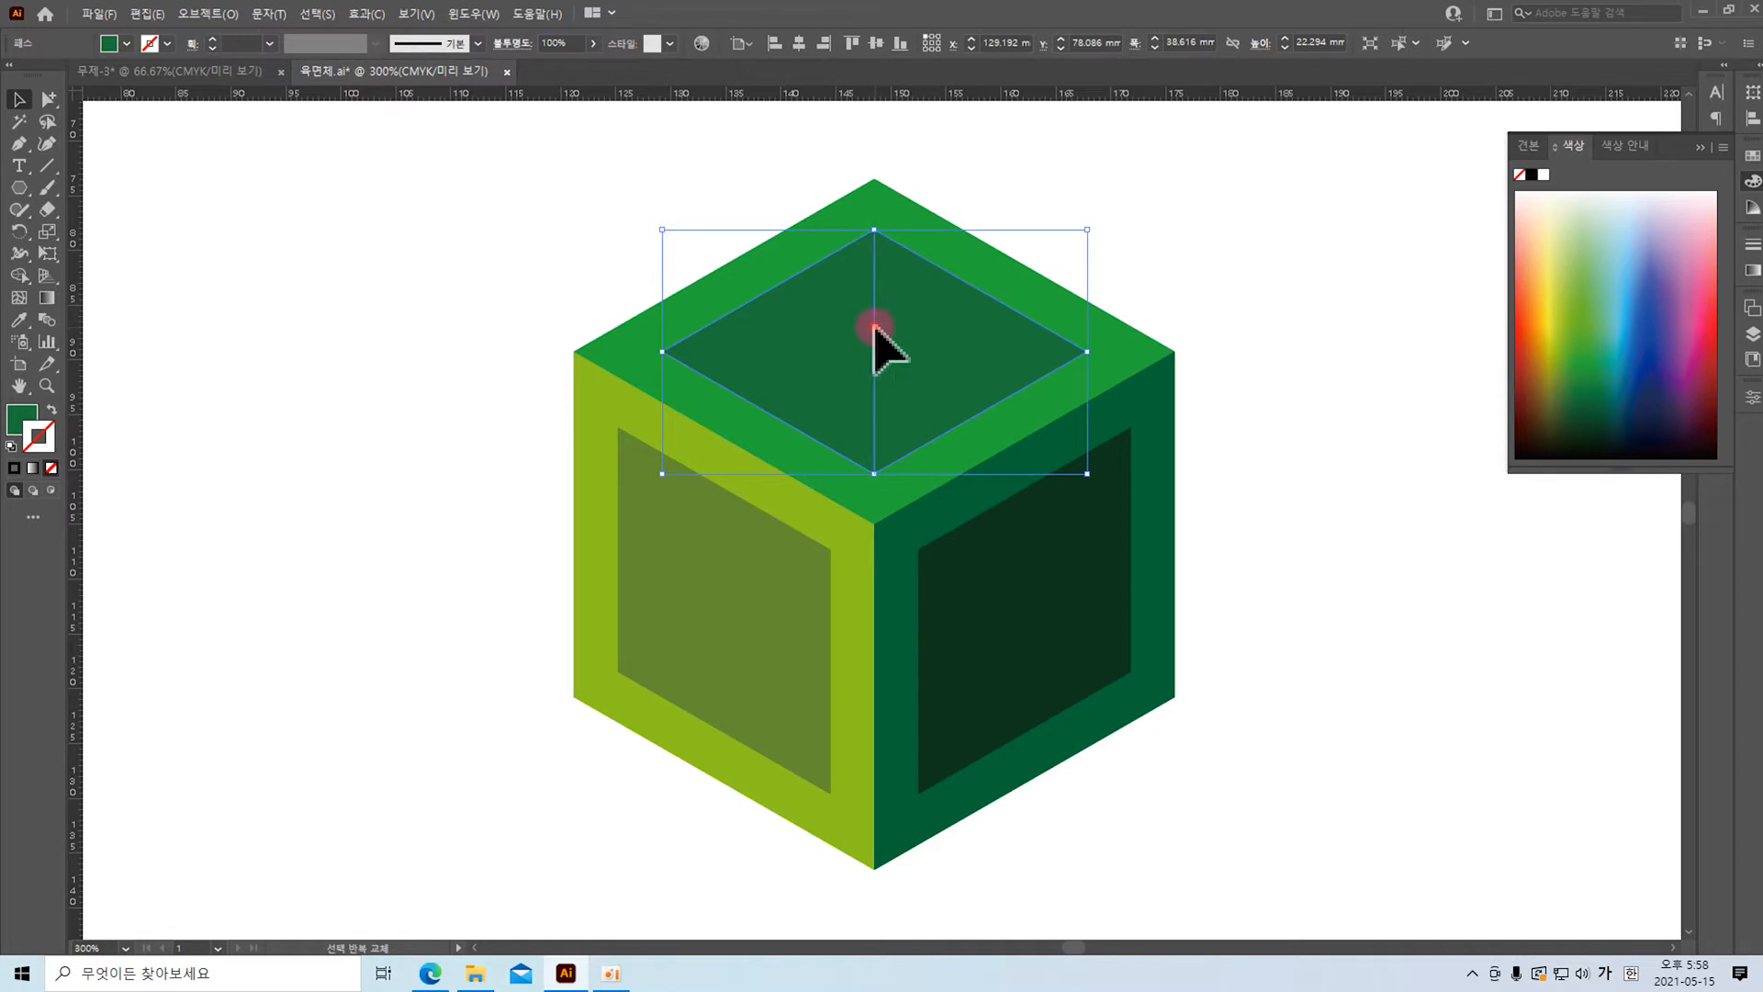
pyautogui.keyDown('shift'); pyautogui.click(875, 347); pyautogui.keyUp('shift')
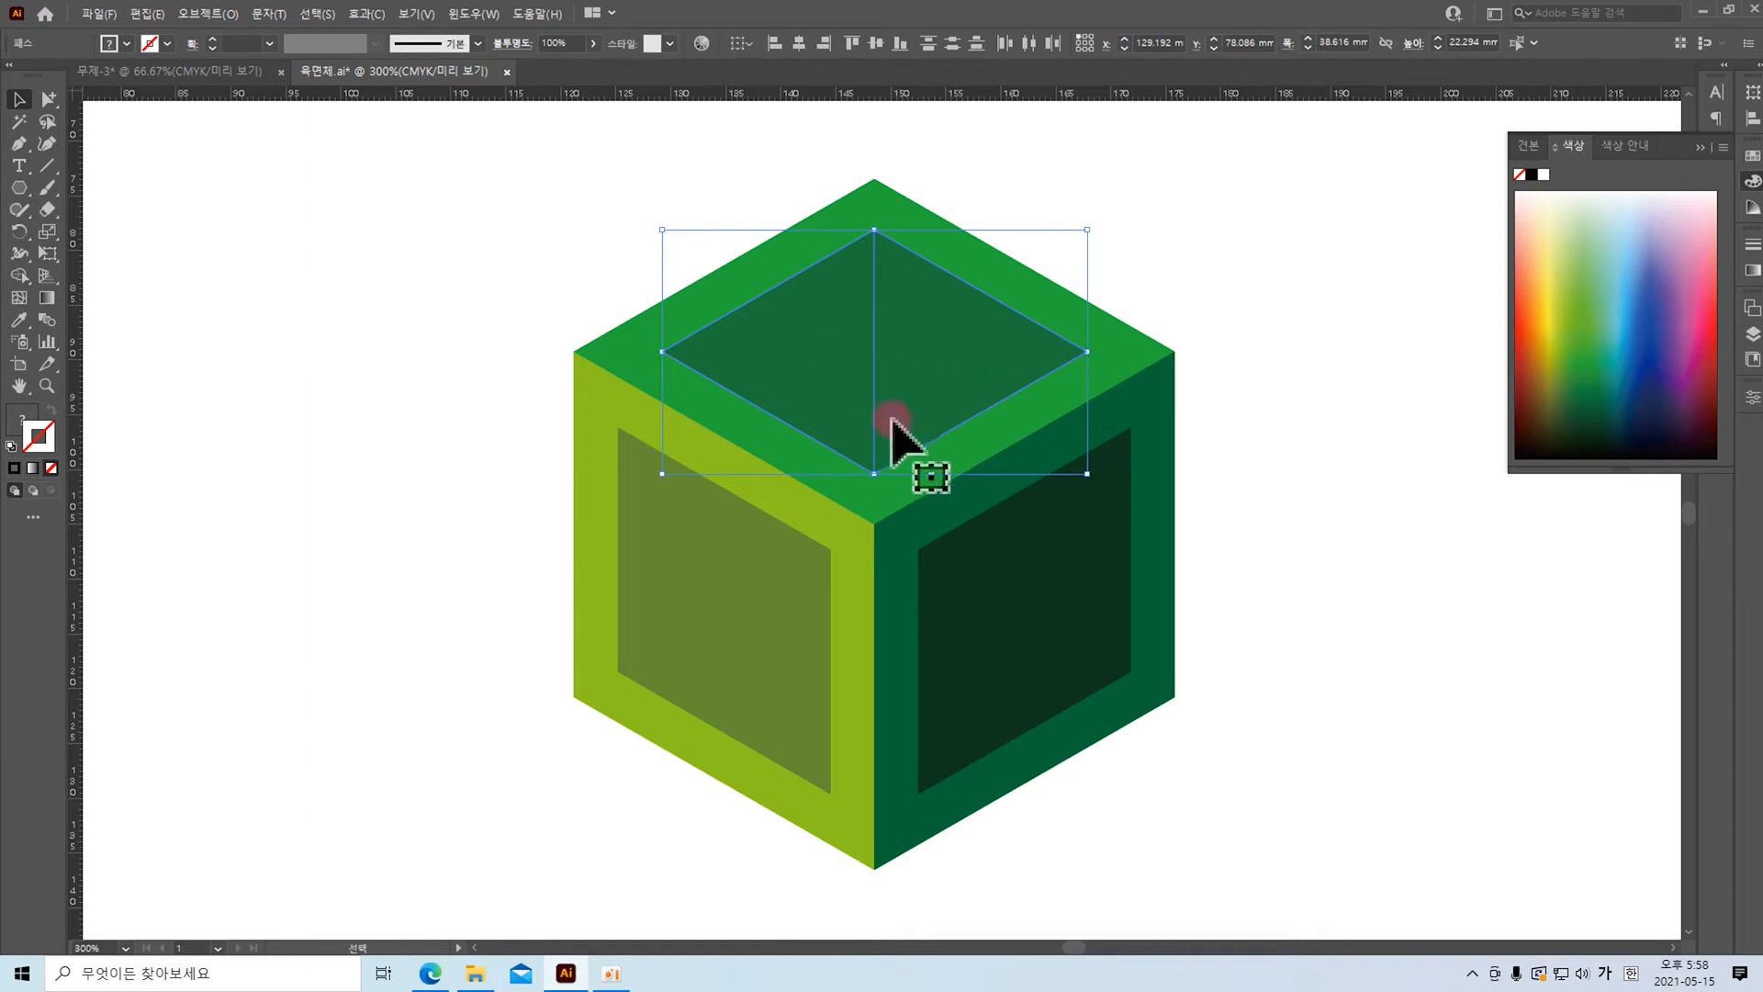
pyautogui.click(461, 17)
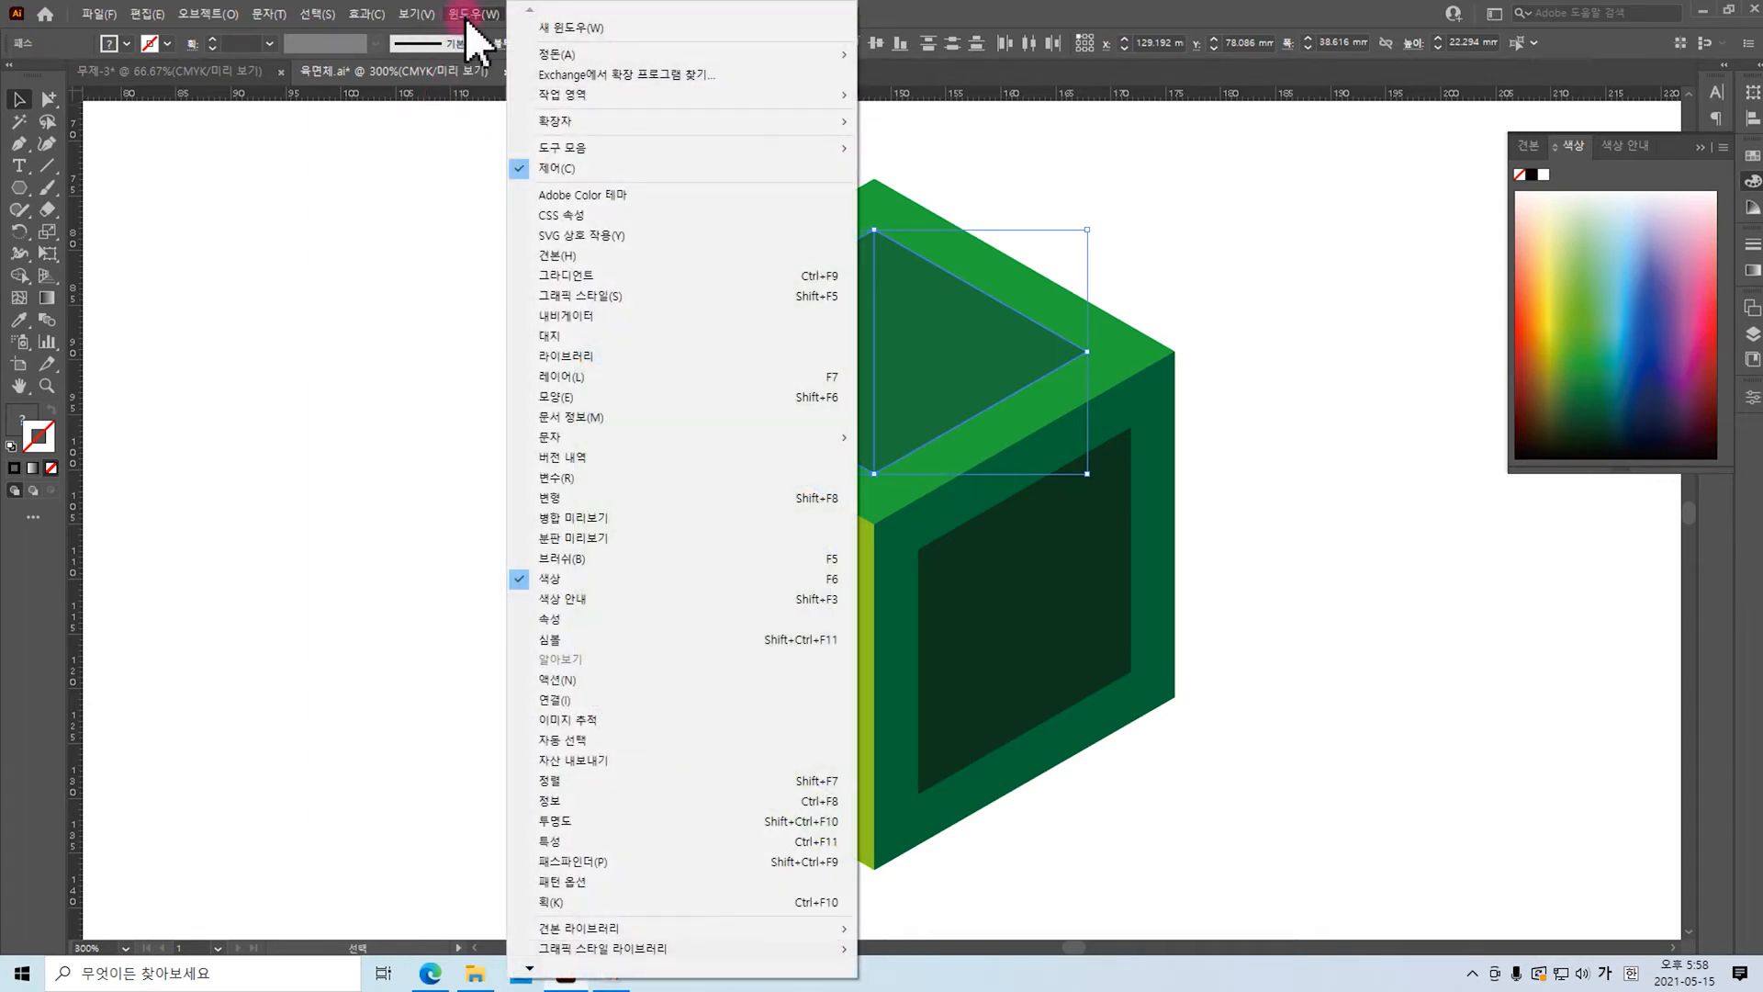
pyautogui.click(604, 863)
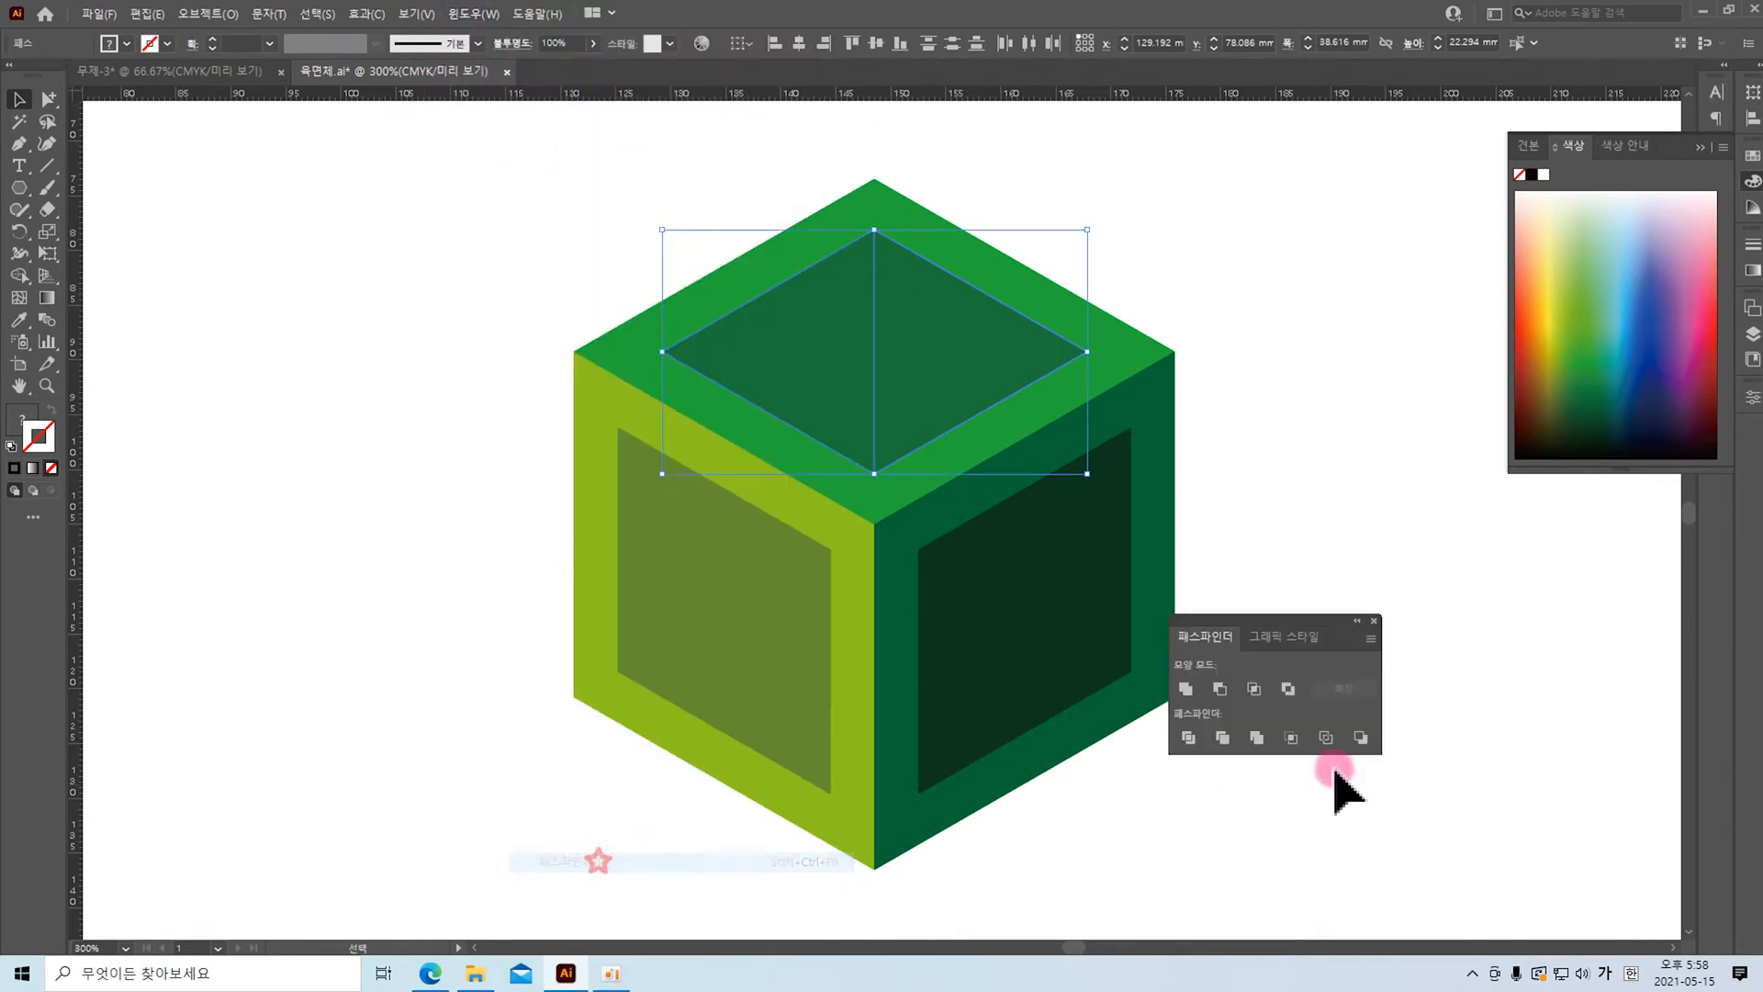
pyautogui.moveTo(1276, 620); pyautogui.dragTo(1564, 495)
pyautogui.click(1474, 613)
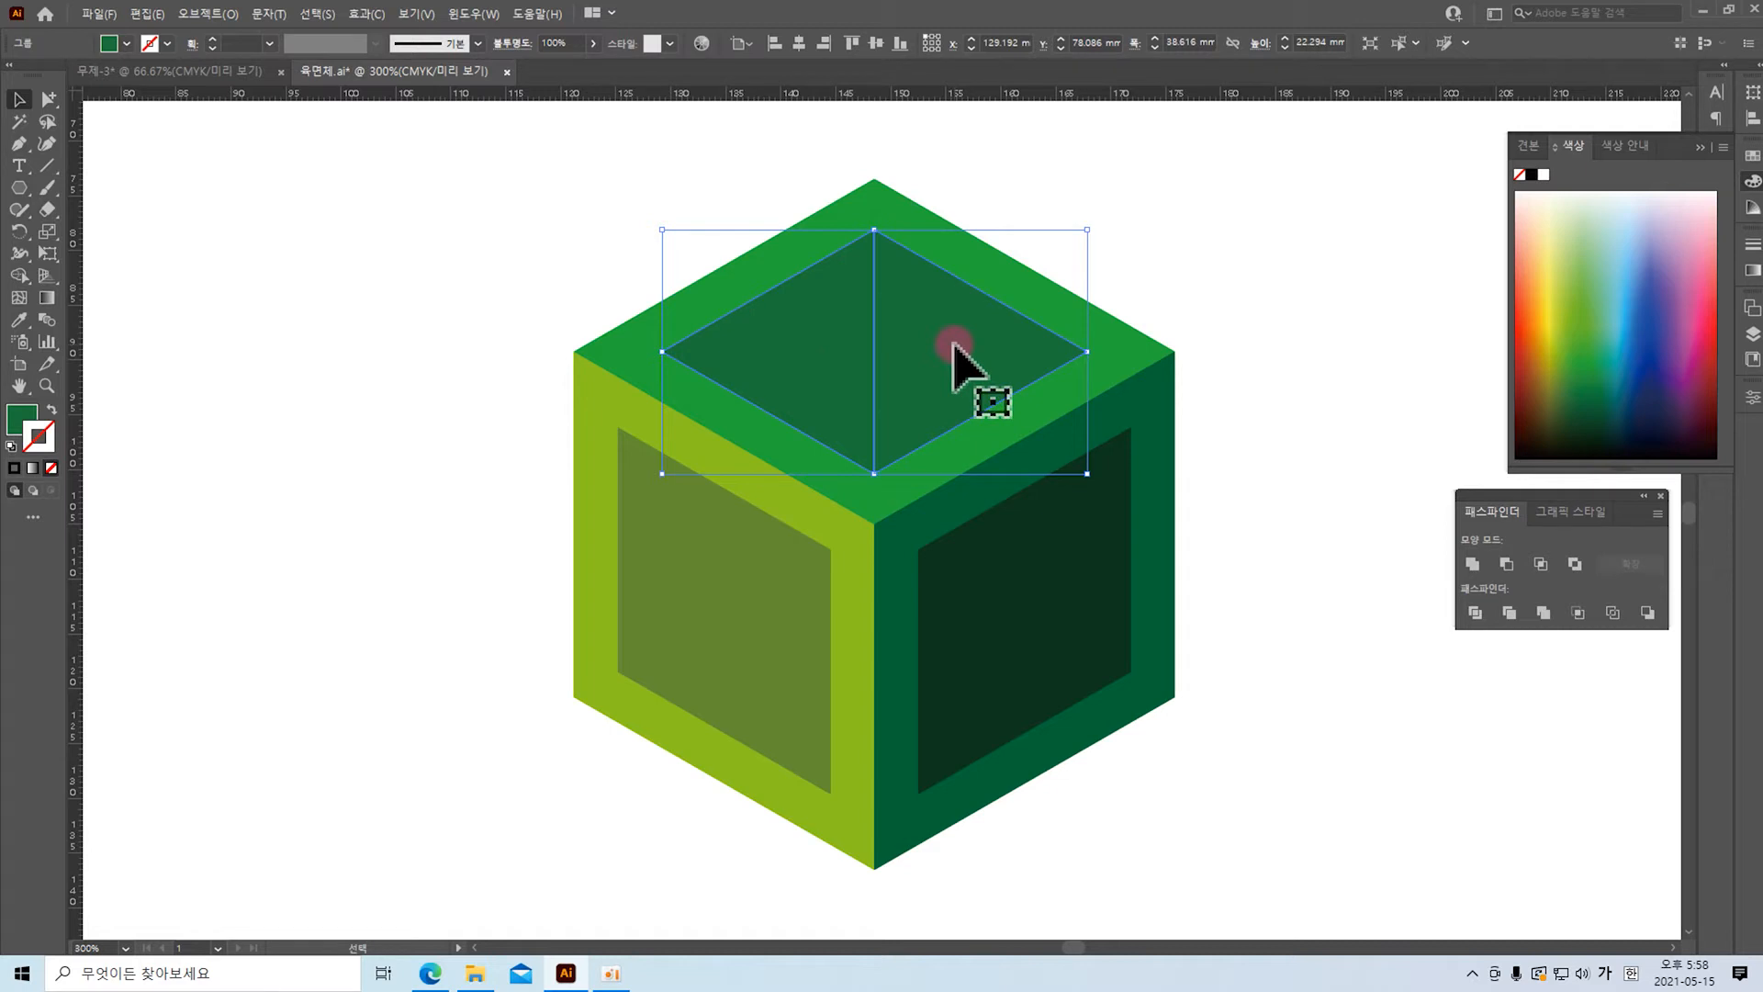
pyautogui.click(1344, 369)
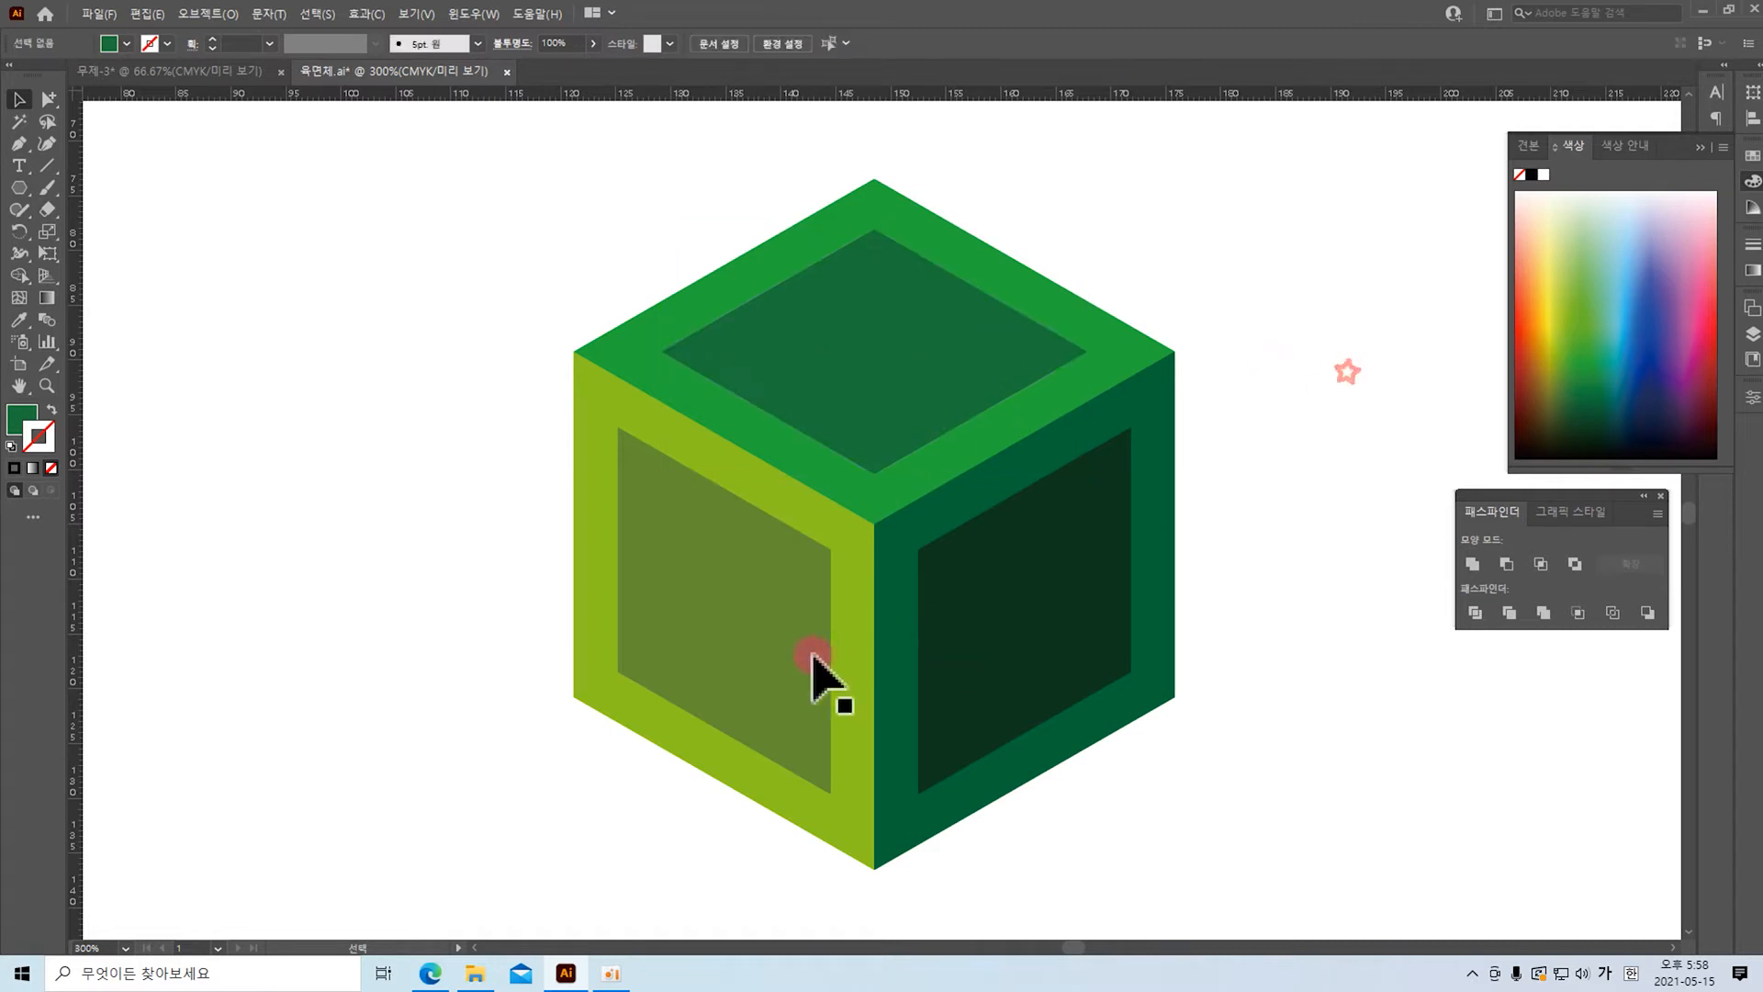
# Step: Divide both side inset faces into two triangles each along their diagonal lines with Pathfinder Divide
pyautogui.click(726, 634)
pyautogui.click(642, 659)
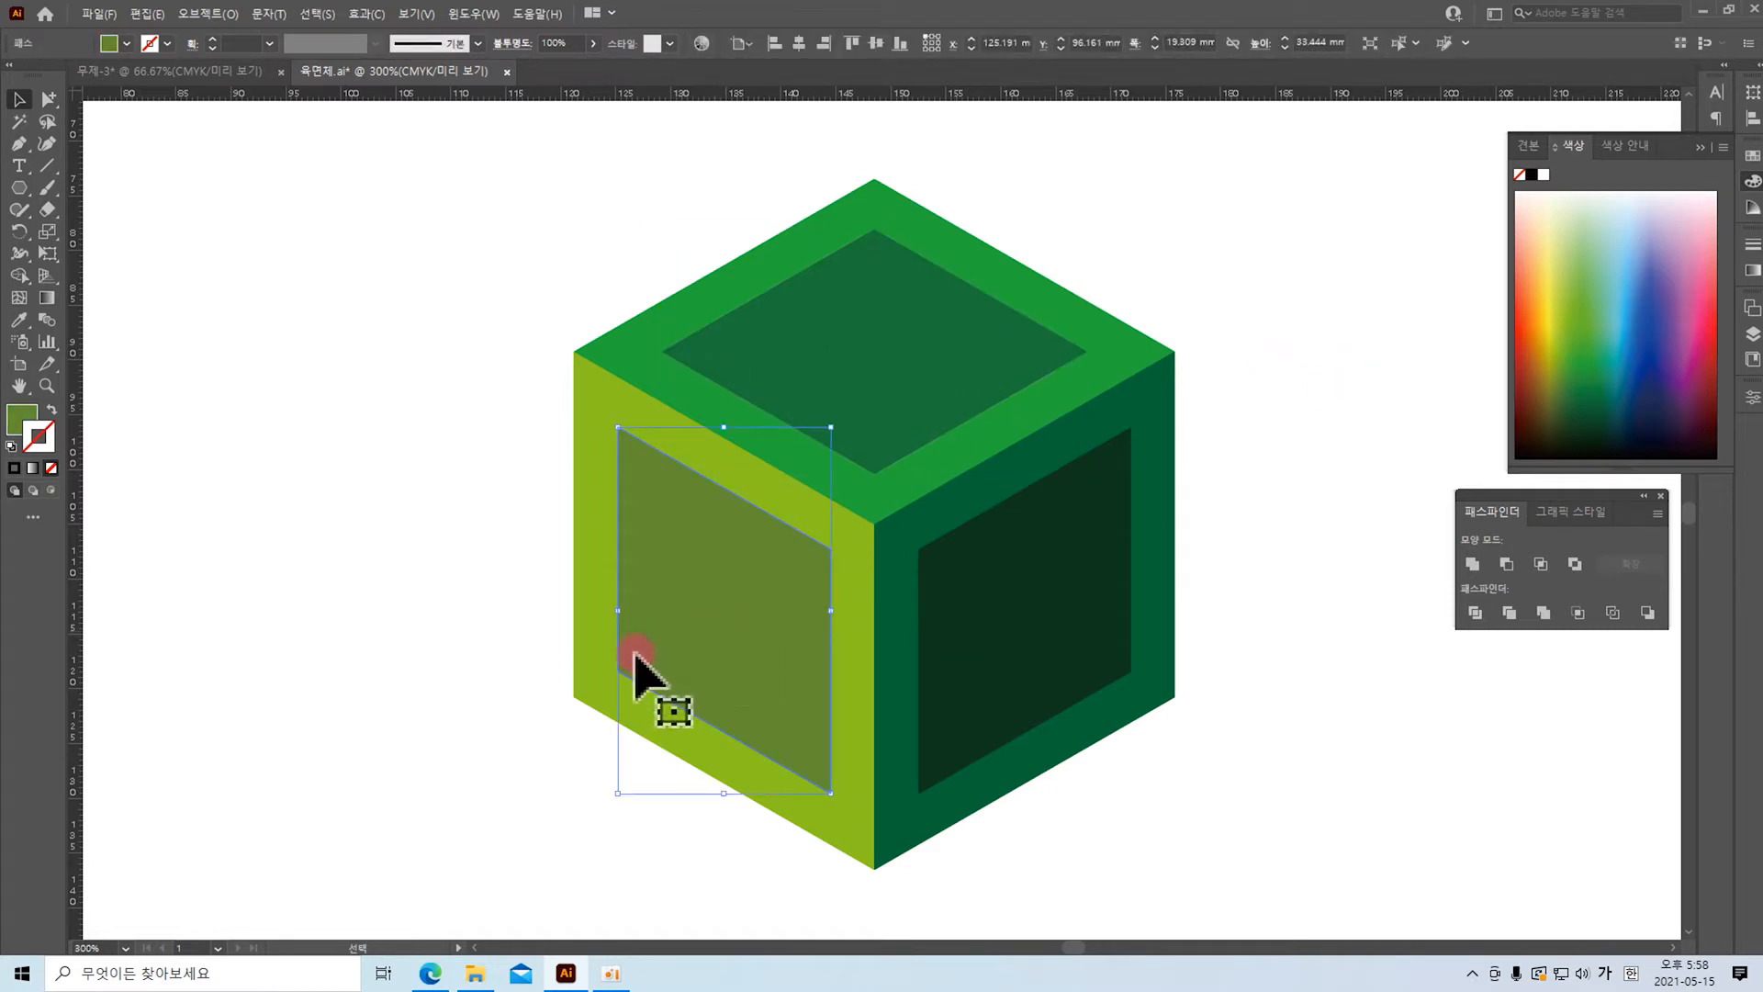
pyautogui.click(1472, 611)
pyautogui.moveTo(917, 551); pyautogui.dragTo(1131, 670)
pyautogui.click(1473, 613)
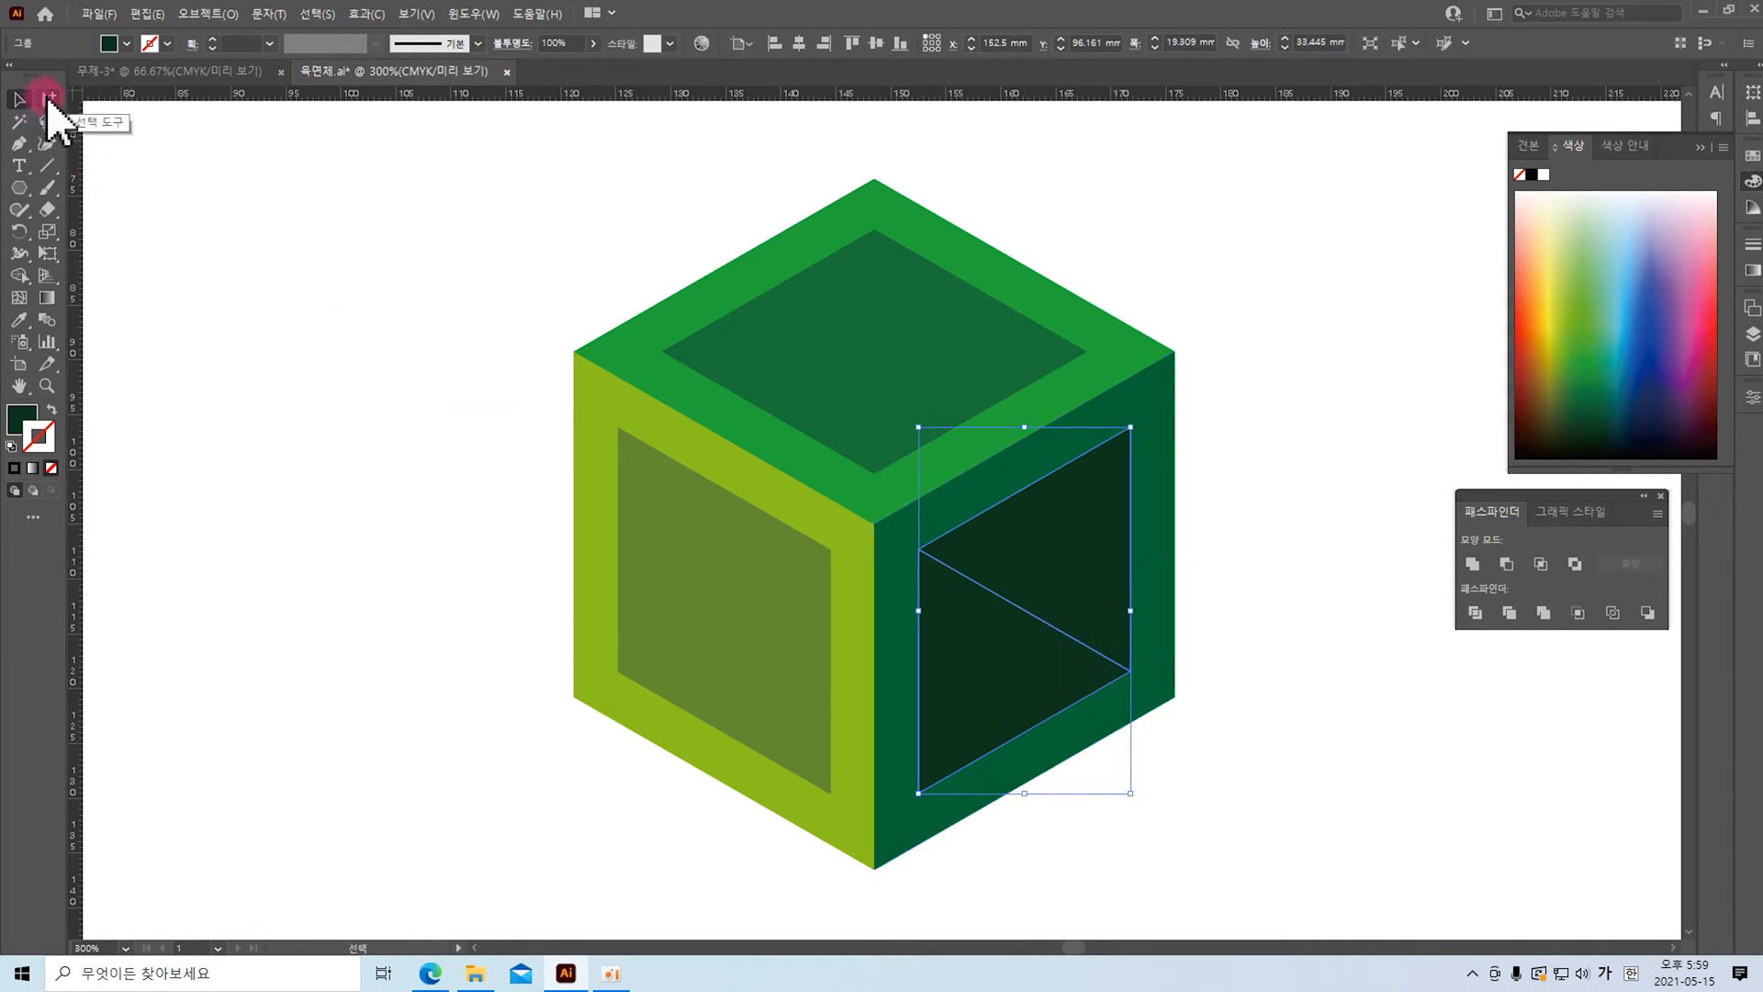
# Step: Select the upper inset triangles on both side faces with the Direct Selection tool and display the color swatches
pyautogui.moveTo(51, 100); pyautogui.dragTo(165, 103)
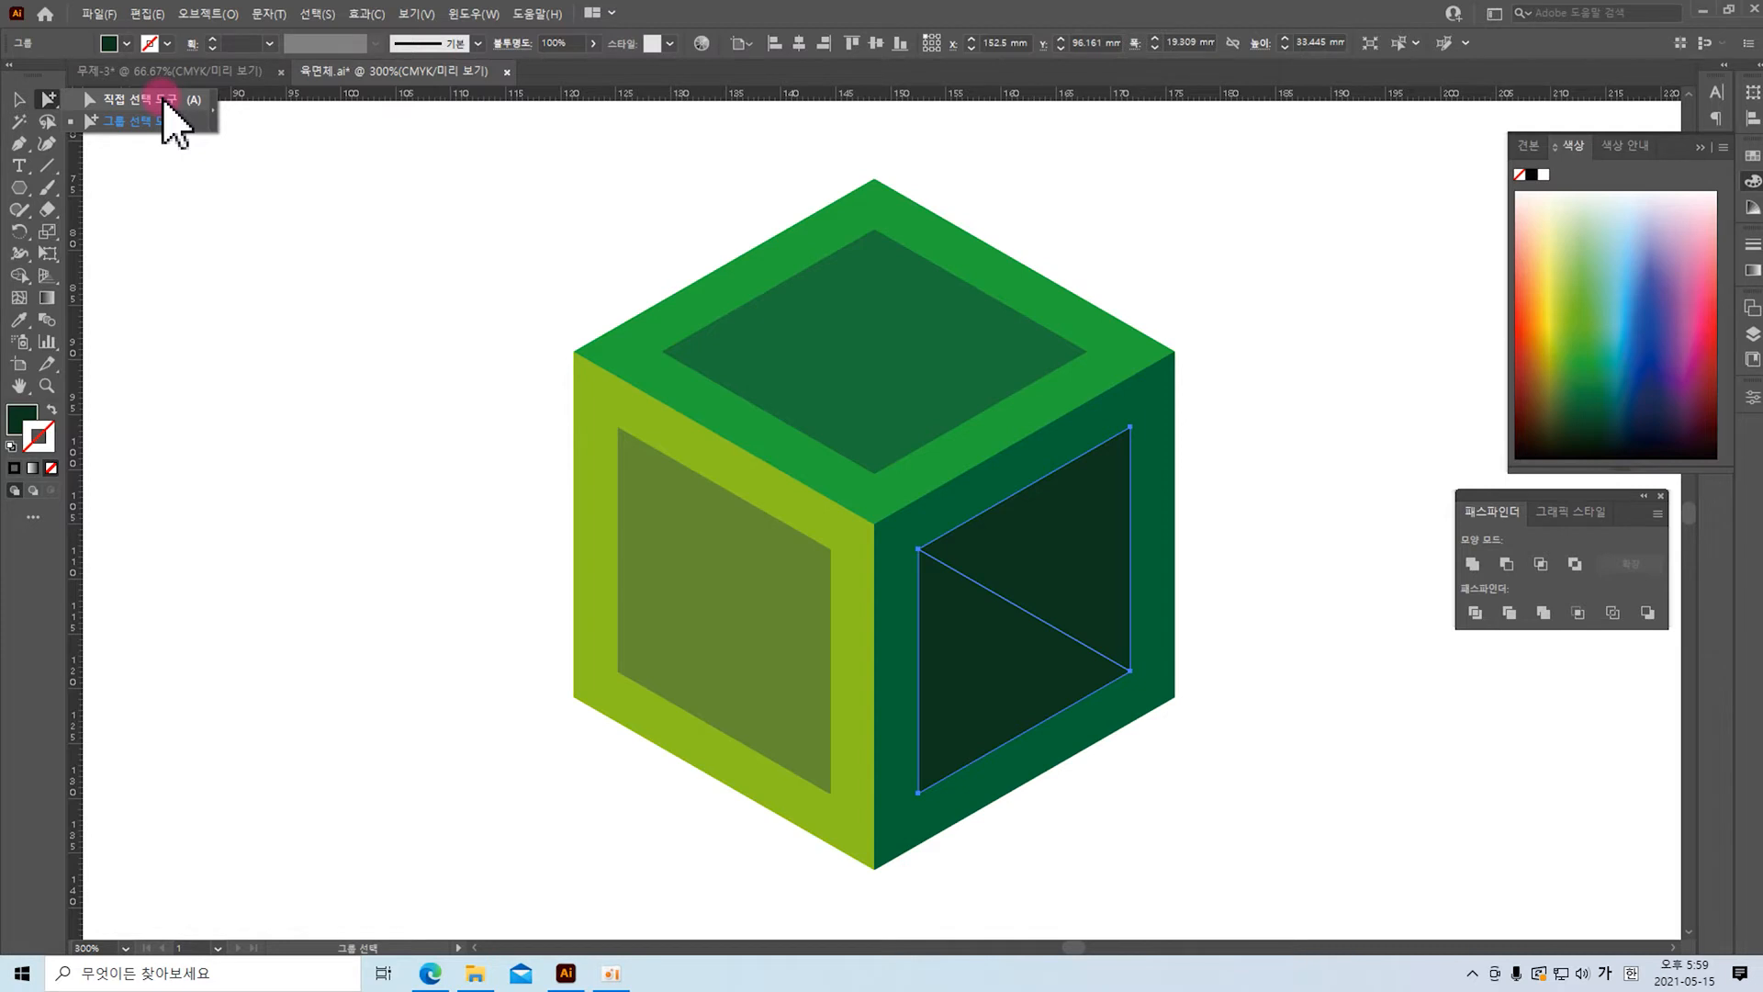
pyautogui.moveTo(170, 111); pyautogui.dragTo(170, 110)
pyautogui.click(711, 550)
pyautogui.click(707, 540)
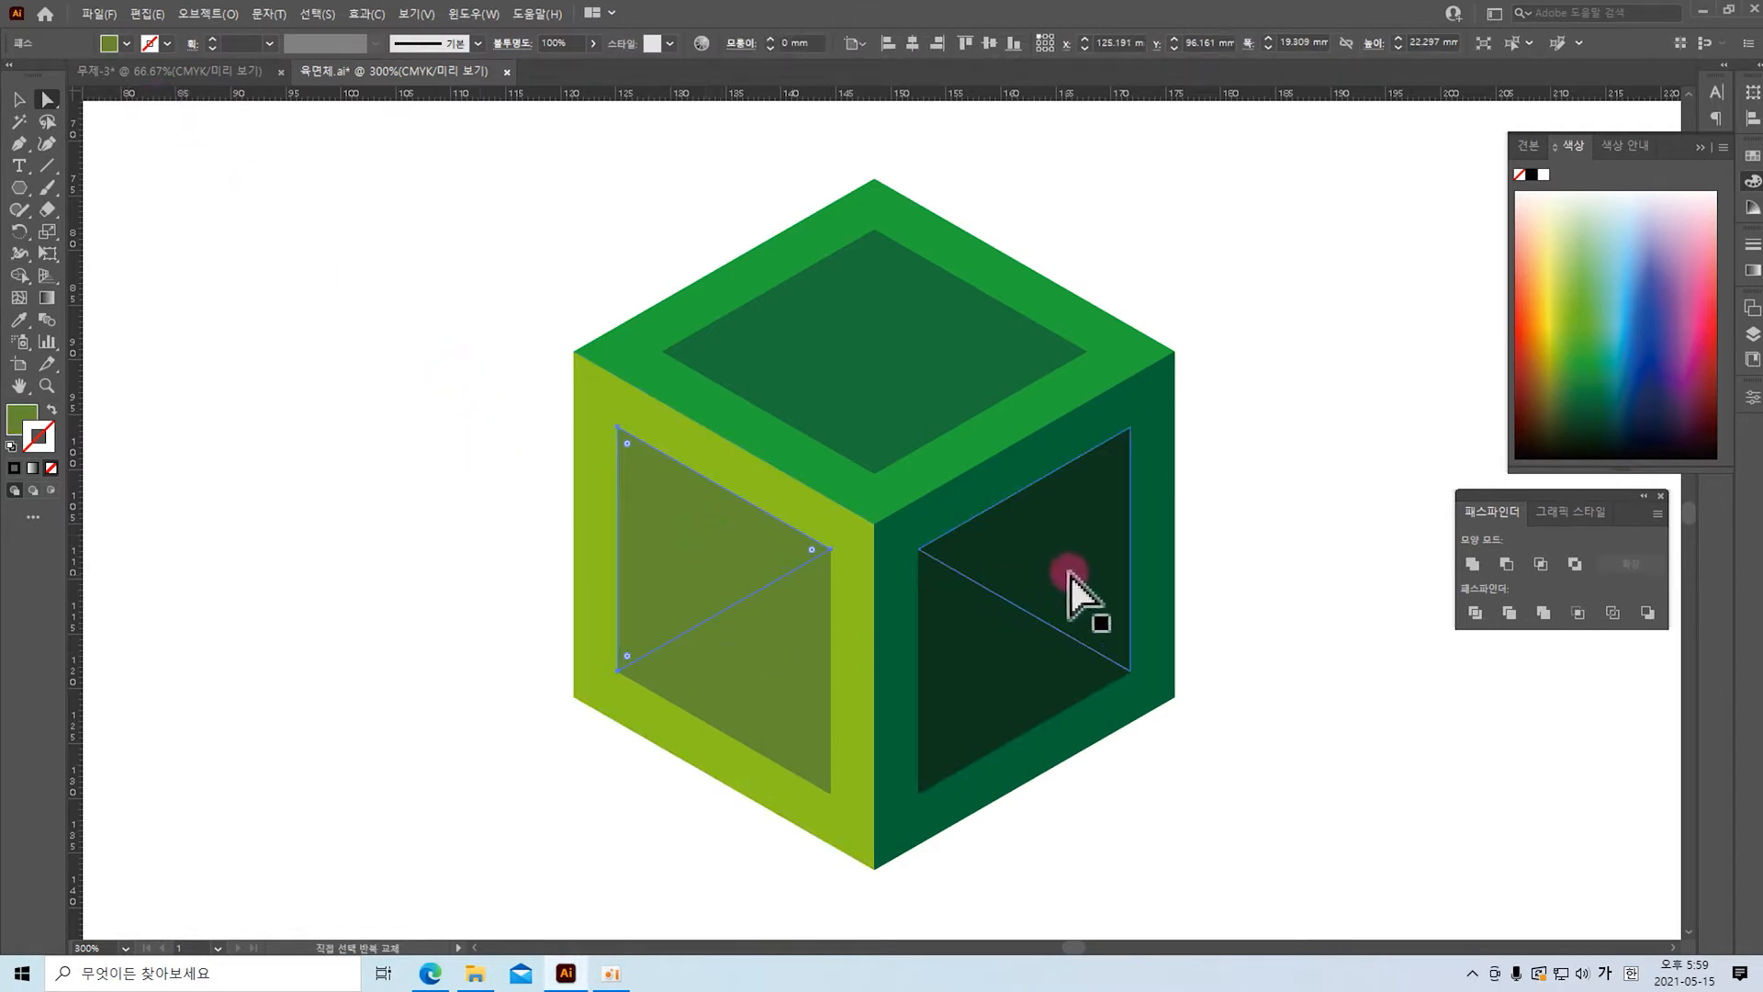
pyautogui.keyDown('shift'); pyautogui.click(1084, 553); pyautogui.keyUp('shift')
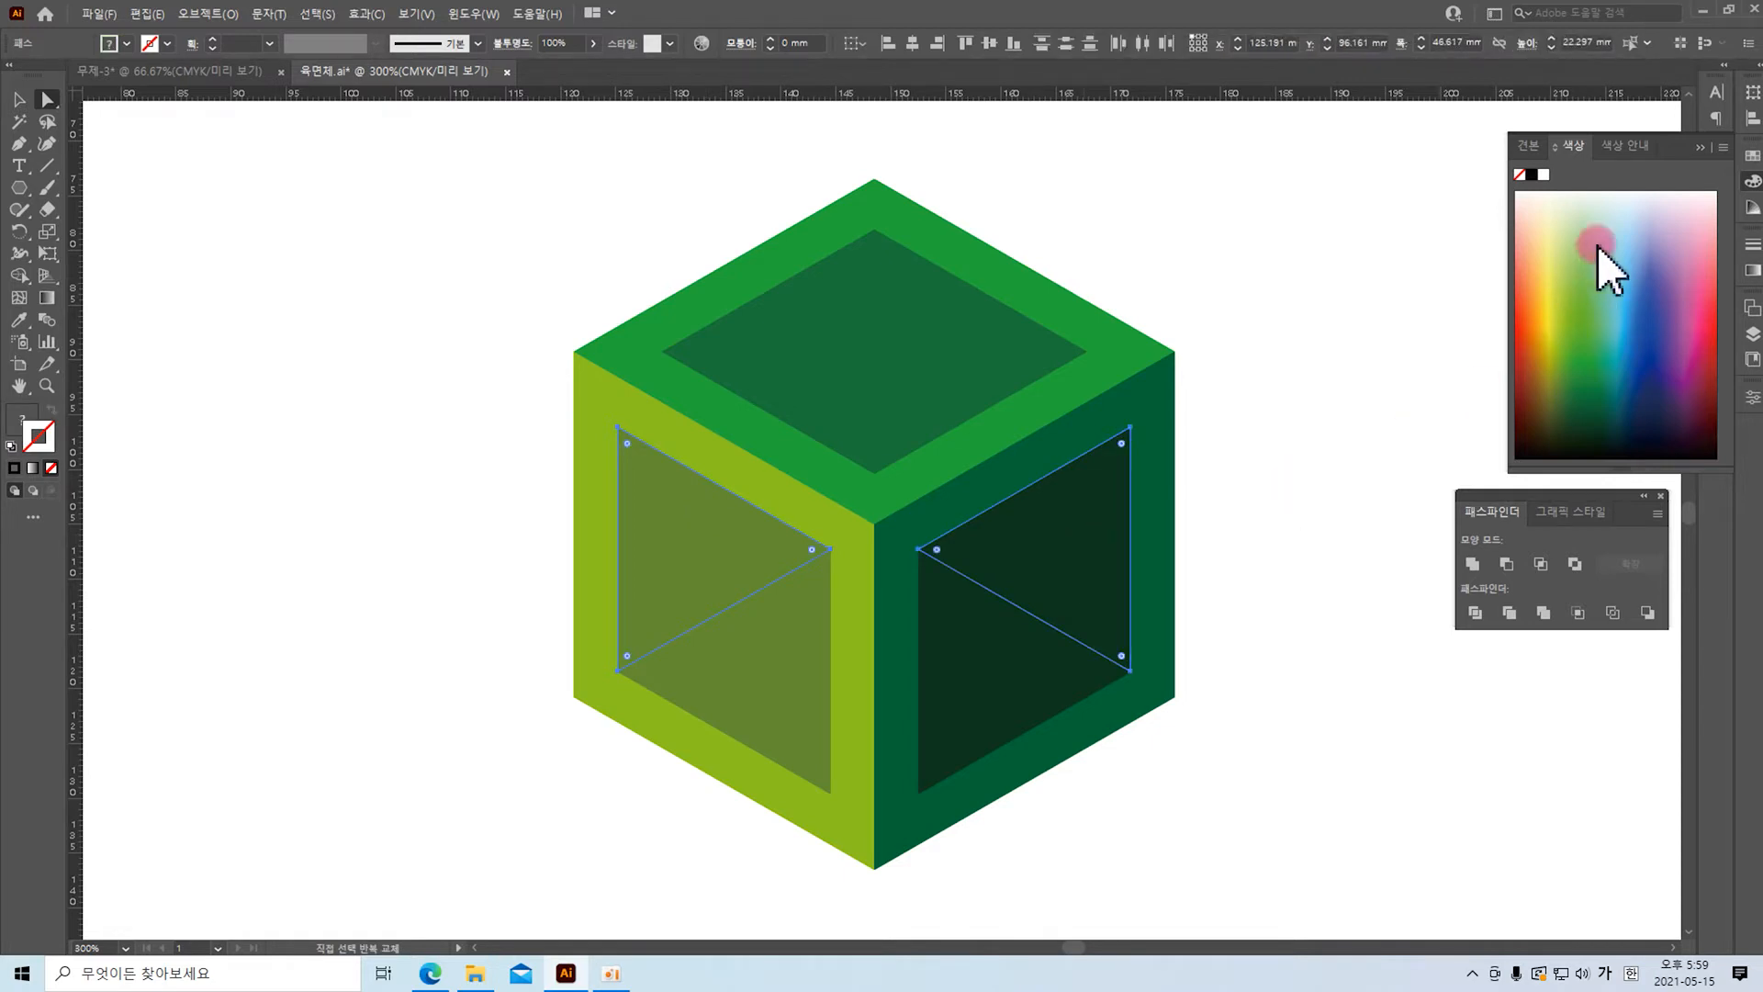
pyautogui.click(1753, 158)
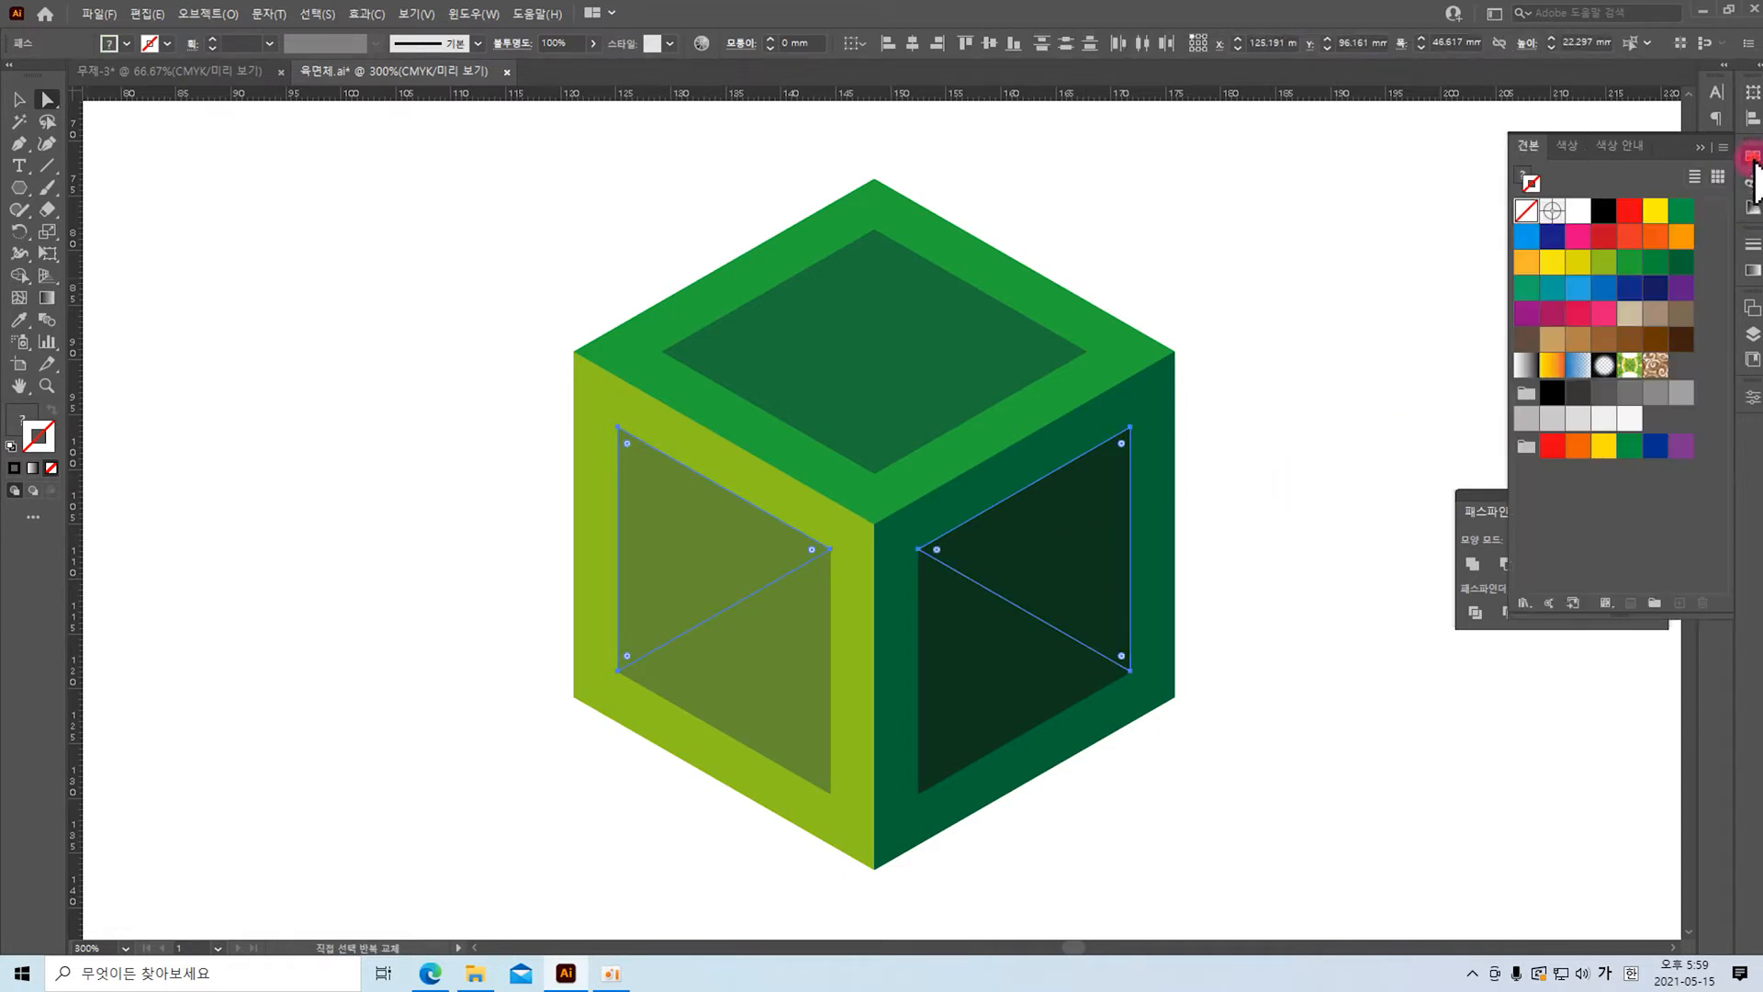
pyautogui.click(1681, 237)
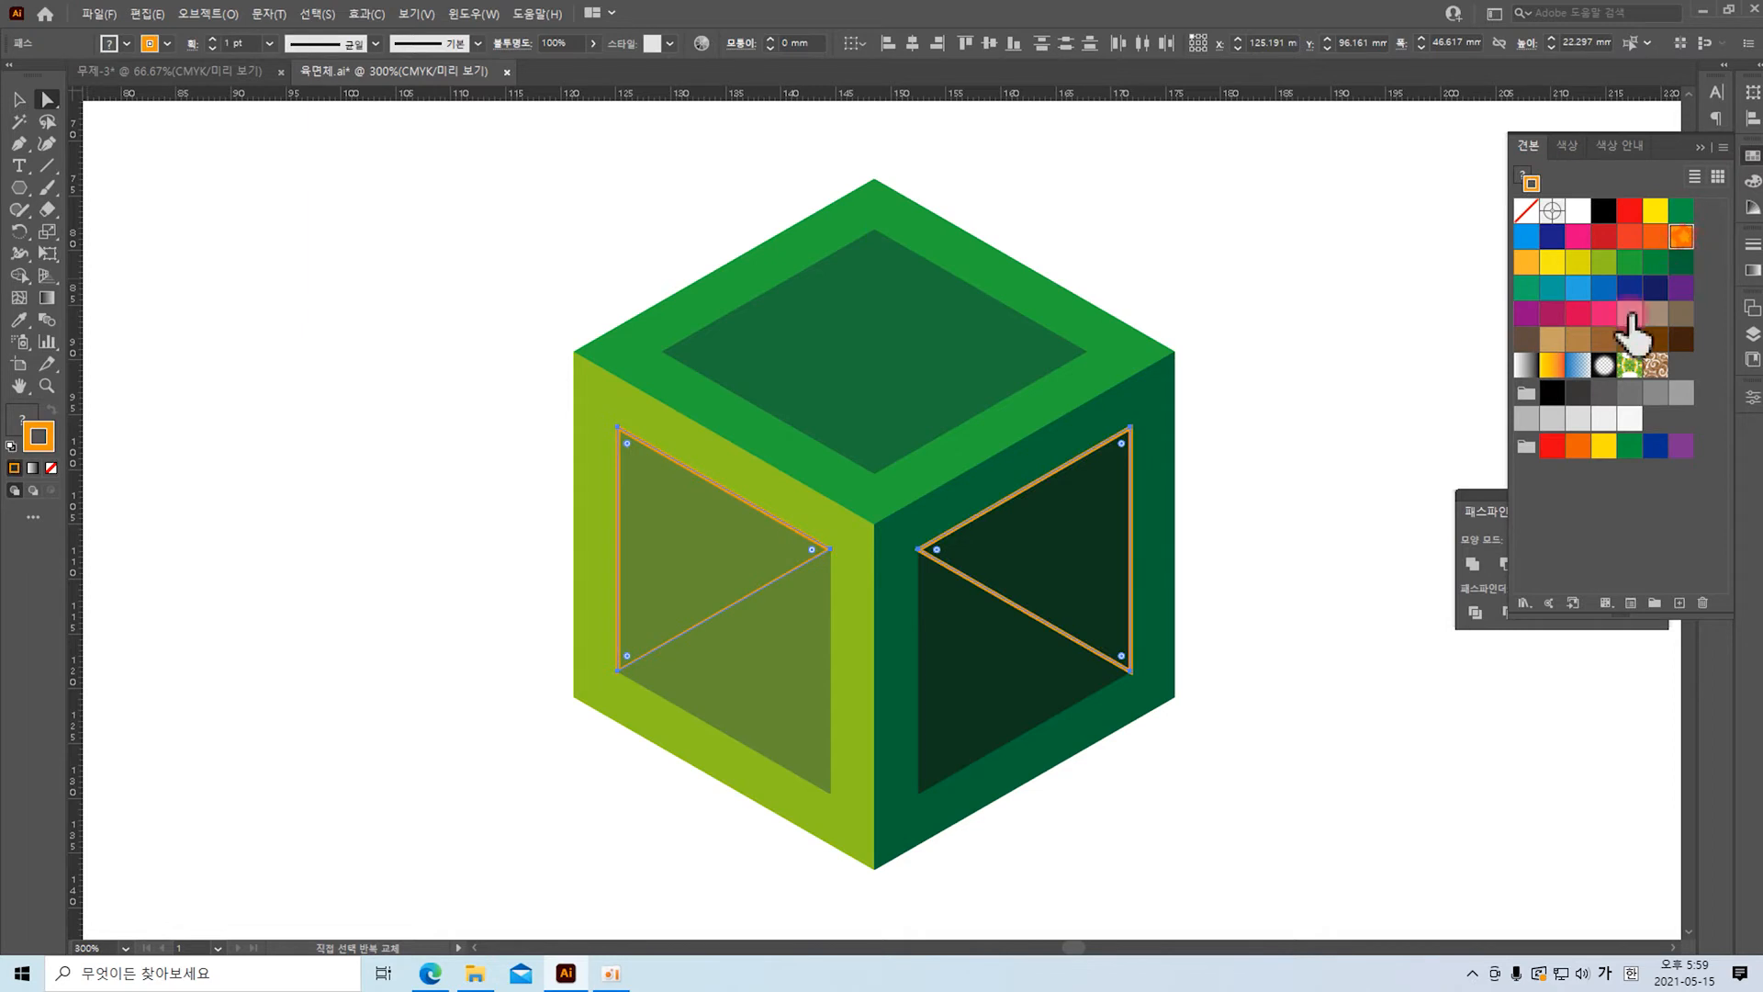
pyautogui.click(167, 43)
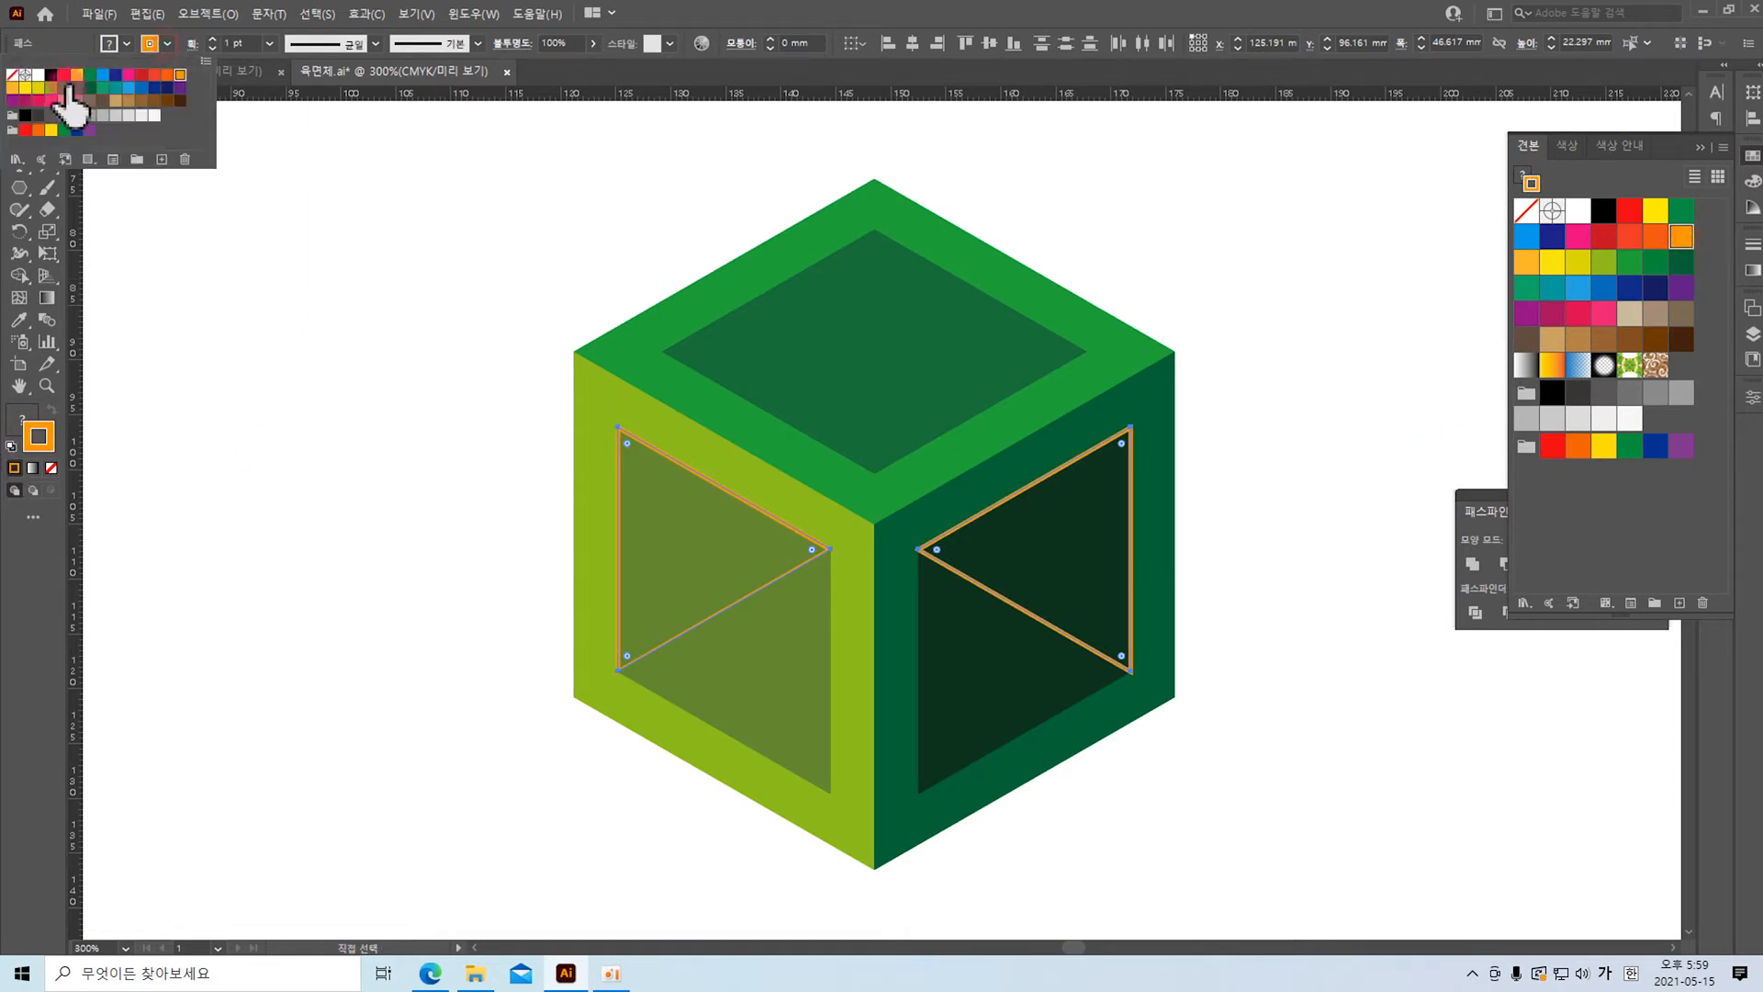
pyautogui.click(12, 75)
# Step: Fill the upper inset triangles on both side faces with orange and deselect them
pyautogui.click(125, 43)
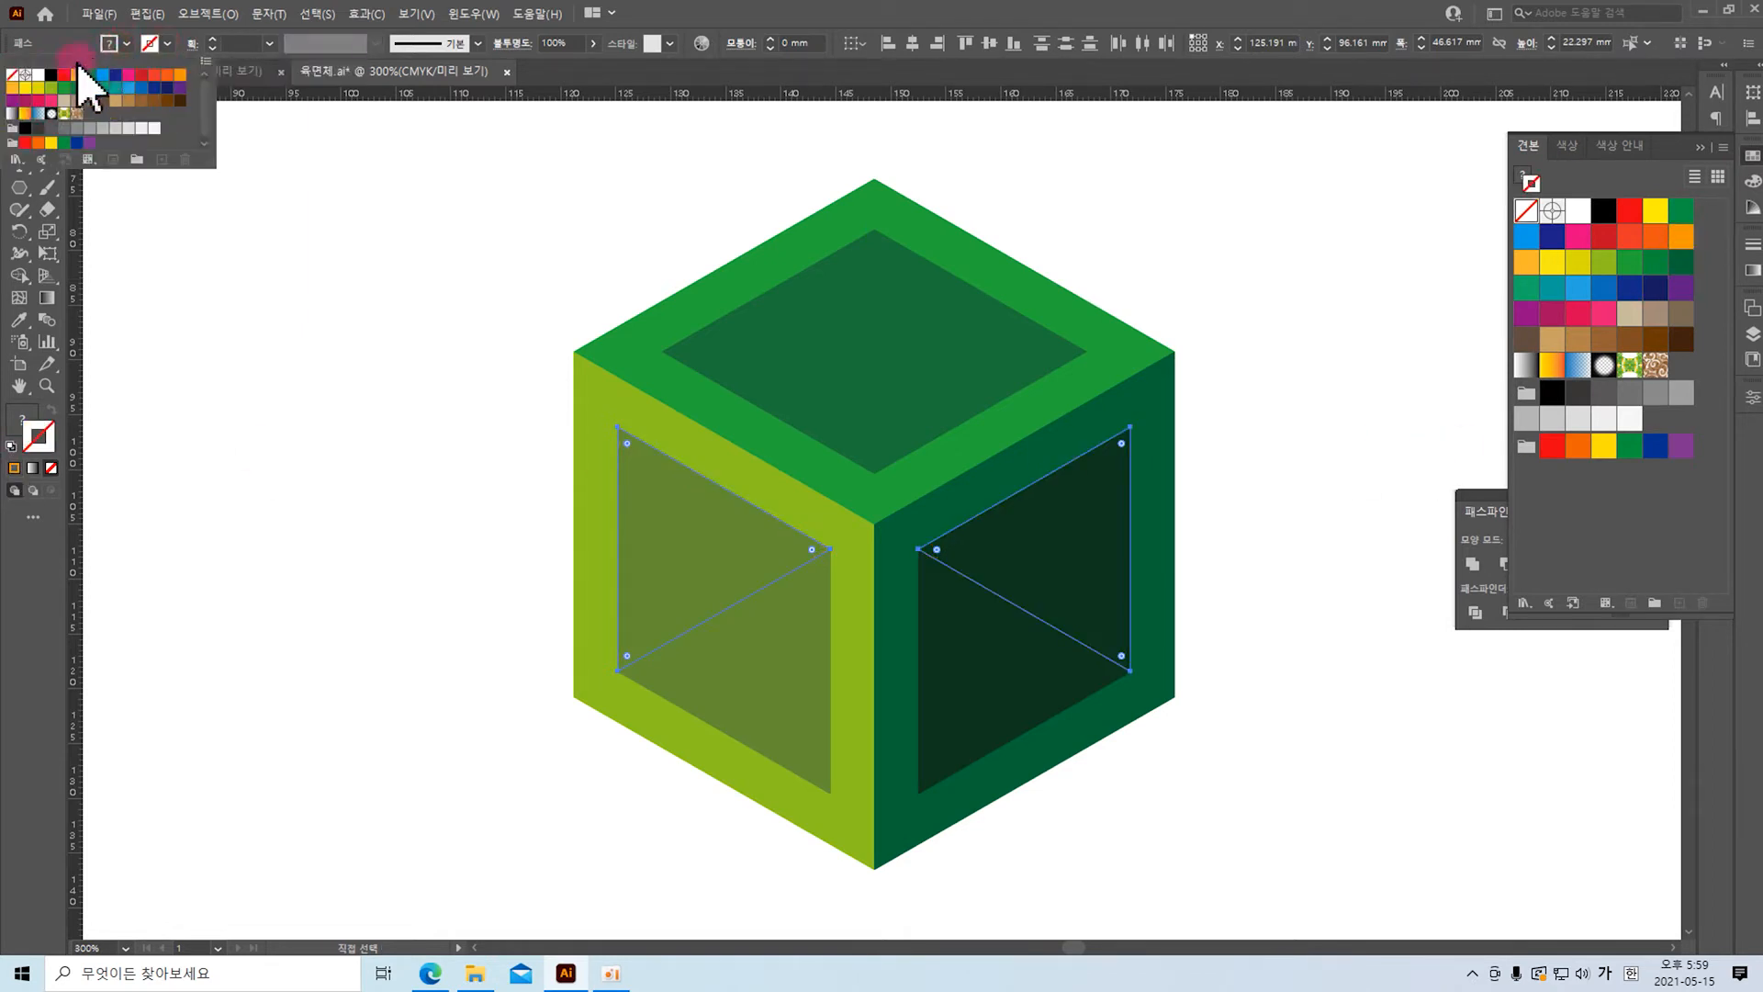
pyautogui.click(181, 86)
pyautogui.click(1216, 689)
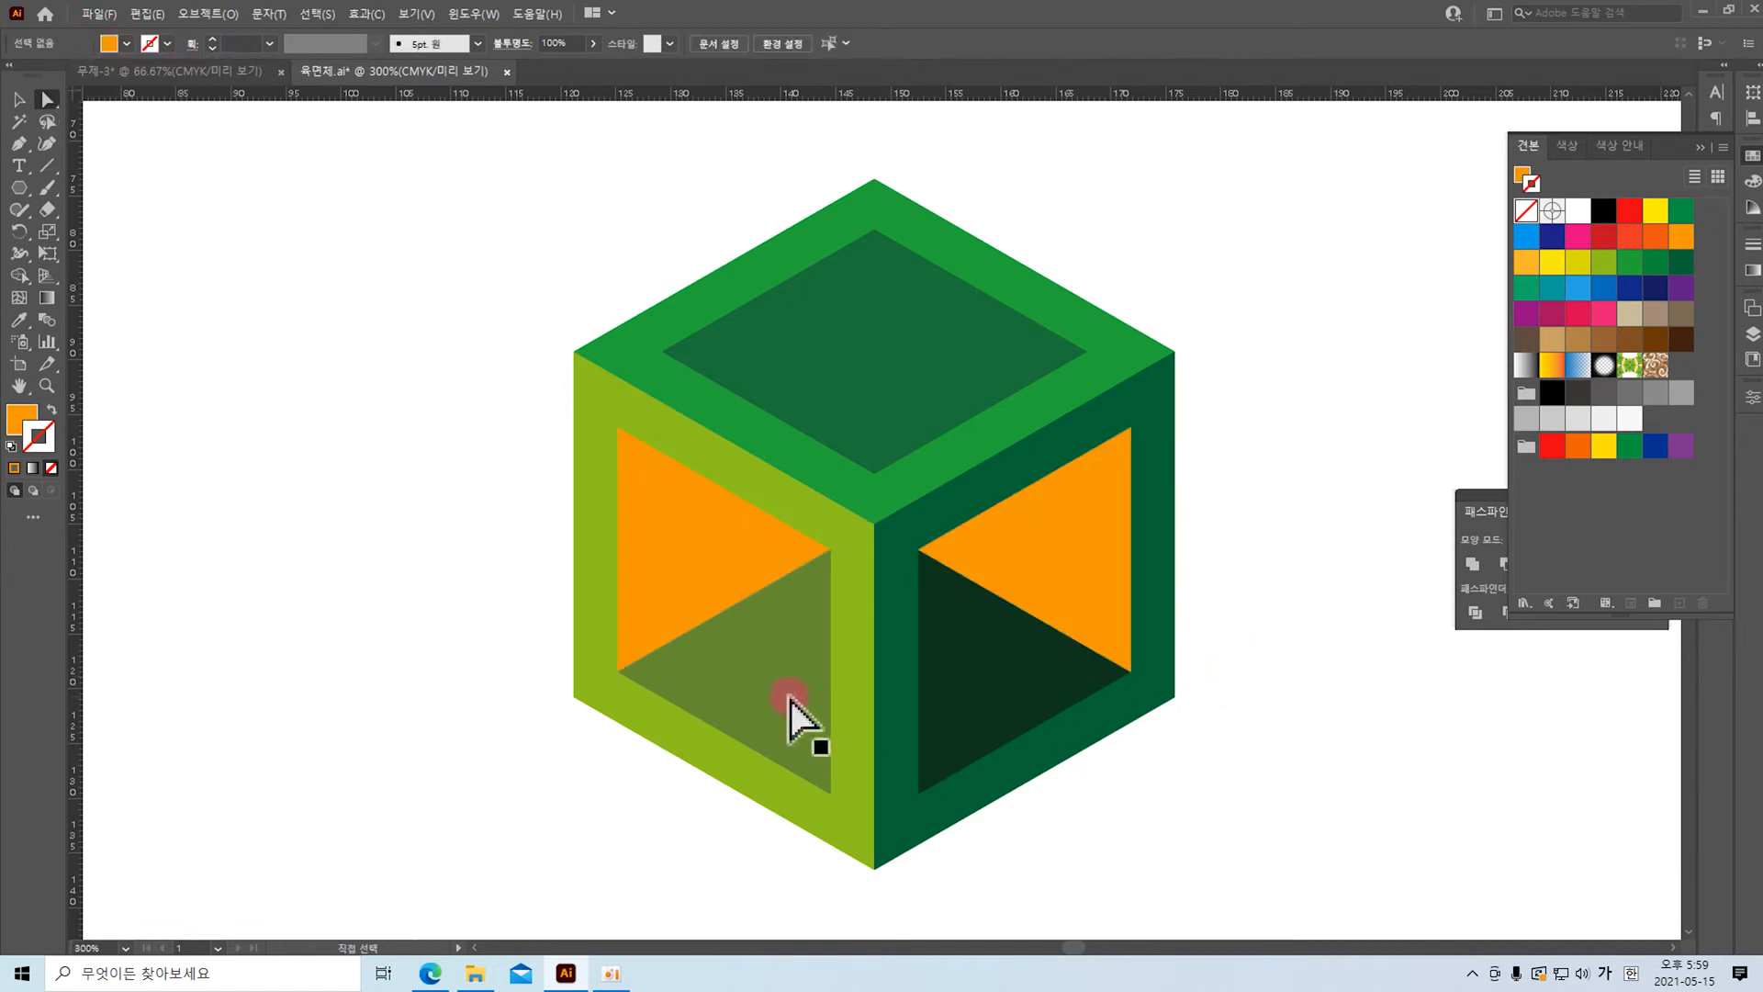
pyautogui.click(630, 471)
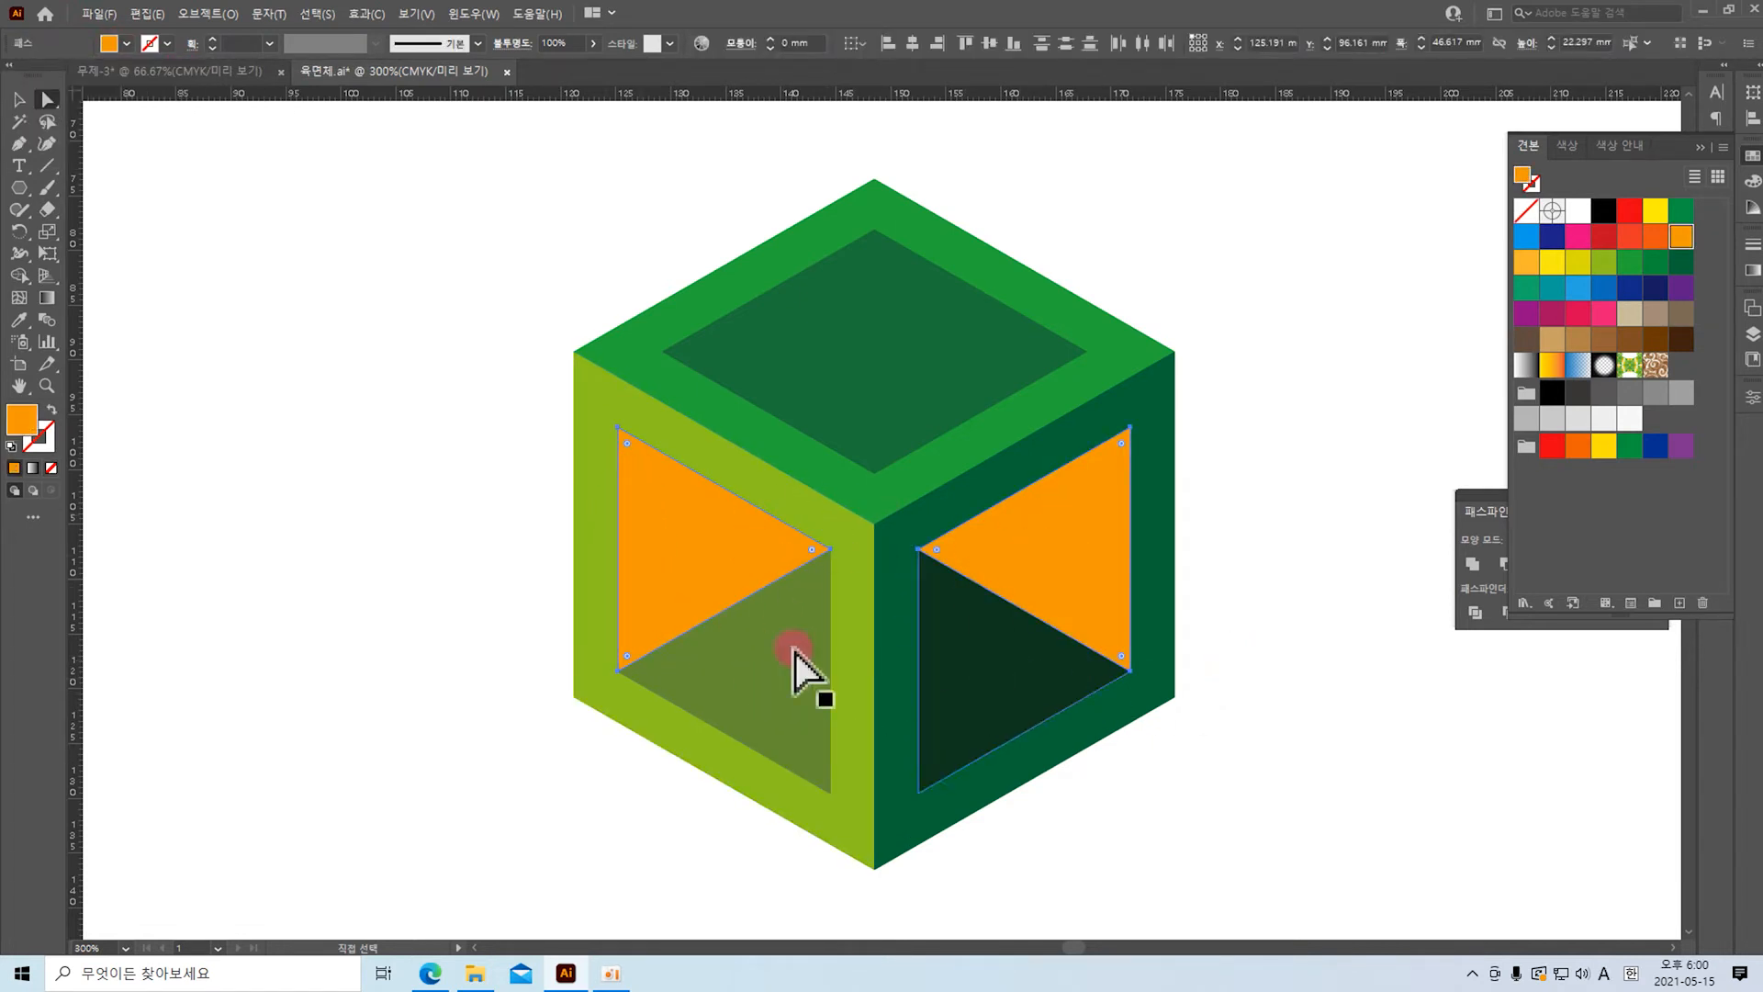
pyautogui.click(1368, 676)
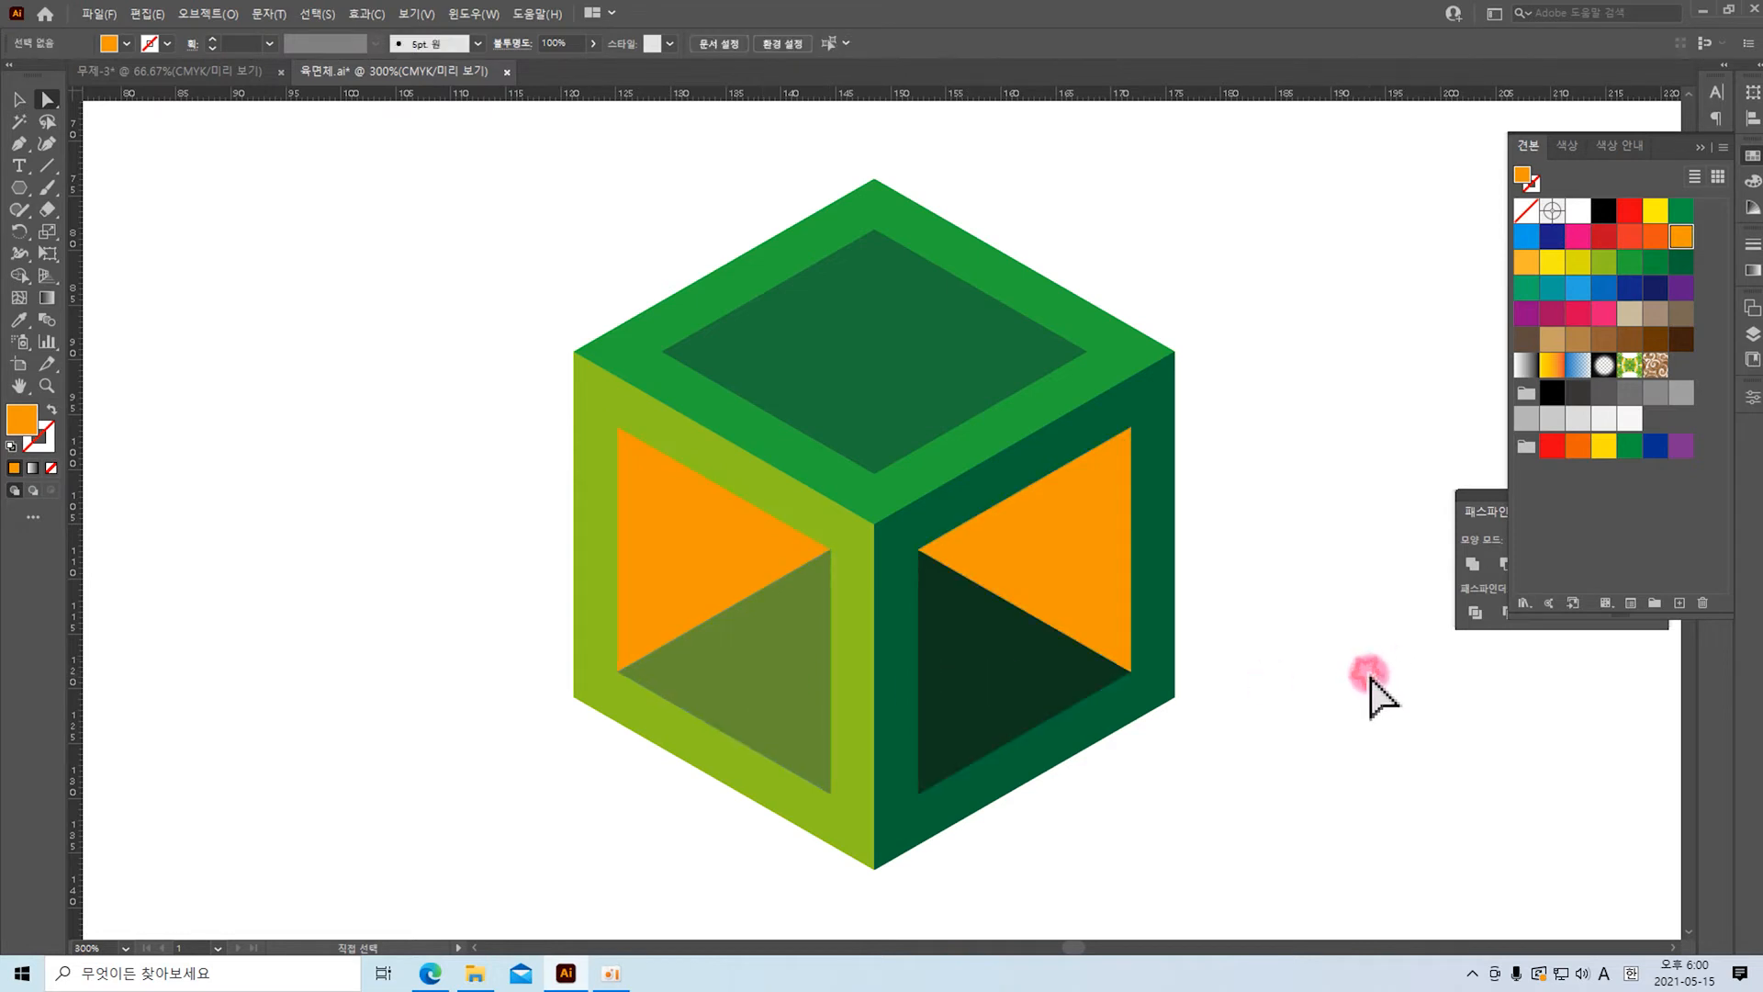
# Step: Fill the lower inset triangles on both side faces with red-orange
pyautogui.click(754, 687)
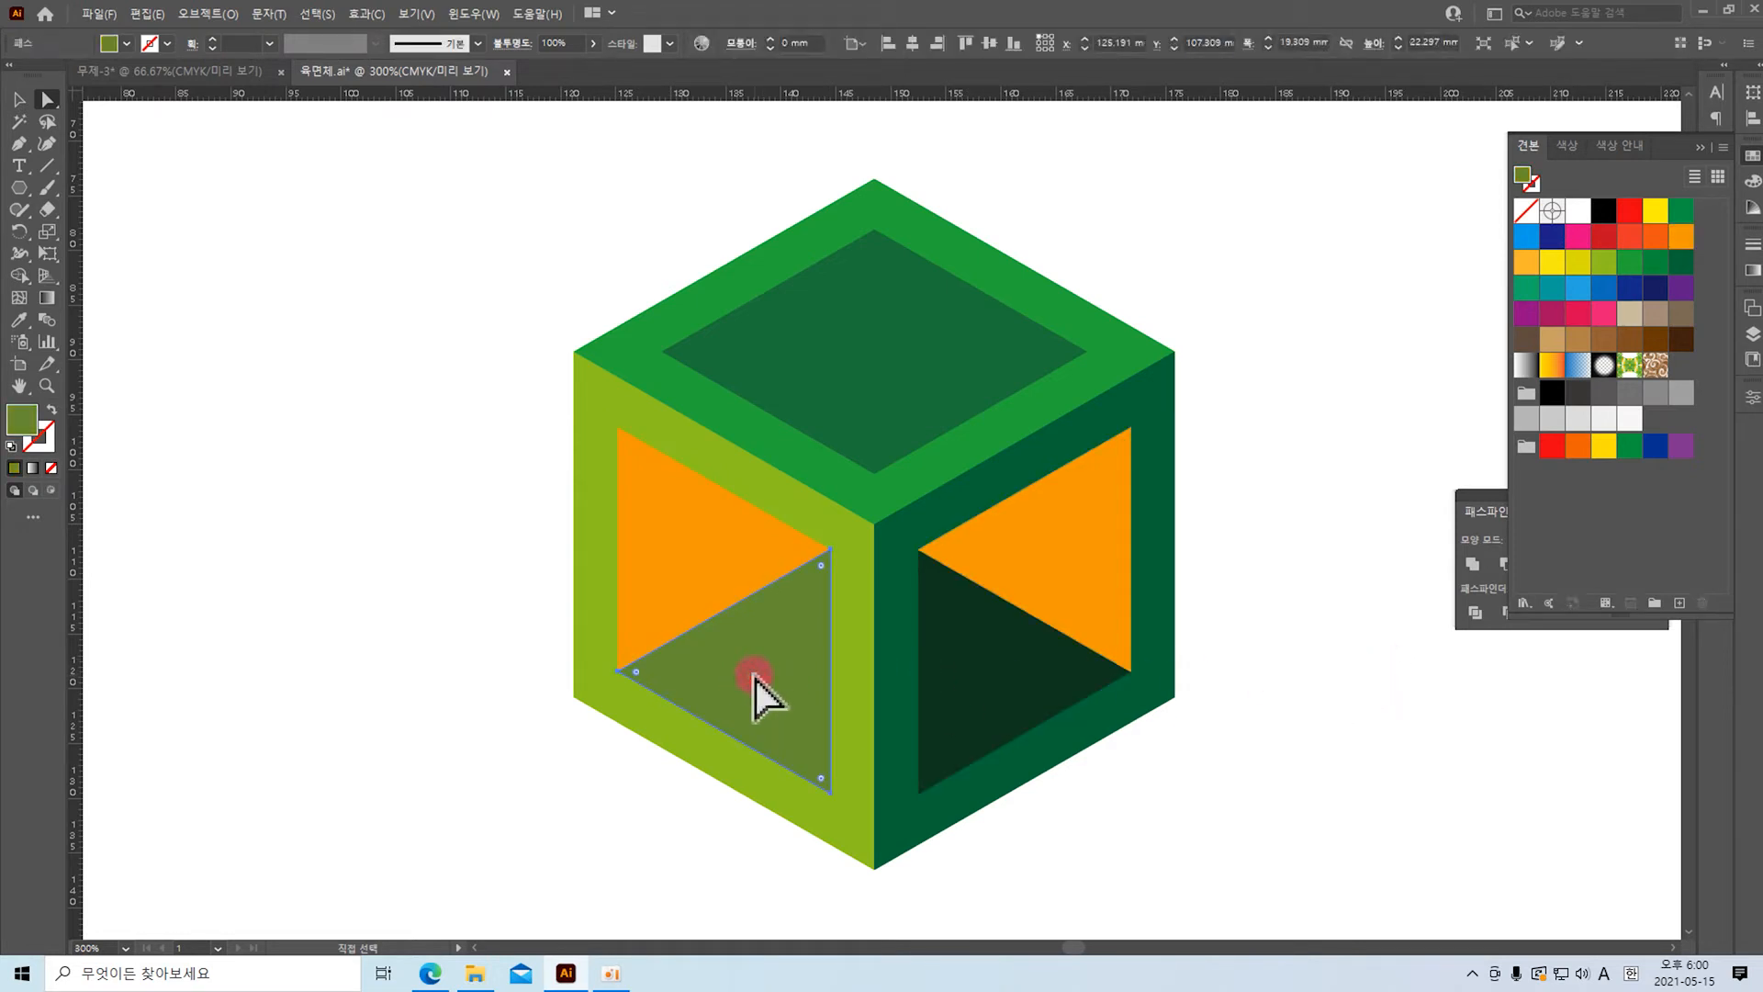
pyautogui.keyDown('shift'); pyautogui.click(972, 685); pyautogui.keyUp('shift')
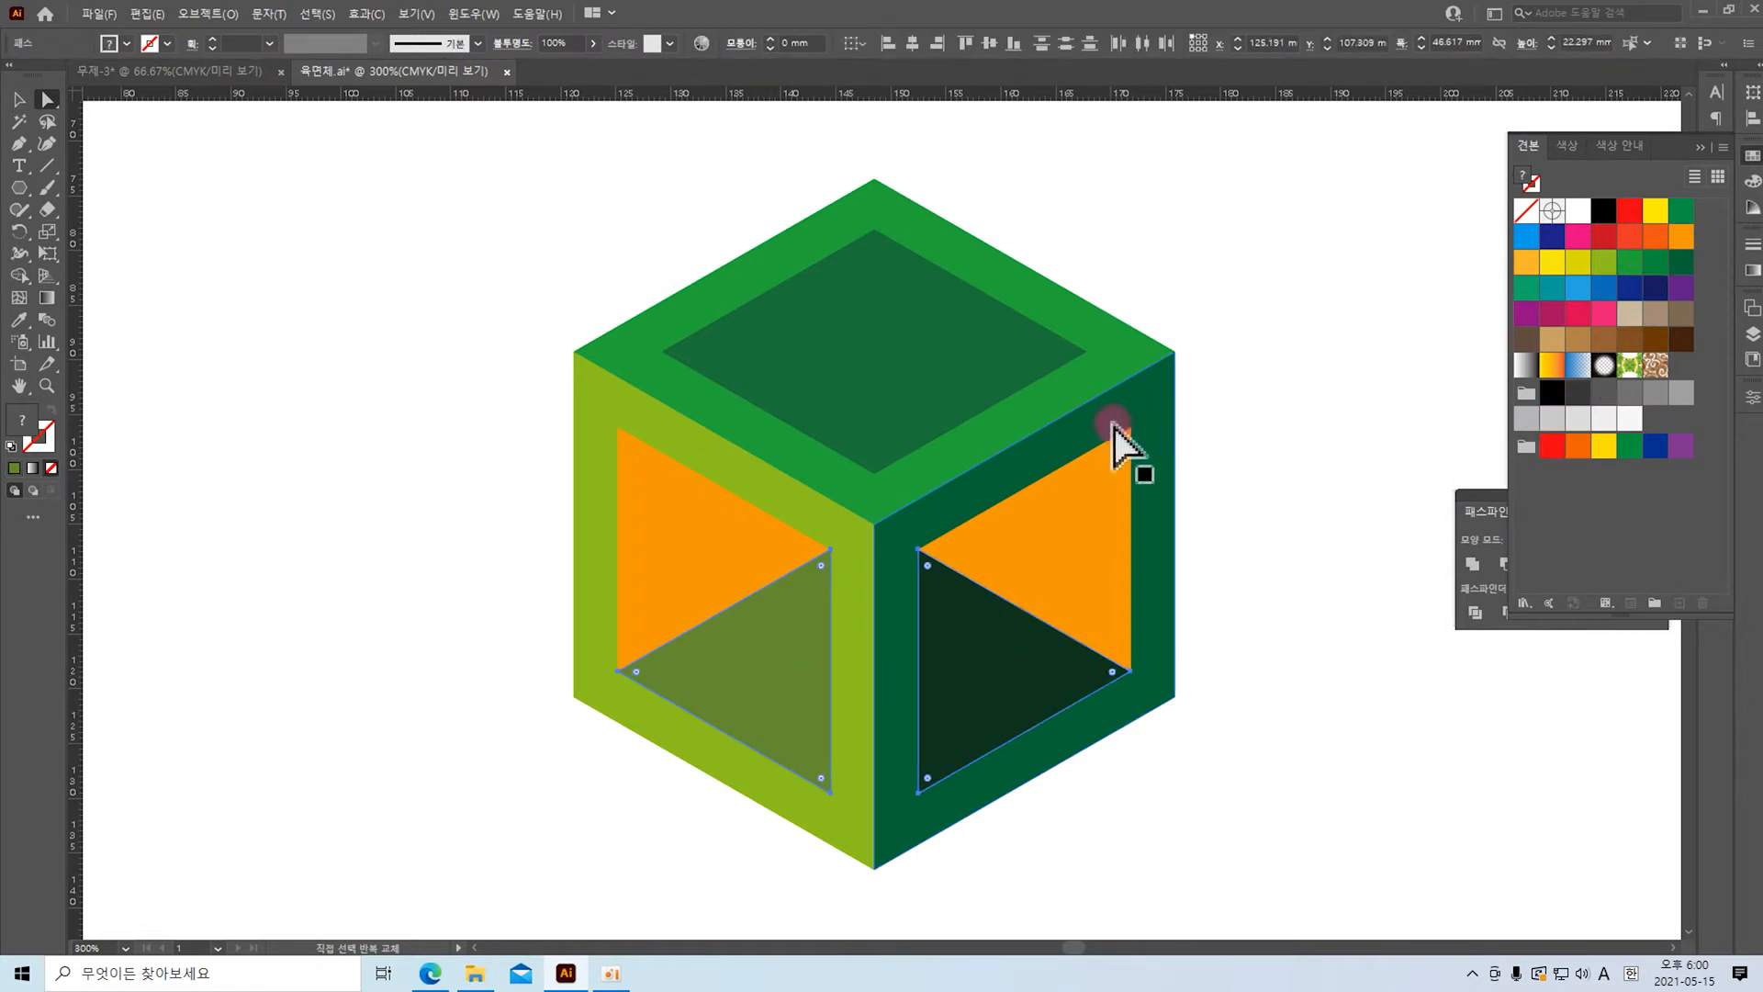
pyautogui.click(1631, 237)
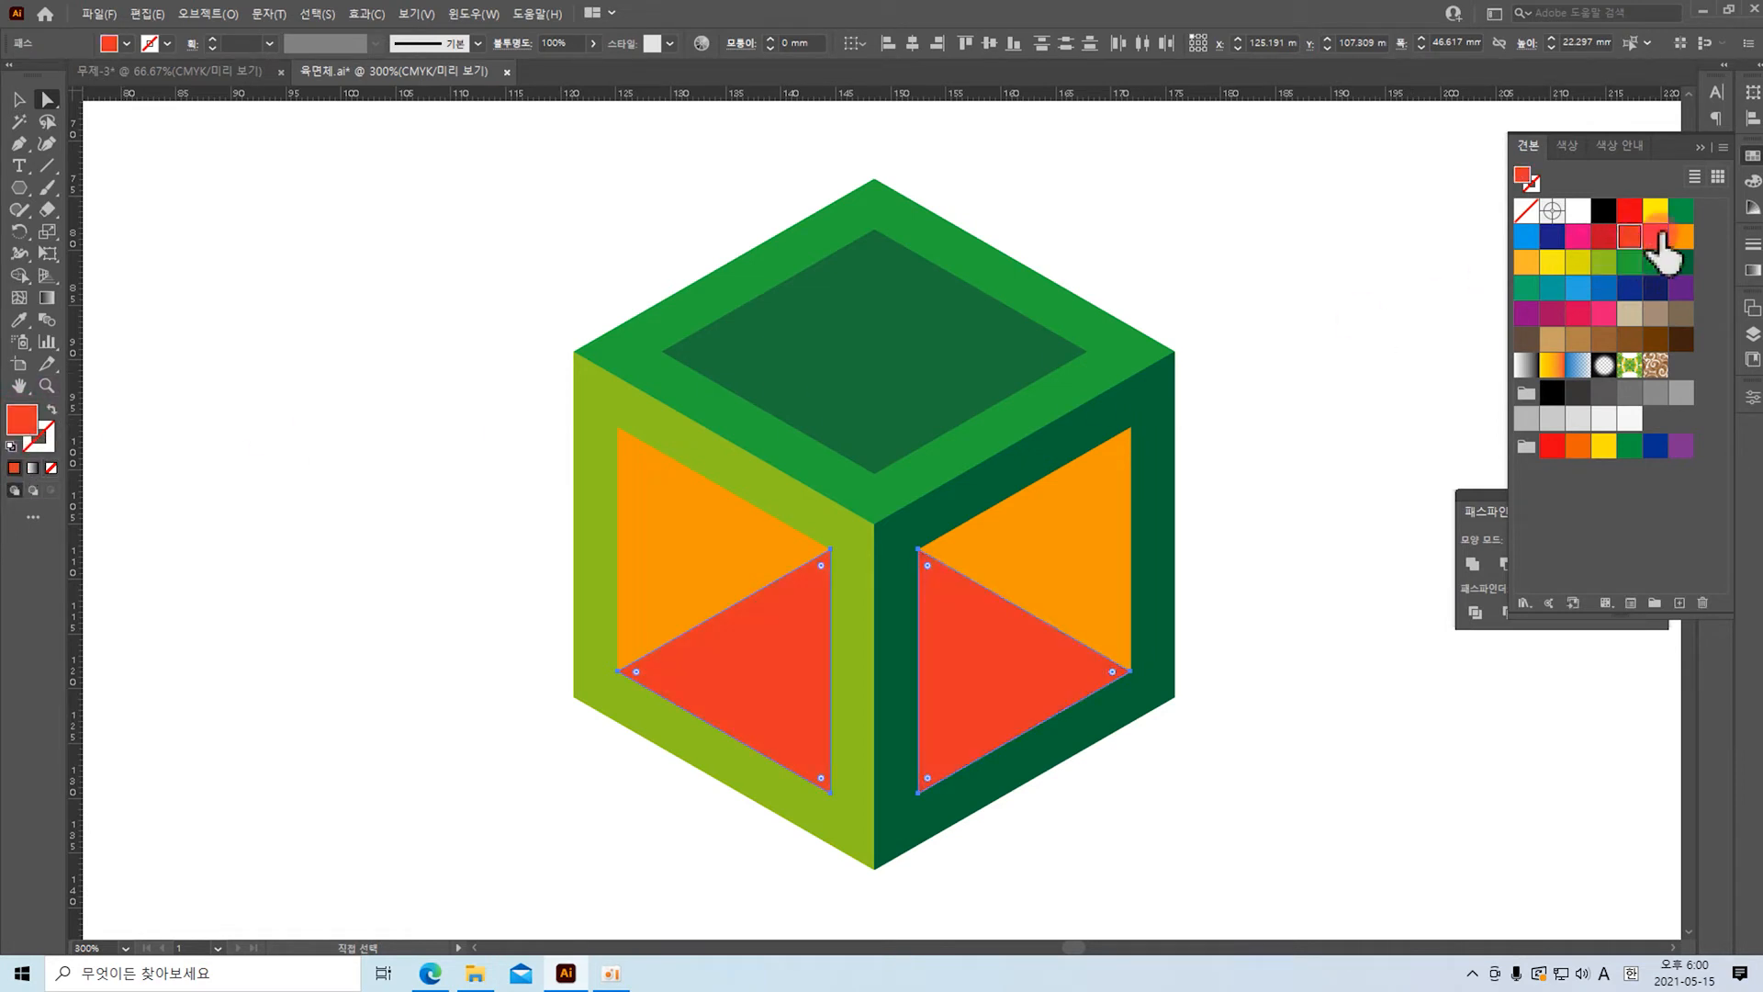
pyautogui.click(1682, 237)
pyautogui.click(1631, 238)
pyautogui.click(1364, 348)
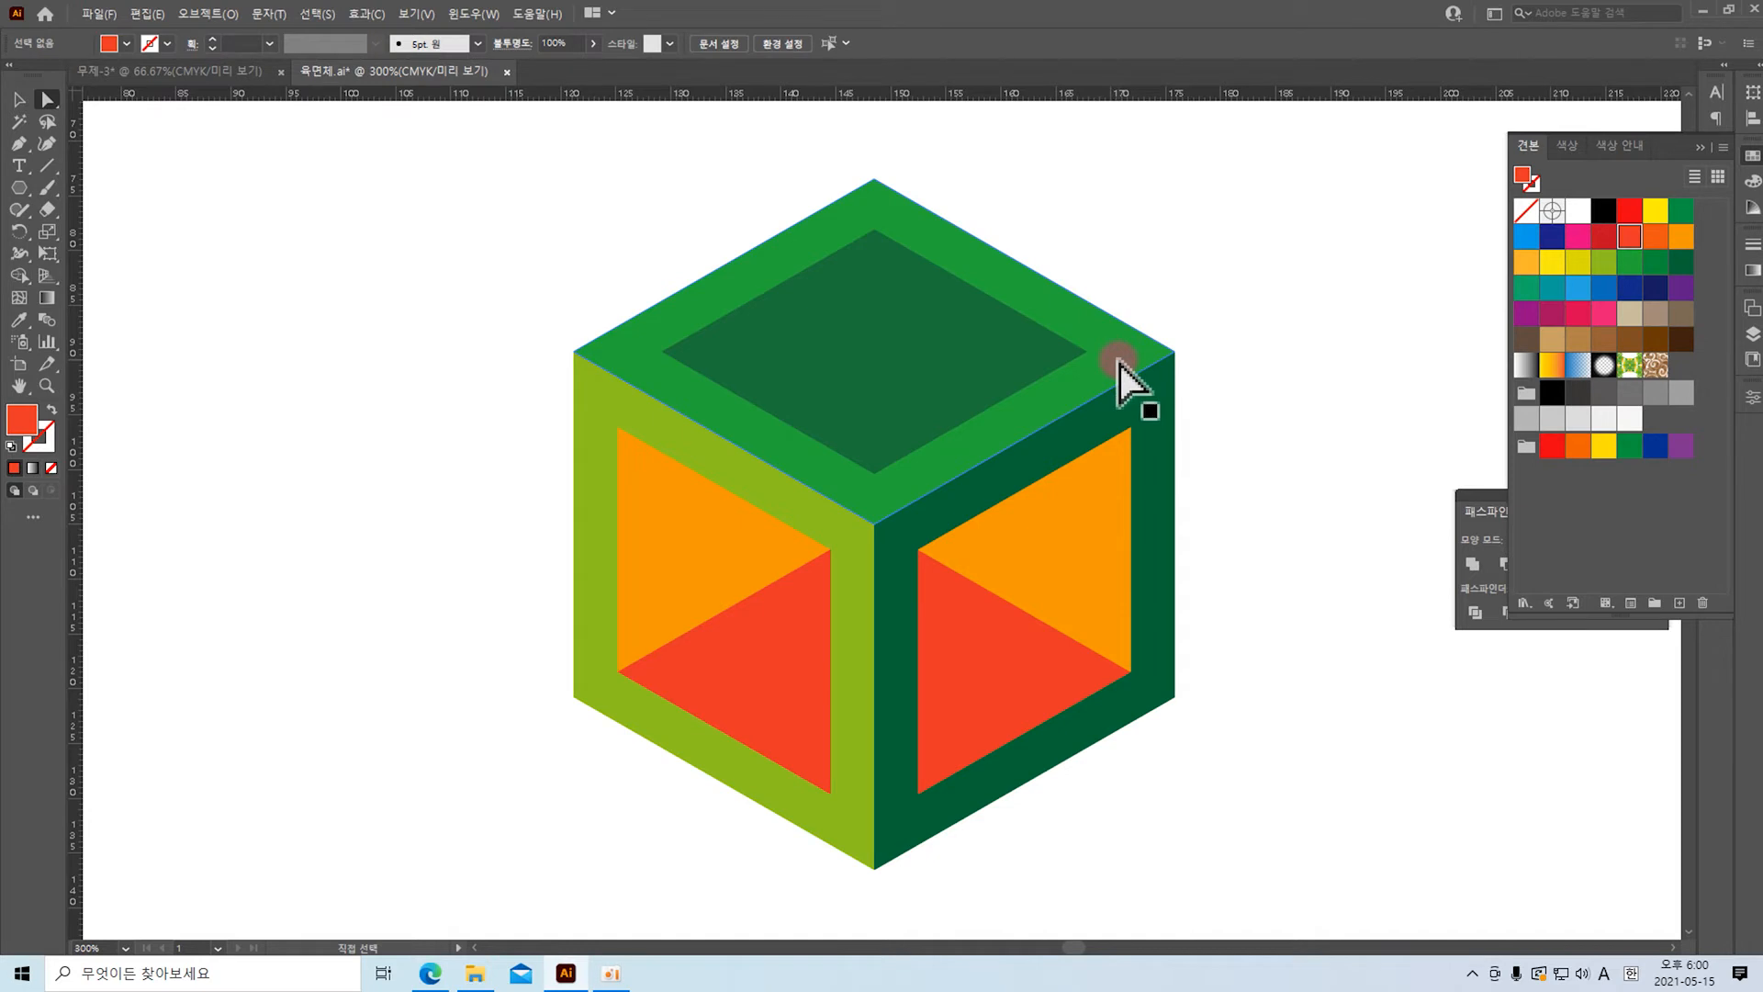
# Step: Recolor the cube's outer top face light gray
pyautogui.click(1143, 360)
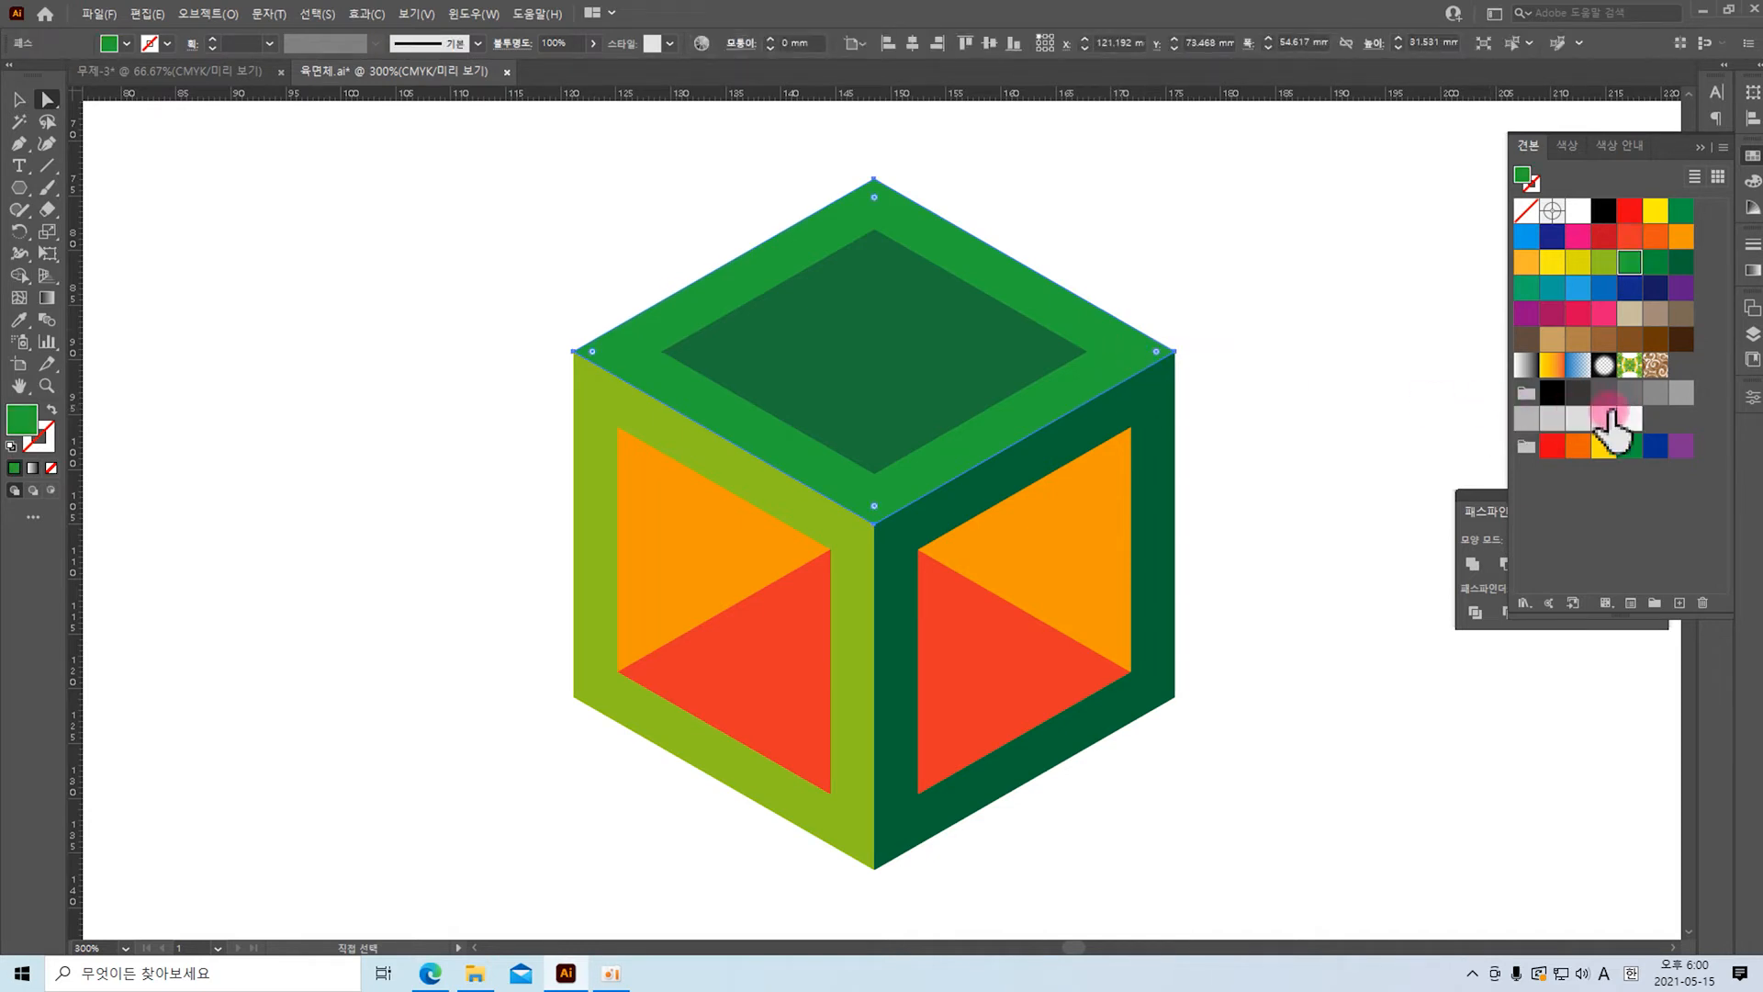
pyautogui.click(1605, 418)
pyautogui.click(1578, 419)
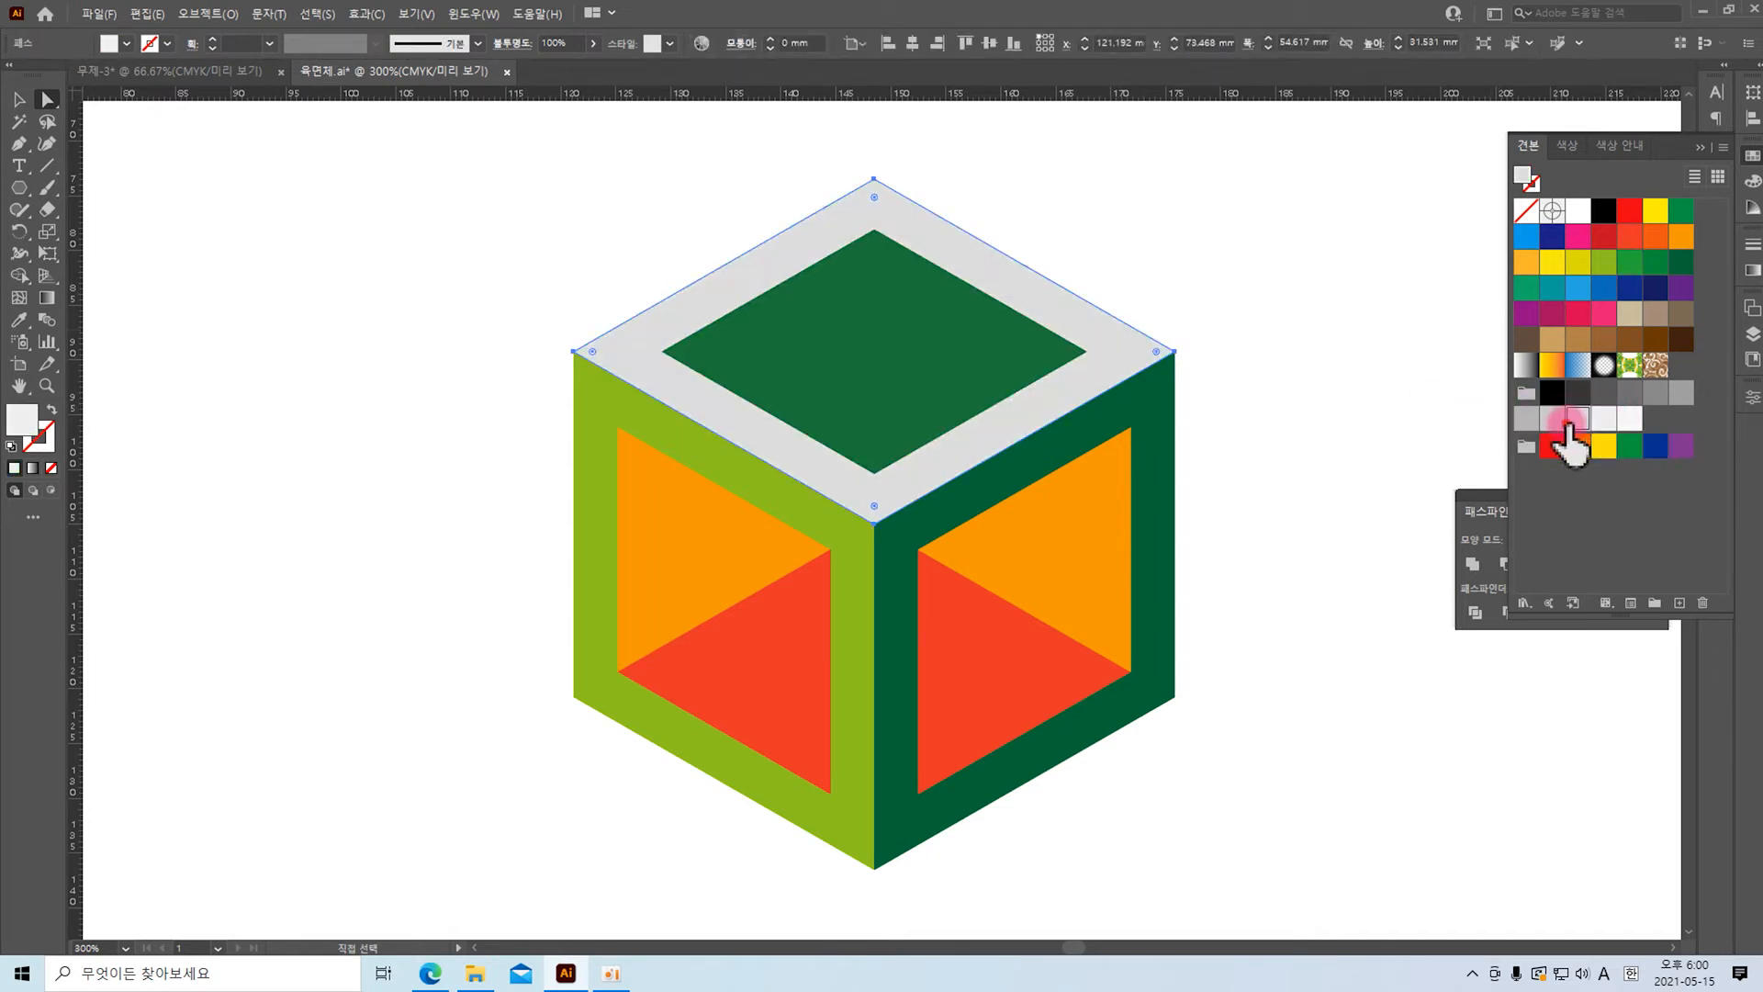
# Step: Recolor the outer side faces medium gray on the left and dark gray on the right
pyautogui.click(732, 481)
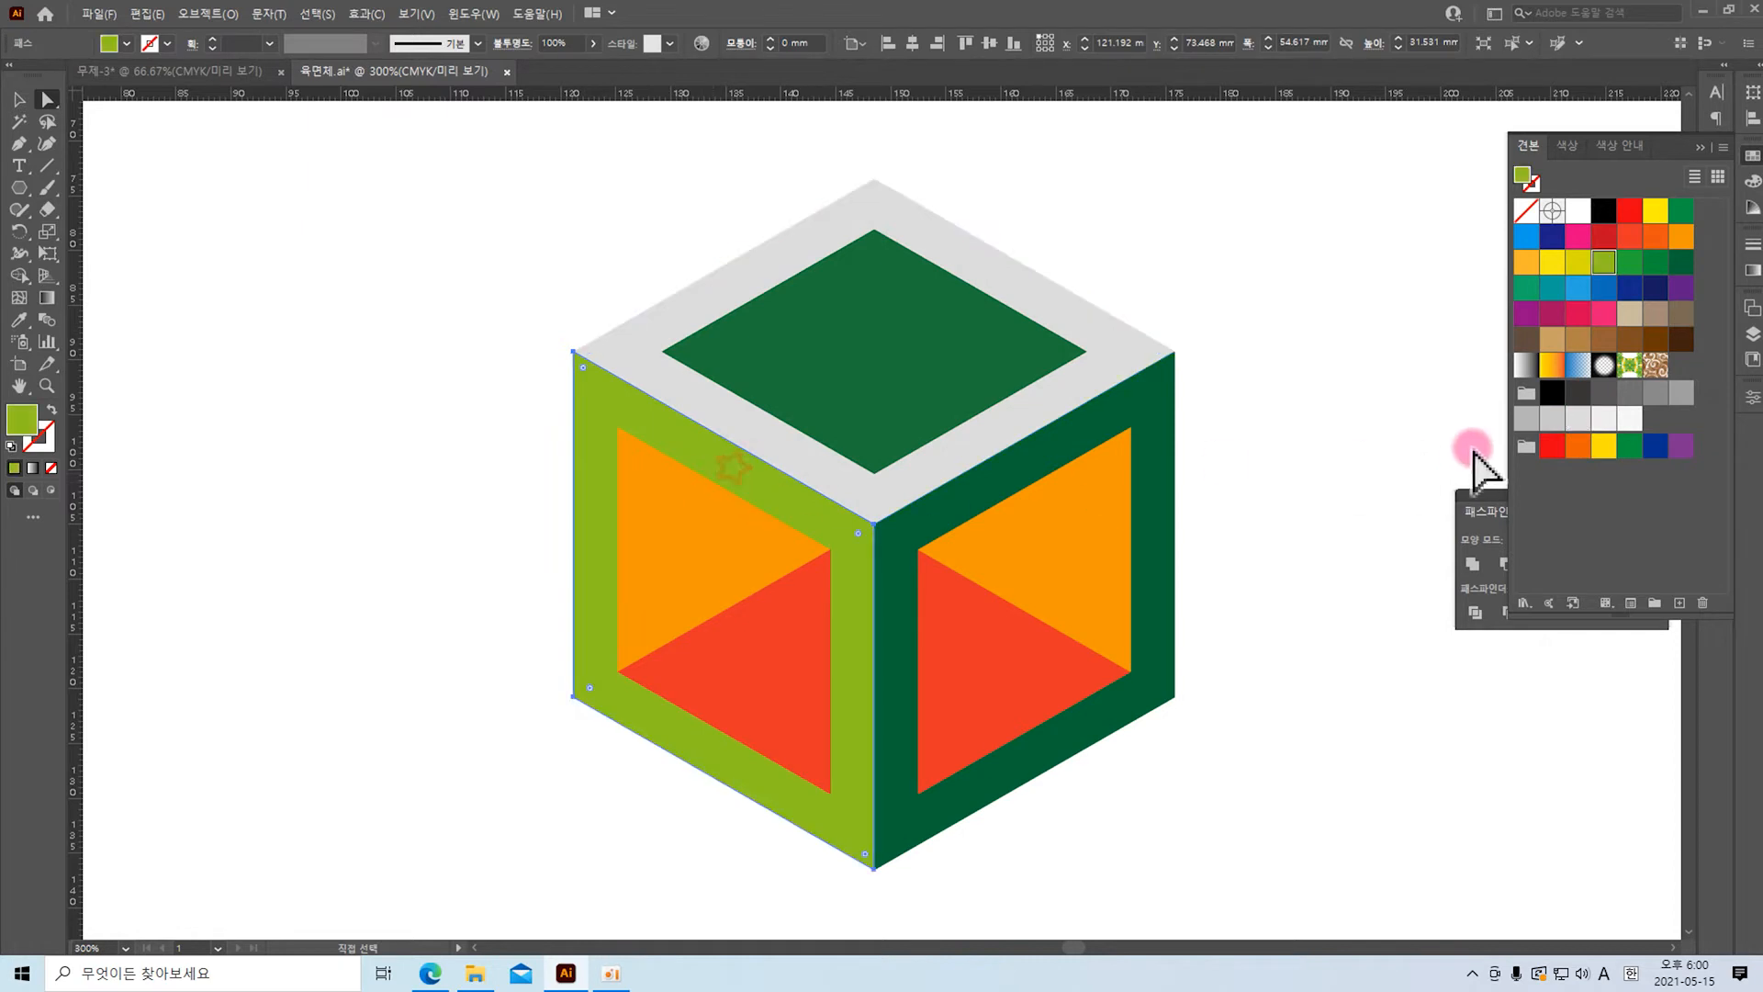
pyautogui.click(1552, 420)
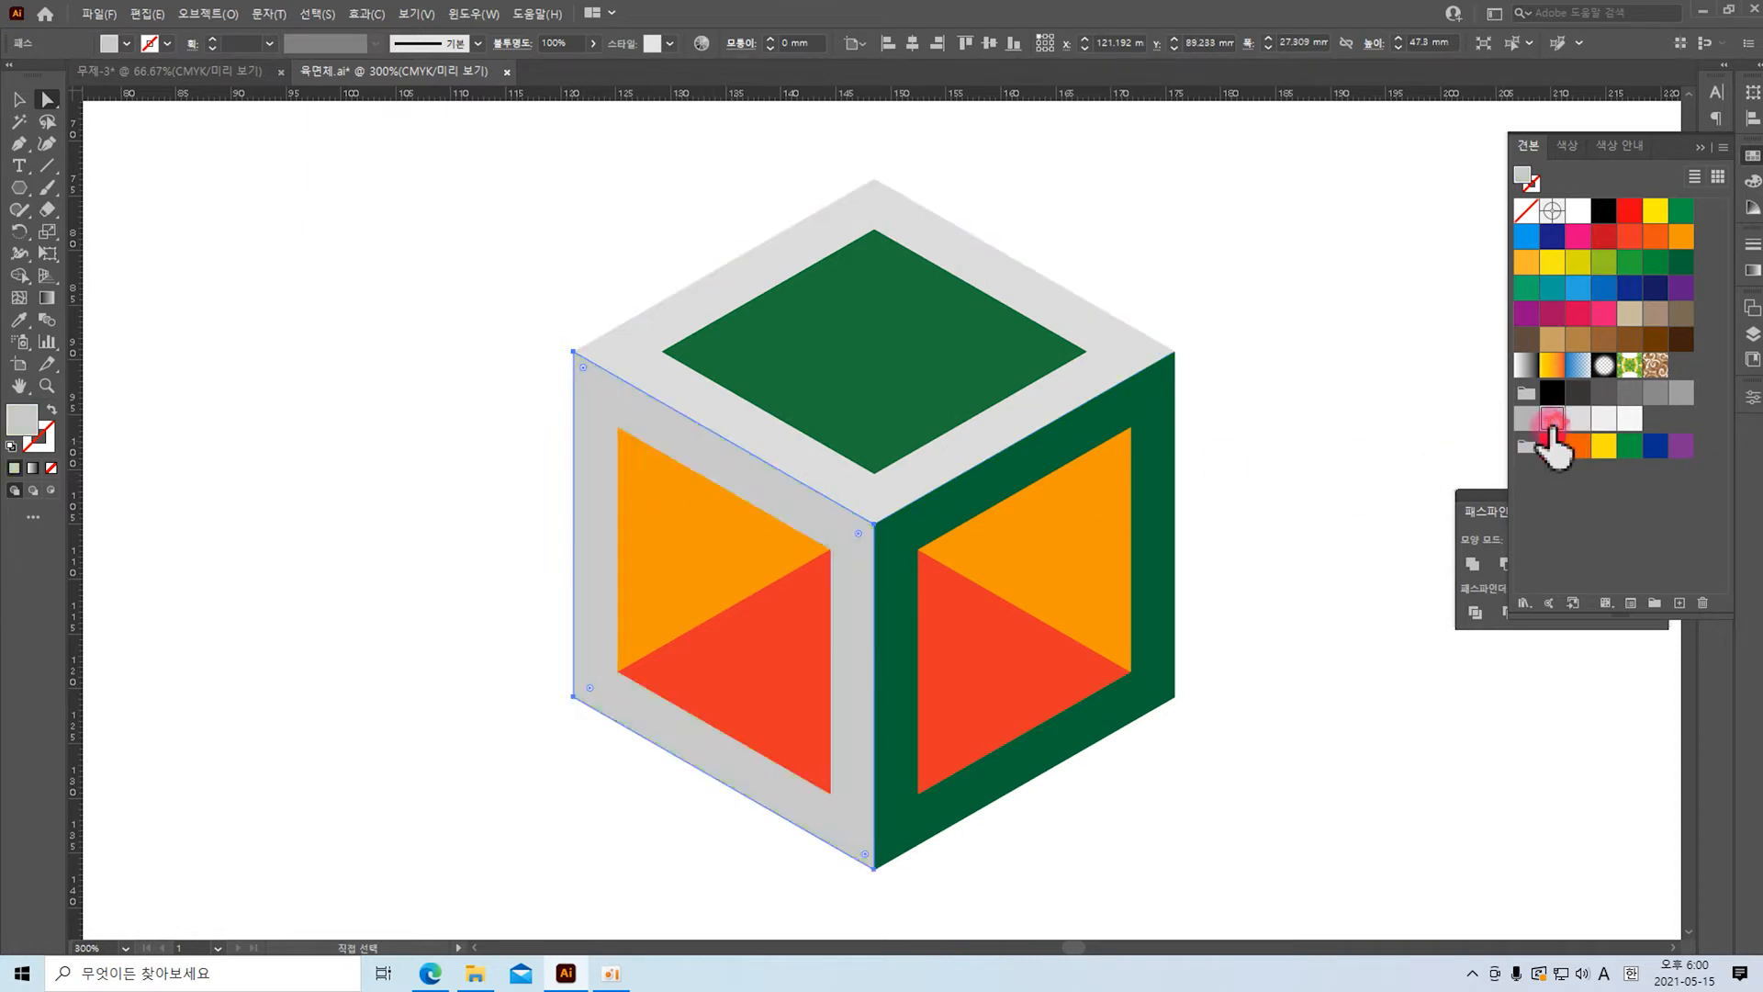
pyautogui.click(1161, 478)
pyautogui.click(1578, 419)
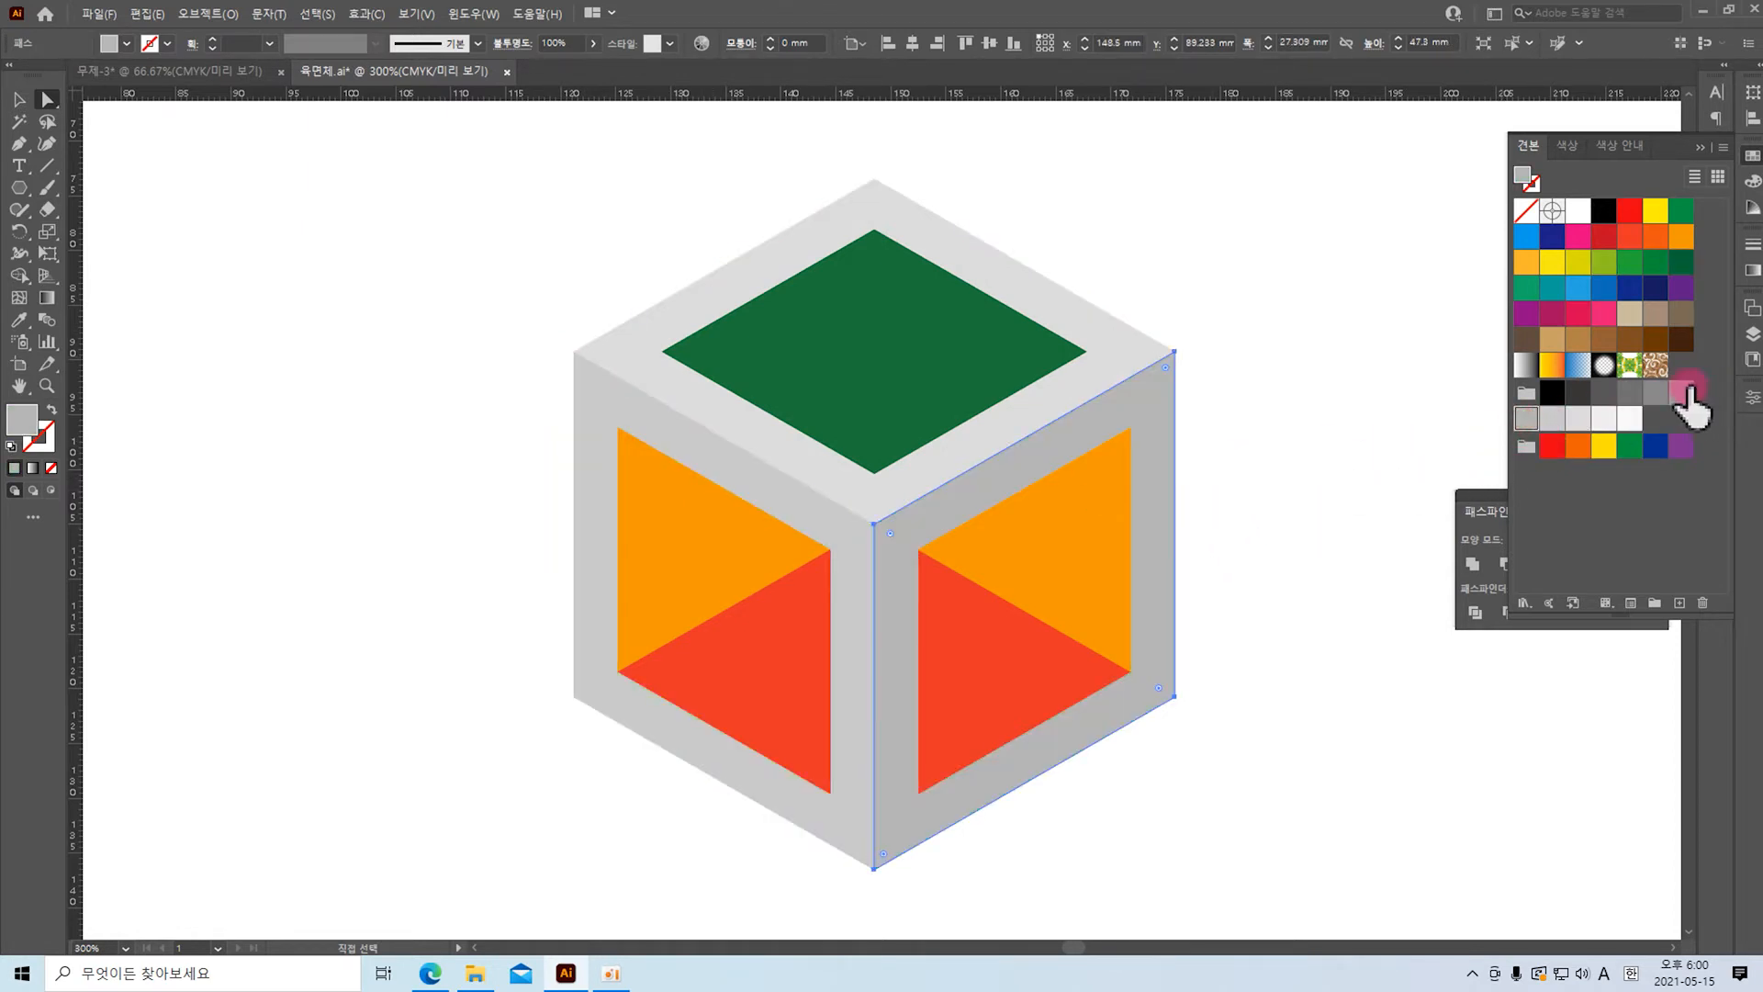
pyautogui.click(1682, 393)
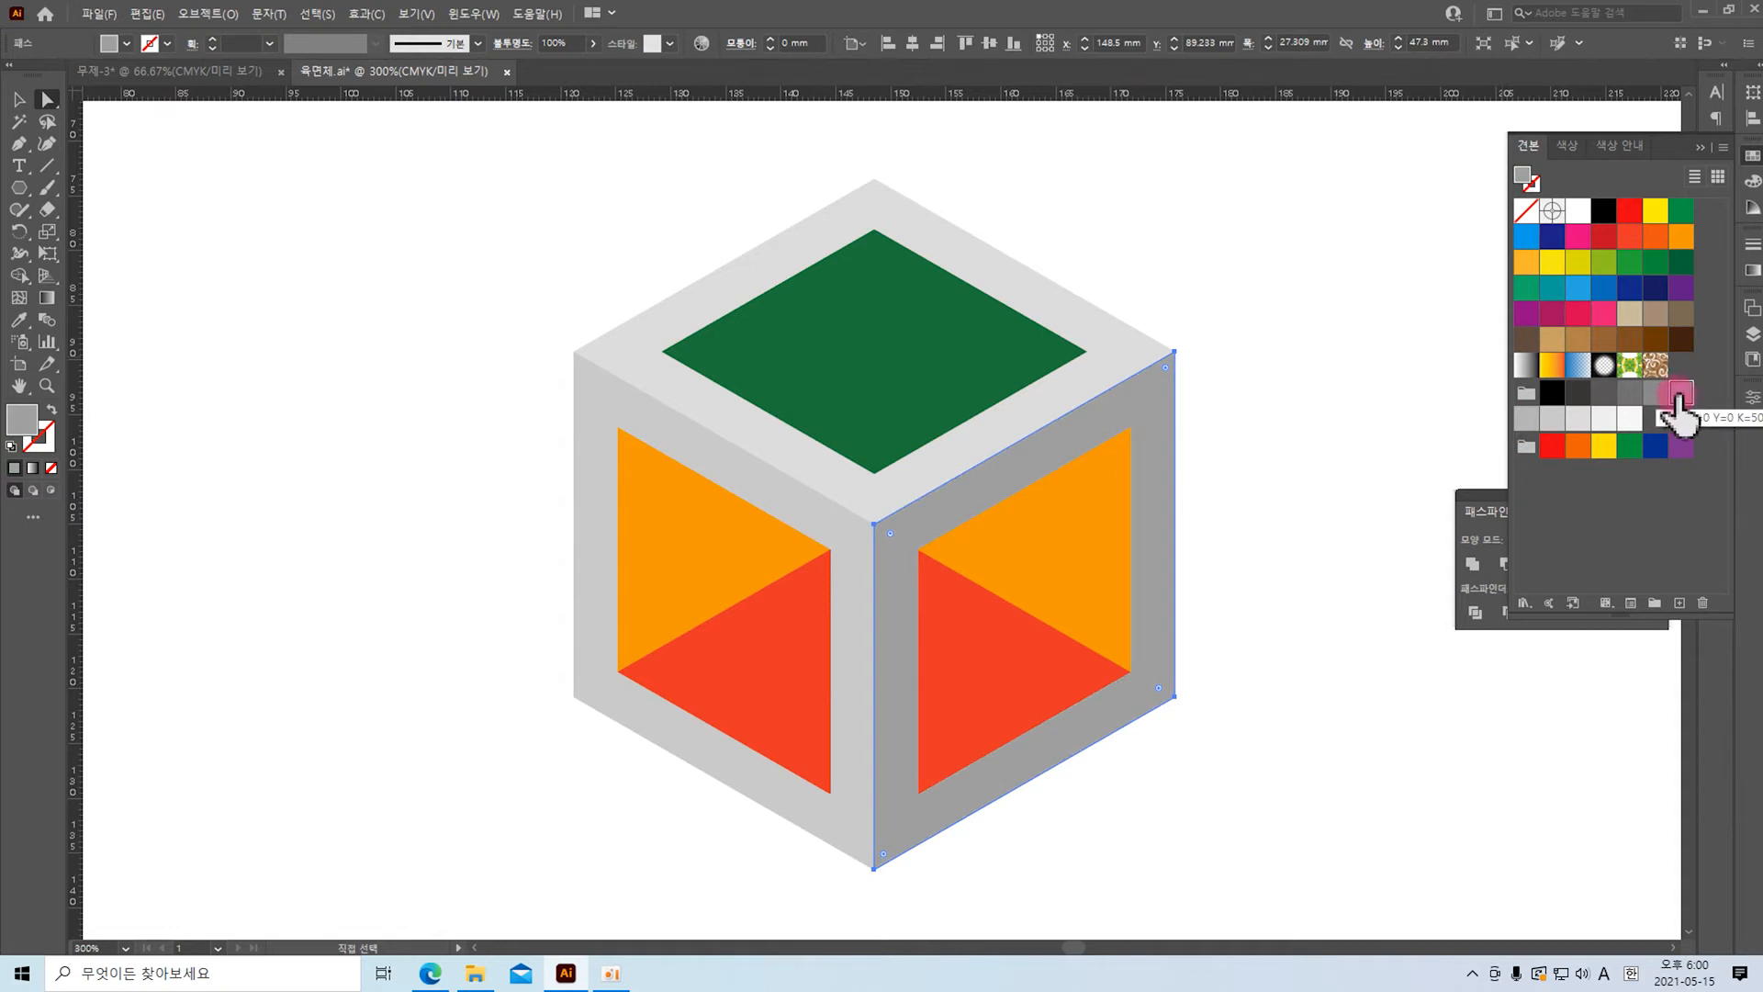
pyautogui.click(1656, 393)
pyautogui.click(827, 531)
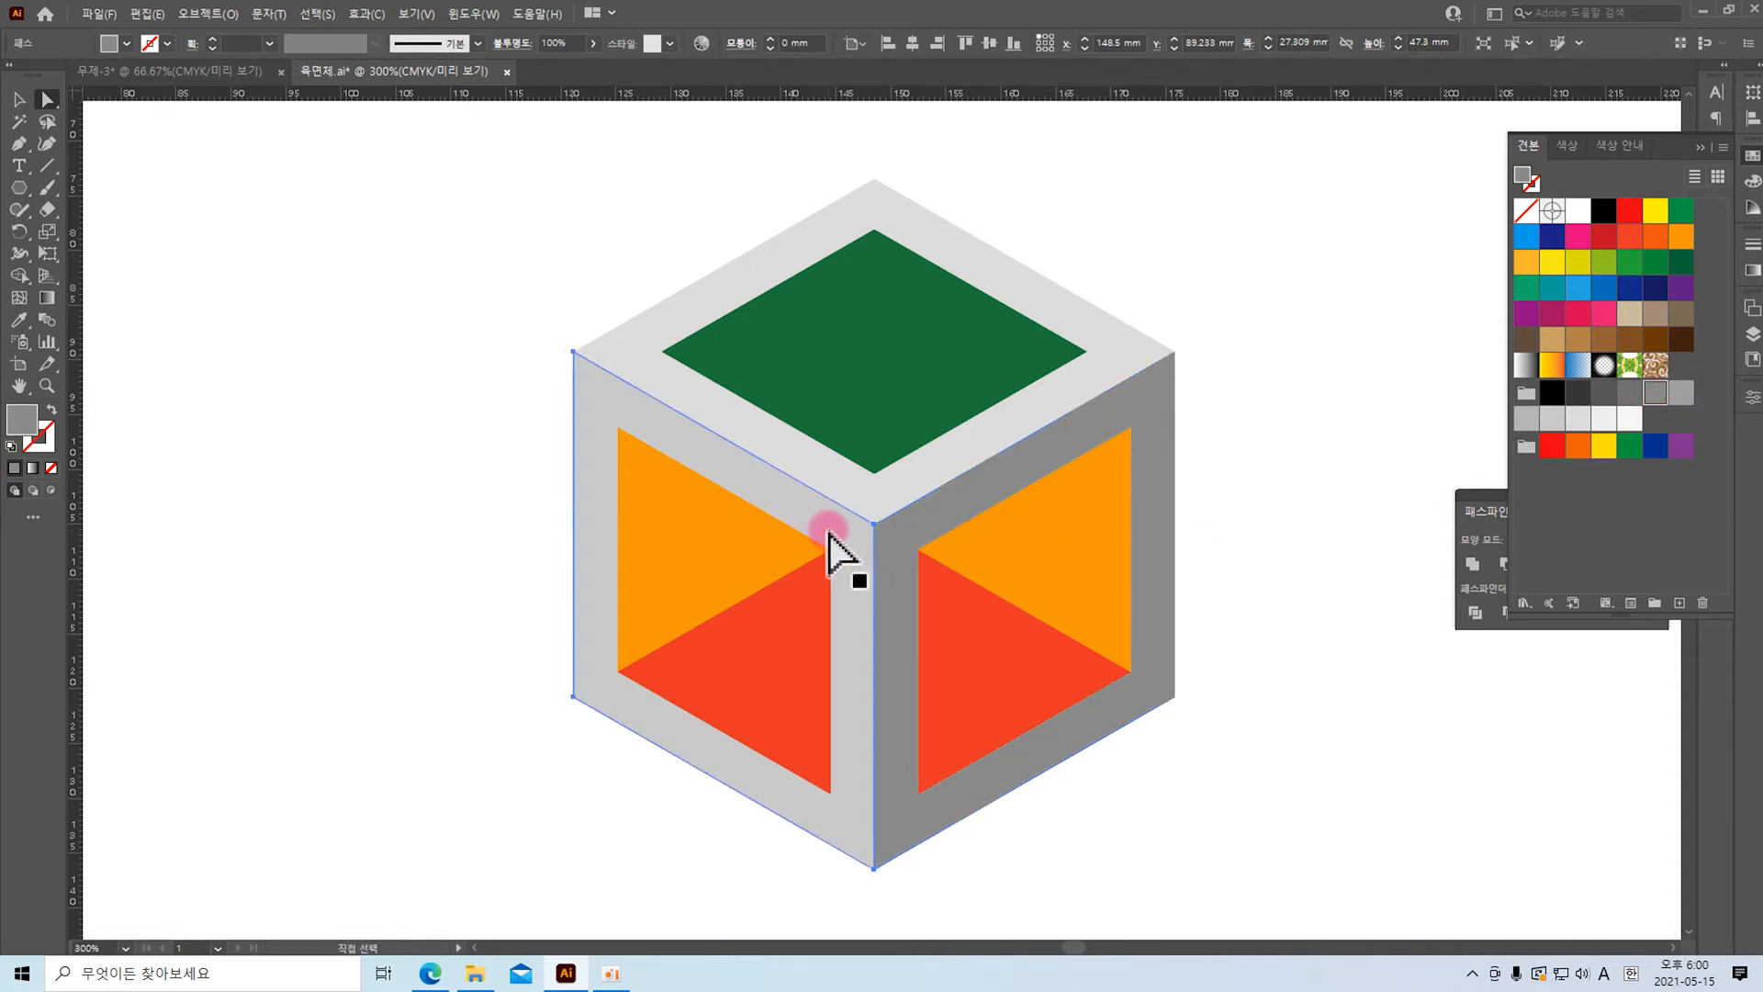
pyautogui.click(1527, 419)
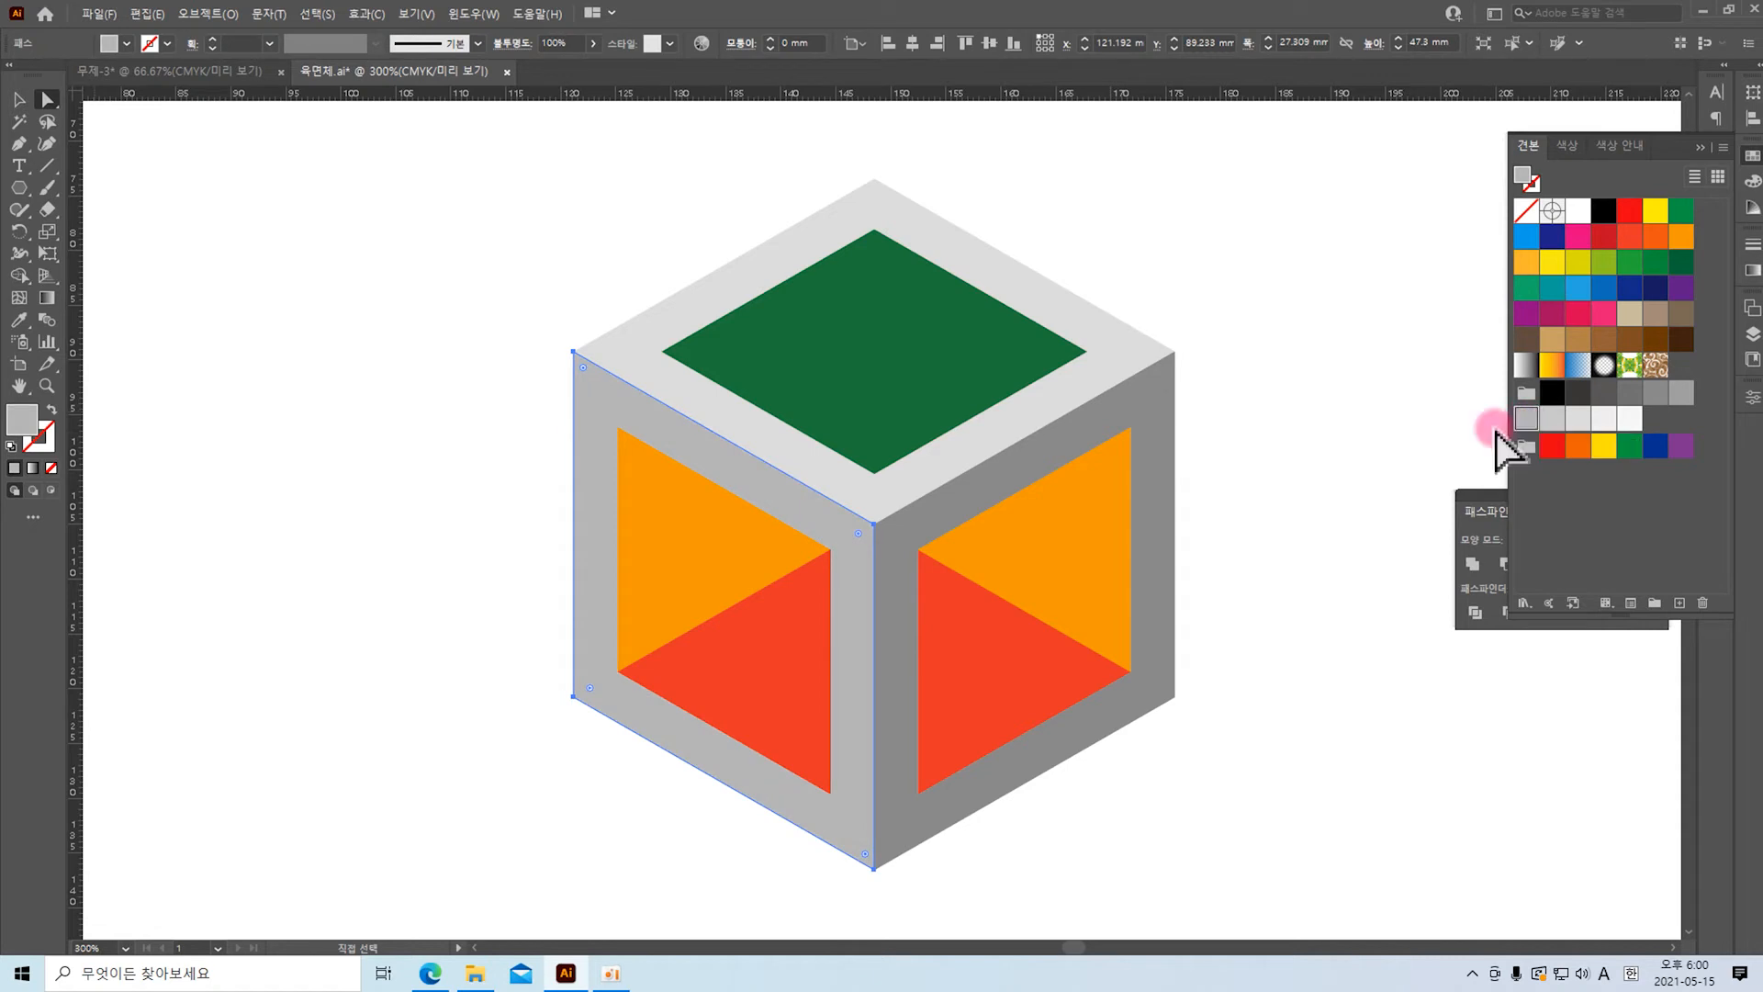
pyautogui.click(1352, 455)
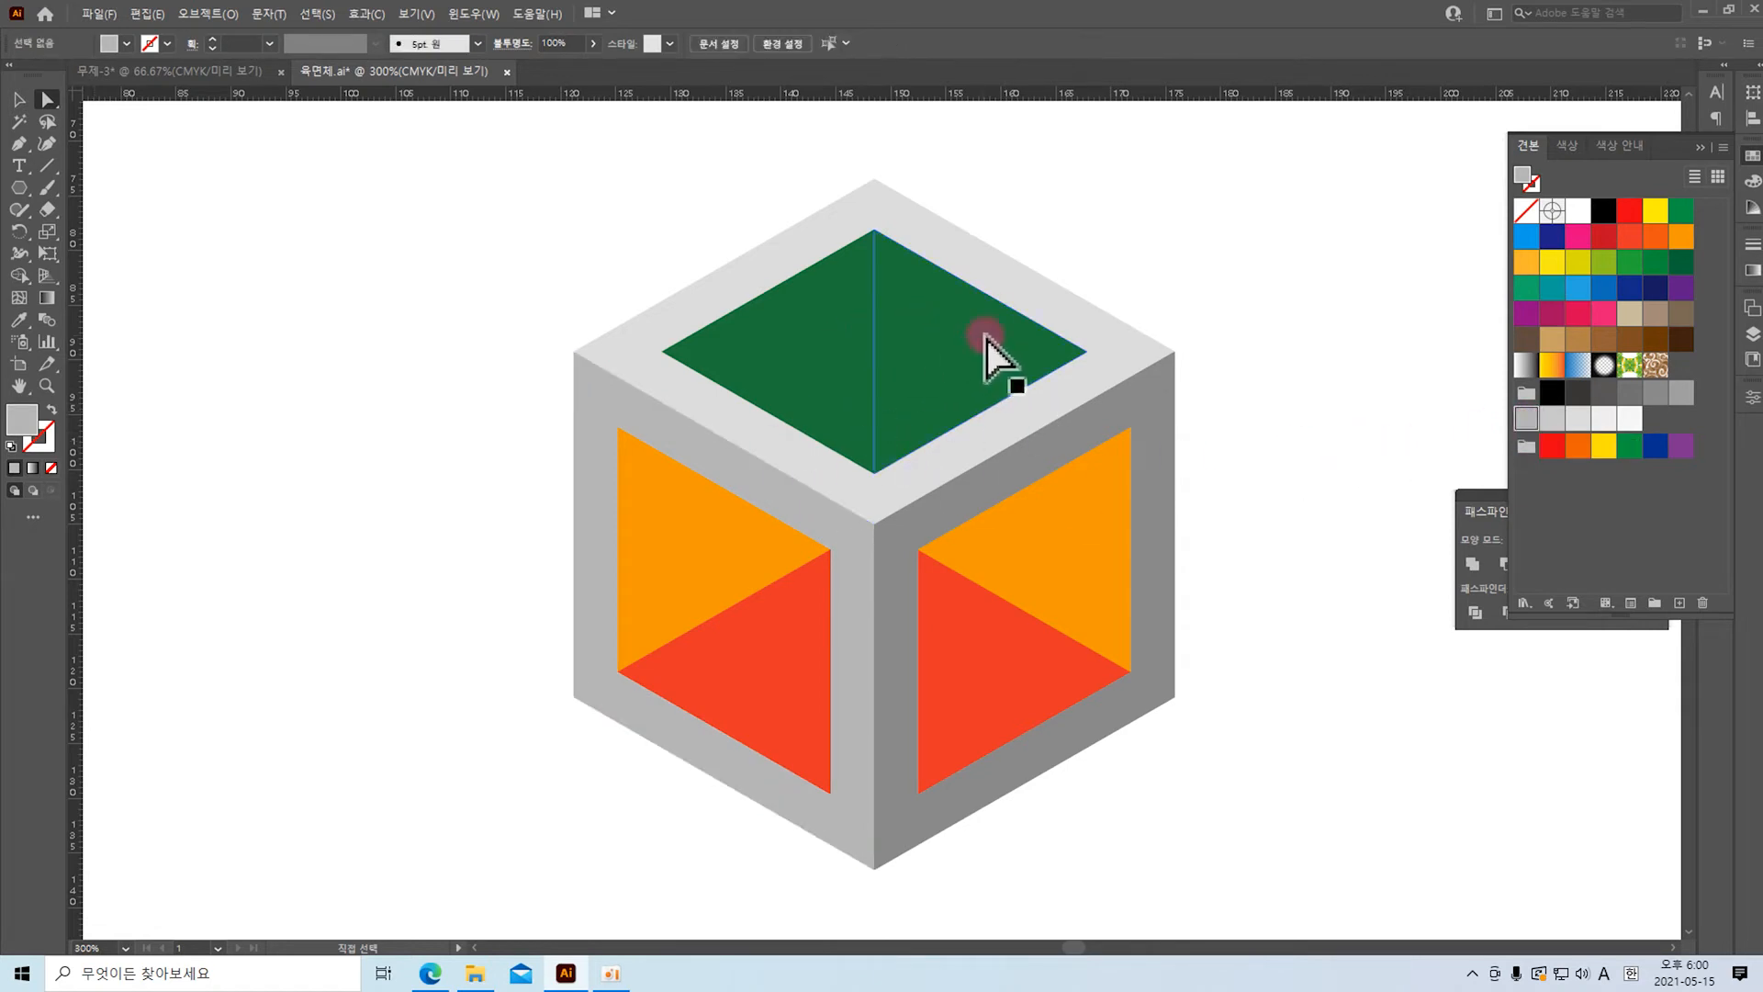
# Step: Fill both halves of the top inset face with orange and deselect them
pyautogui.click(852, 360)
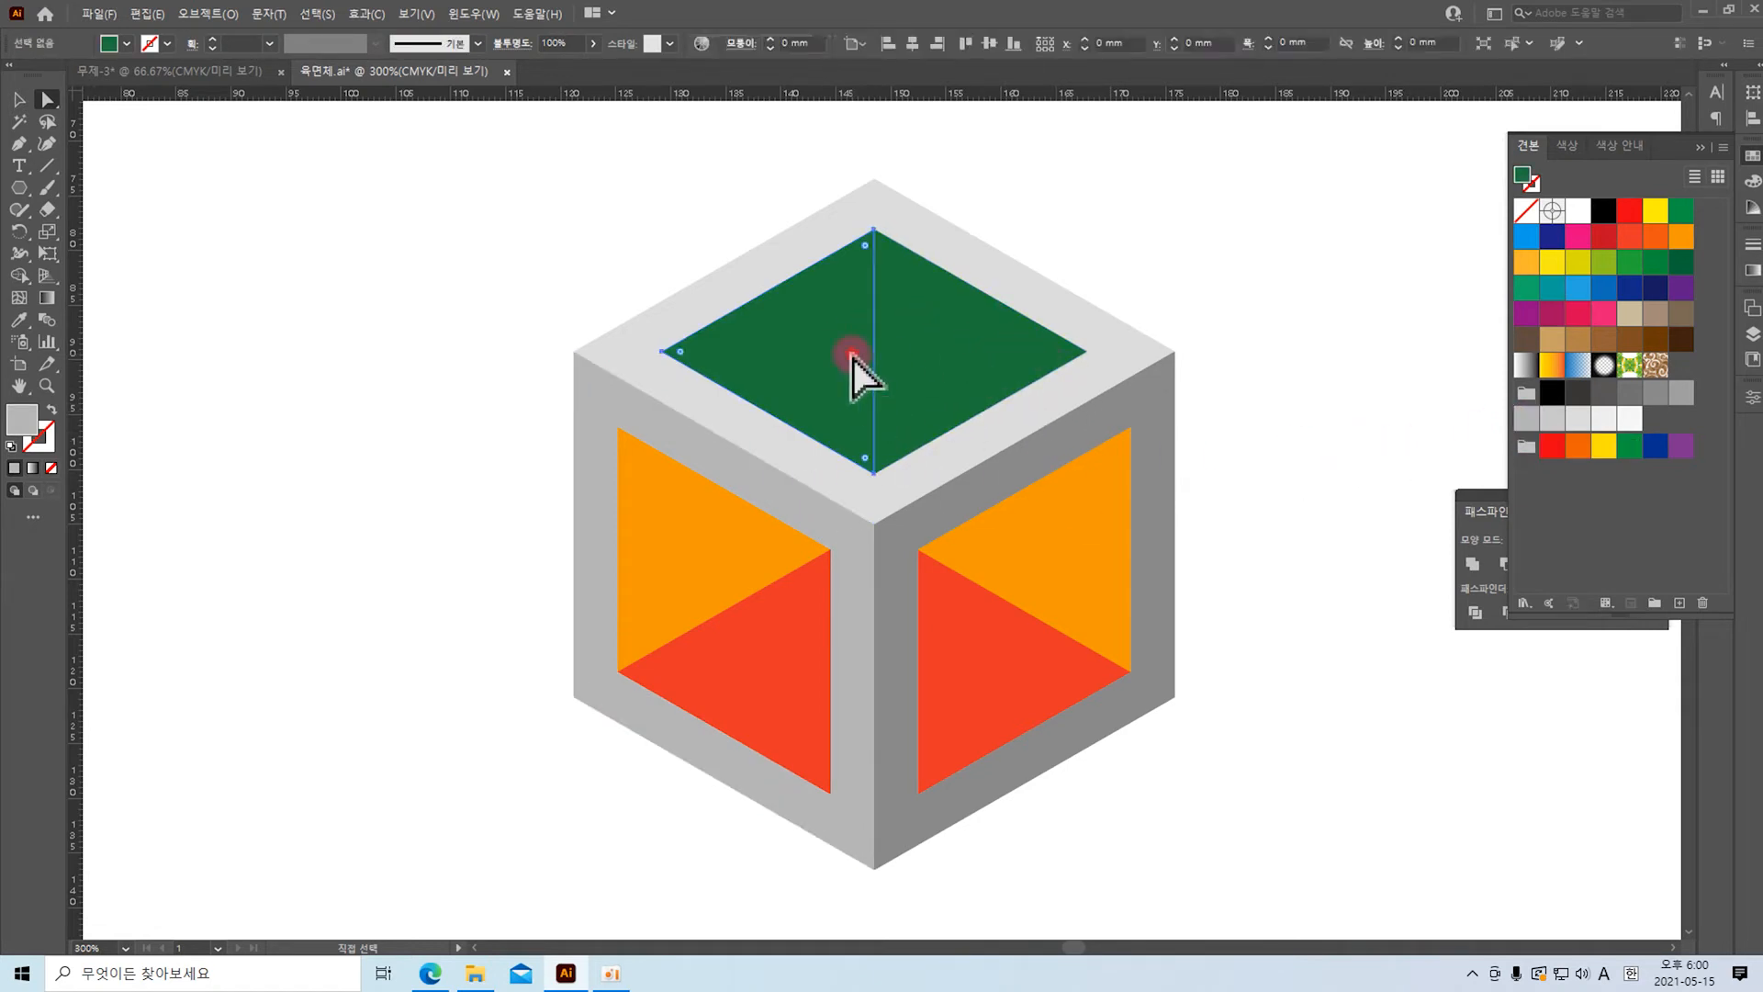
pyautogui.keyDown('alt'); pyautogui.click(967, 344); pyautogui.keyUp('alt')
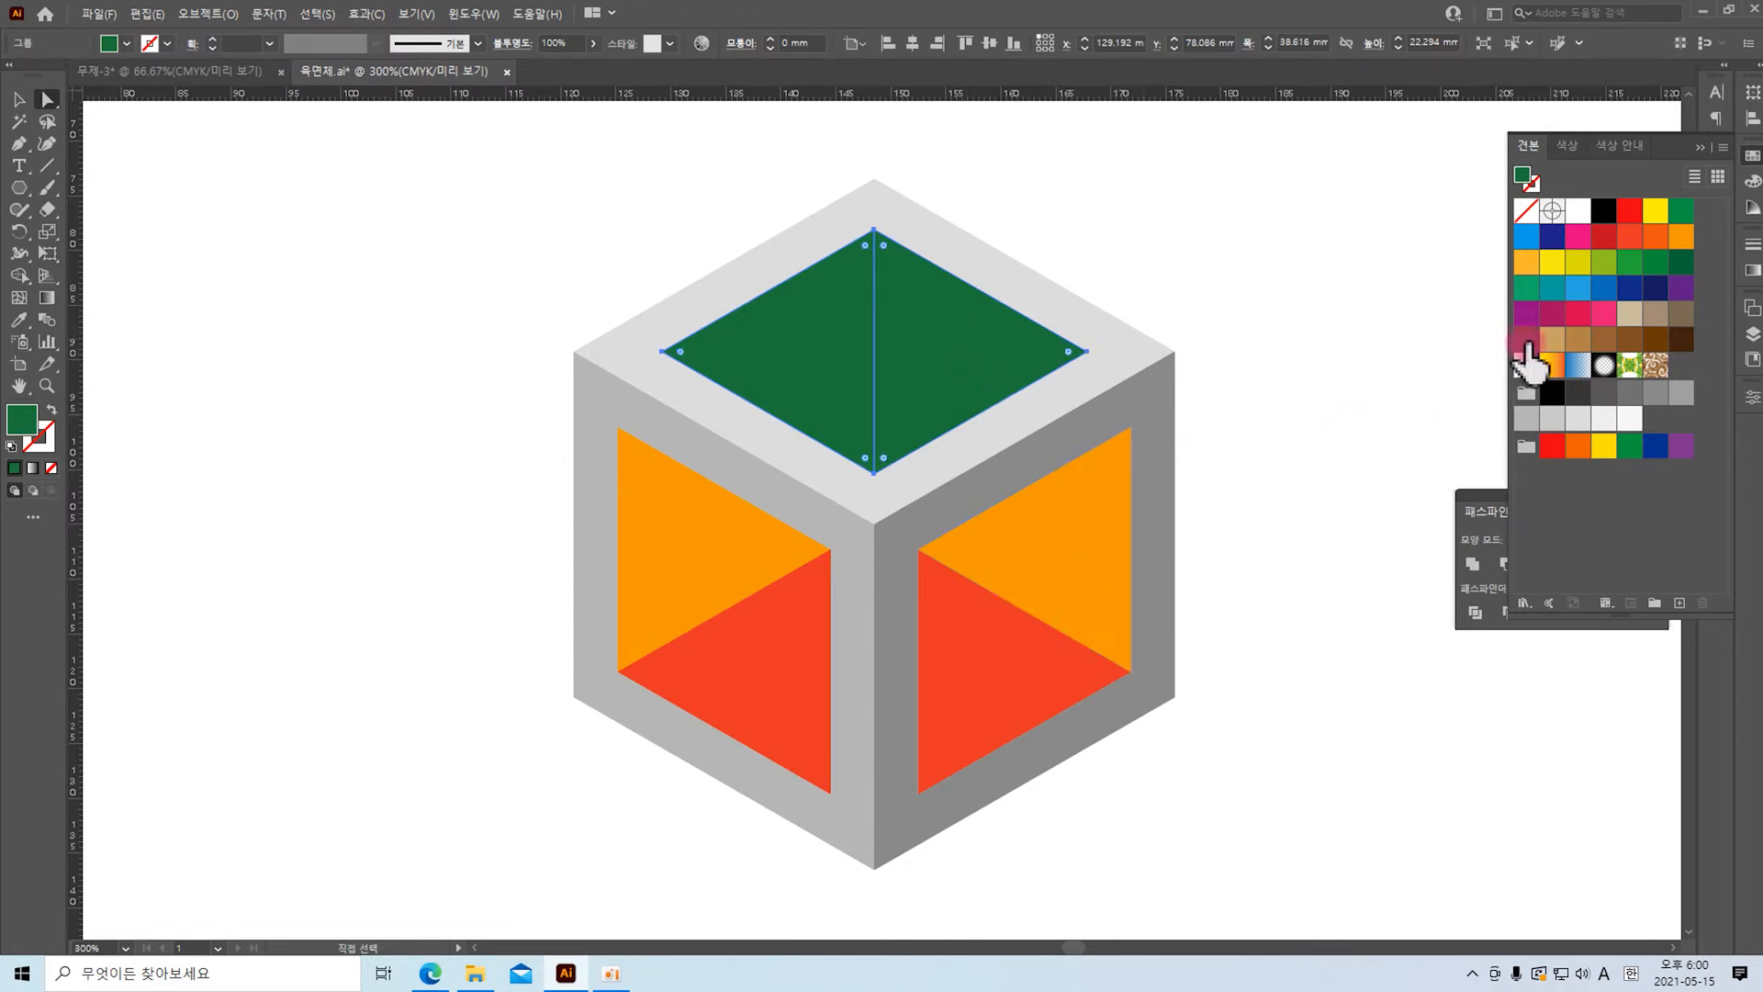
pyautogui.click(1682, 237)
pyautogui.click(1276, 317)
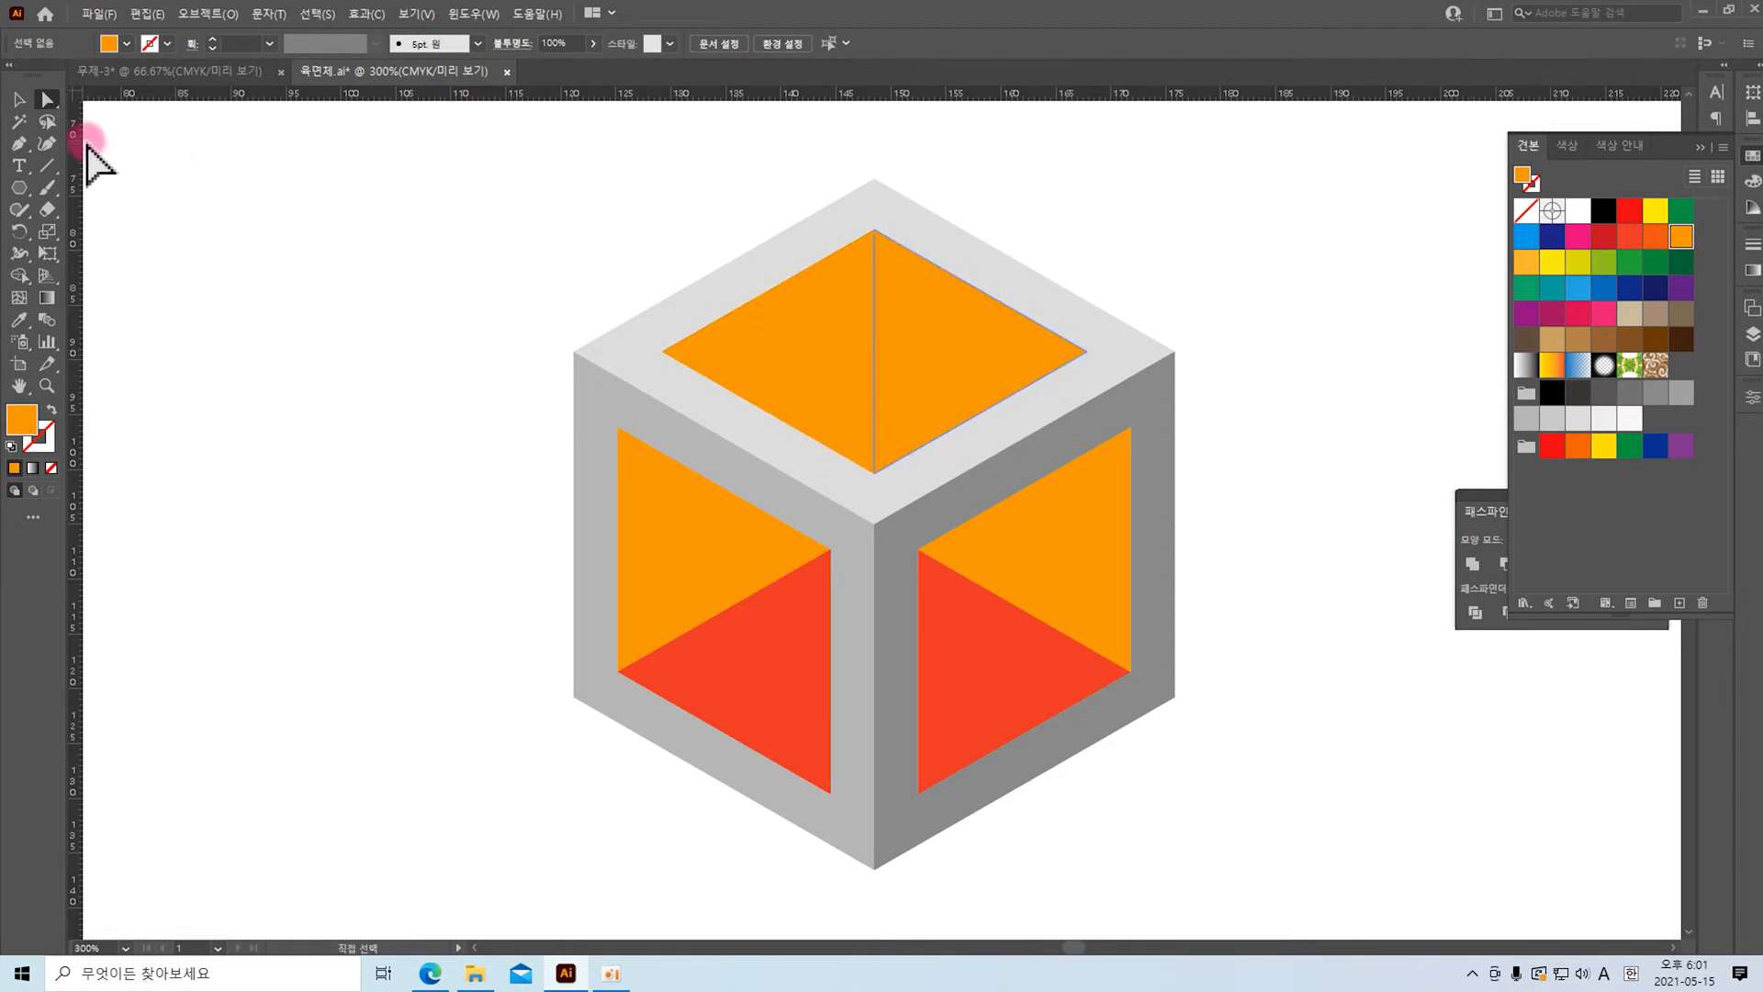
# Step: Fill the orange top inset halves and the upper orange triangles on both side faces with light blue
pyautogui.moveTo(46, 99); pyautogui.dragTo(131, 99)
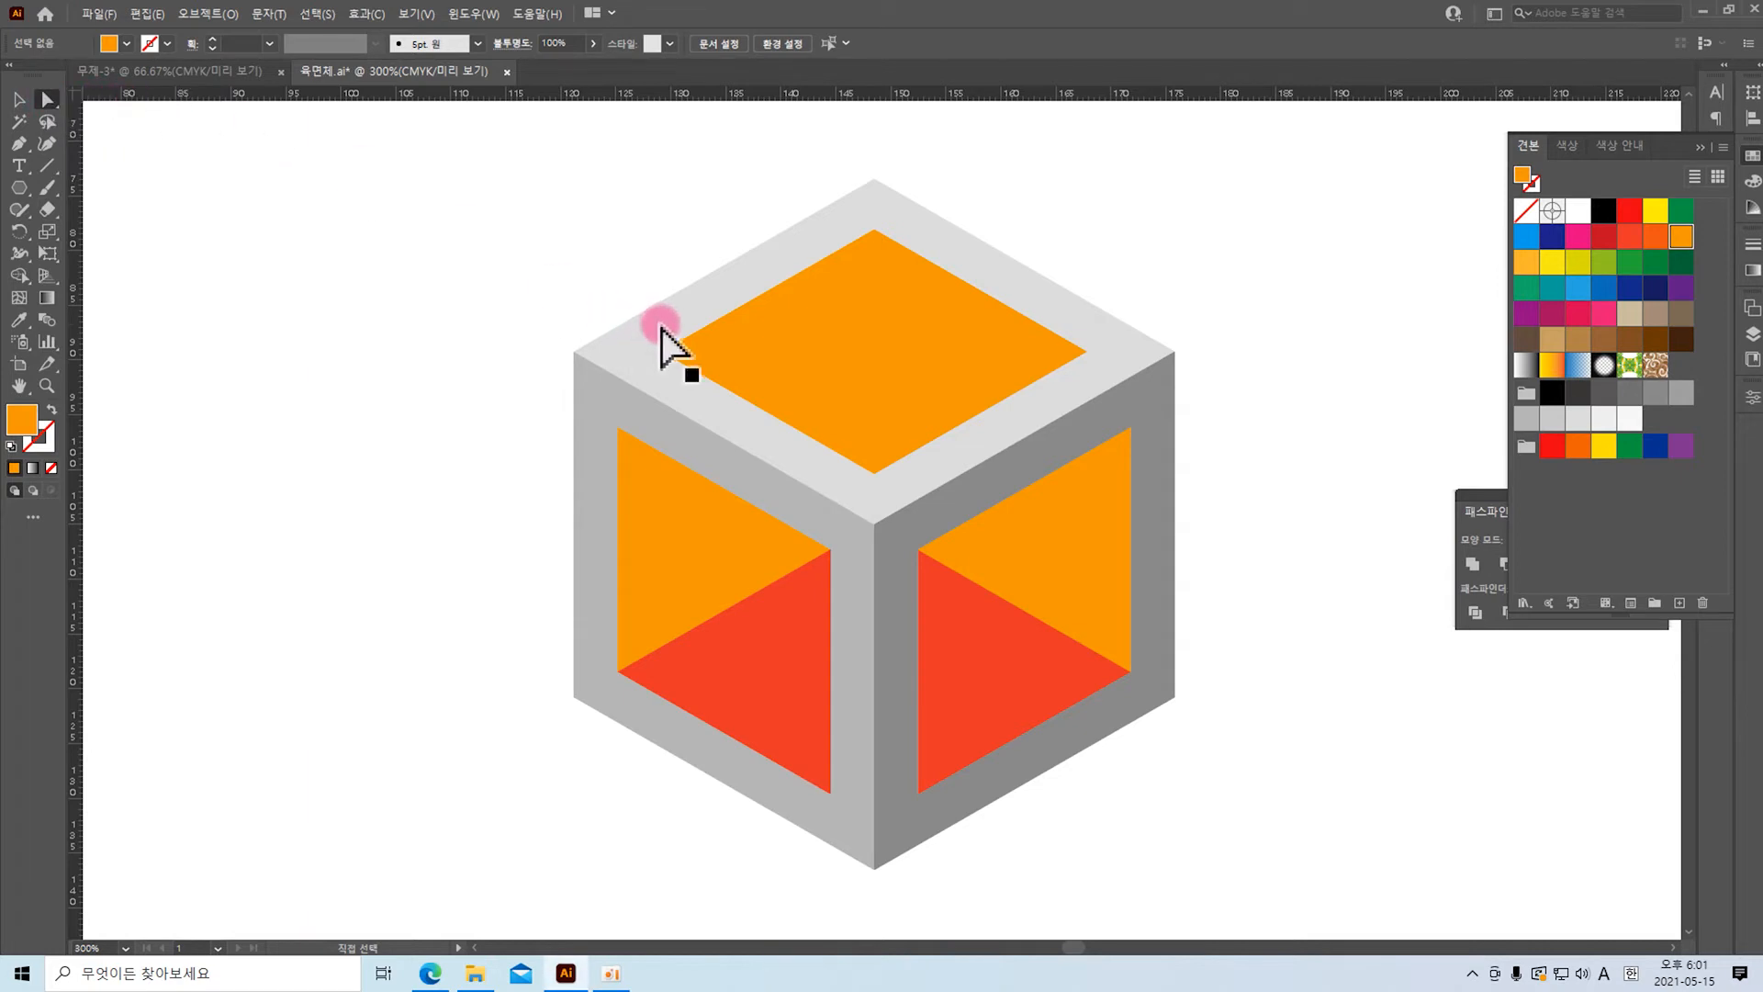
pyautogui.click(779, 363)
pyautogui.keyDown('shift'); pyautogui.click(961, 362); pyautogui.keyUp('shift')
pyautogui.keyDown('shift'); pyautogui.click(701, 578); pyautogui.keyUp('shift')
pyautogui.keyDown('shift'); pyautogui.click(1036, 554); pyautogui.keyUp('shift')
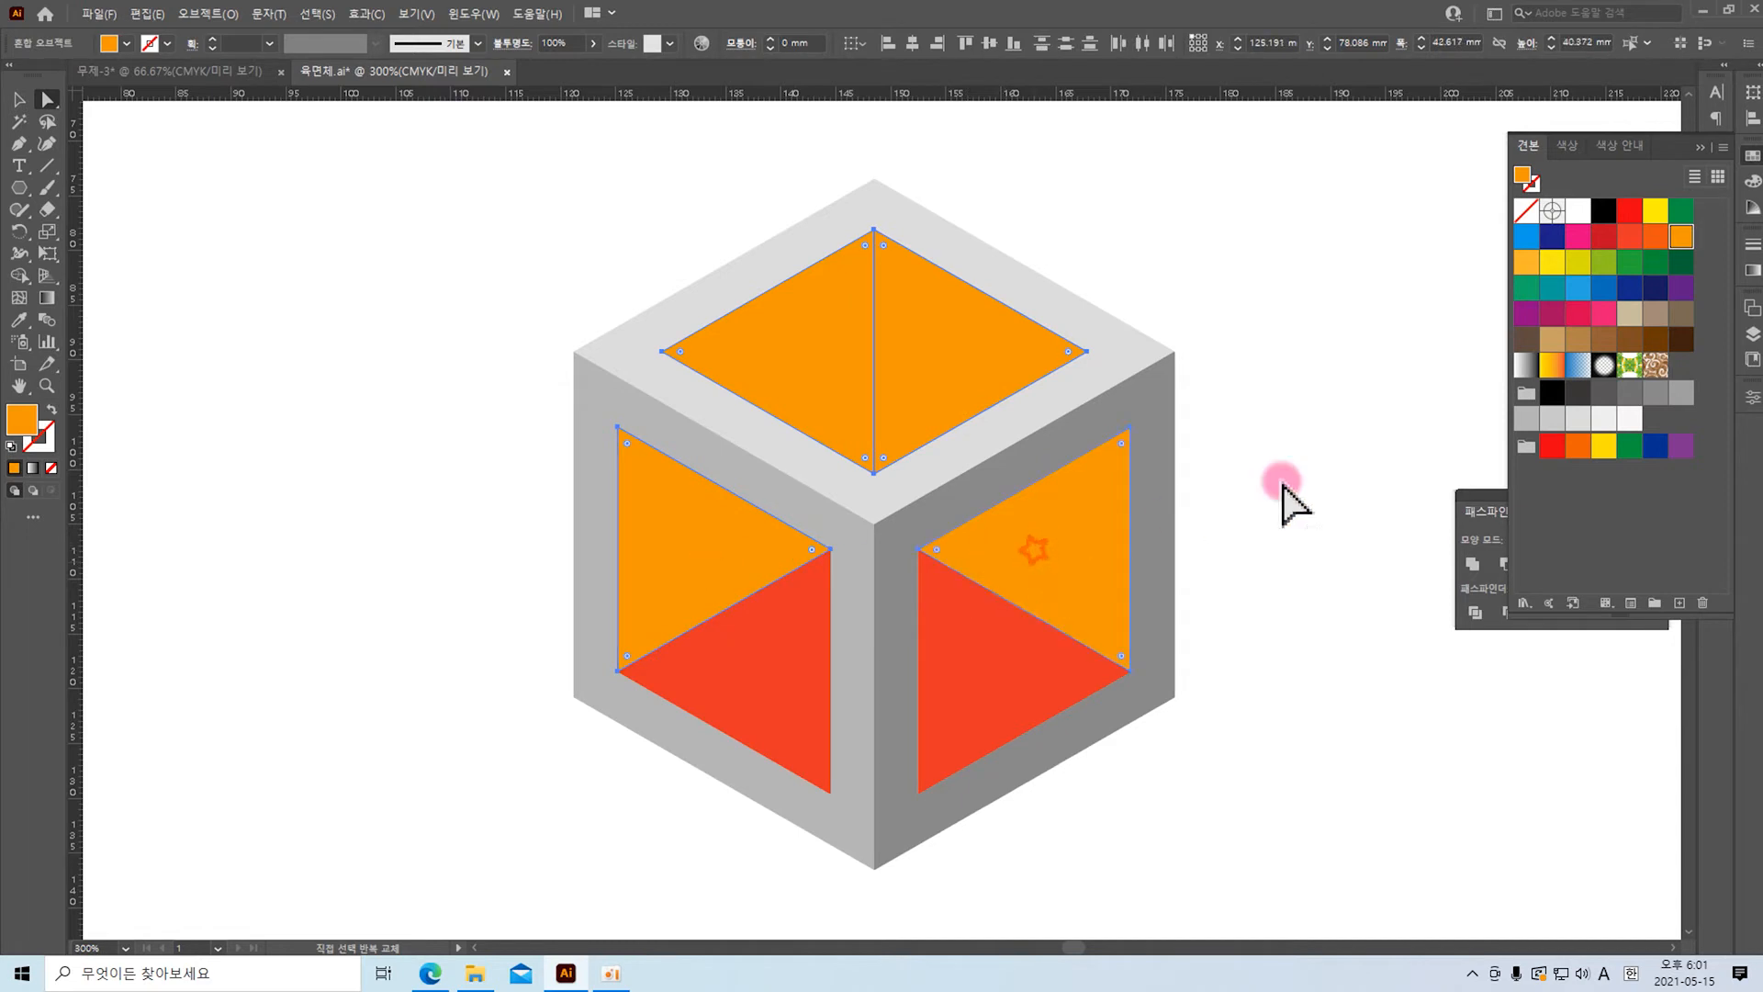
pyautogui.click(1579, 290)
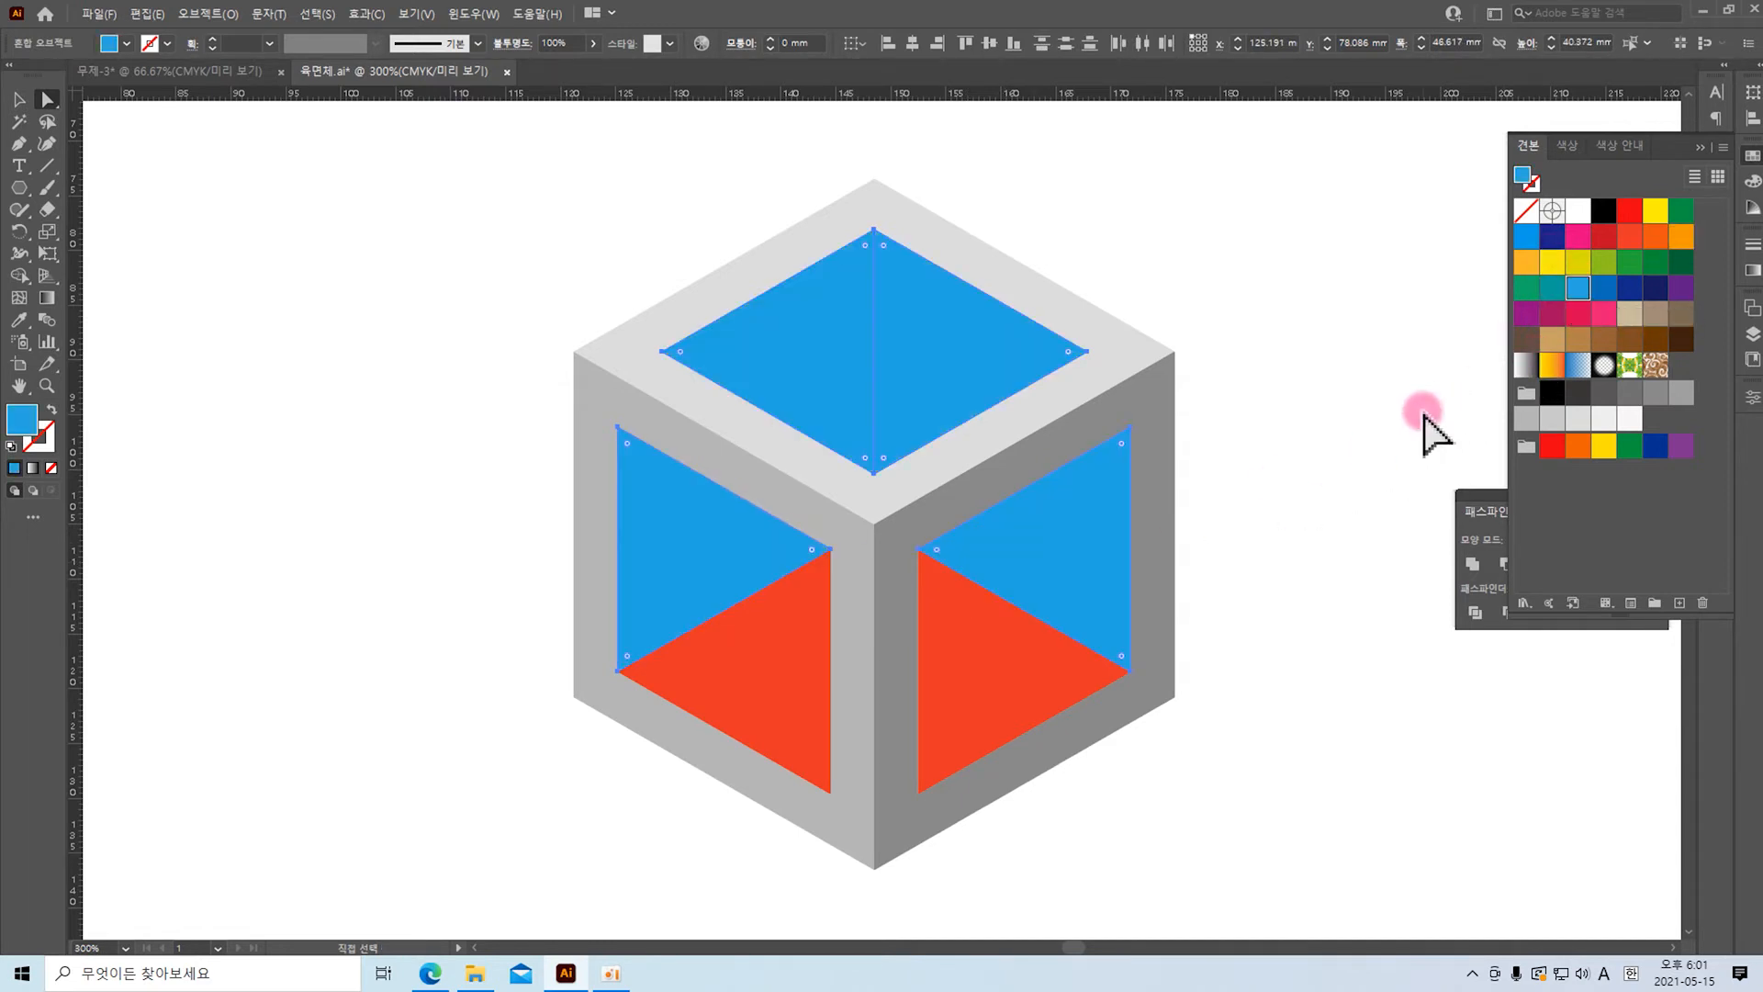
# Step: Fill the lower red-orange triangles on both side faces with medium blue and deselect them
pyautogui.click(759, 681)
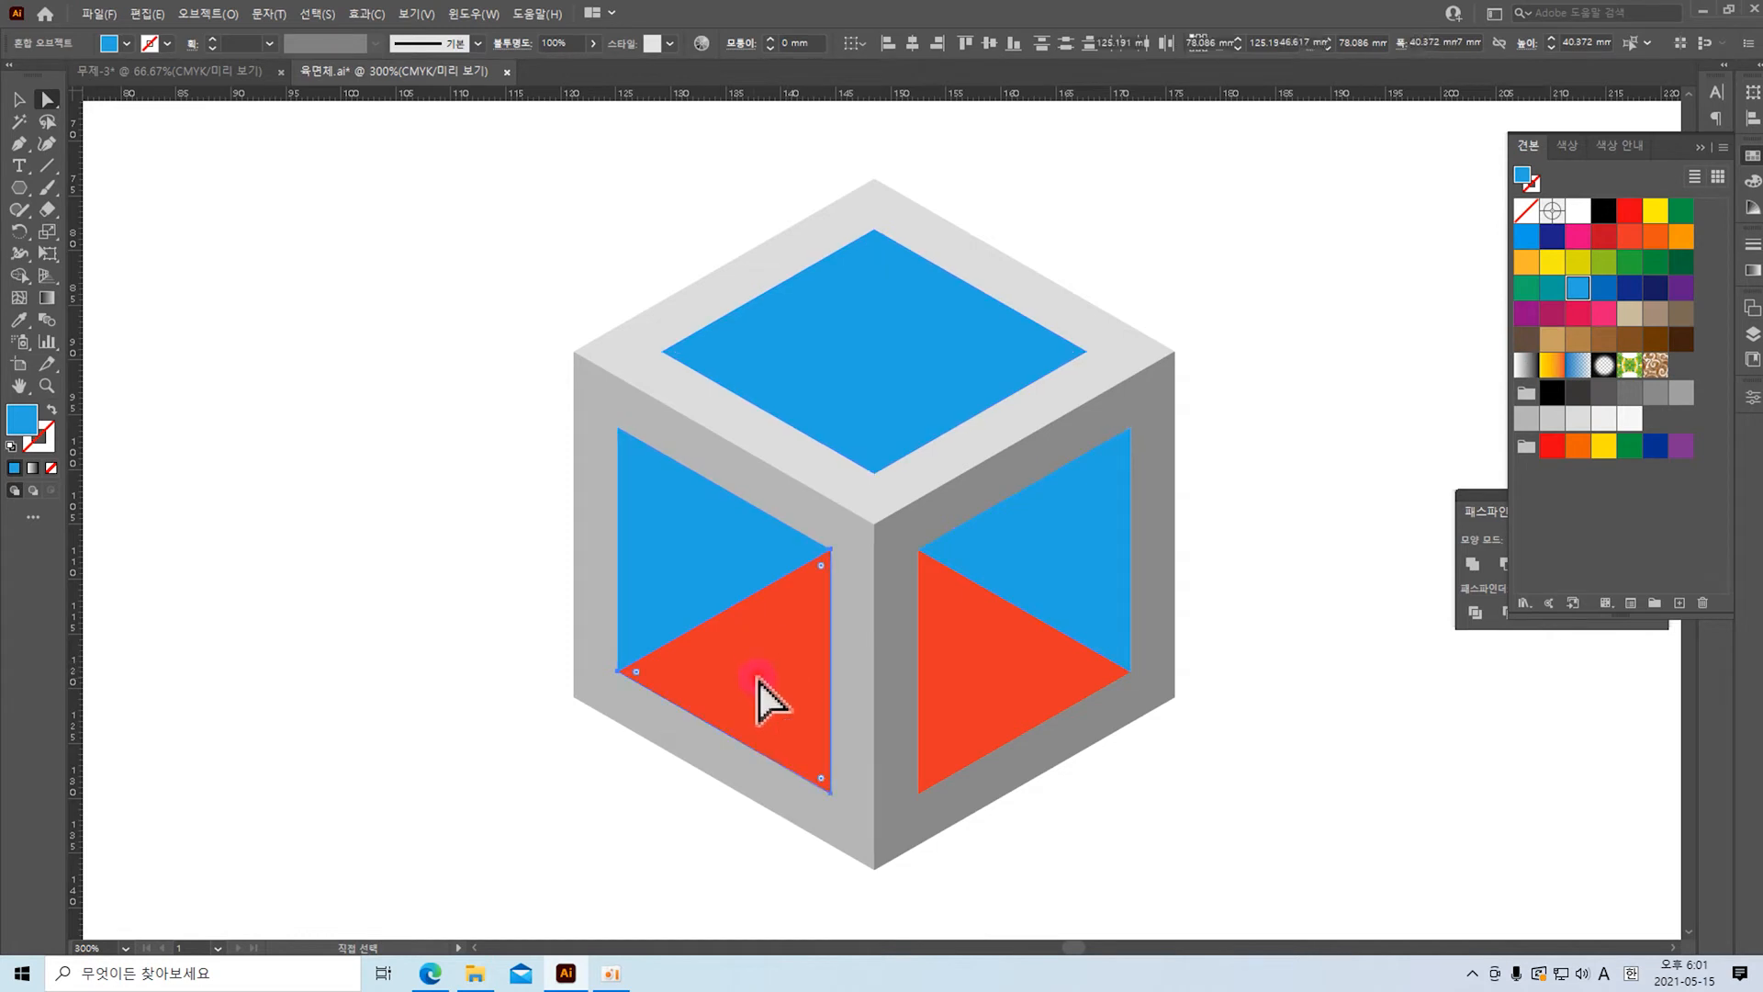
pyautogui.keyDown('shift'); pyautogui.click(989, 669); pyautogui.keyUp('shift')
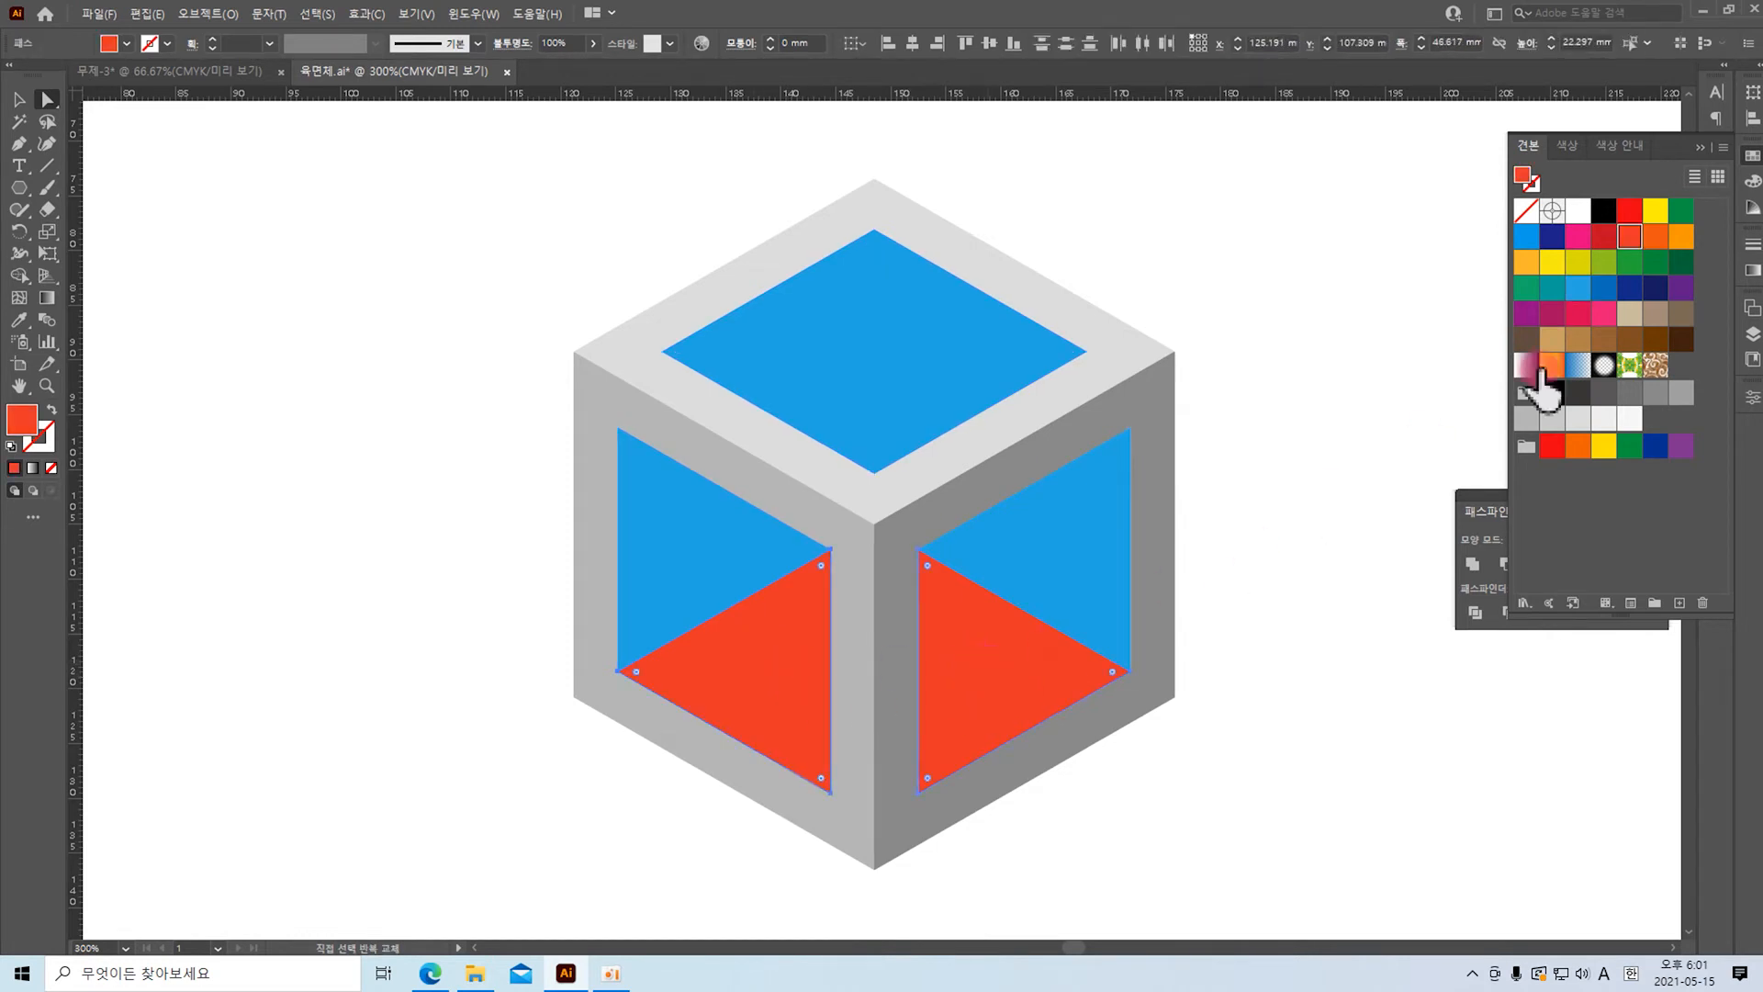
pyautogui.click(1604, 292)
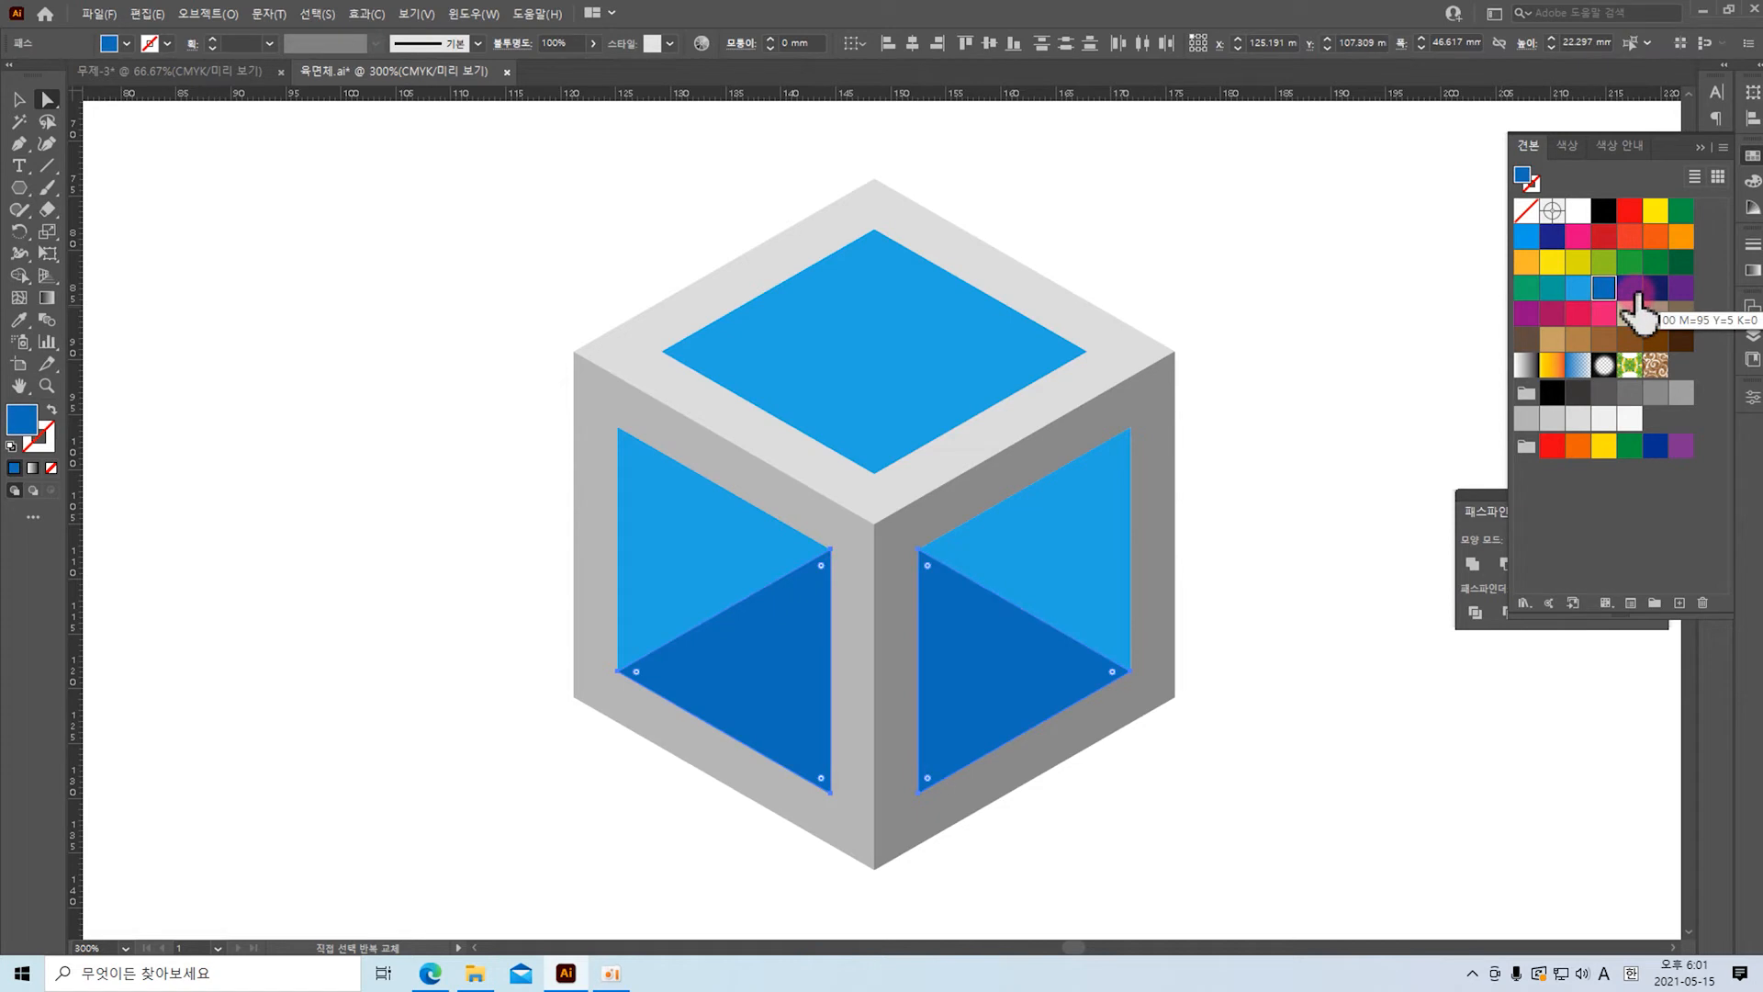
pyautogui.click(1630, 289)
pyautogui.click(1603, 288)
pyautogui.click(1424, 394)
pyautogui.hotkey('ctrl', '-')
pyautogui.hotkey('ctrl', '-')
pyautogui.hotkey('ctrl', '-')
pyautogui.hotkey('ctrl', '-')
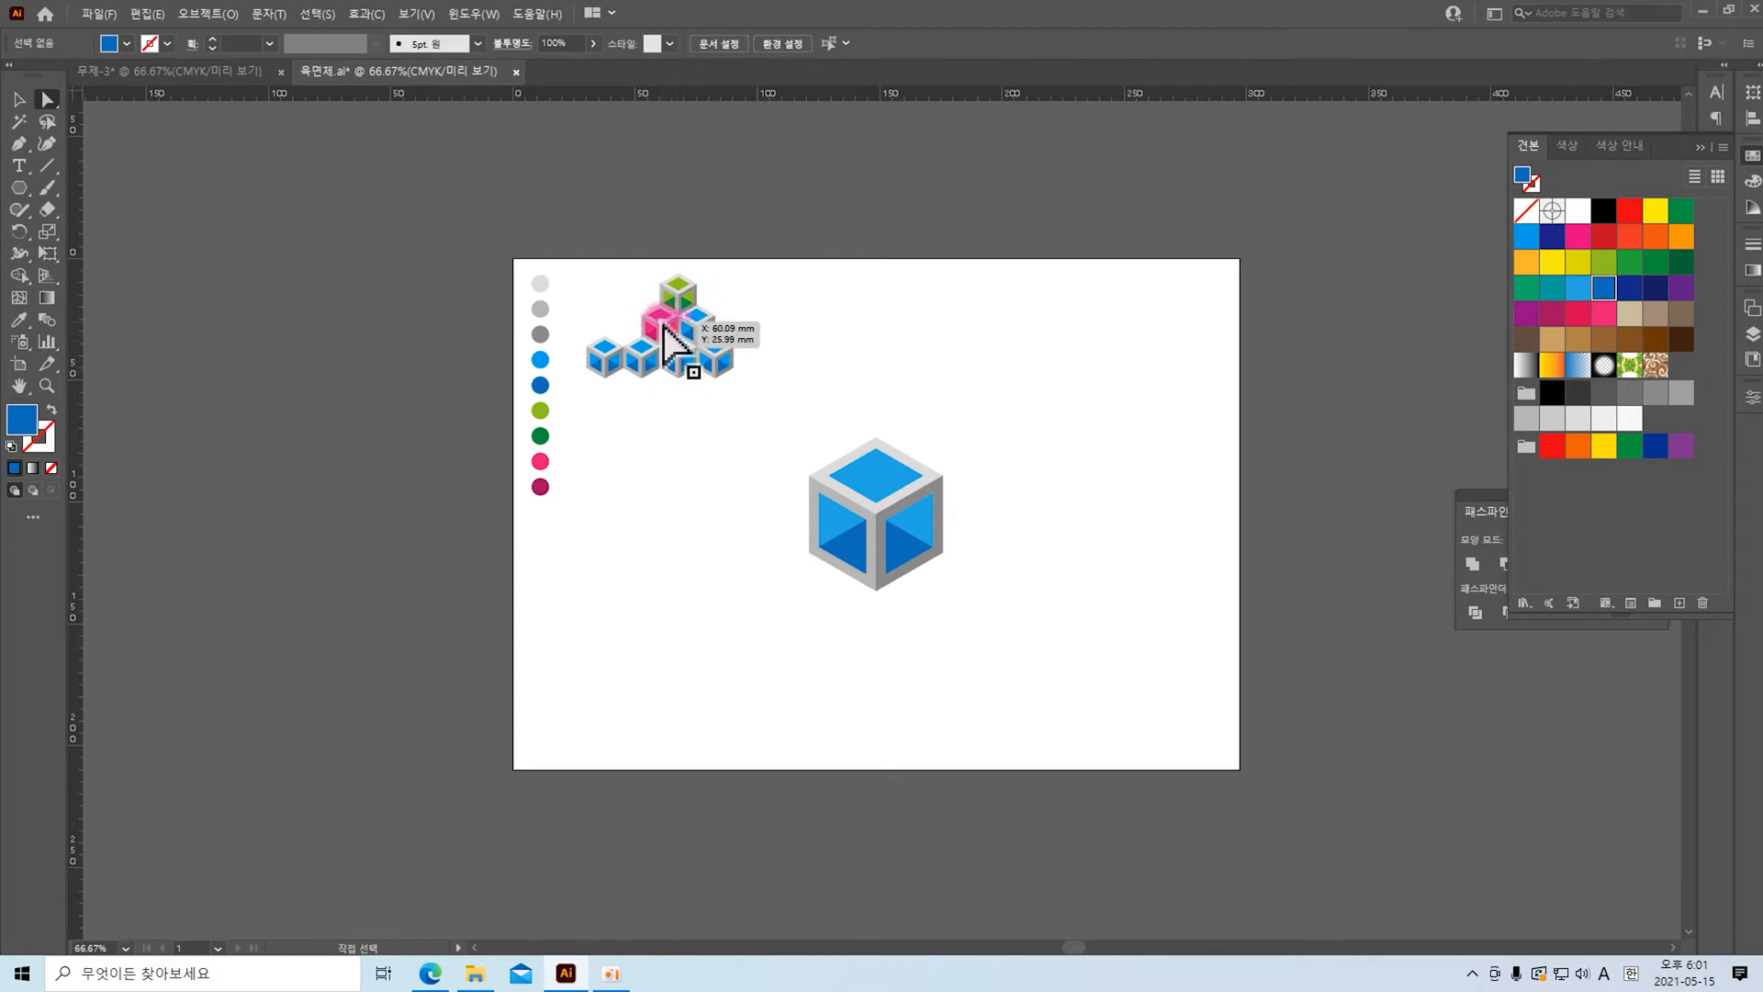
# Step: Scale the whole cube down proportionally to about 29 × 34 mm
pyautogui.moveTo(770, 425); pyautogui.dragTo(956, 598)
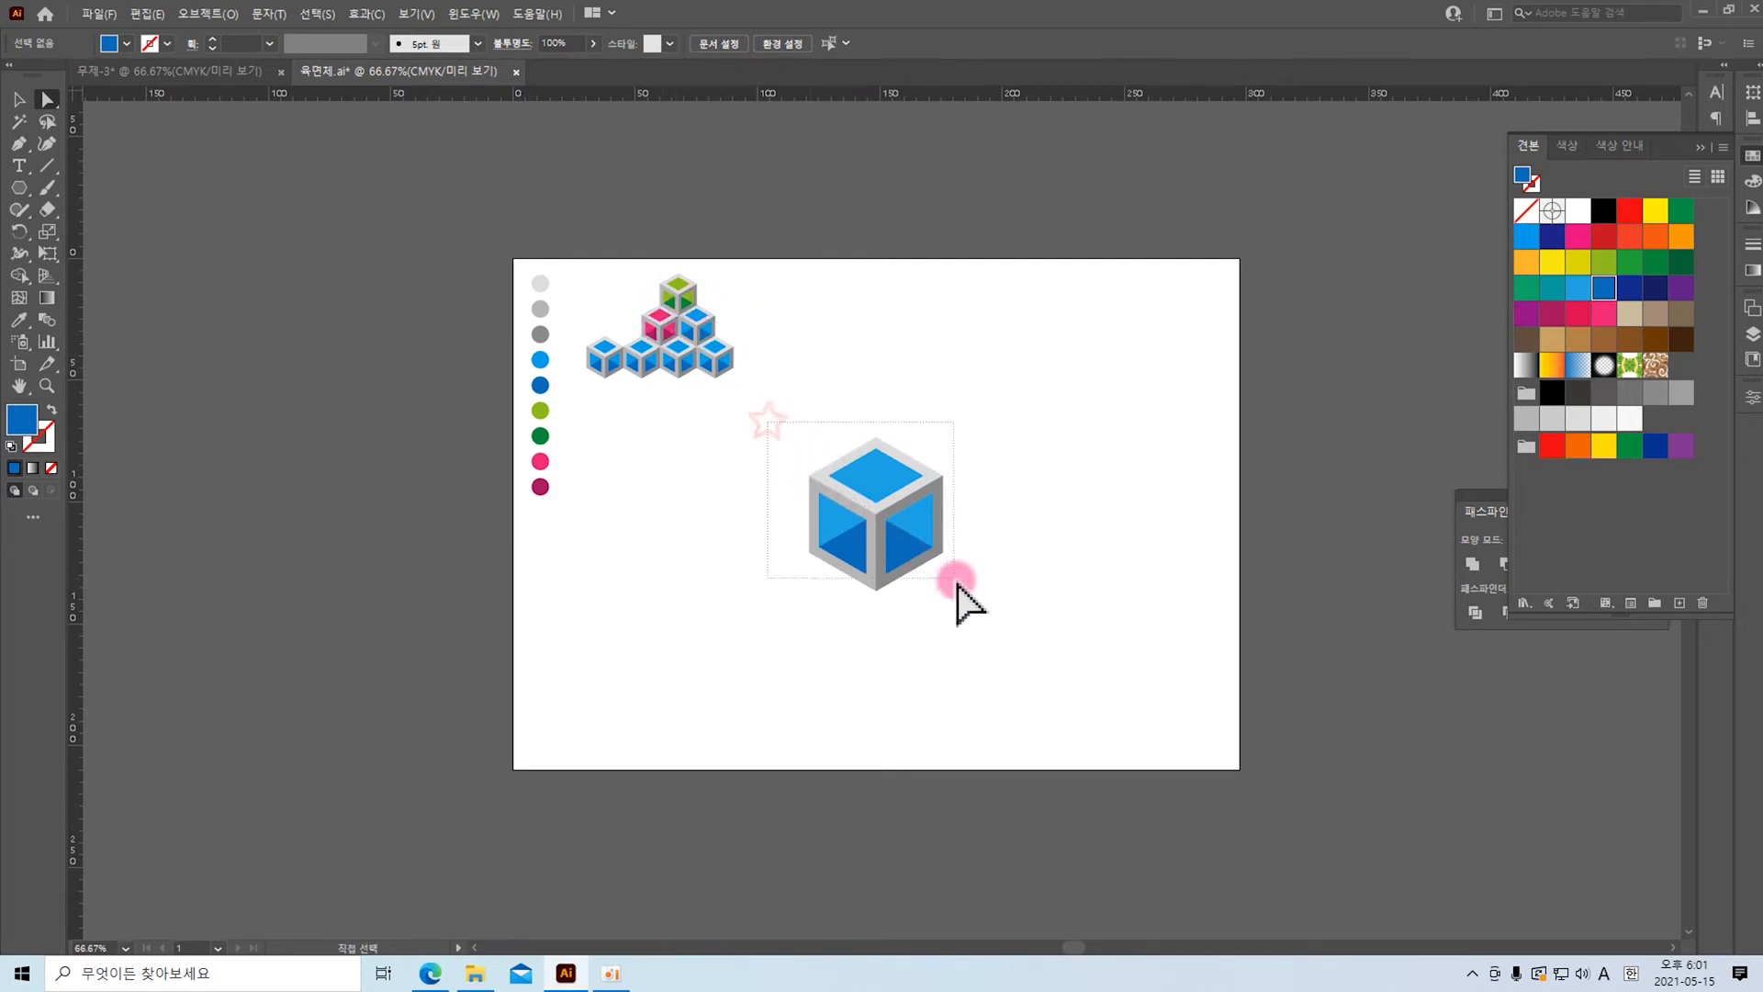
pyautogui.click(18, 98)
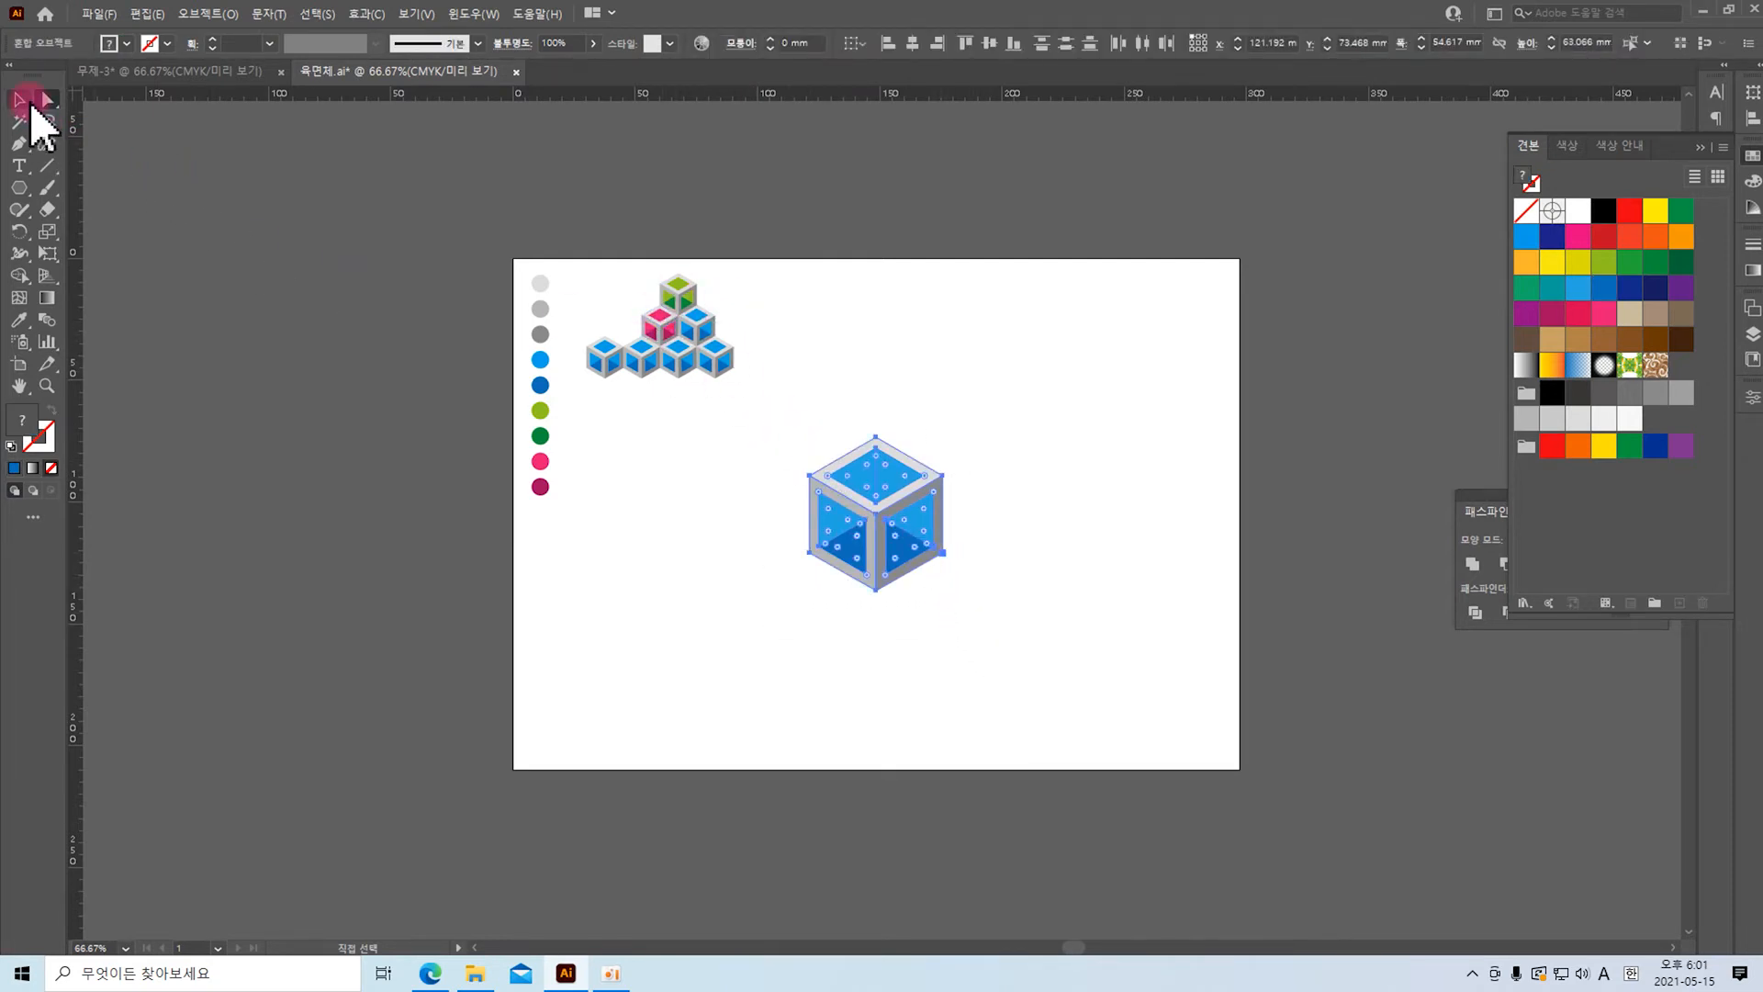
pyautogui.moveTo(941, 592); pyautogui.dragTo(928, 579)
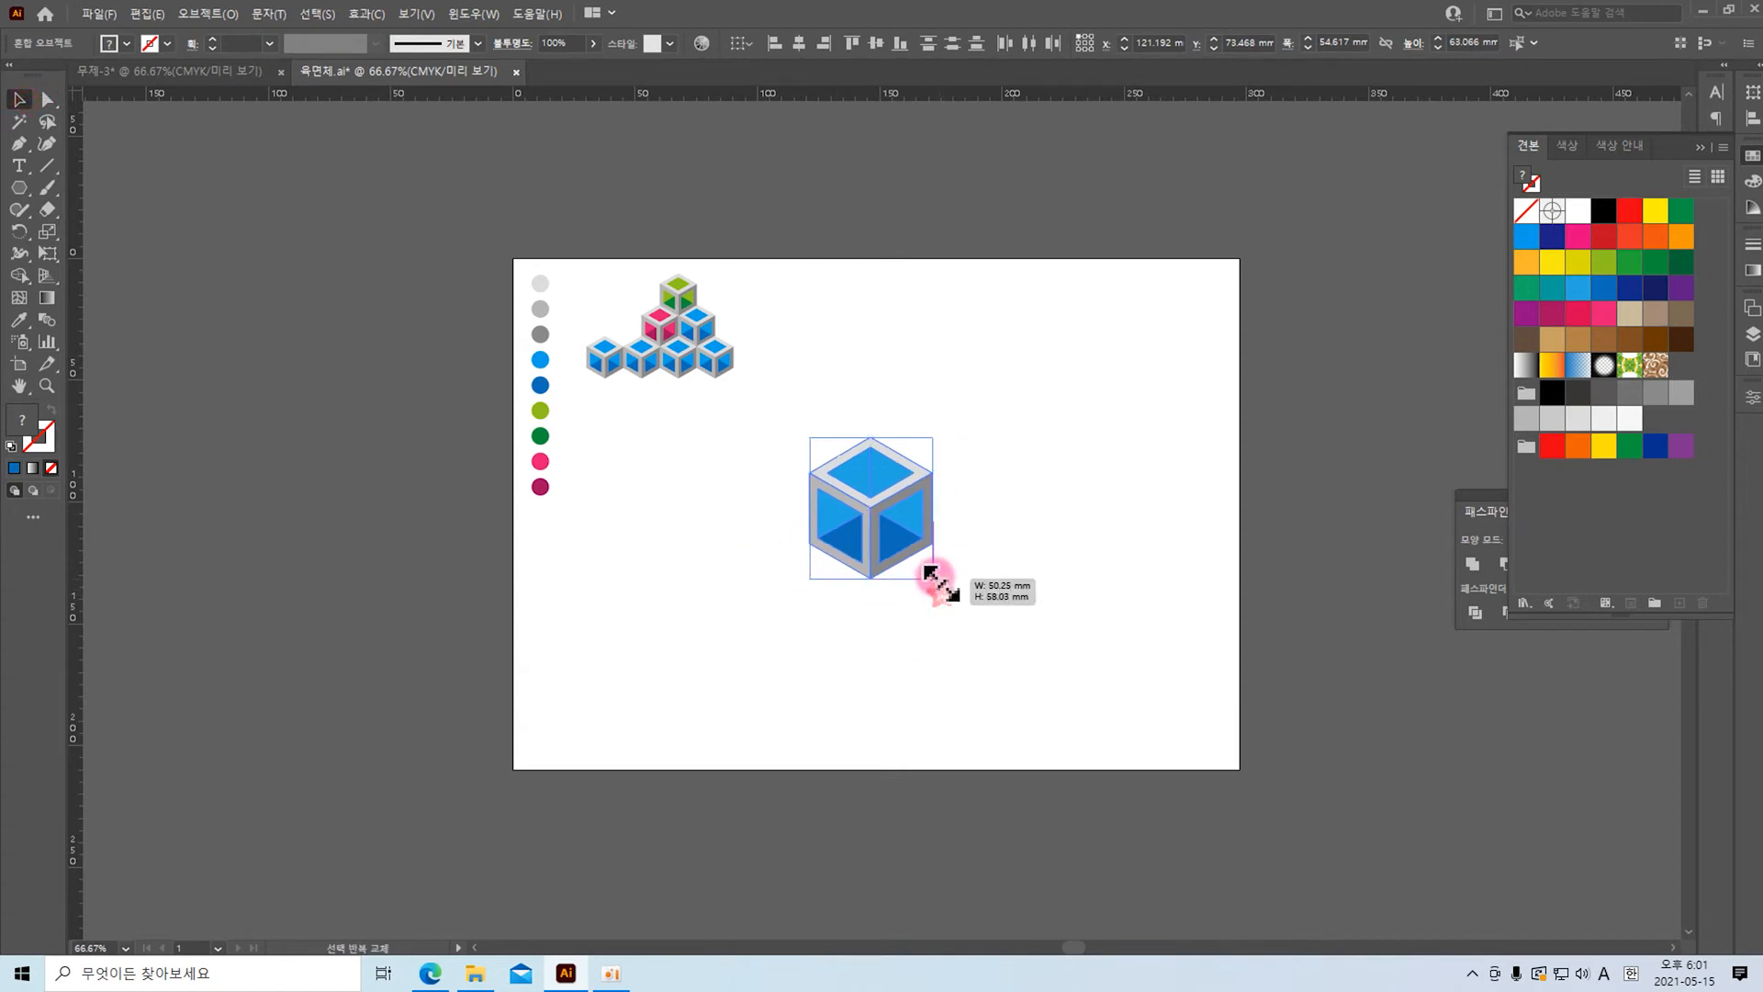
pyautogui.hotkey('ctrl', '1')
# Step: Put away the swatches and Pathfinder controls and float the Properties panel beside the artboard
pyautogui.click(1576, 518)
pyautogui.click(1658, 494)
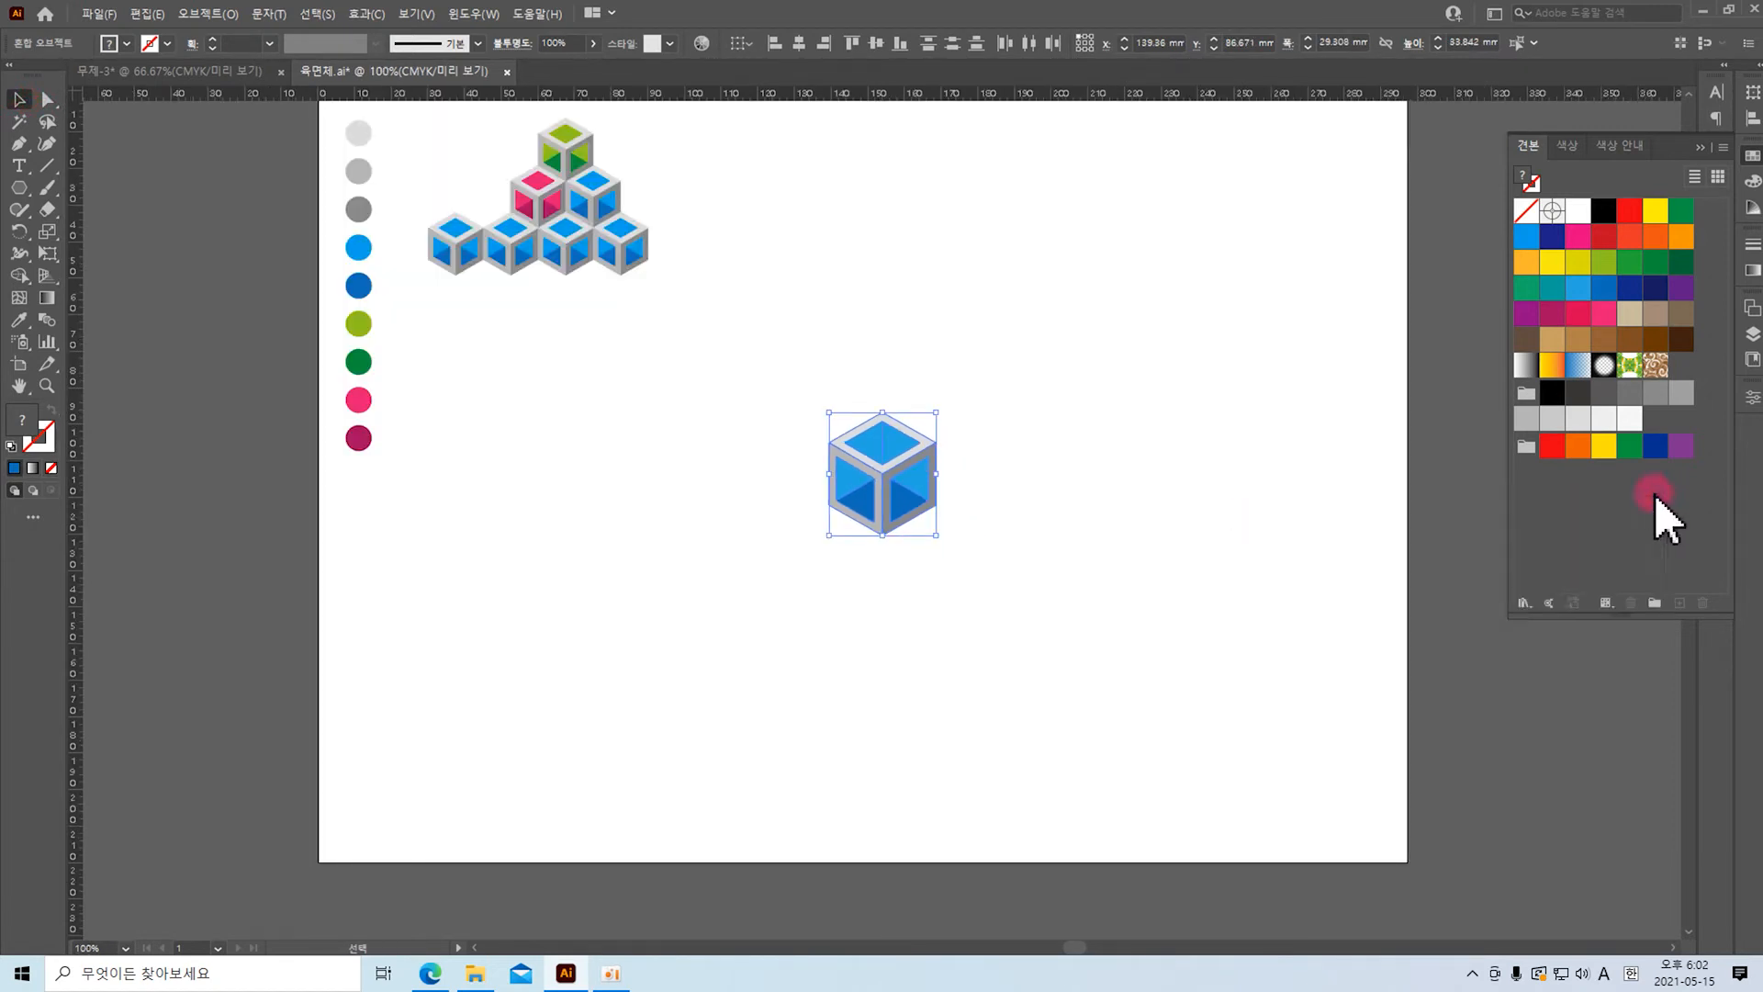
pyautogui.click(1588, 633)
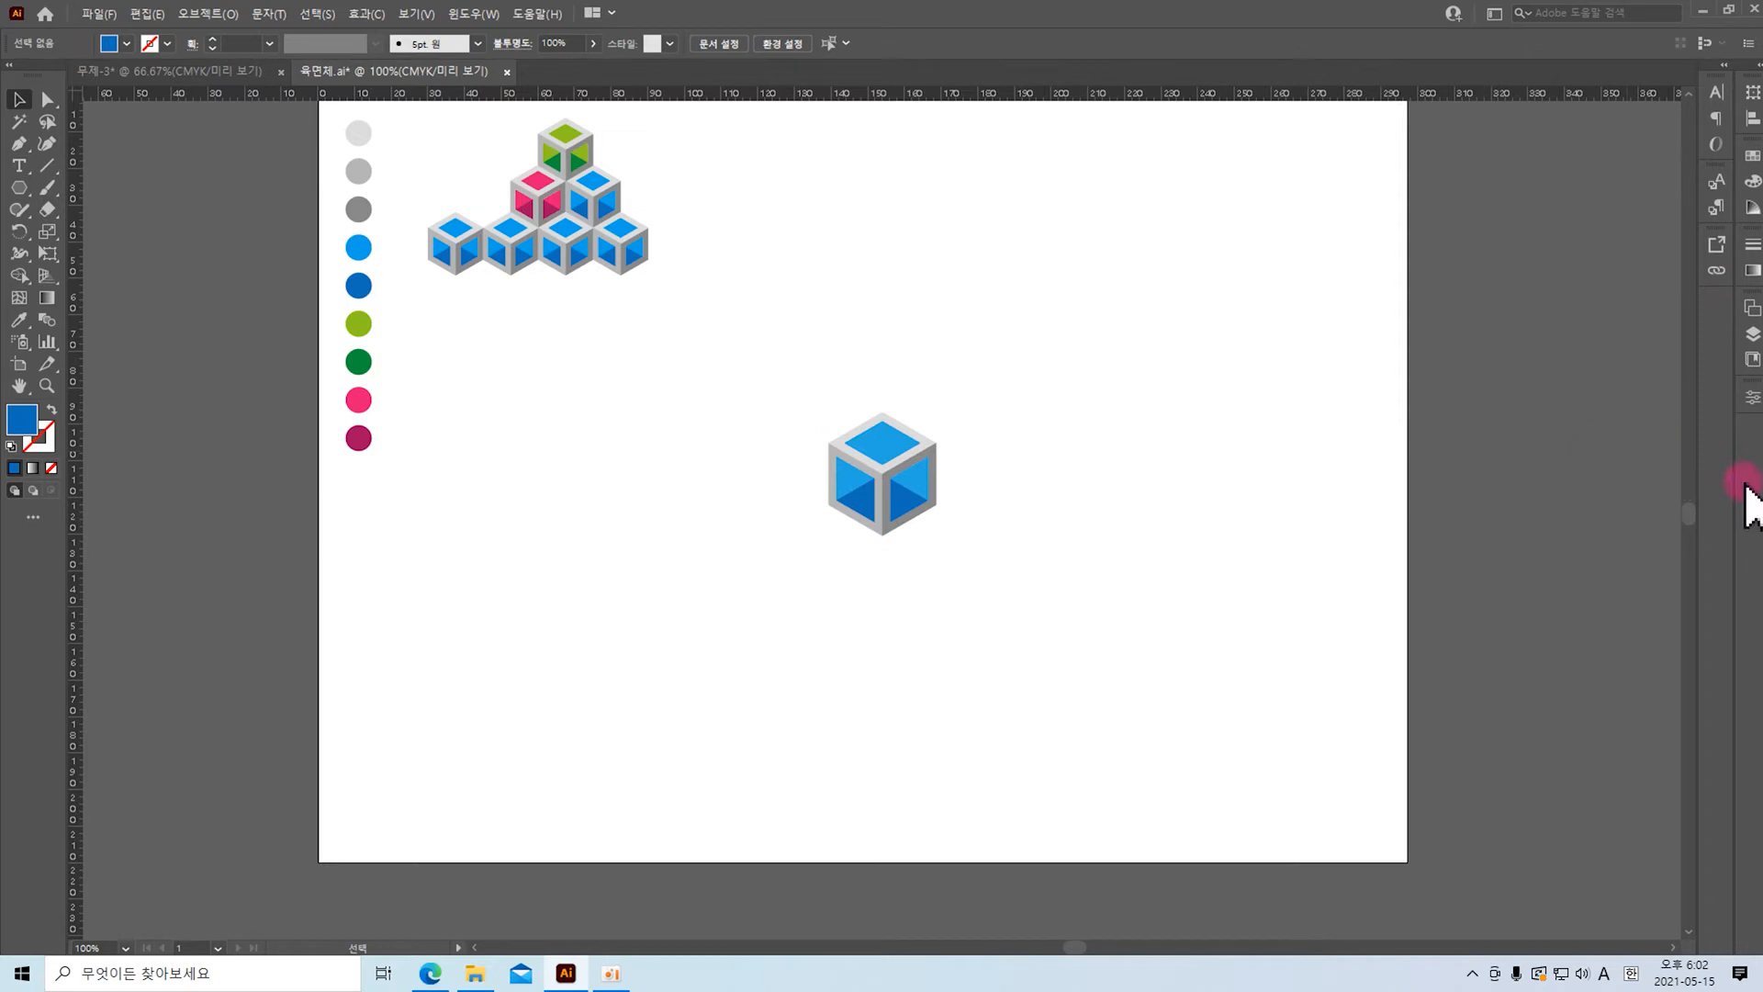
pyautogui.click(1752, 397)
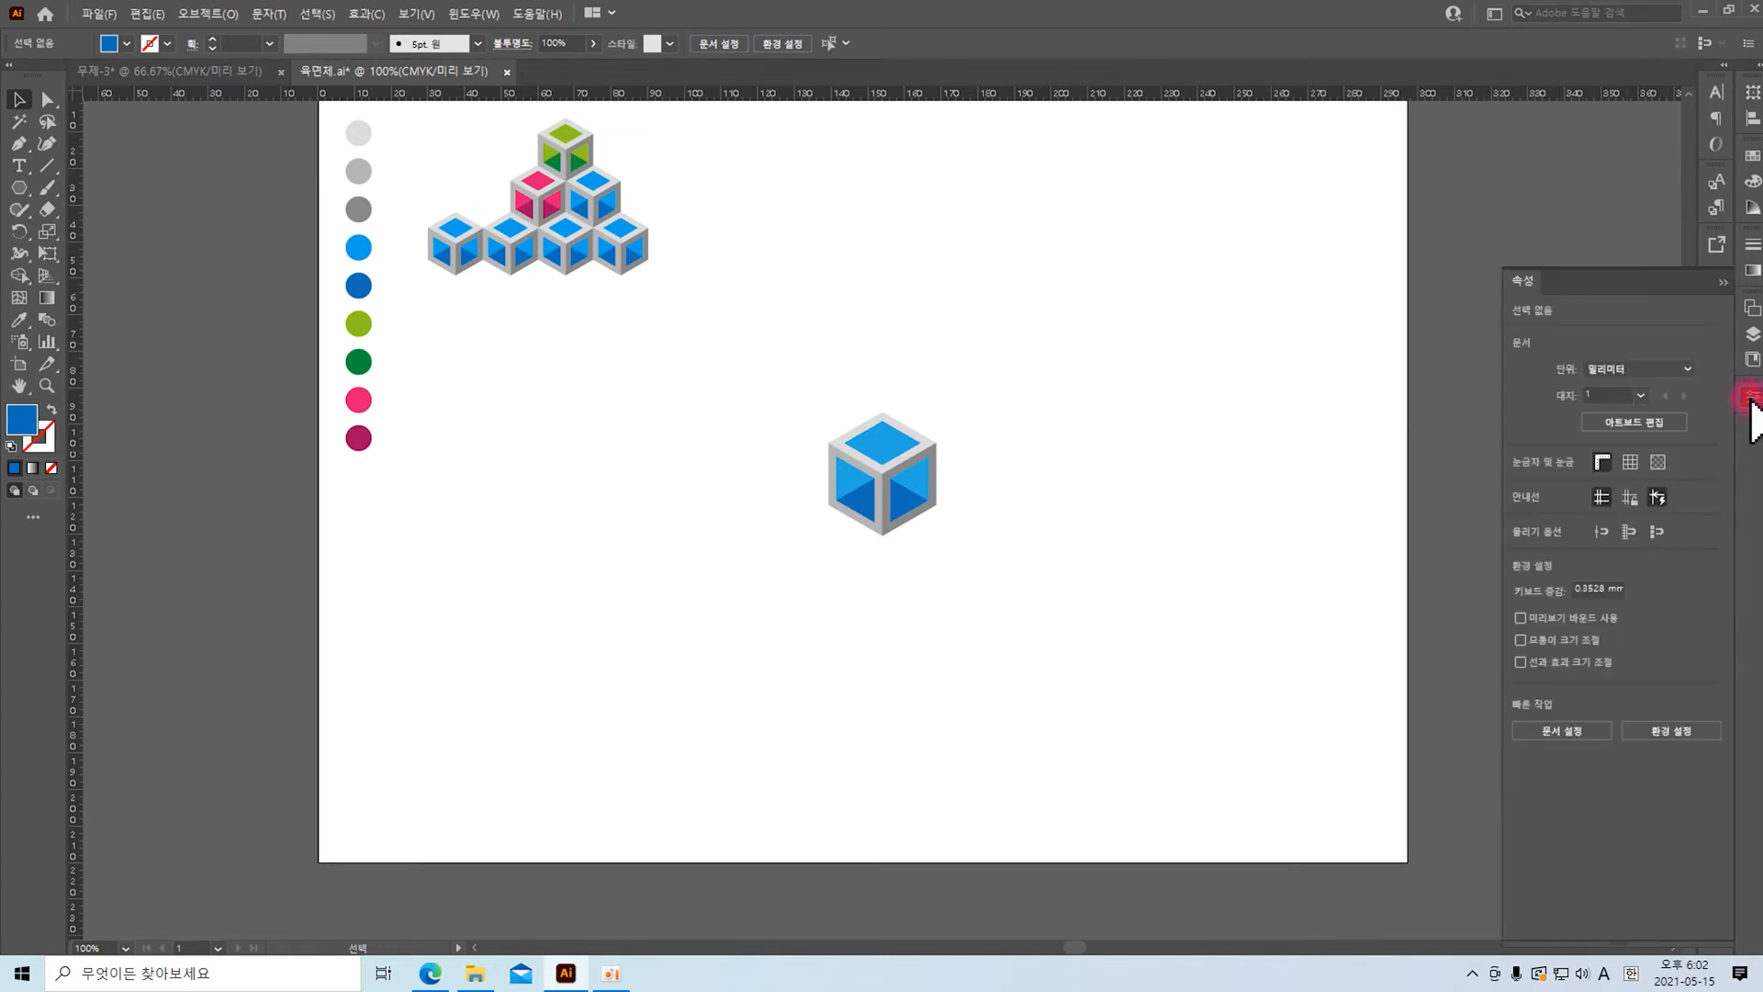
pyautogui.moveTo(1662, 277); pyautogui.dragTo(1552, 139)
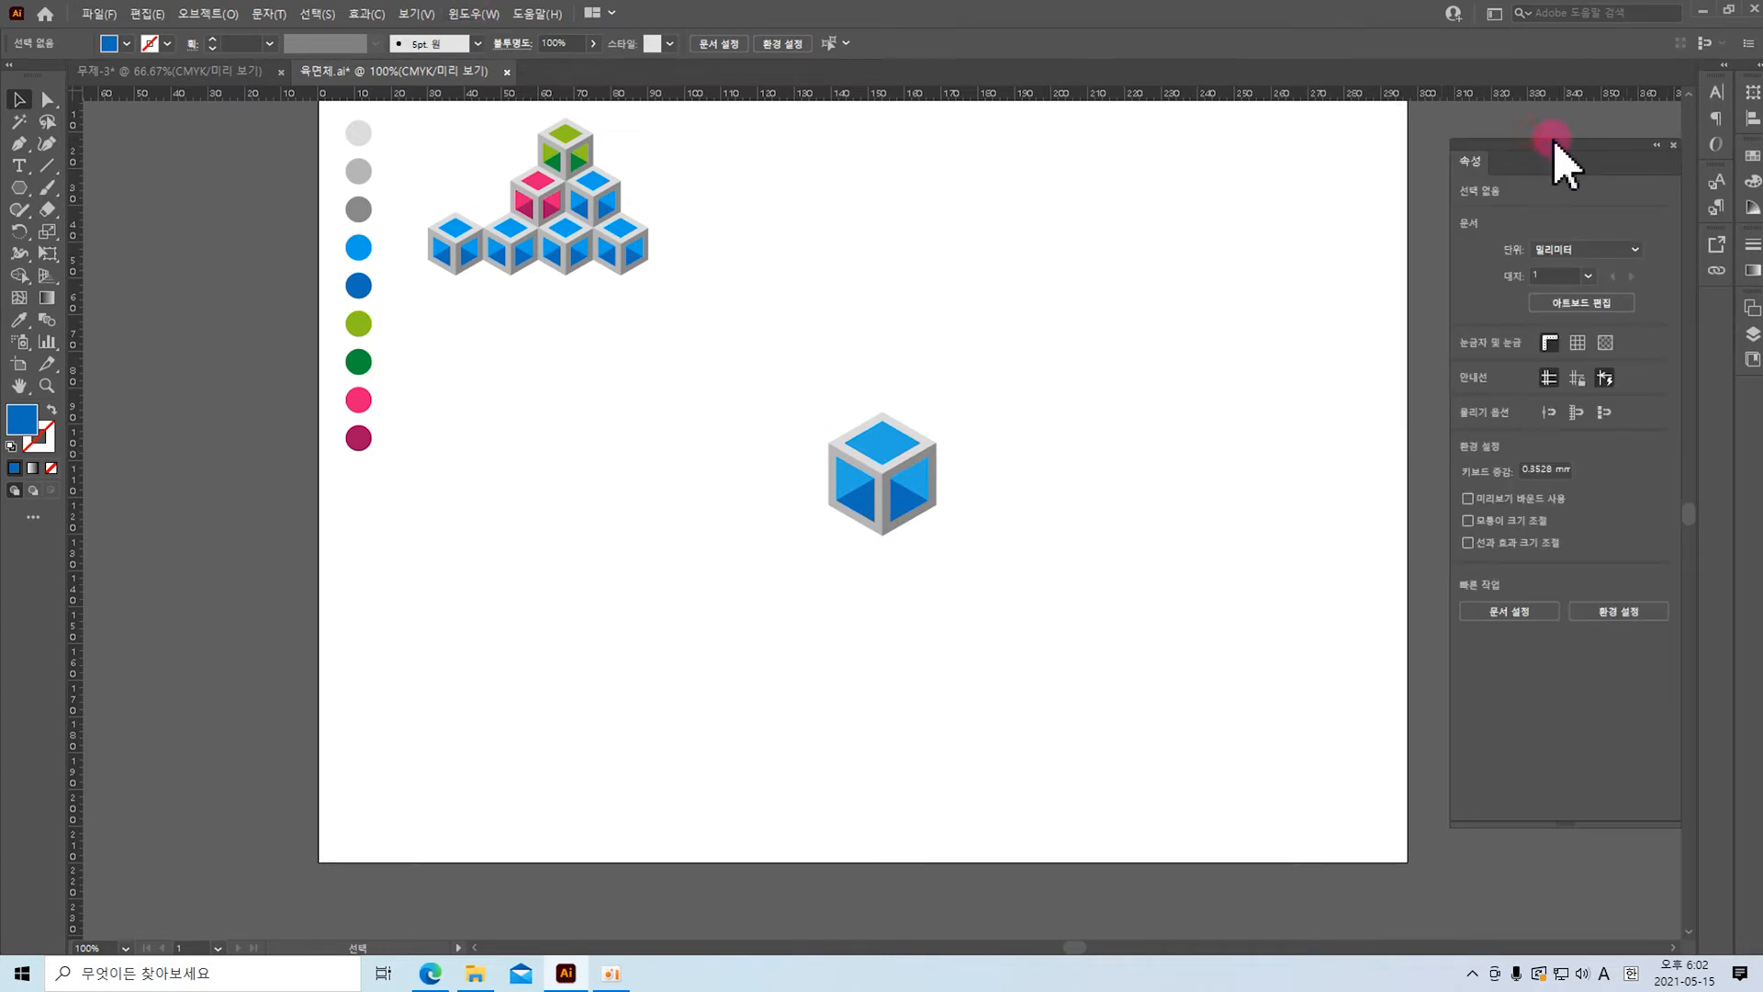
pyautogui.click(460, 14)
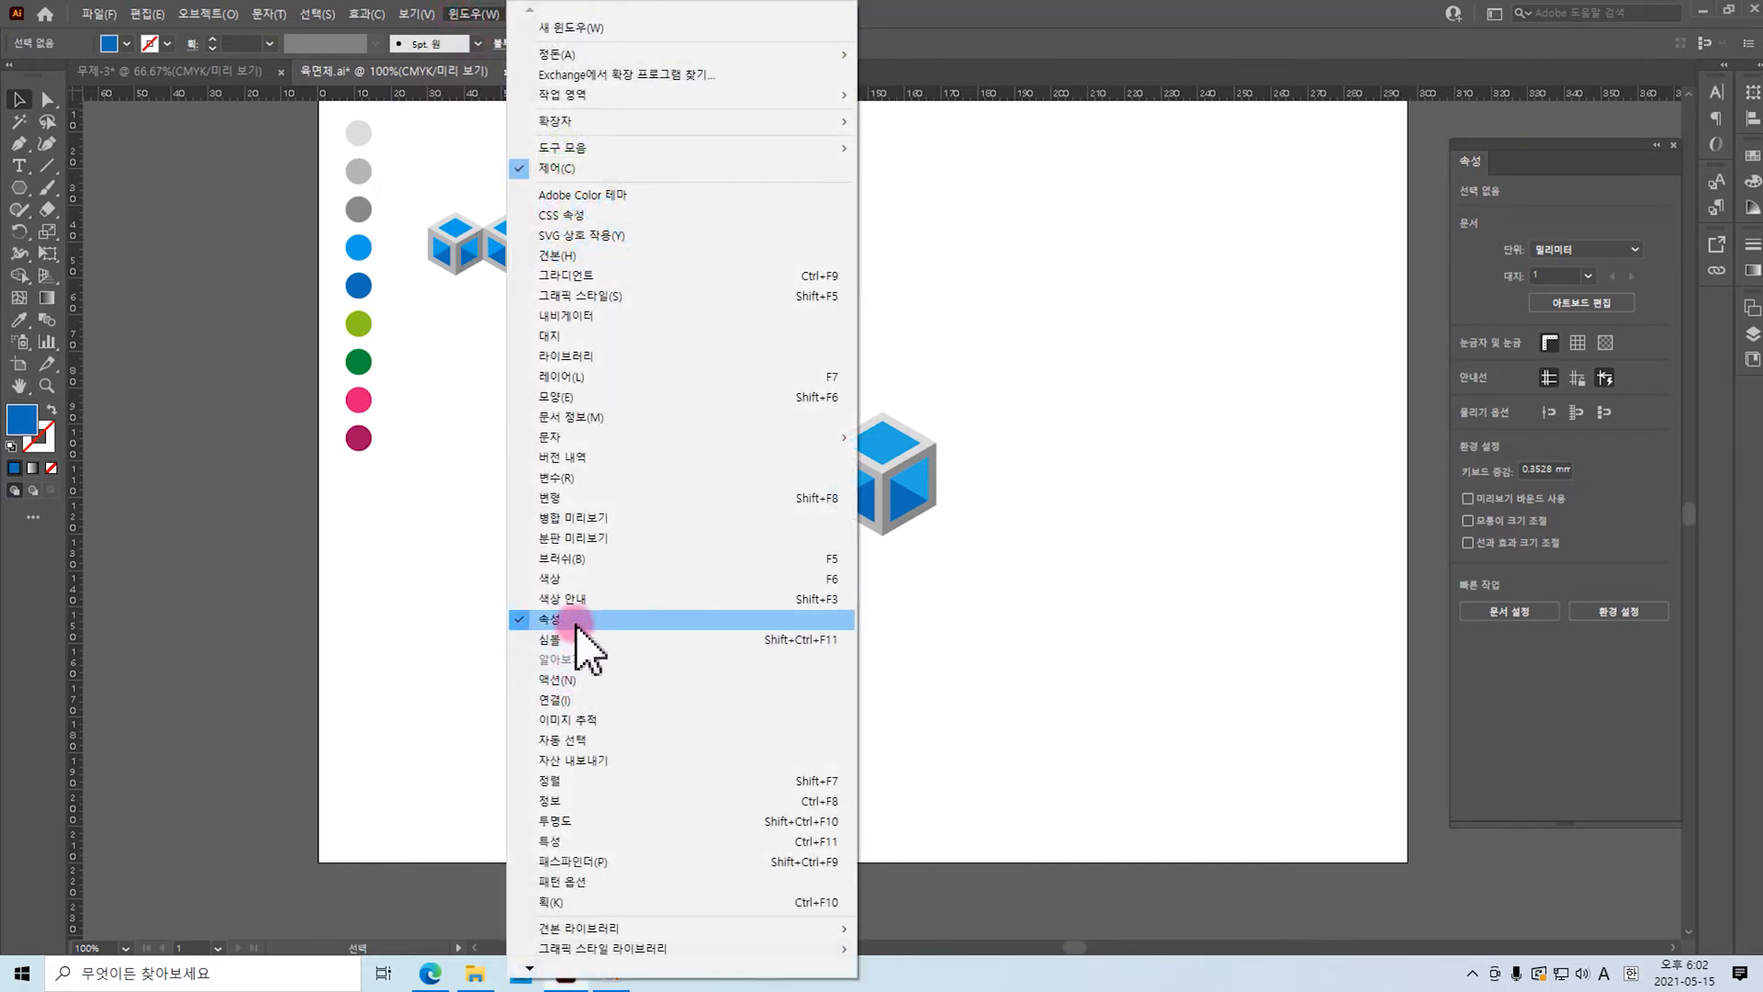
pyautogui.click(1589, 695)
# Step: Turn the whole cube into a grid repeat and move the repeat toward the middle of the artboard
pyautogui.moveTo(764, 384); pyautogui.dragTo(971, 574)
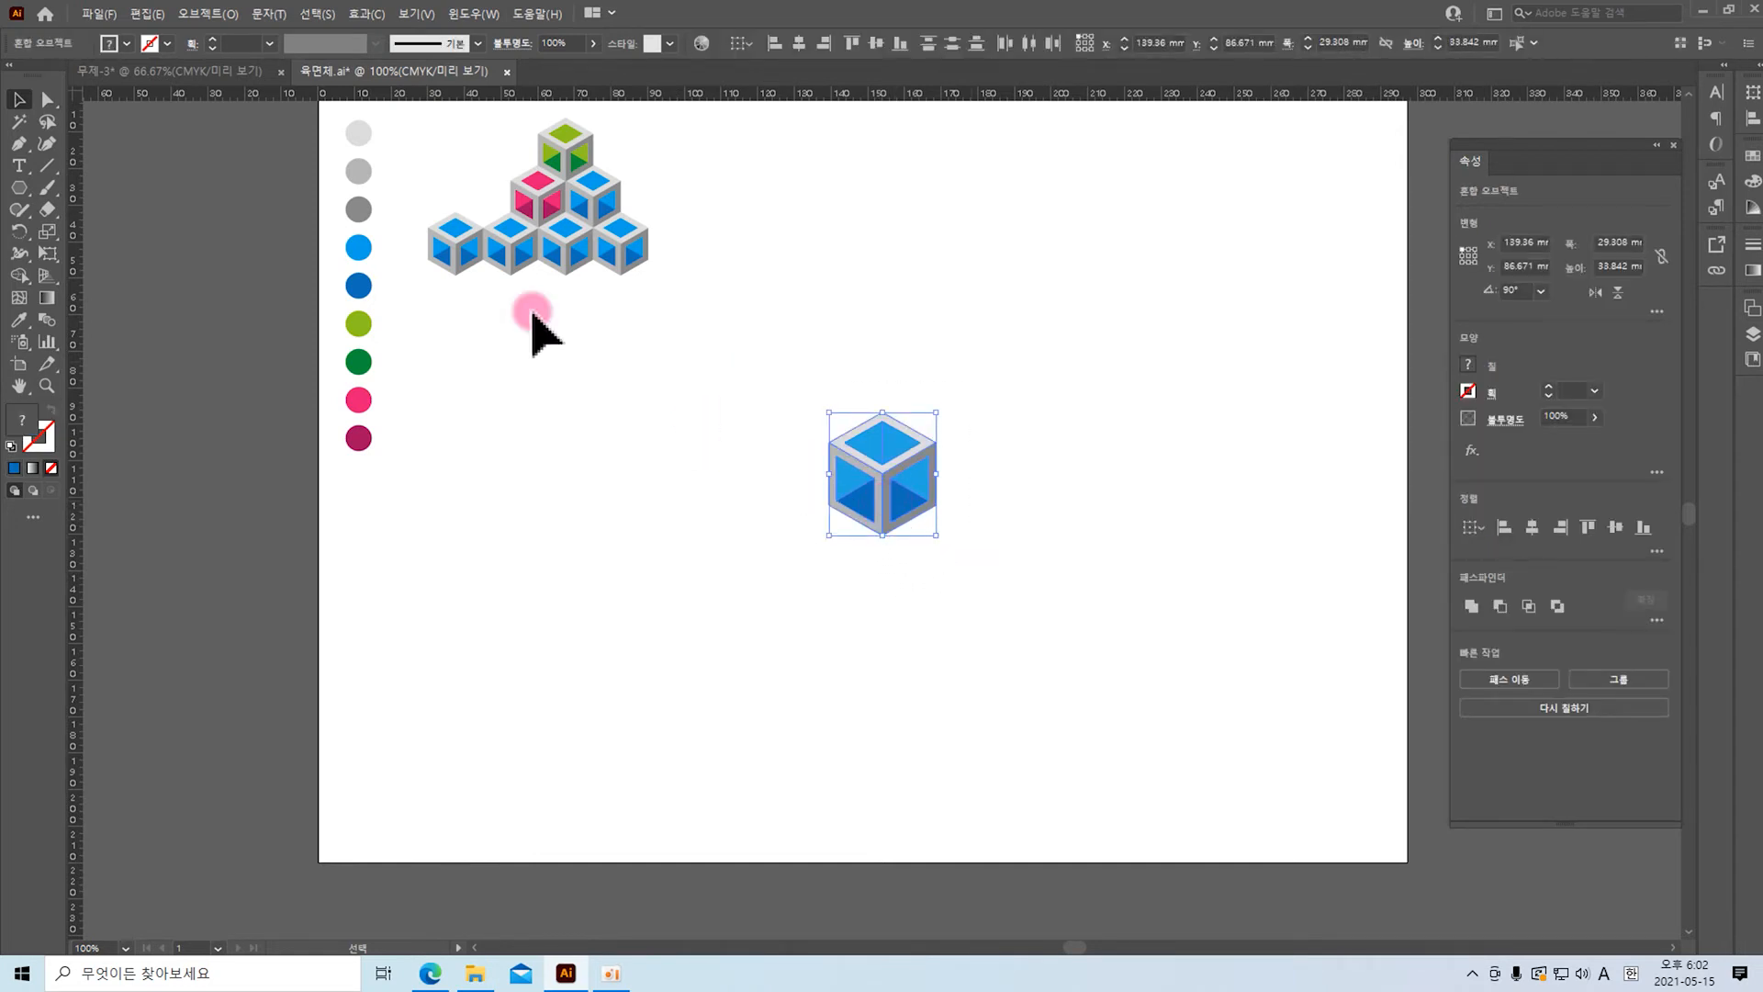
pyautogui.click(208, 15)
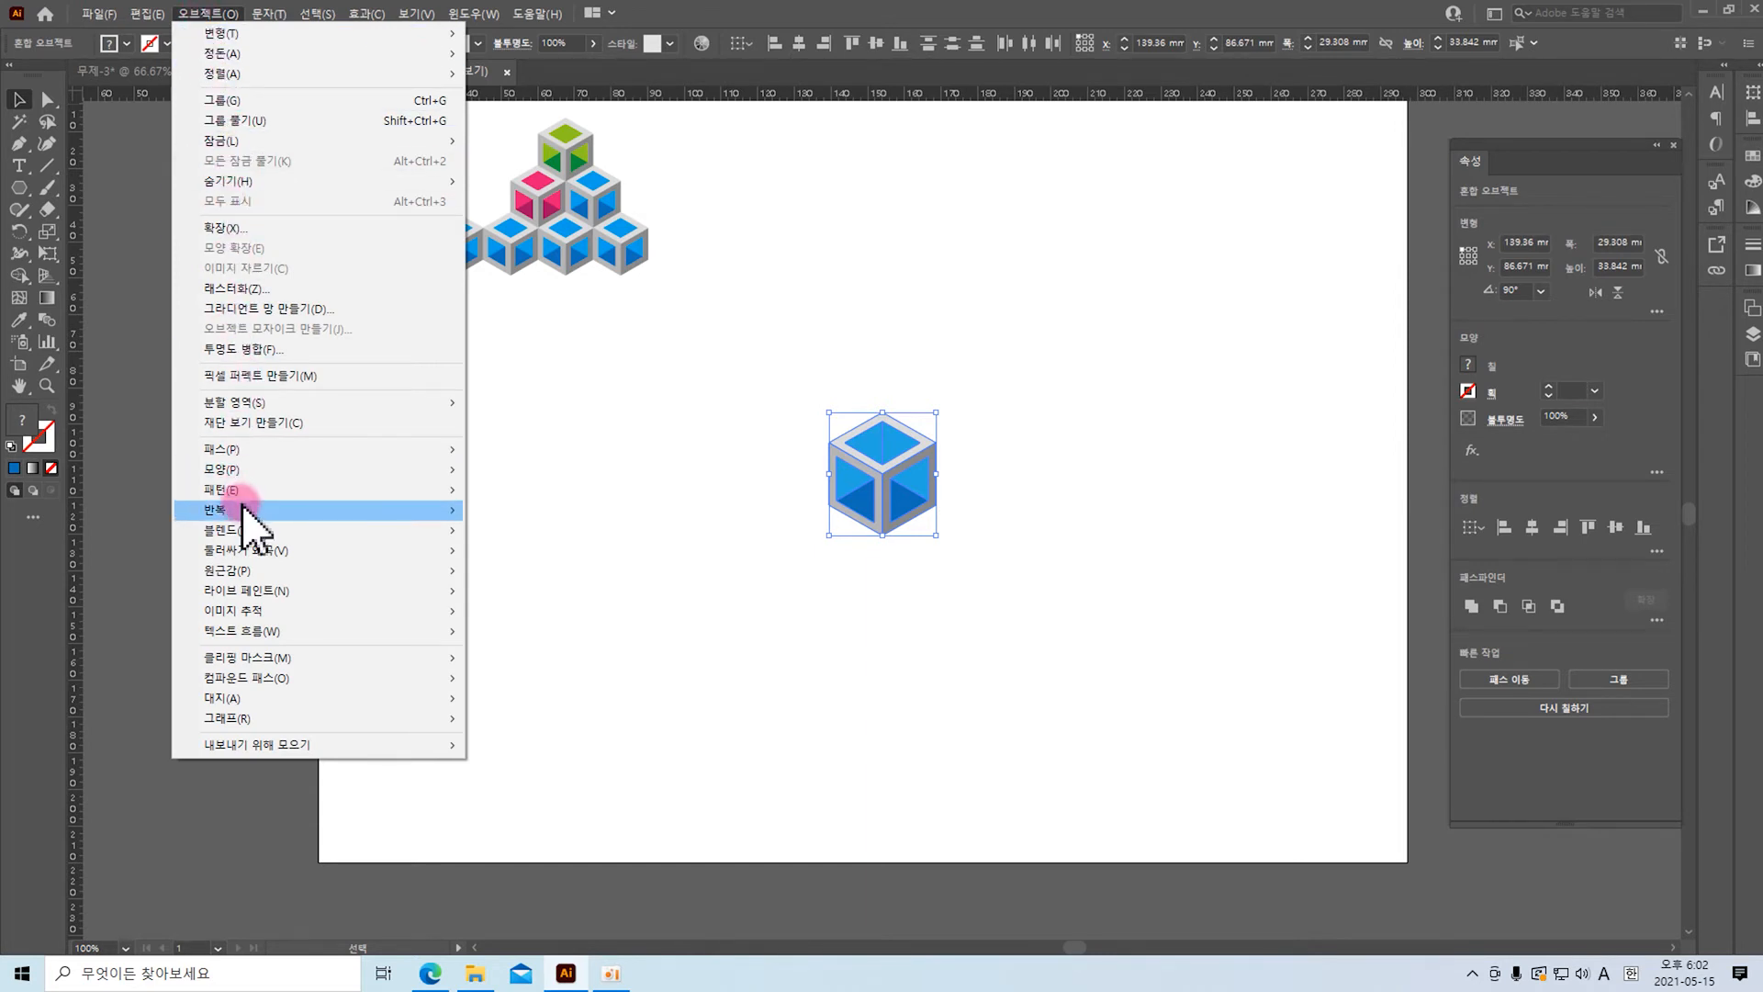
pyautogui.moveTo(244, 512)
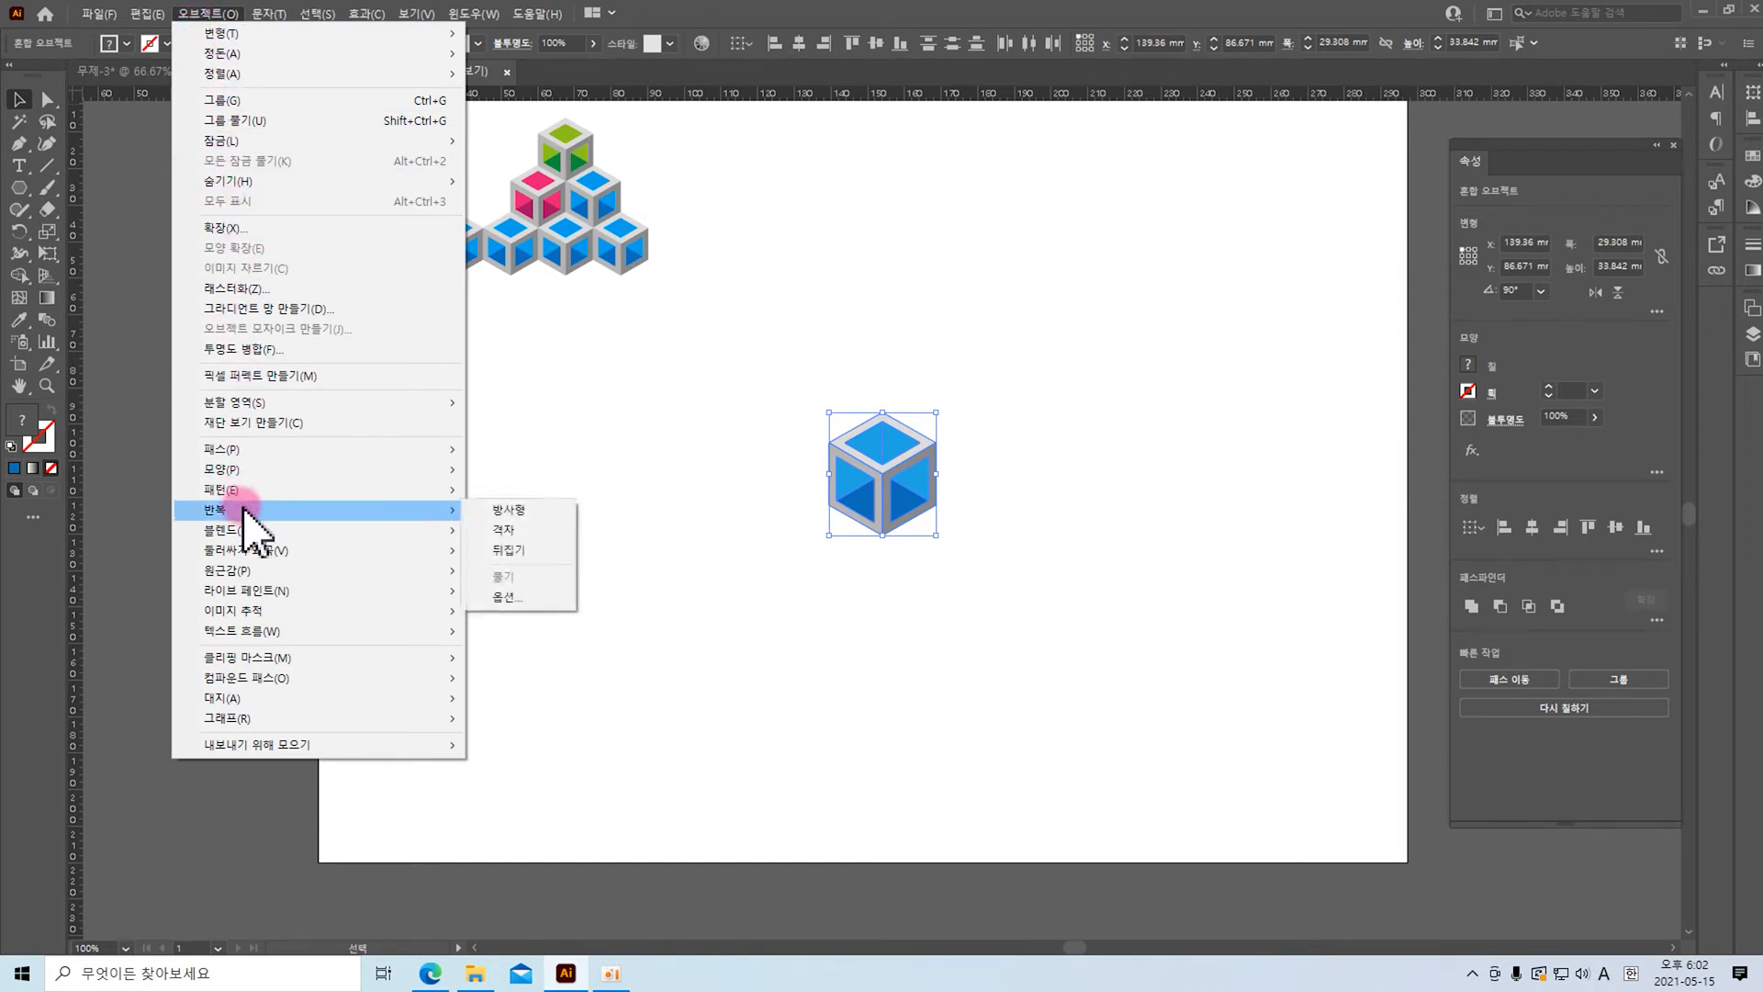
pyautogui.click(526, 535)
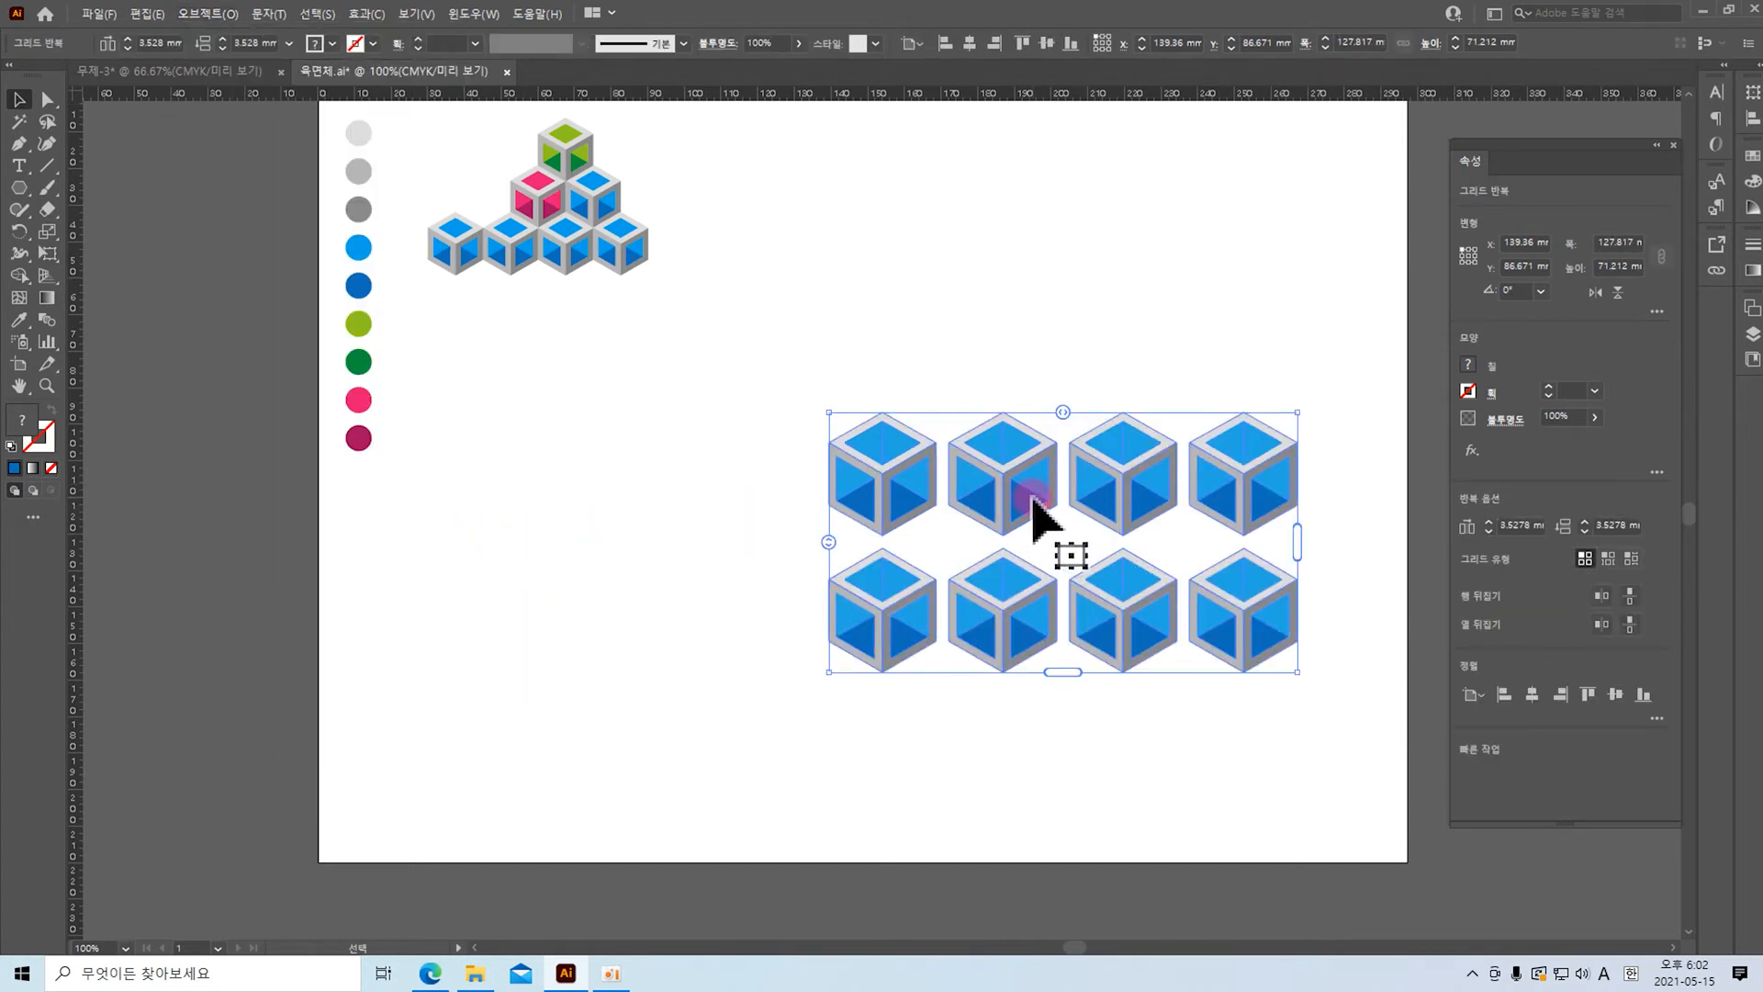
pyautogui.moveTo(992, 482); pyautogui.dragTo(799, 422)
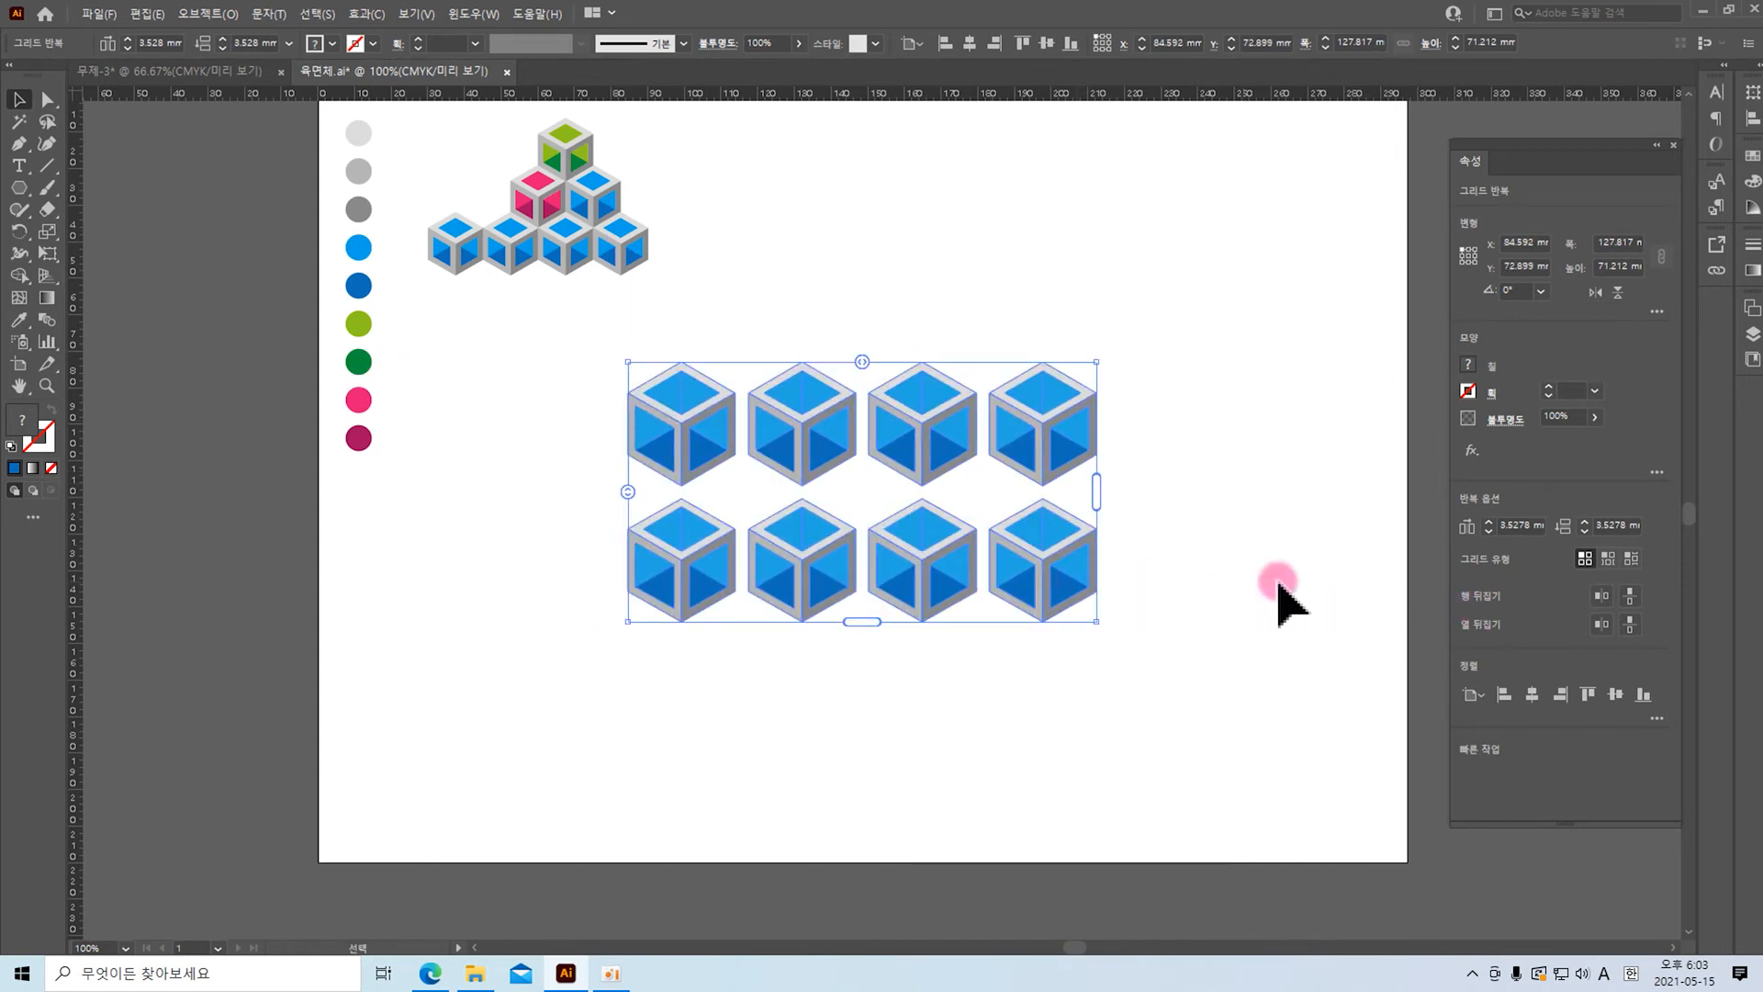
# Step: Set the cube repeat's grid type to brick by row and its horizontal spacing to 0 mm
pyautogui.click(1608, 557)
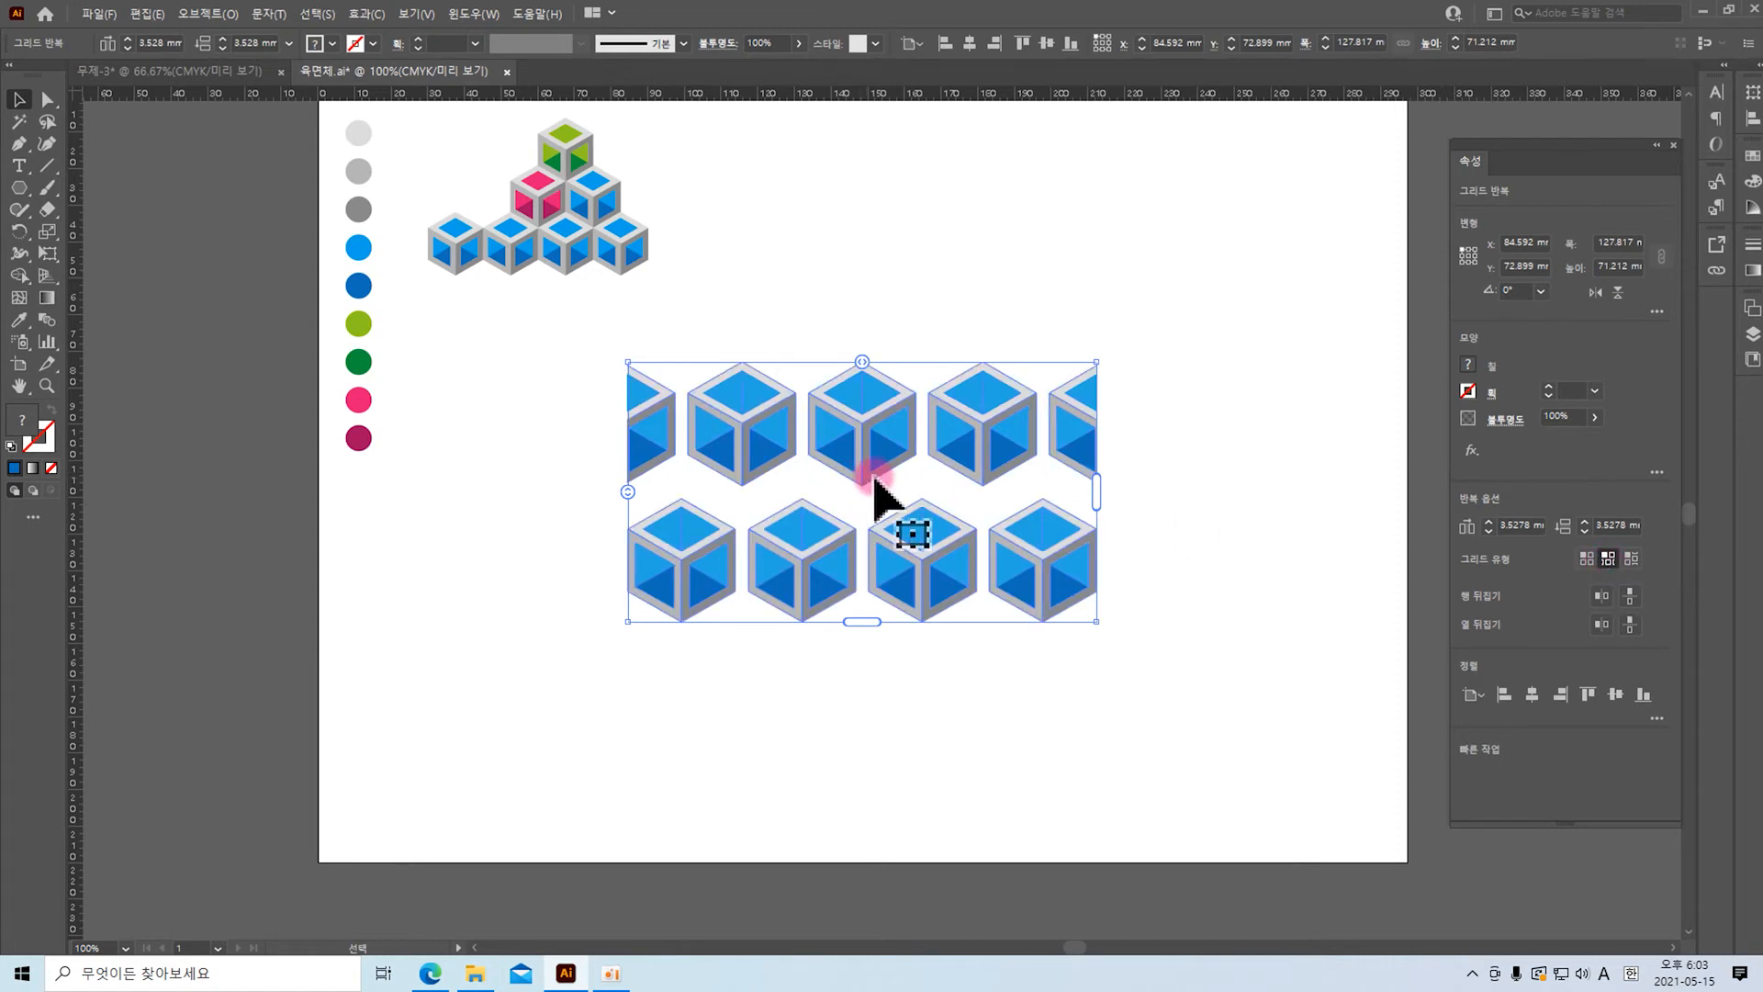
pyautogui.click(1582, 558)
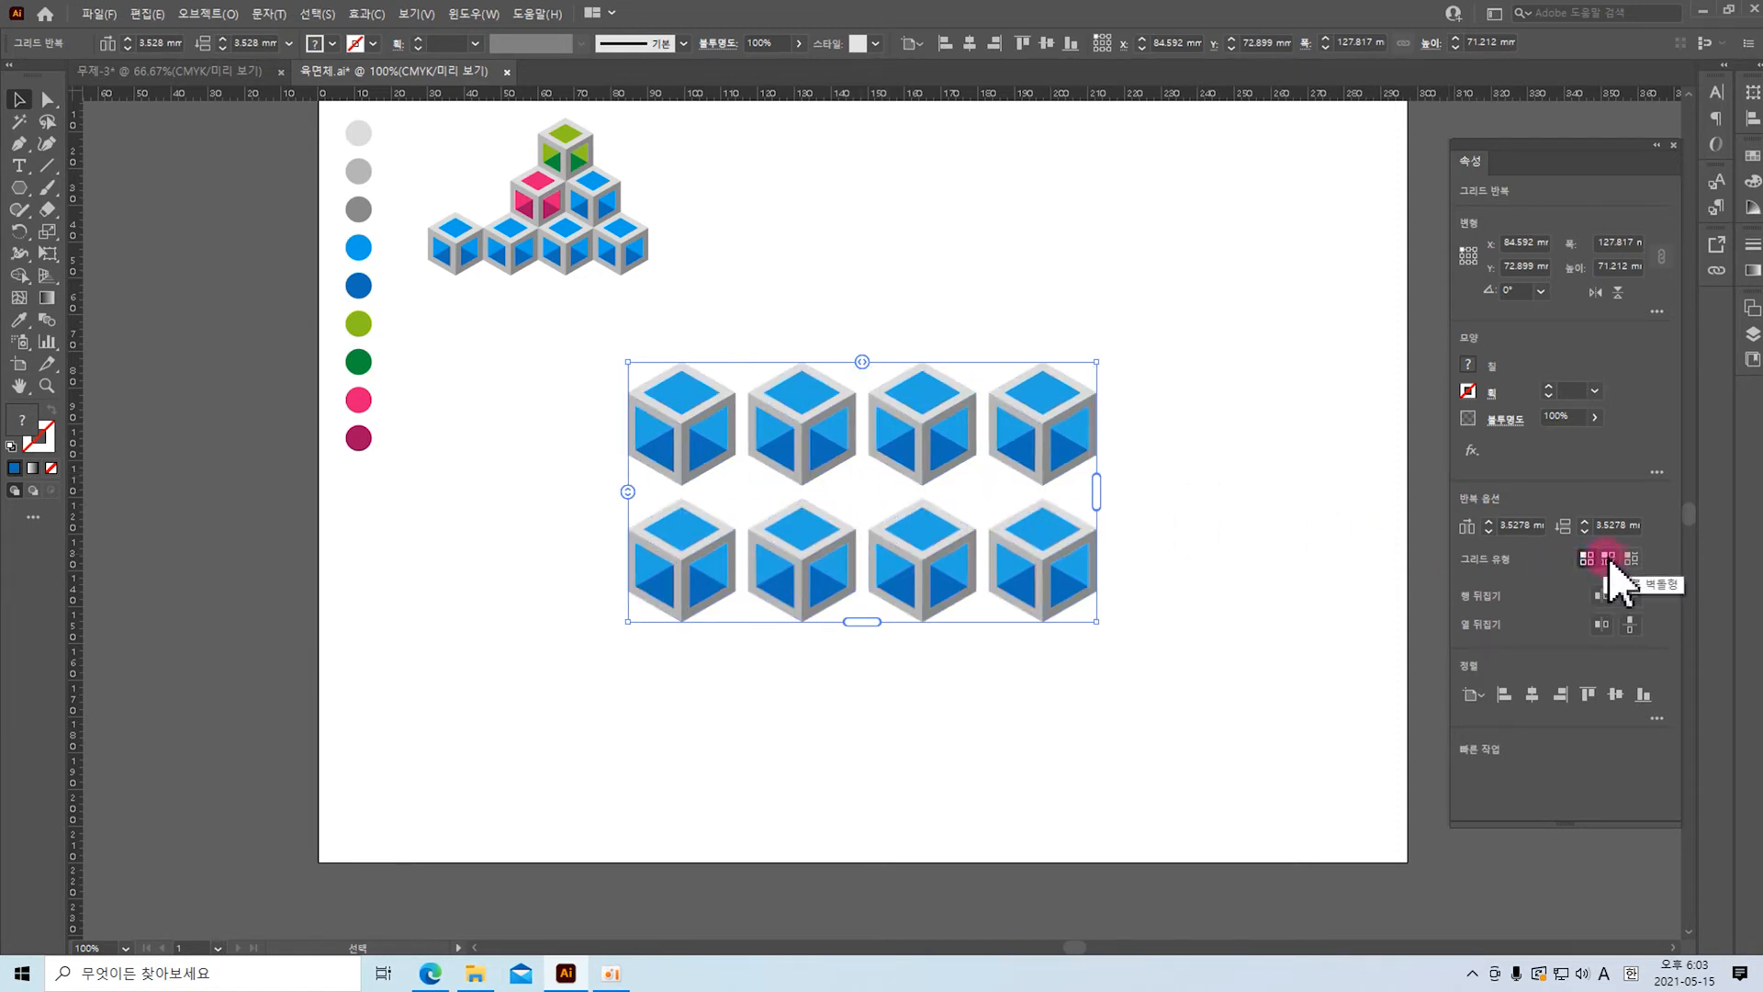
pyautogui.click(1608, 557)
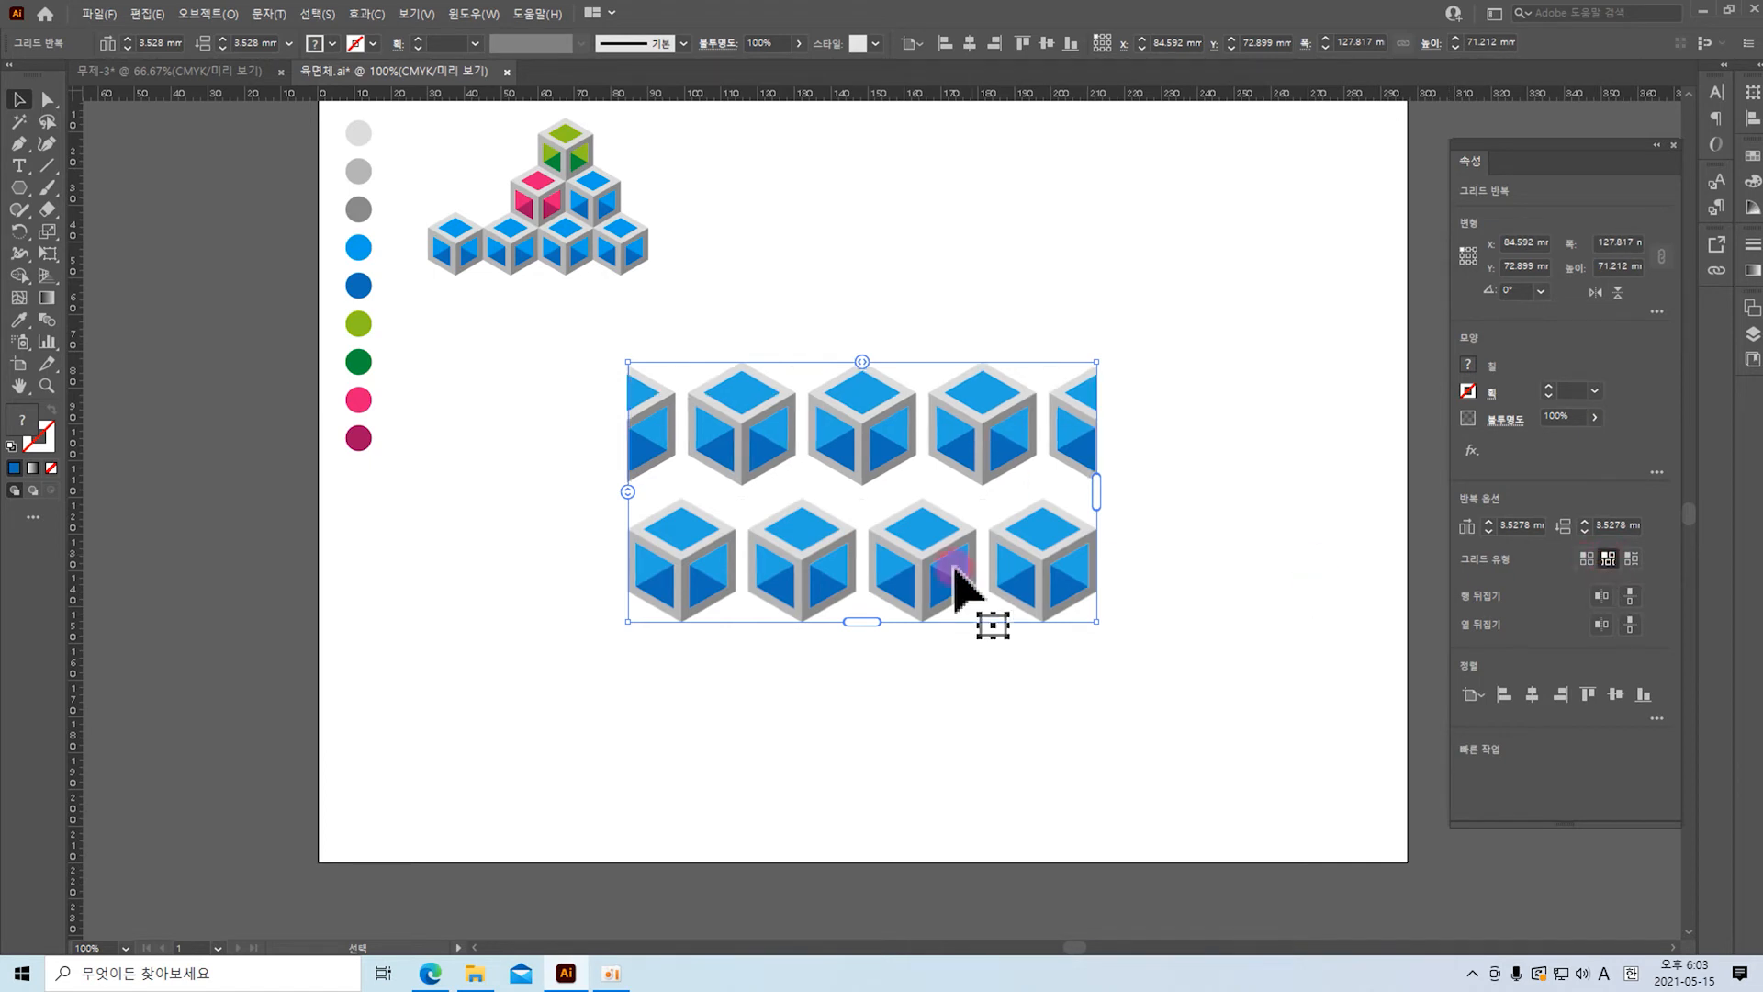
pyautogui.click(1048, 557)
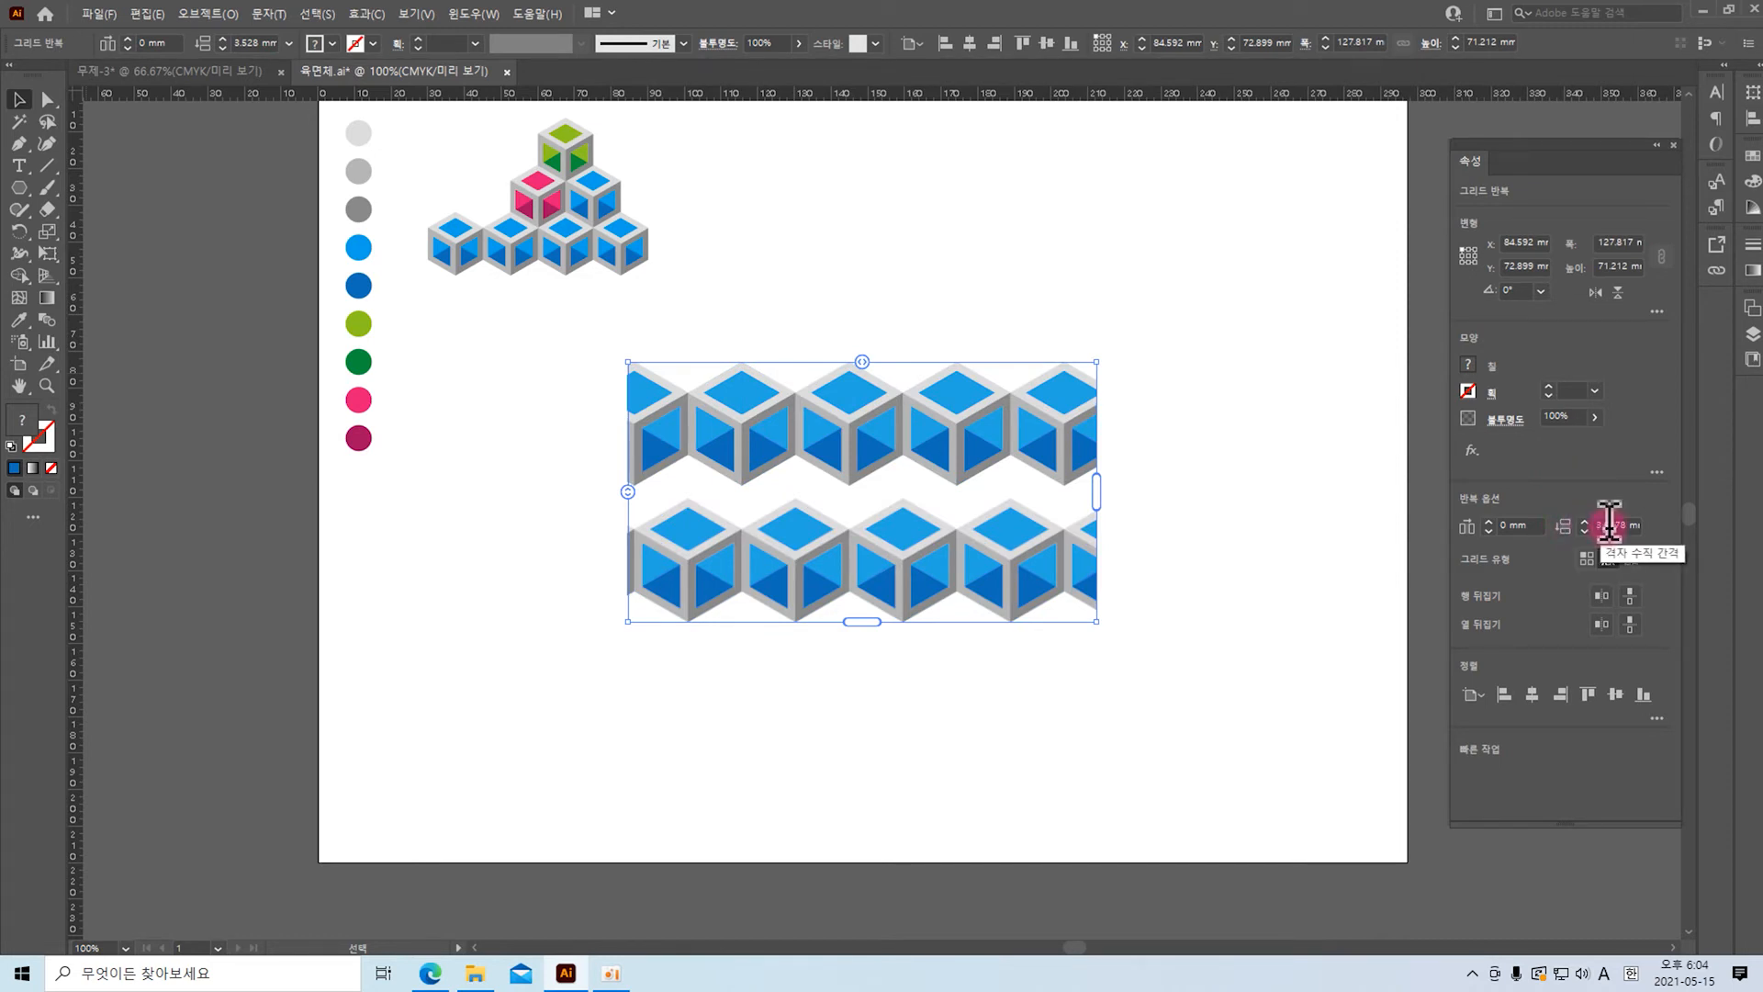
# Step: Reduce the grid repeat's vertical spacing to -9 mm so the cube rows interlock
pyautogui.write('-2')
pyautogui.press('Return')
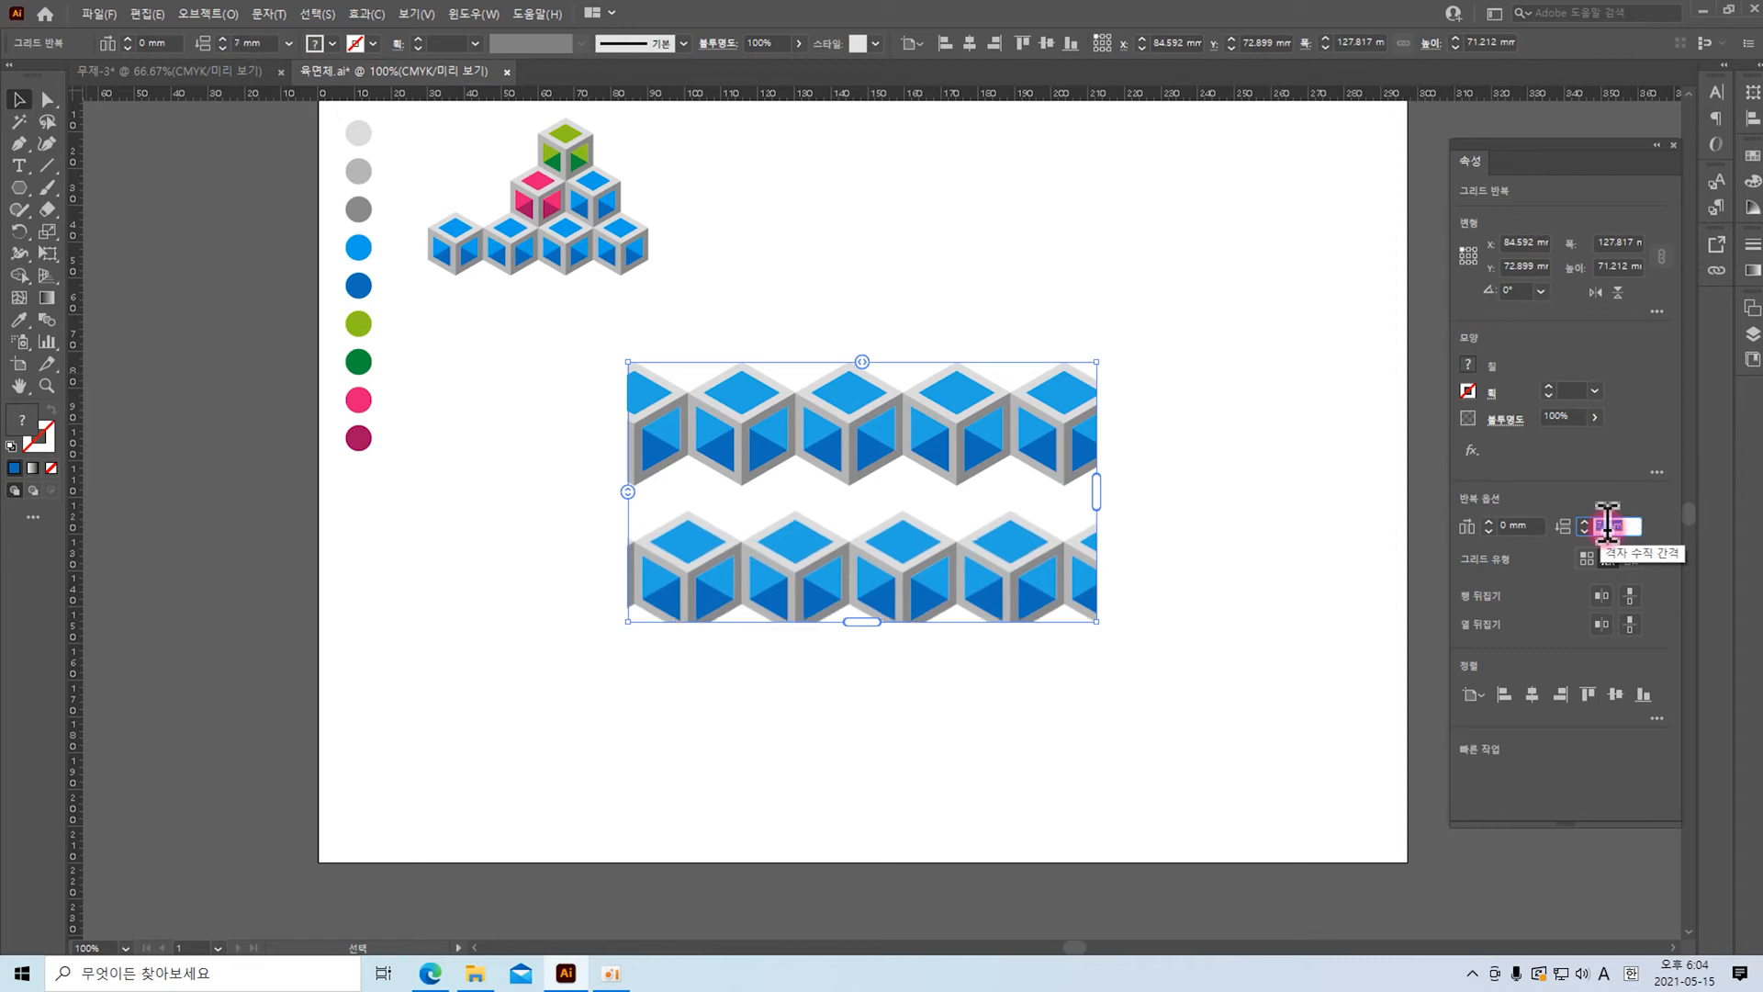
pyautogui.press('Down')
pyautogui.press('Down')
pyautogui.press('Down')
pyautogui.press('Down')
pyautogui.press('Down')
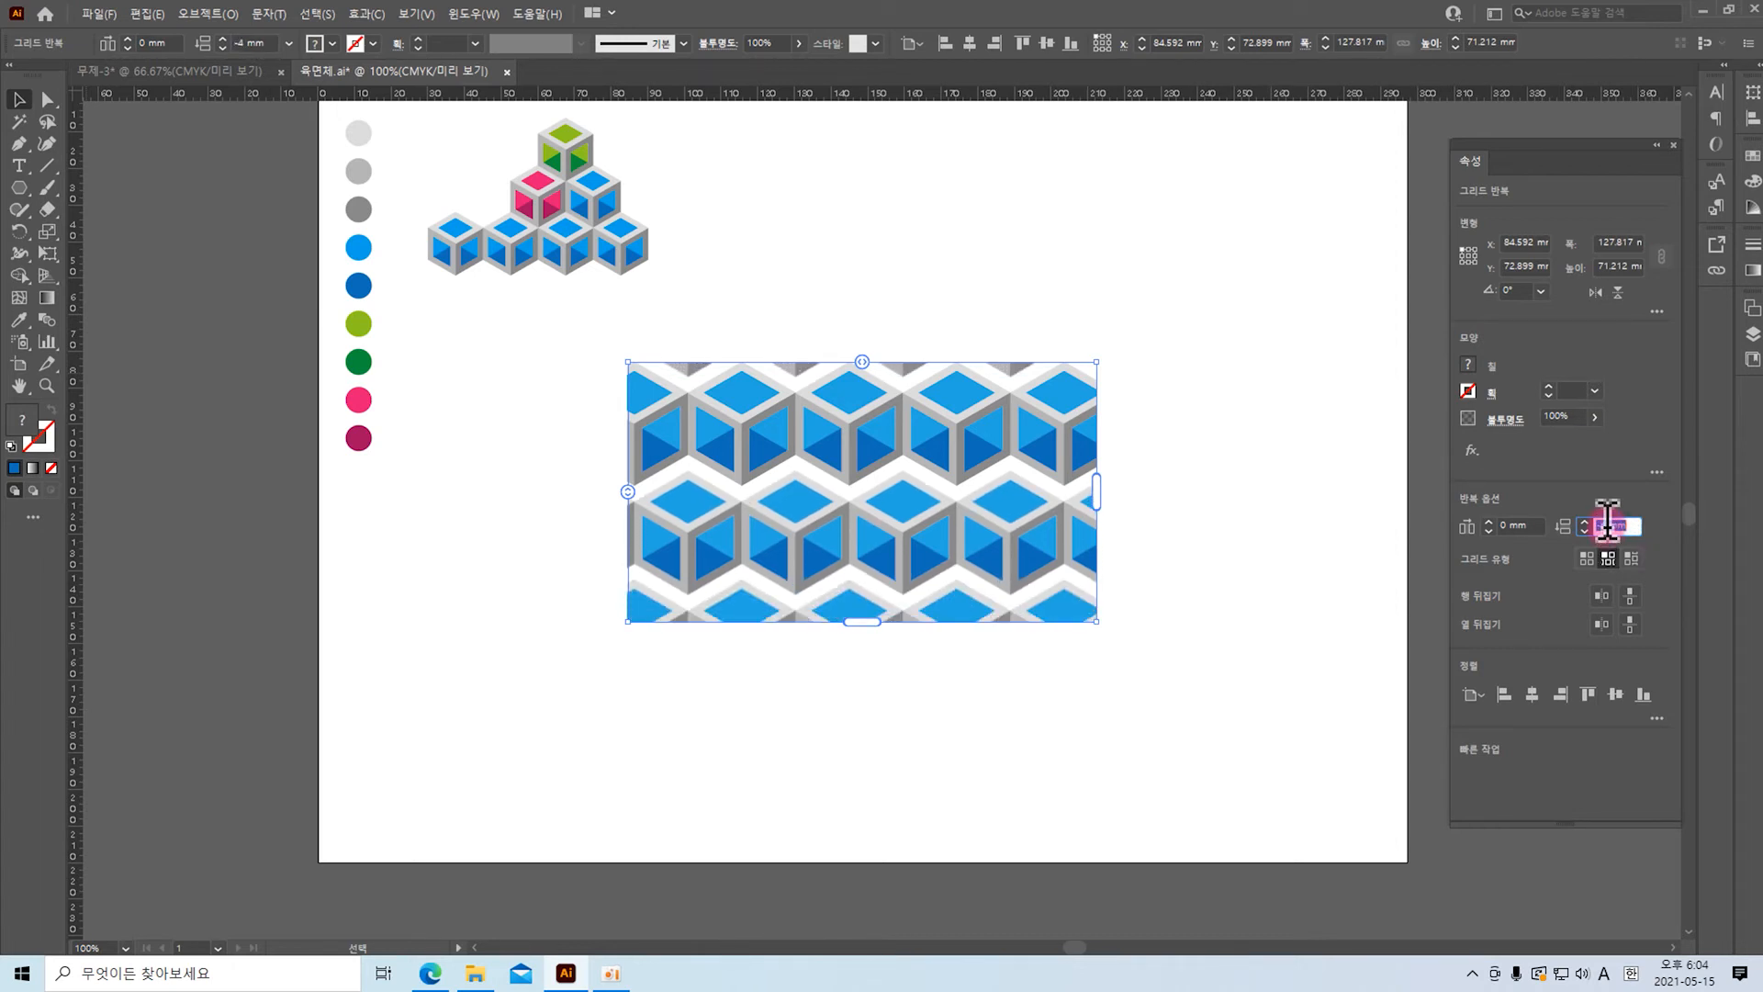
pyautogui.press('Down')
pyautogui.press('Down')
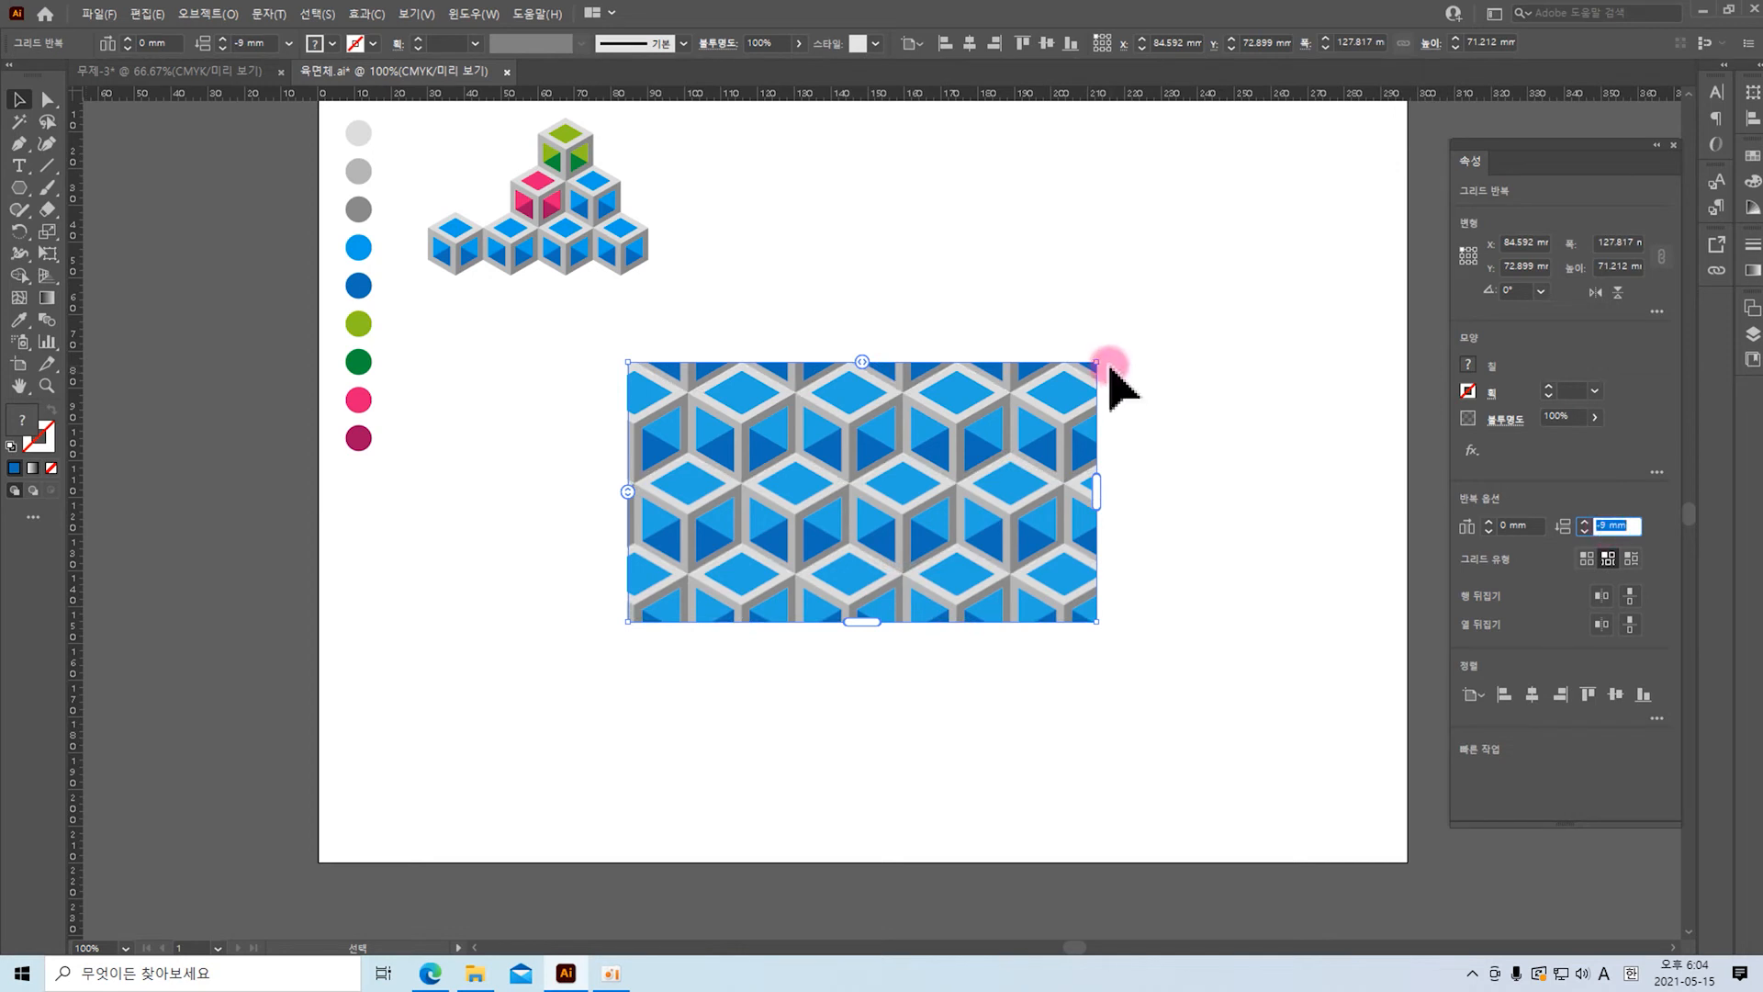
# Step: Enlarge the cube grid repeat to about 271 × 158 mm, covering the artboard area below the sample pyramid
pyautogui.moveTo(1102, 493); pyautogui.dragTo(1408, 512)
pyautogui.moveTo(1029, 622); pyautogui.dragTo(1060, 863)
pyautogui.moveTo(1123, 742); pyautogui.dragTo(910, 665)
pyautogui.moveTo(1192, 783); pyautogui.dragTo(1393, 857)
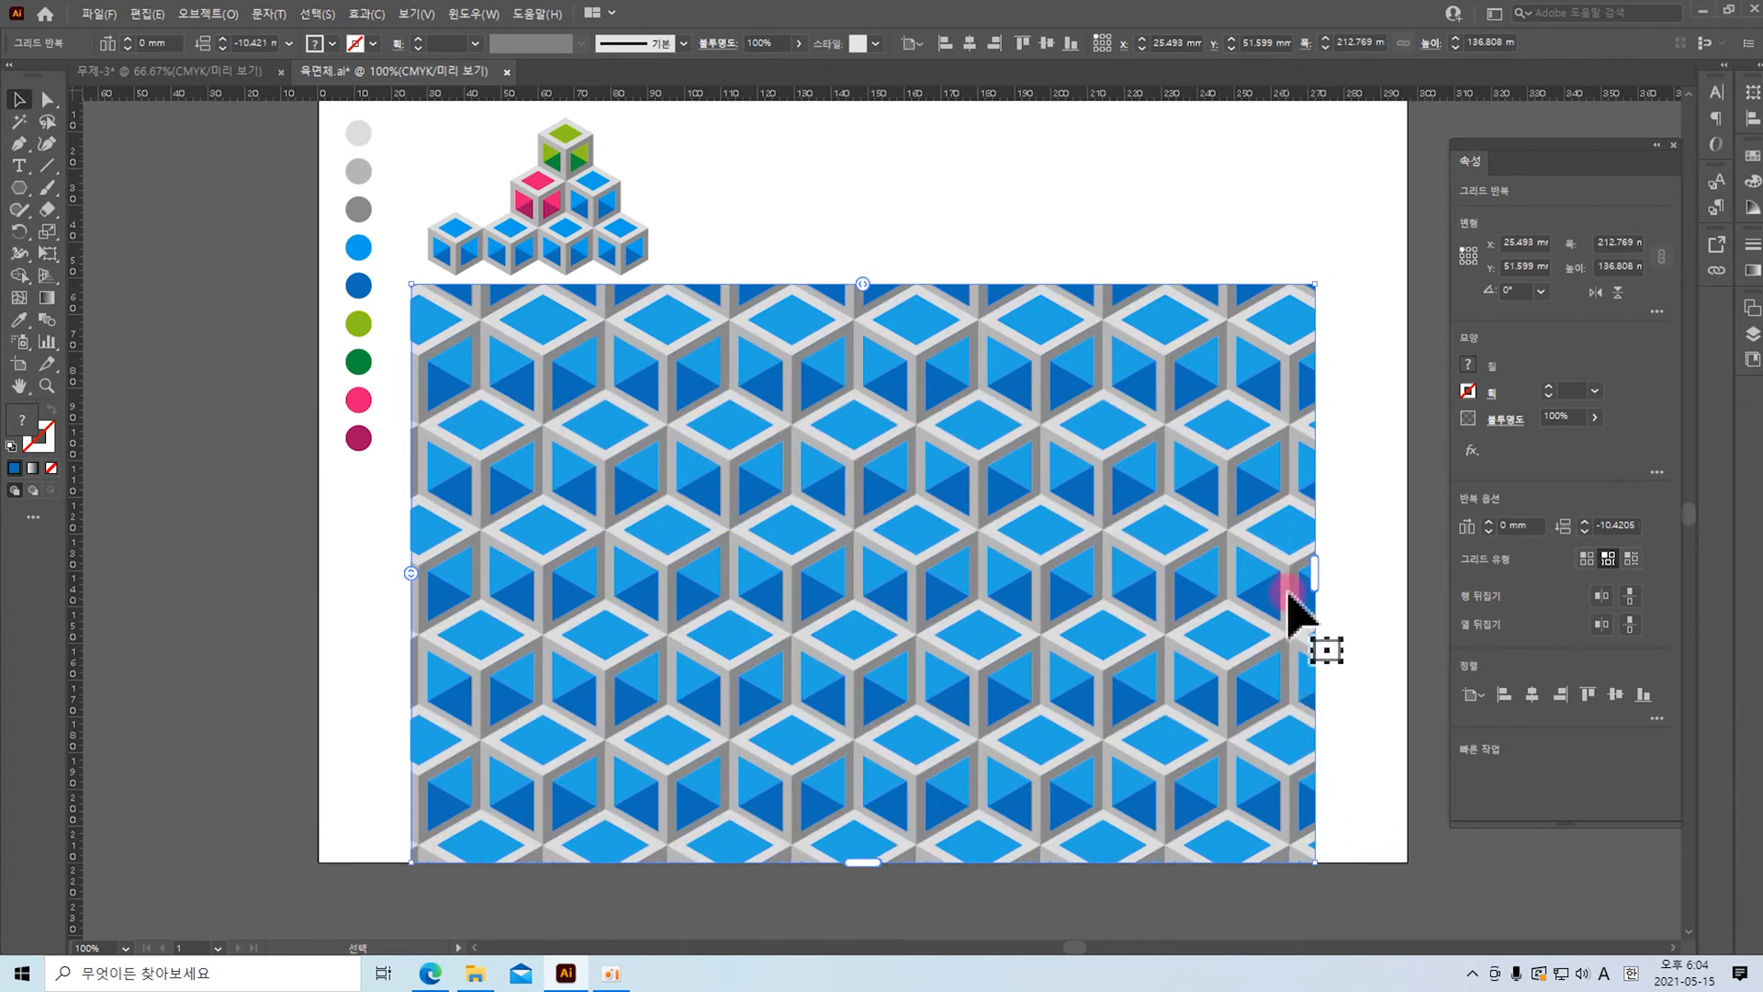
pyautogui.moveTo(1311, 579); pyautogui.dragTo(1408, 589)
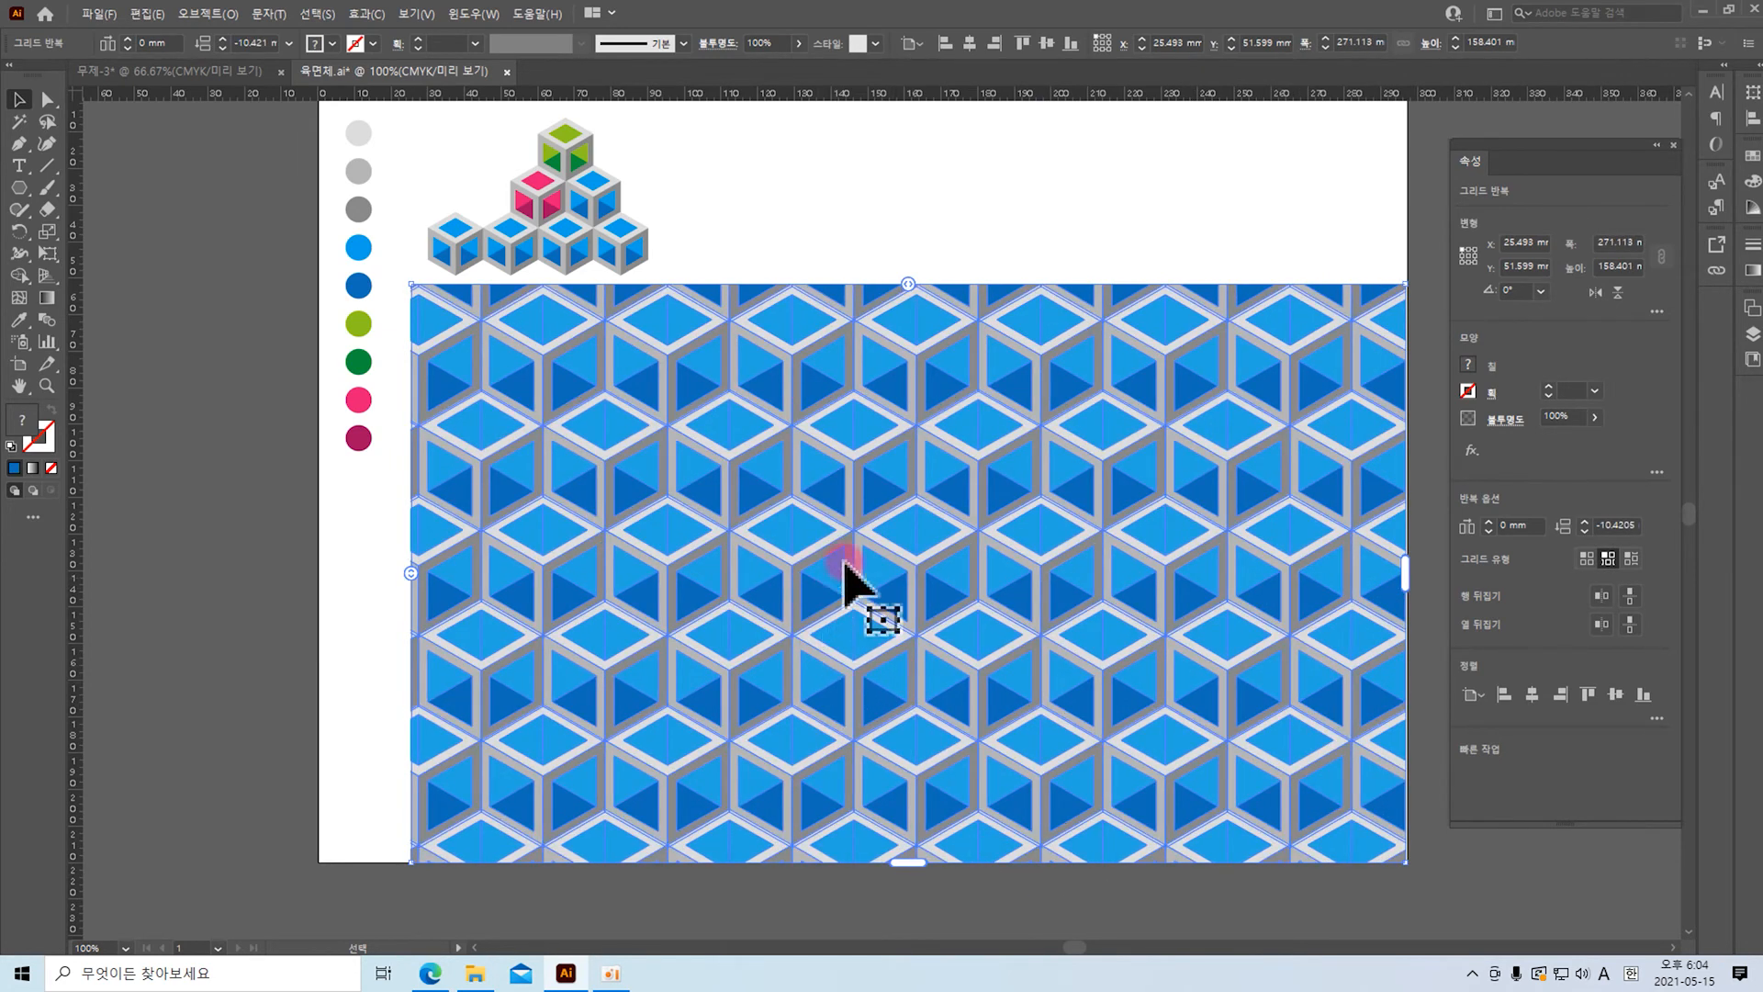
# Step: Display the artwork as outlines and set the cube grid repeat's vertical spacing to -10 mm to align the row edges
pyautogui.hotkey('ctrl', 'y')
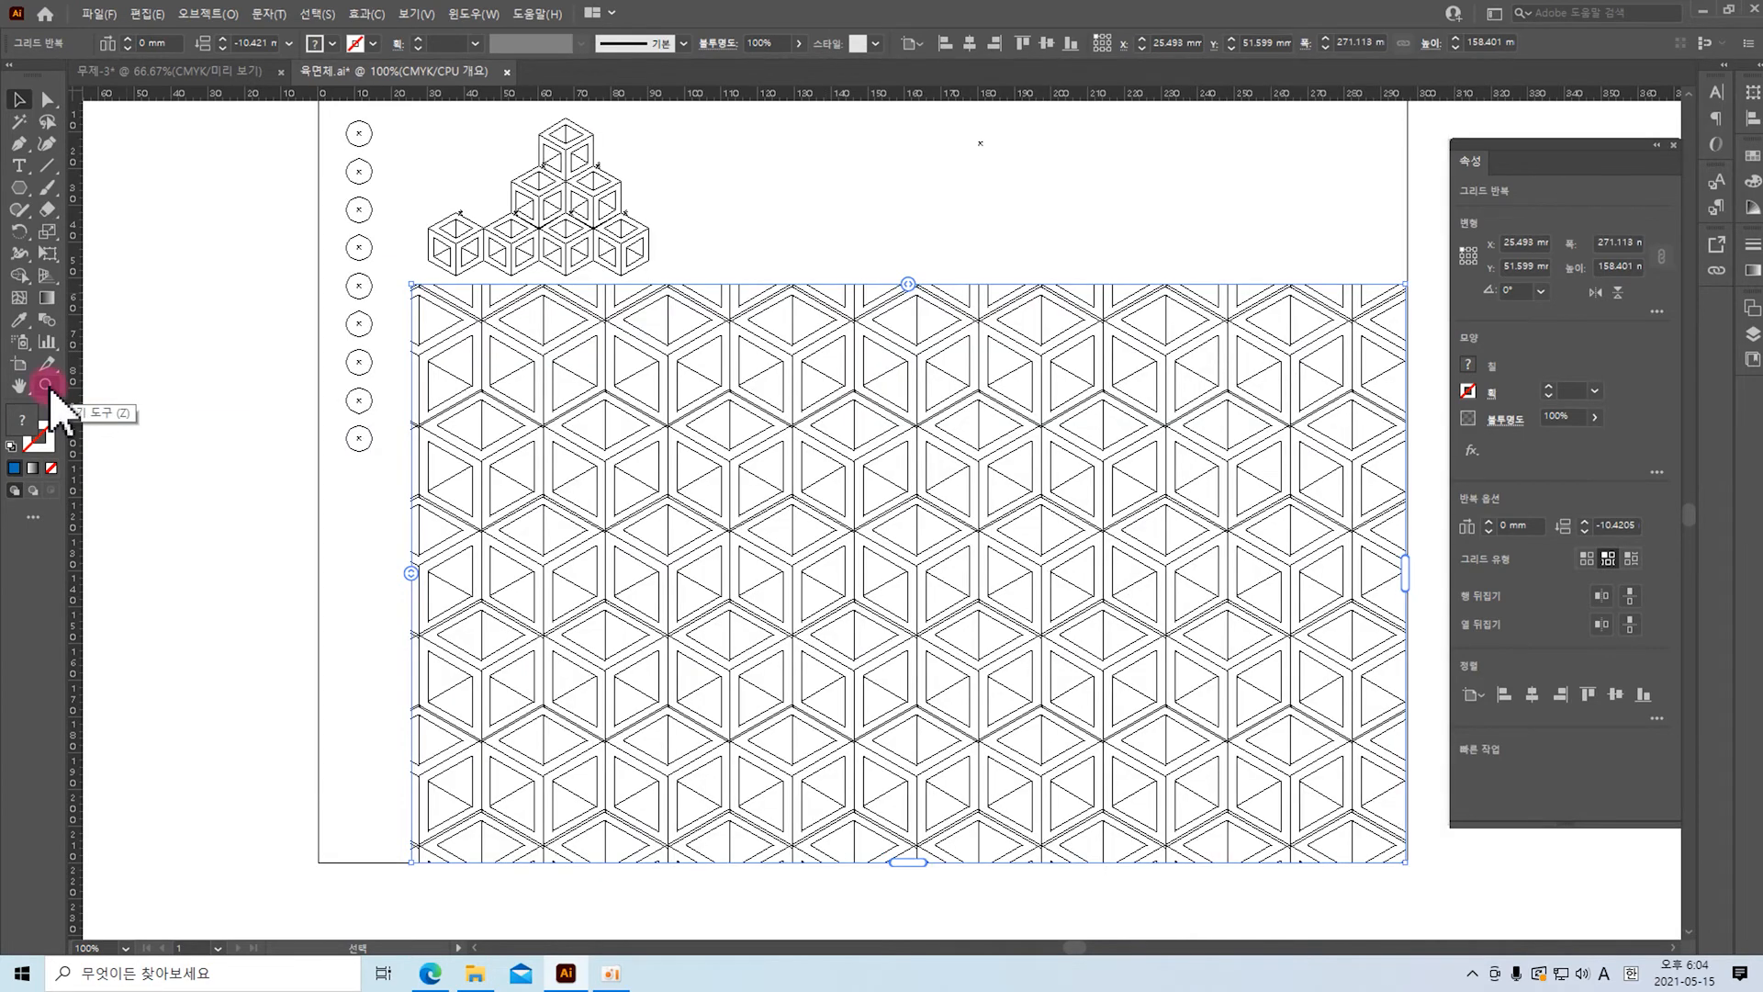
pyautogui.click(46, 384)
pyautogui.moveTo(779, 493); pyautogui.dragTo(969, 629)
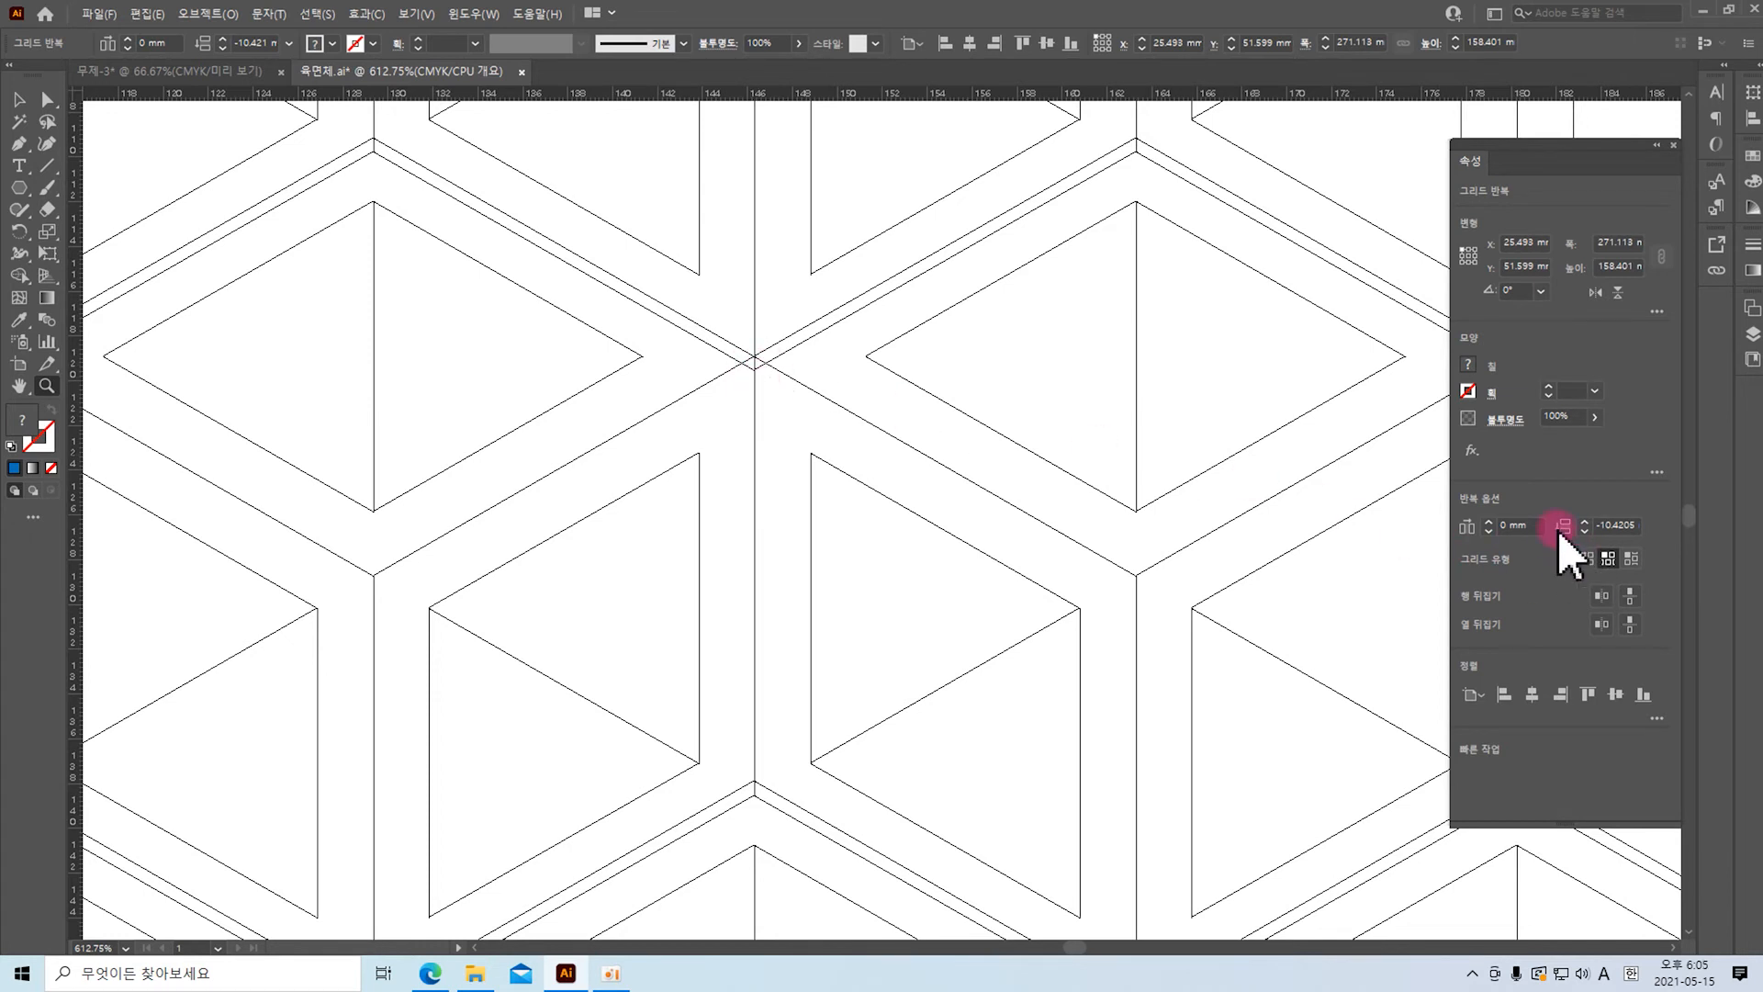
pyautogui.click(1581, 526)
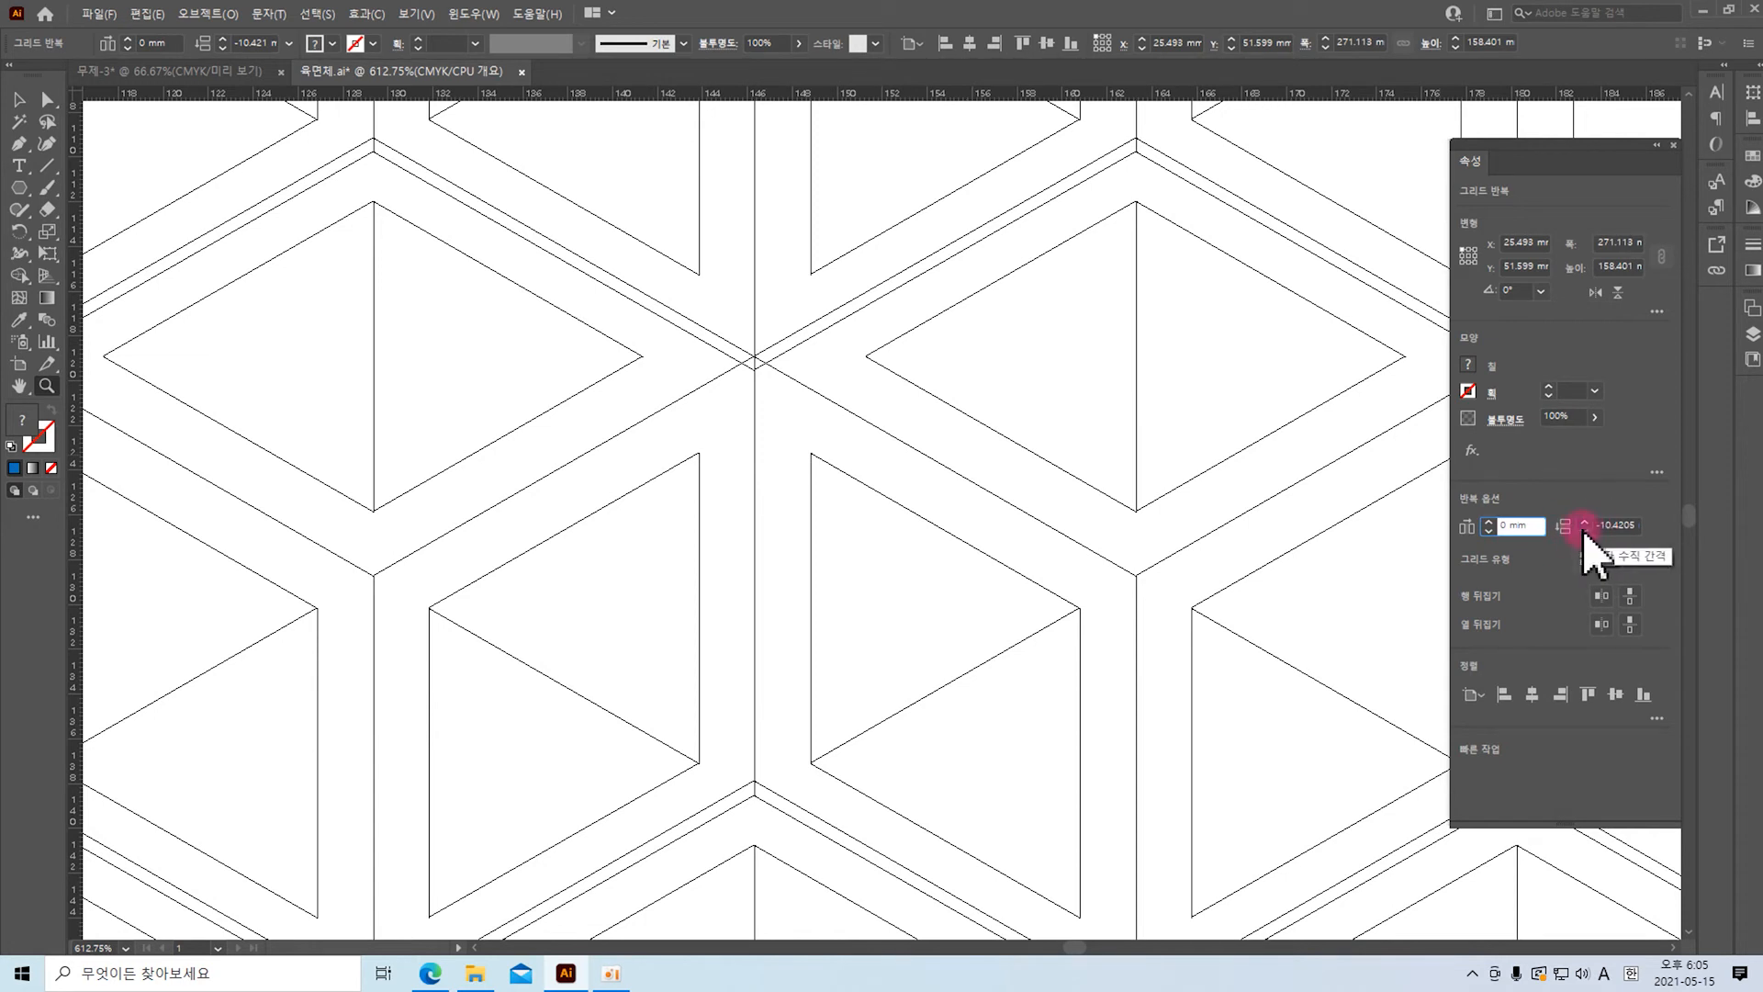
pyautogui.click(1619, 525)
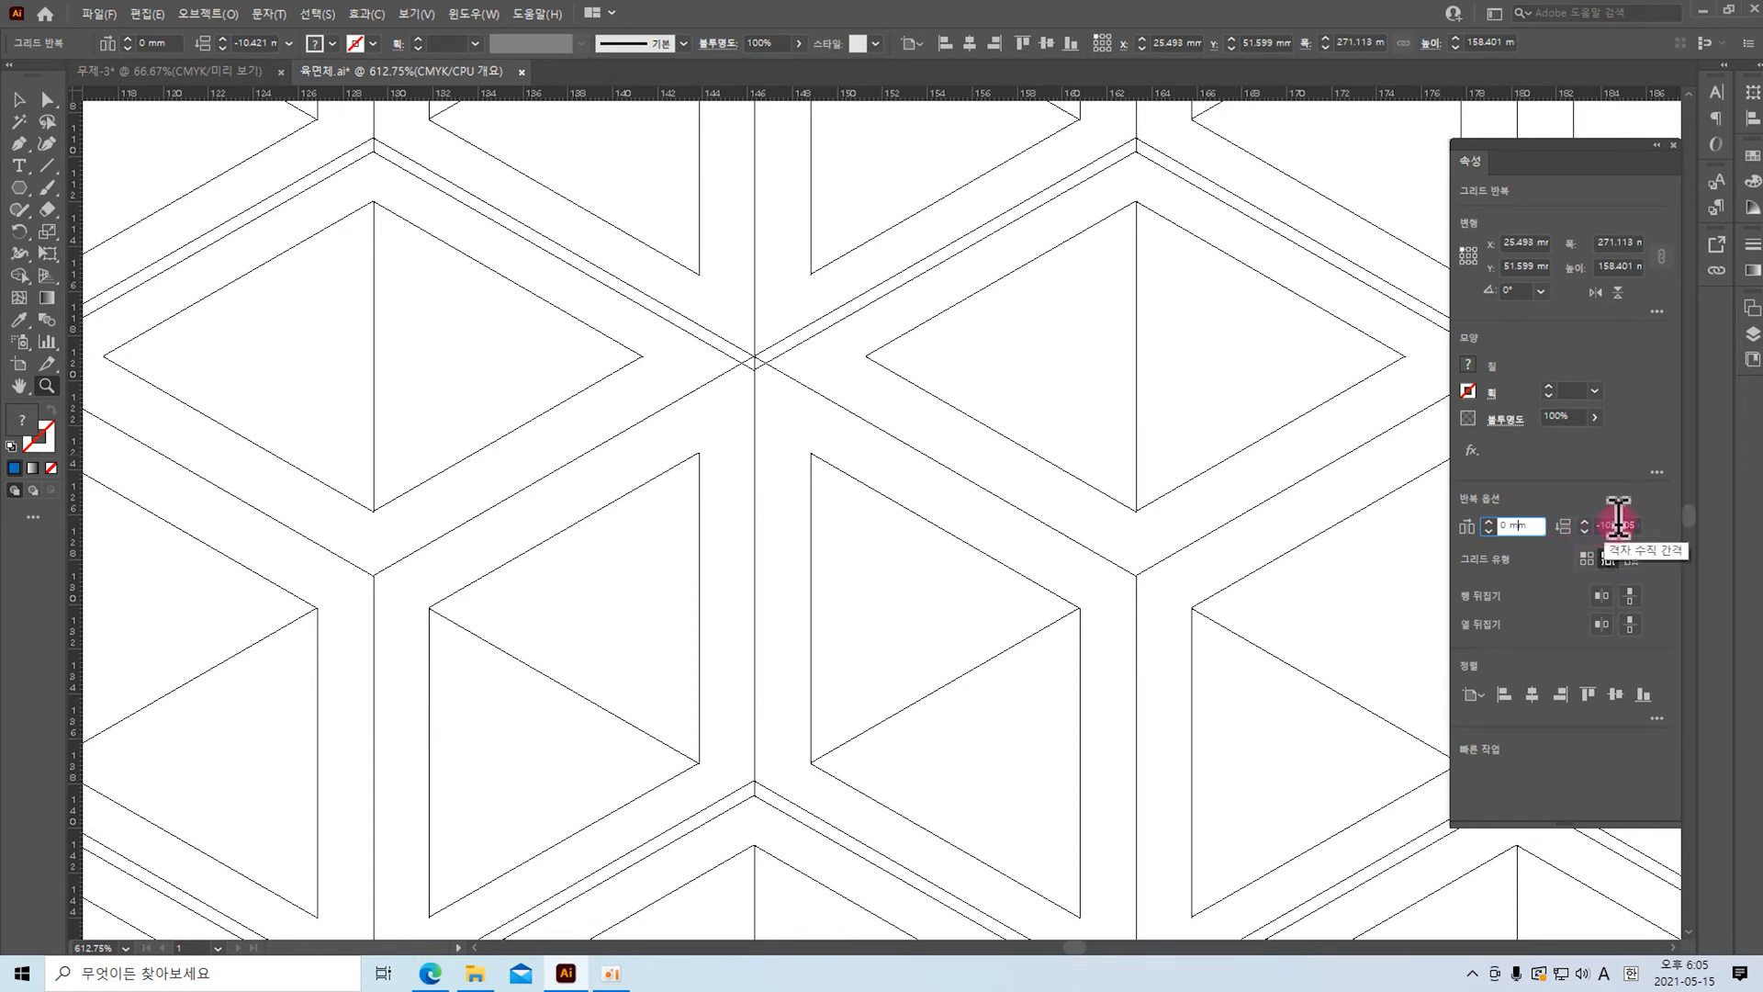
pyautogui.write('-10')
pyautogui.press('Return')
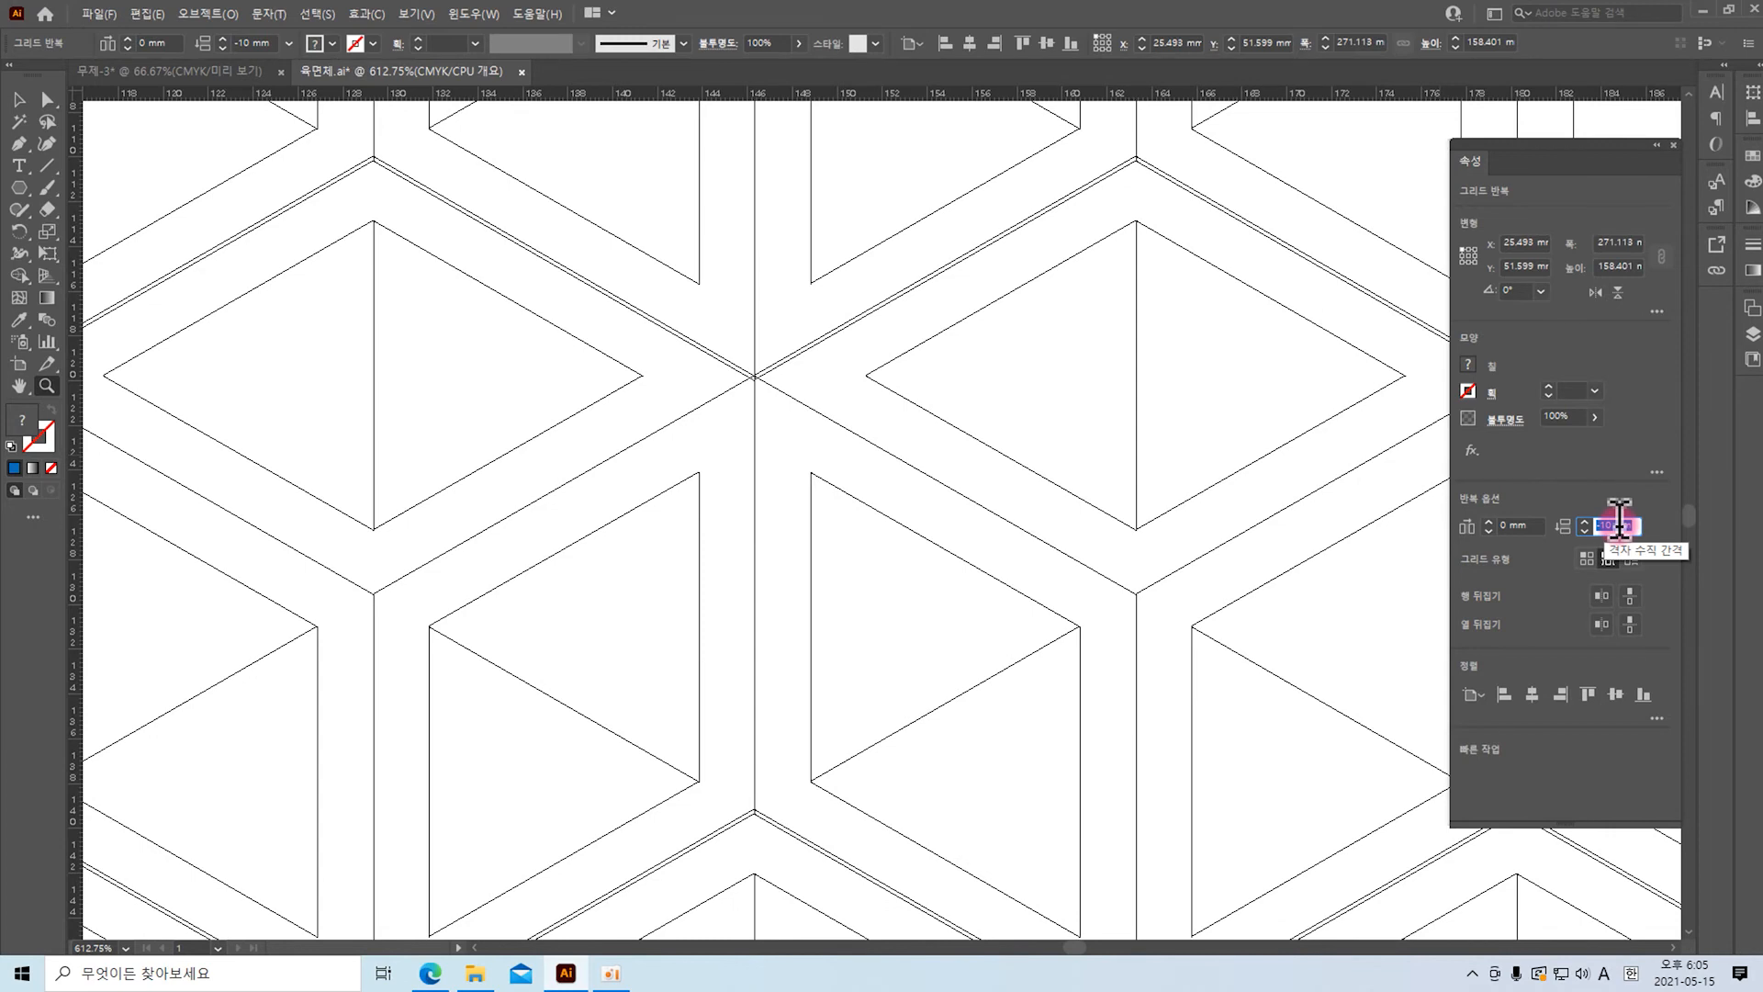
pyautogui.press('Up')
pyautogui.press('Down')
pyautogui.scroll(-5, 1322, 611)
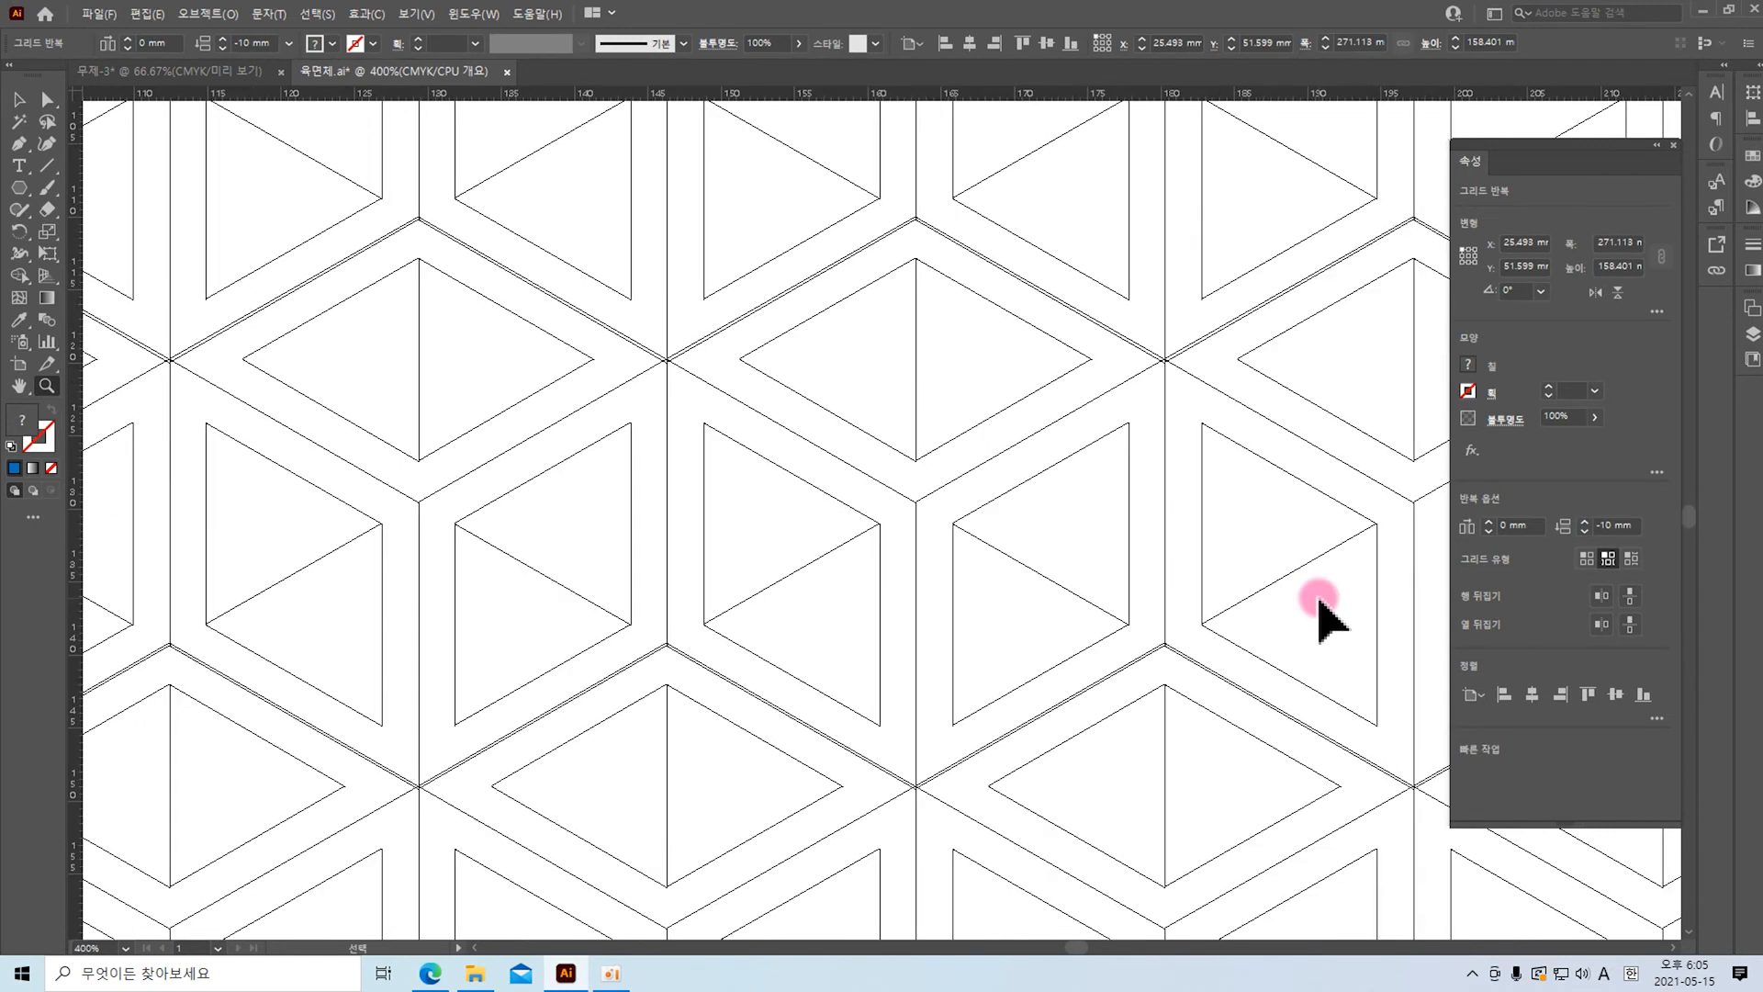
# Step: Try wider horizontal spacings of about 8.3 mm and 1.5 mm on the cube grid repeat
pyautogui.scroll(-3, 1322, 611)
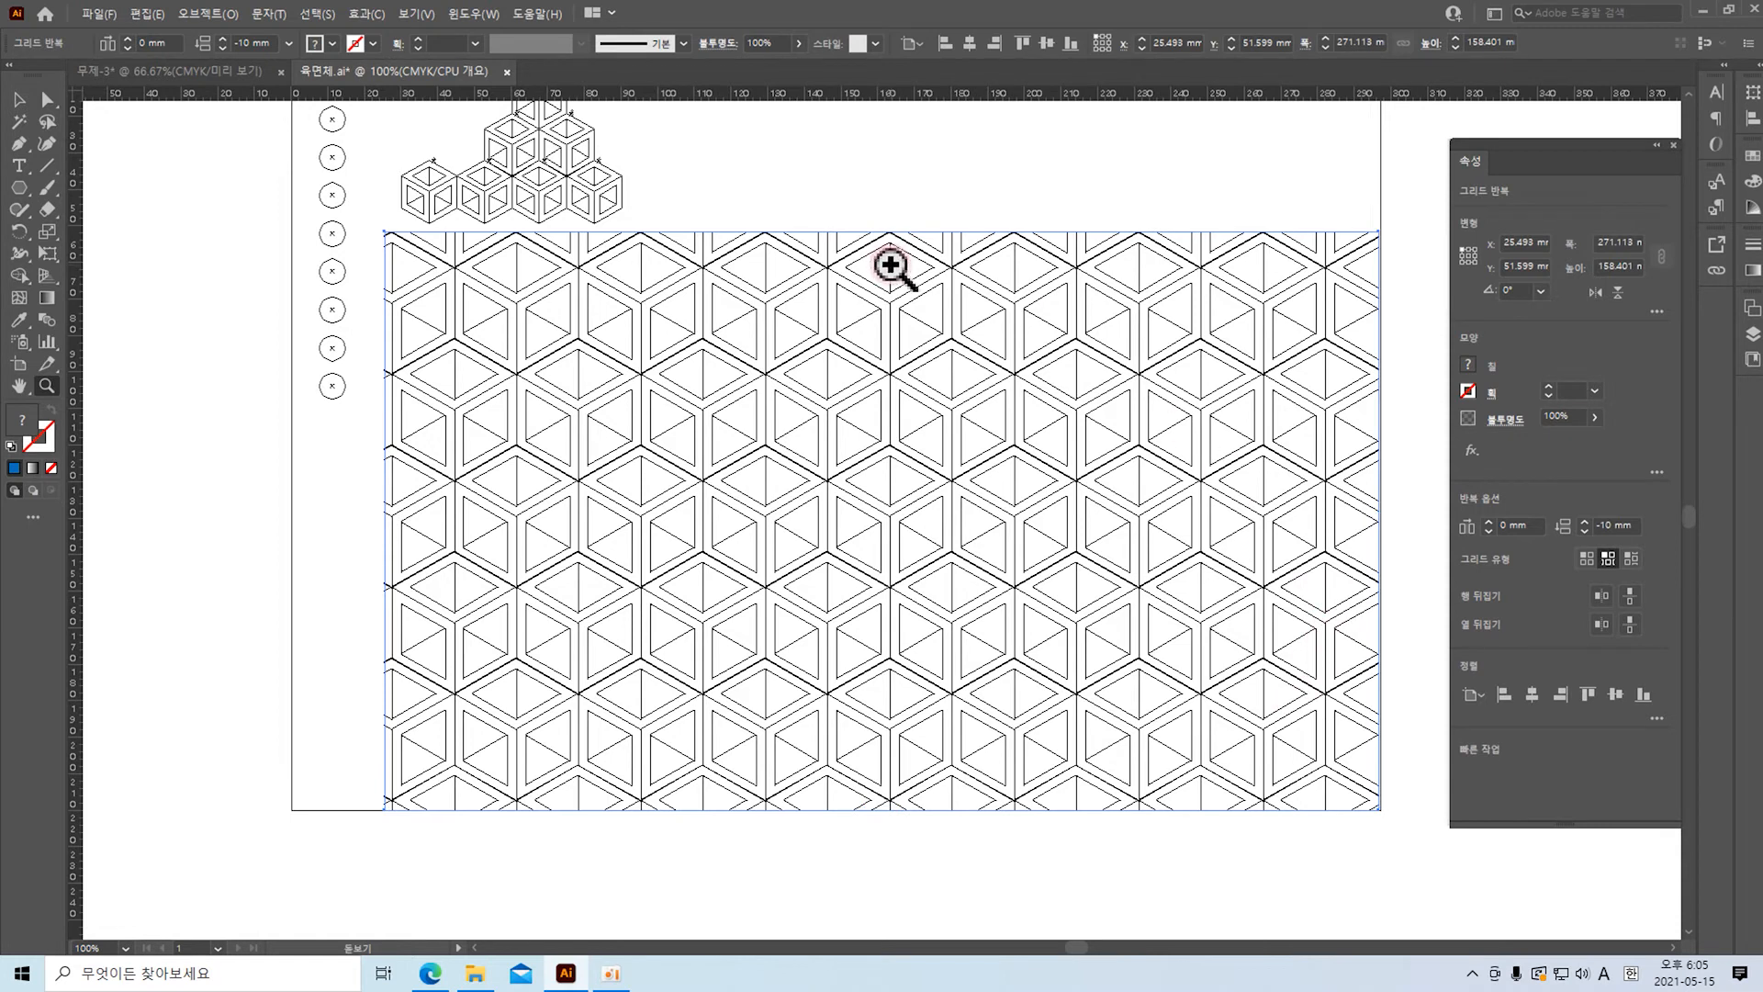
pyautogui.click(21, 100)
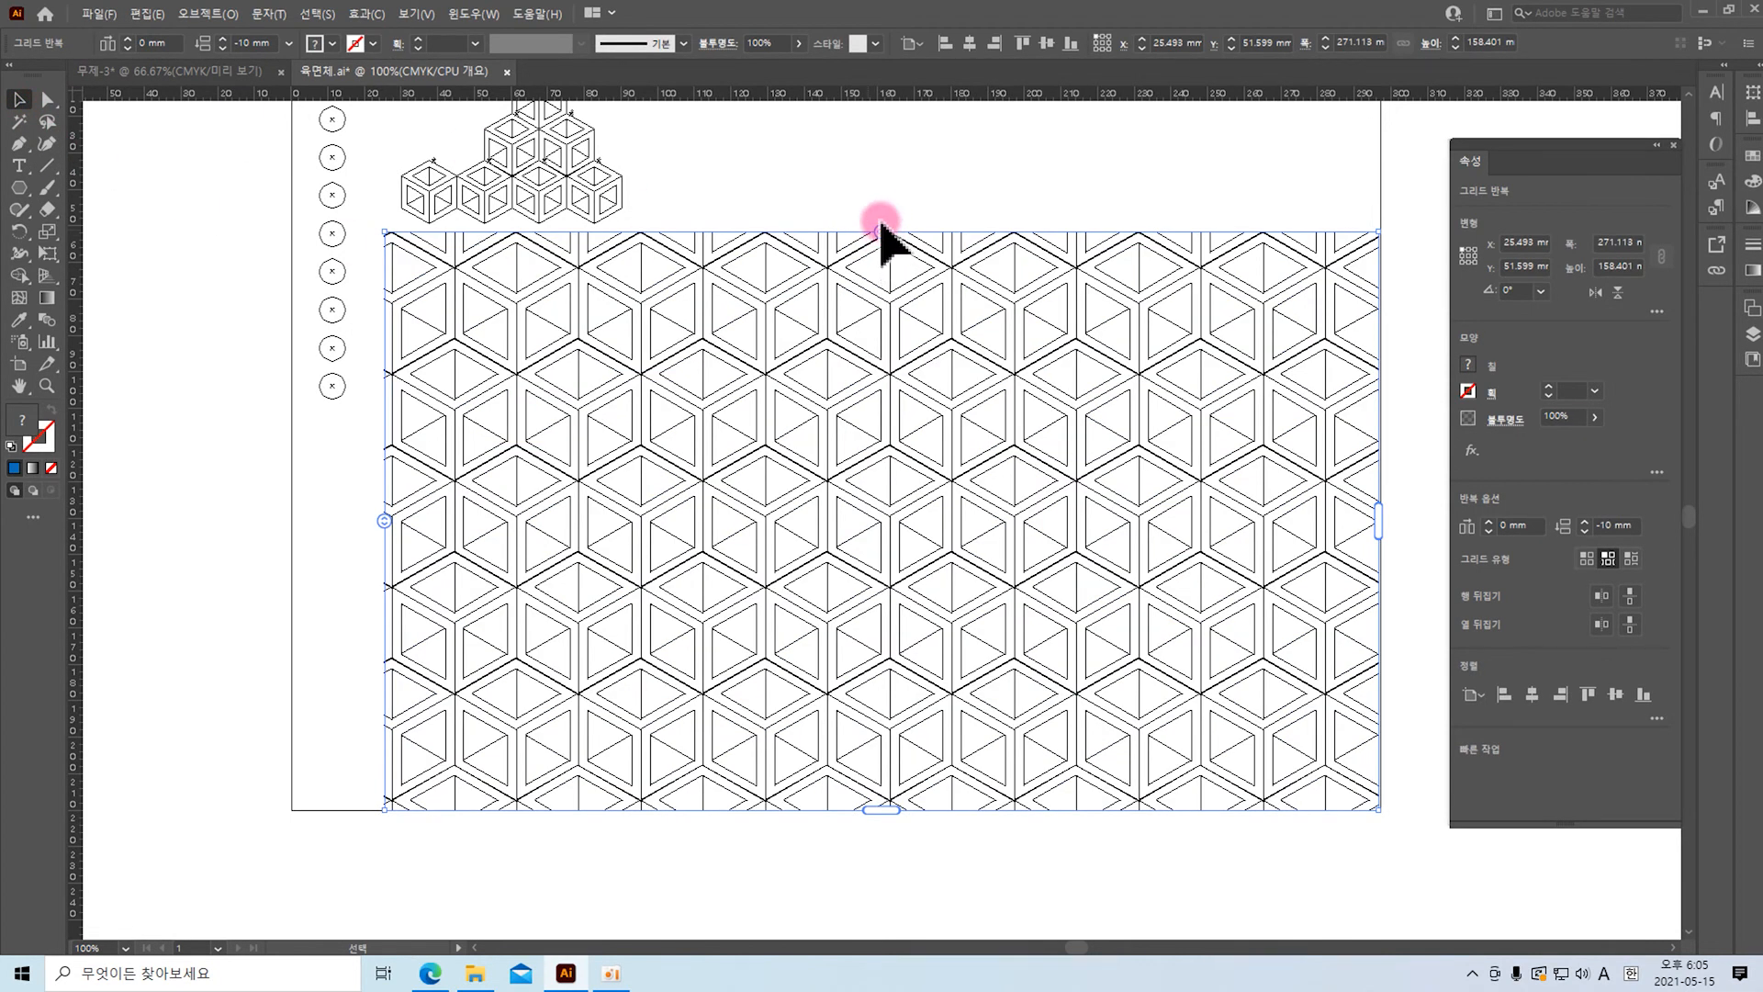
pyautogui.moveTo(880, 231); pyautogui.dragTo(913, 230)
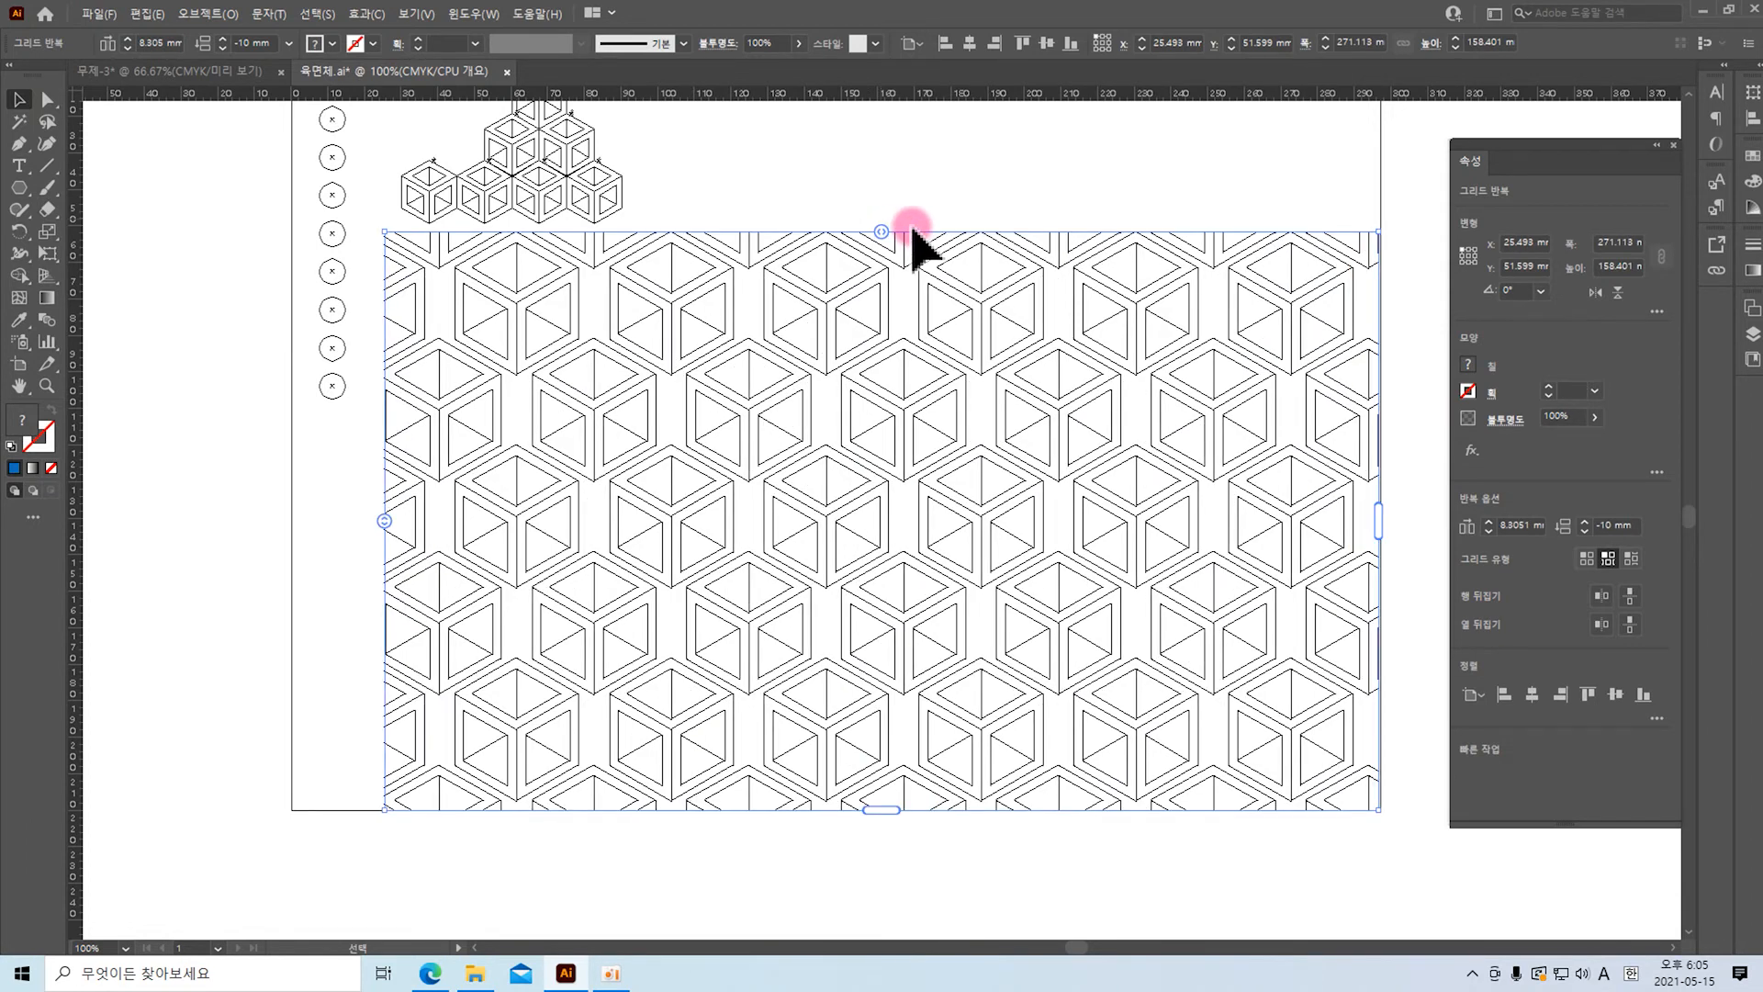
pyautogui.moveTo(886, 230)
pyautogui.mouseDown()
pyautogui.moveTo(853, 235)
pyautogui.moveTo(893, 234)
pyautogui.mouseUp()
# Step: Return the artwork to color preview and set the cube grid repeat's spacing to 0 mm horizontally and -10 mm vertically
pyautogui.hotkey('ctrl', 'y')
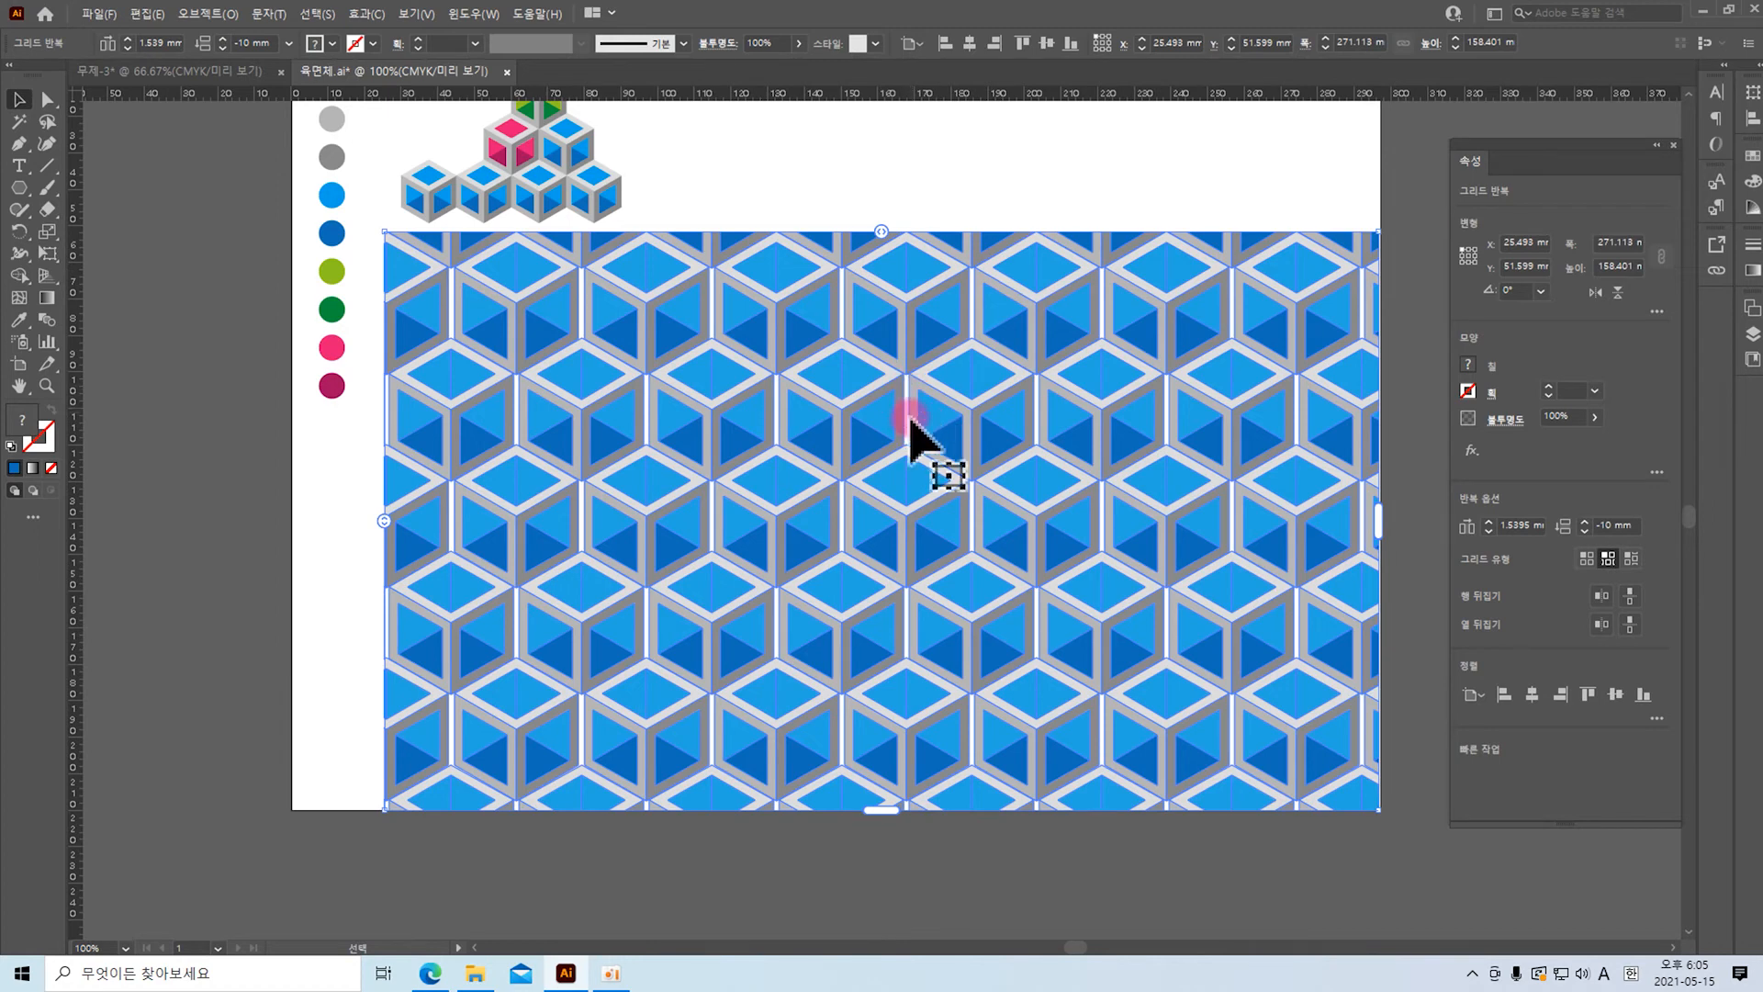
pyautogui.write('-9')
pyautogui.click(1564, 526)
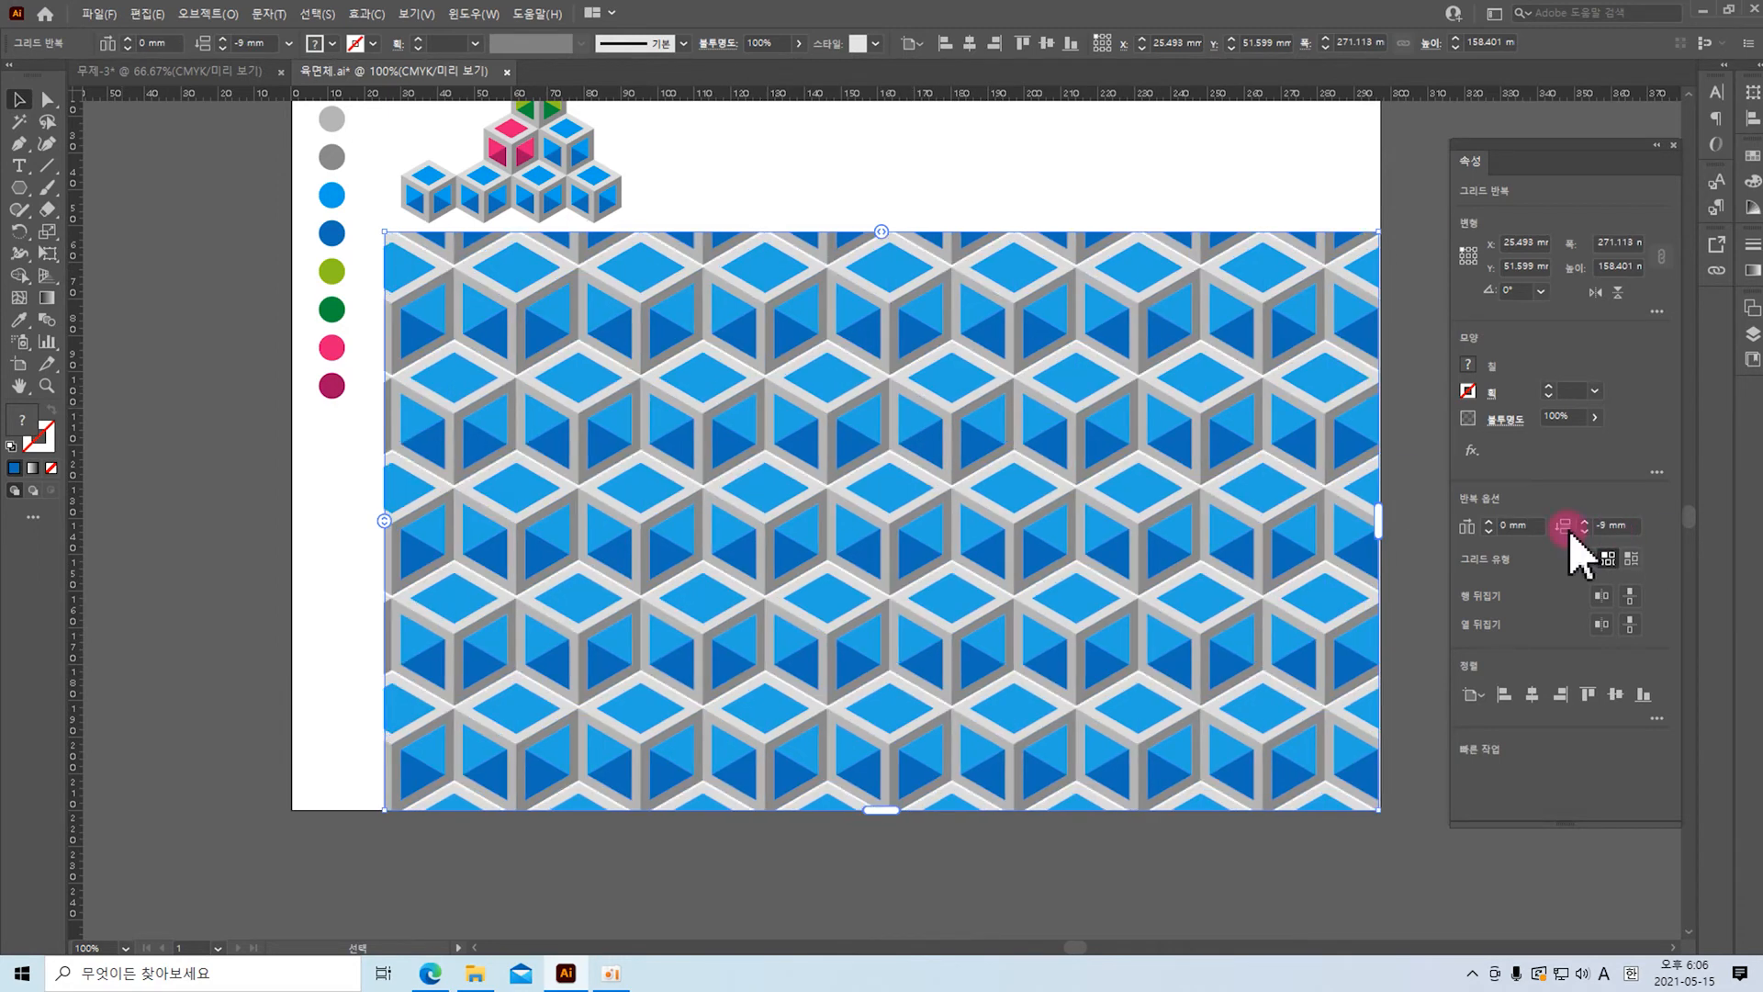
pyautogui.click(1613, 526)
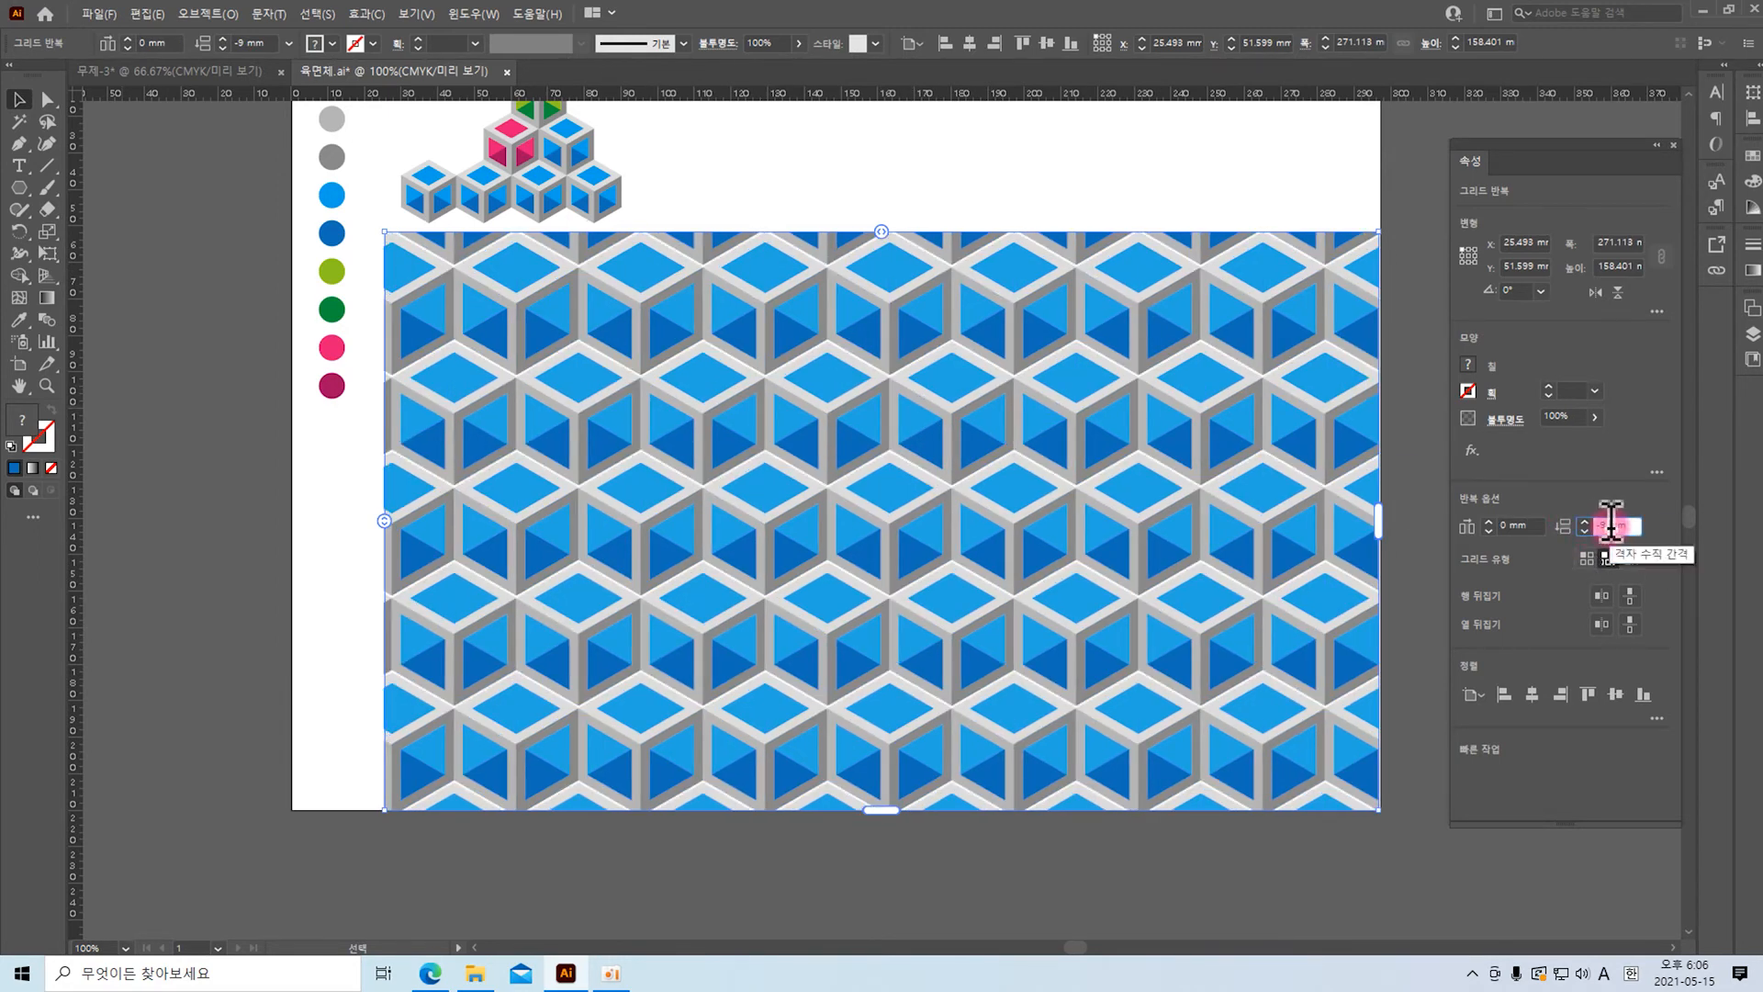
pyautogui.press('Down')
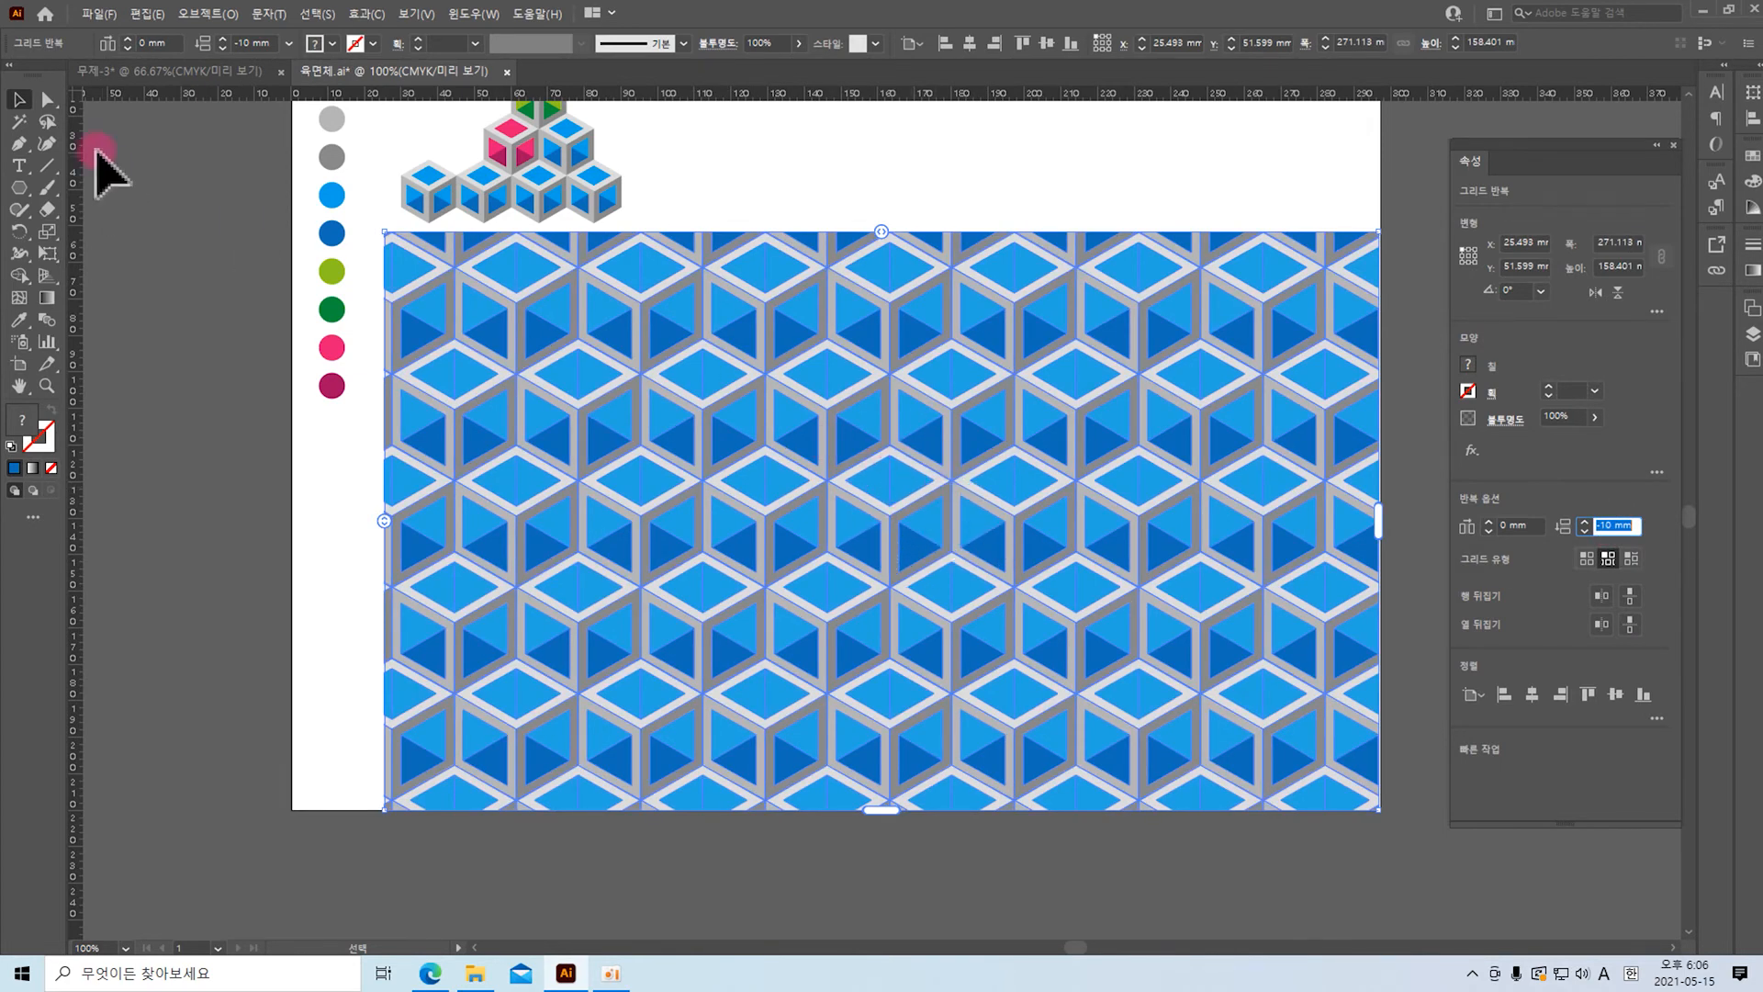
pyautogui.click(771, 183)
# Step: Expand the cube grid repeat's object and fill into editable artwork
pyautogui.moveTo(1052, 326); pyautogui.dragTo(931, 309)
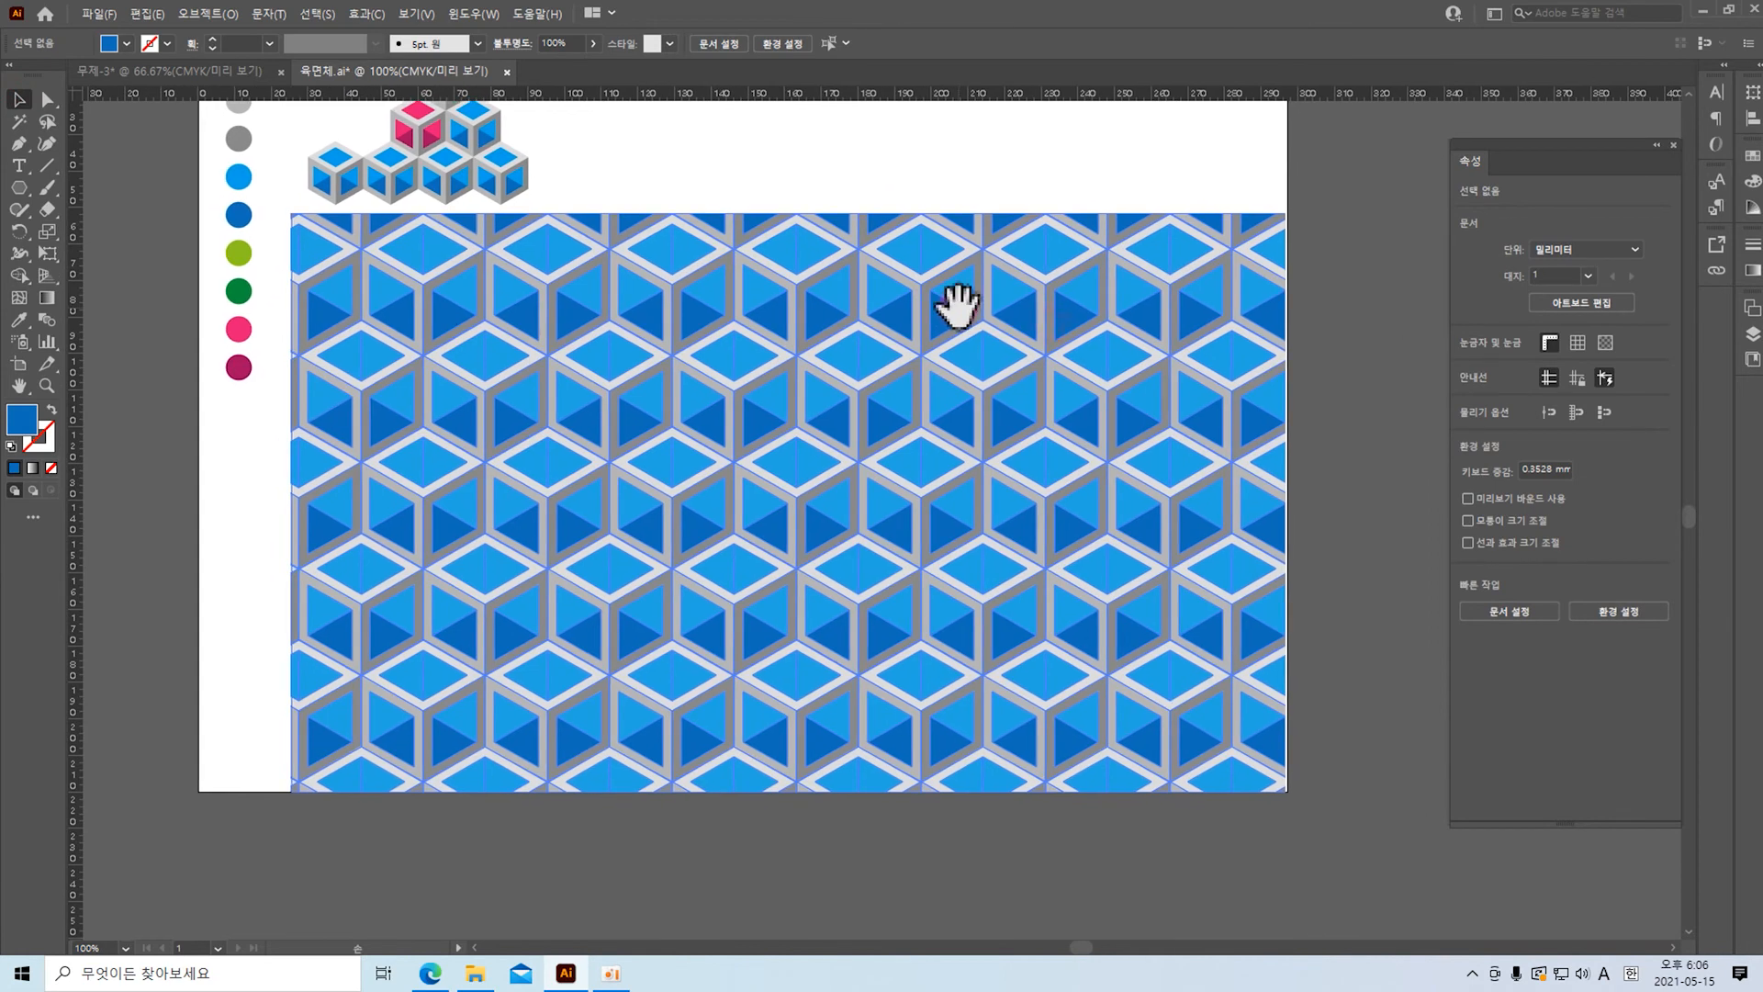
pyautogui.click(870, 331)
pyautogui.click(254, 39)
pyautogui.click(218, 16)
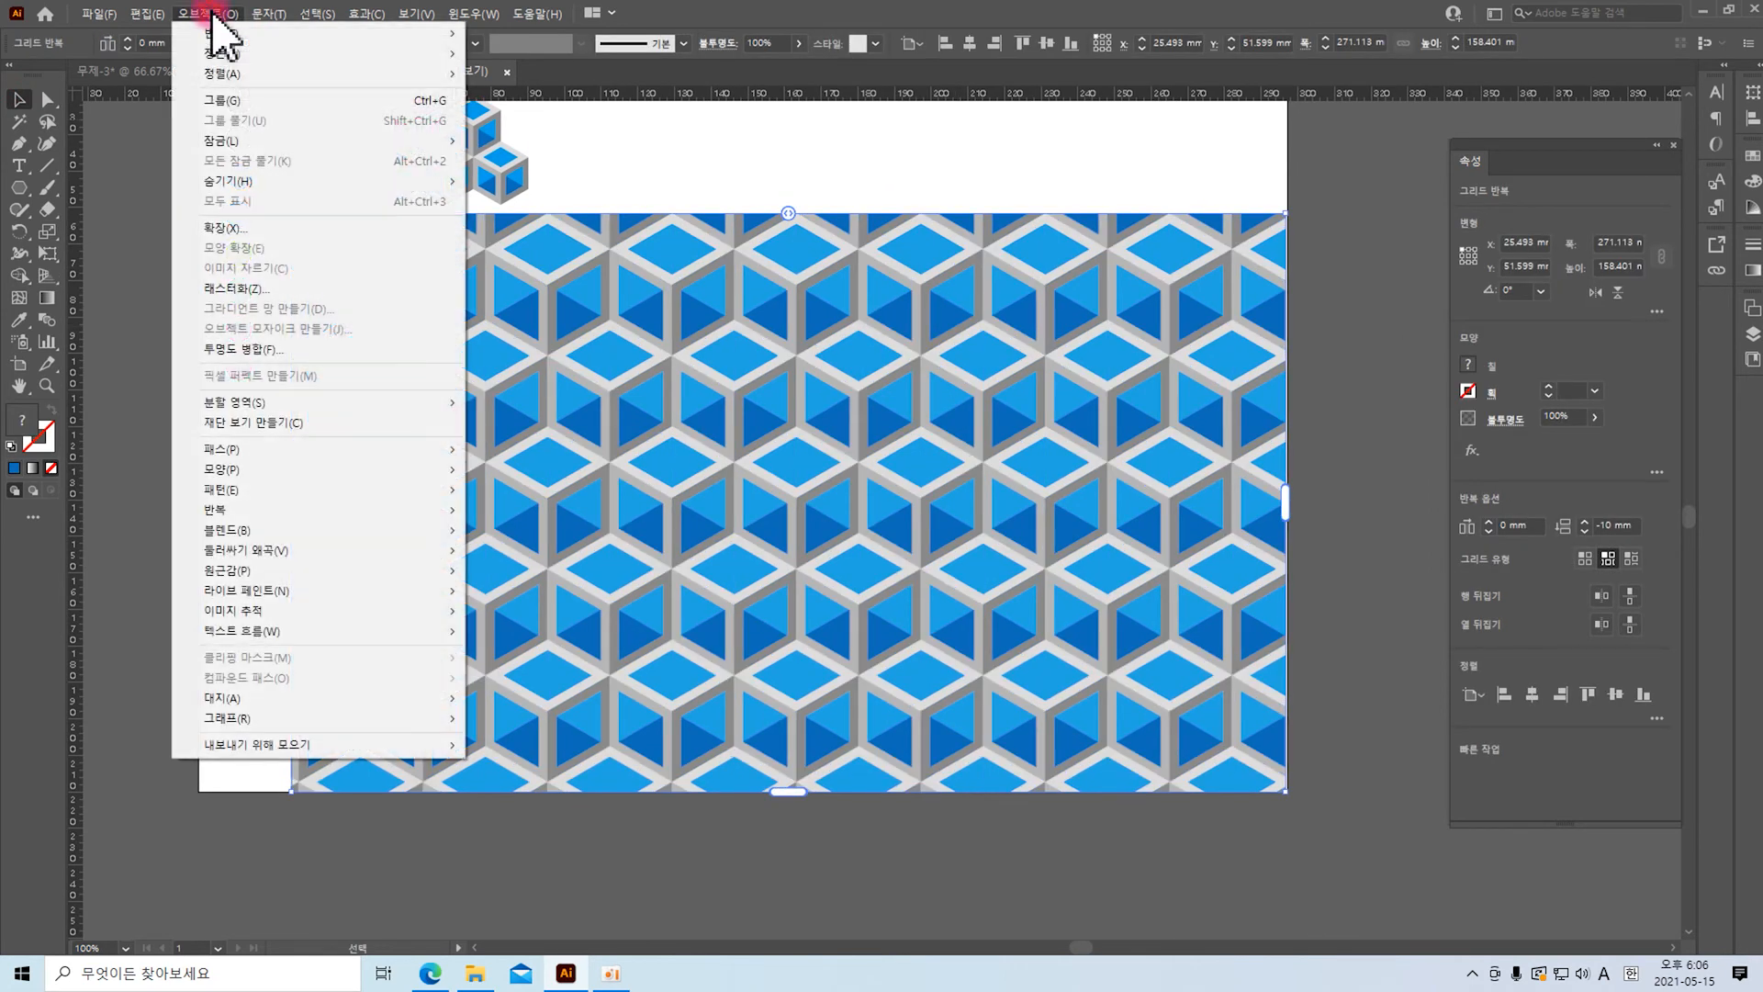
pyautogui.click(250, 228)
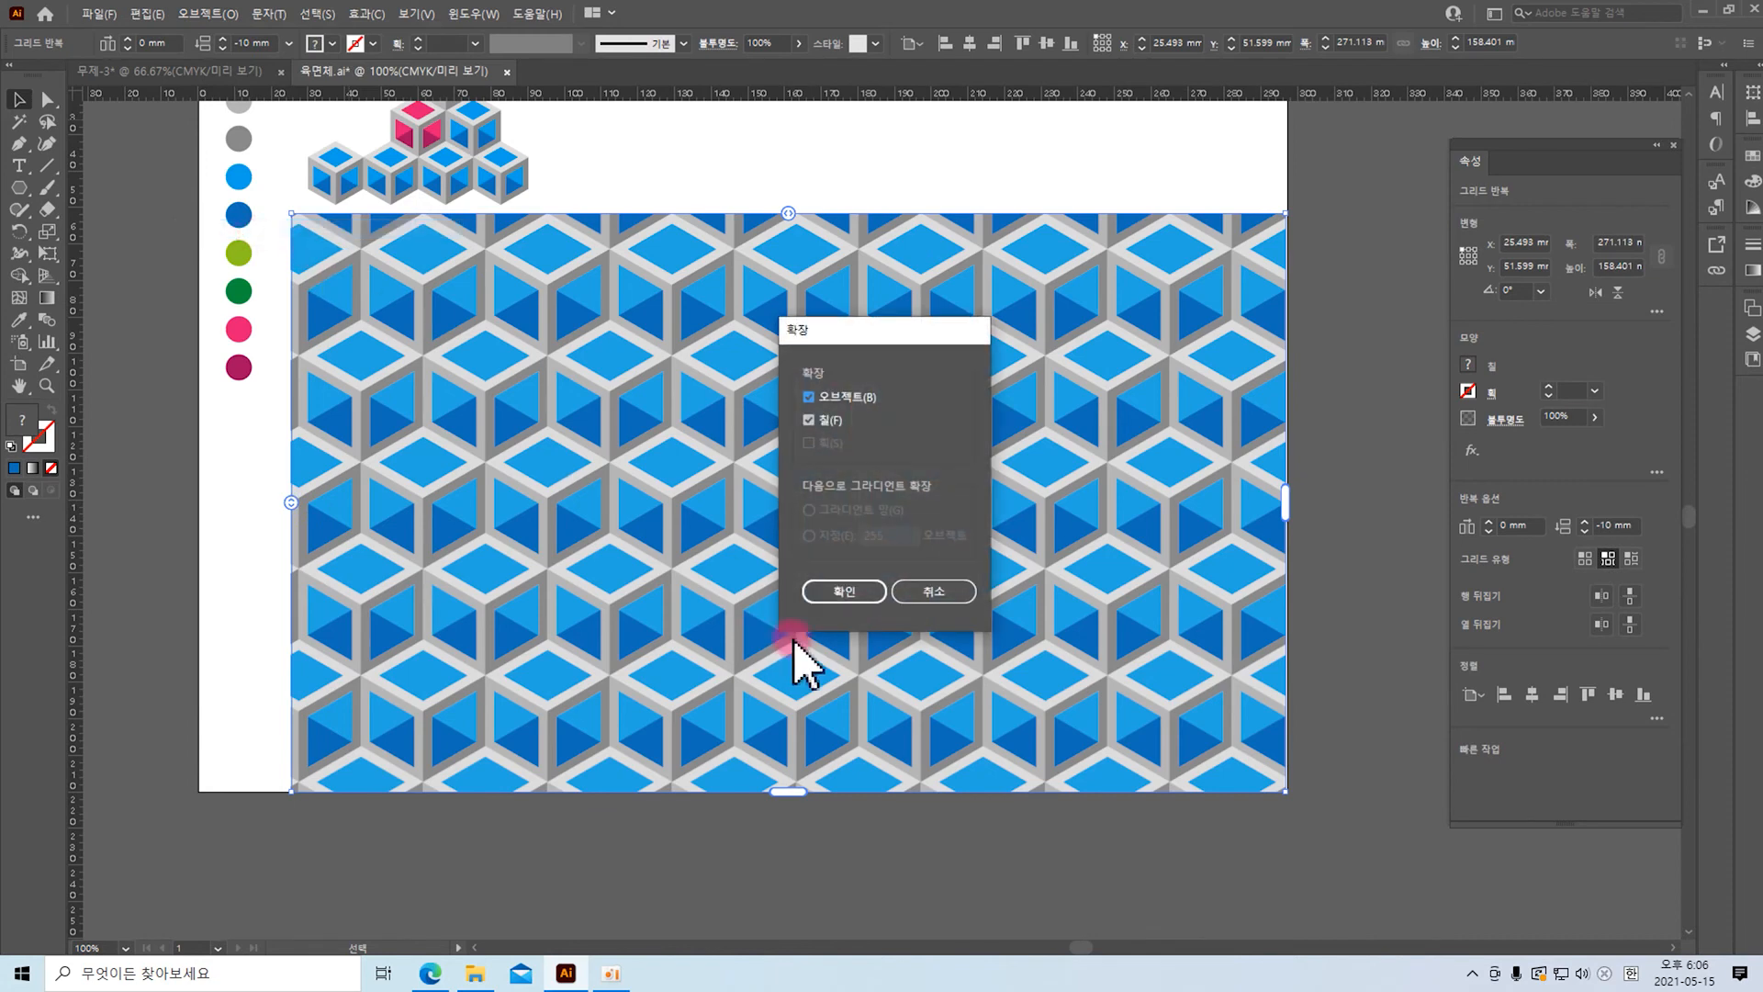
pyautogui.click(843, 592)
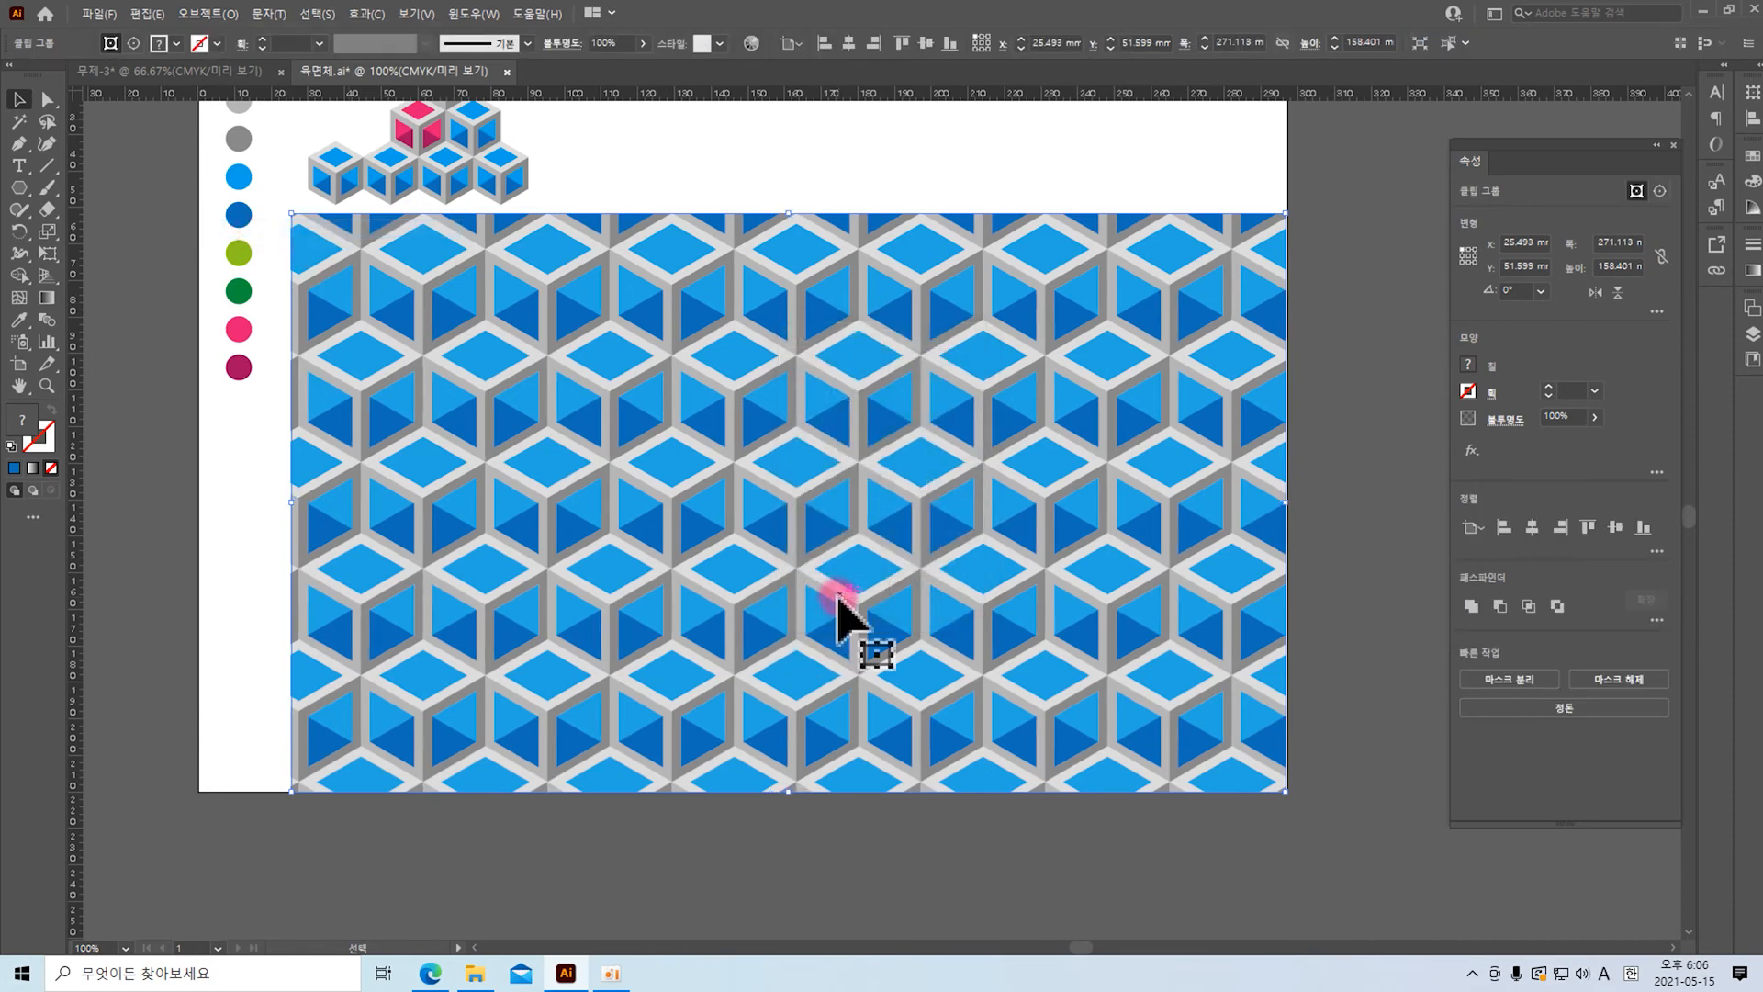
# Step: Lasso the lowest cubes along the bottom edge of the expanded pattern and delete the selected pieces
pyautogui.click(59, 153)
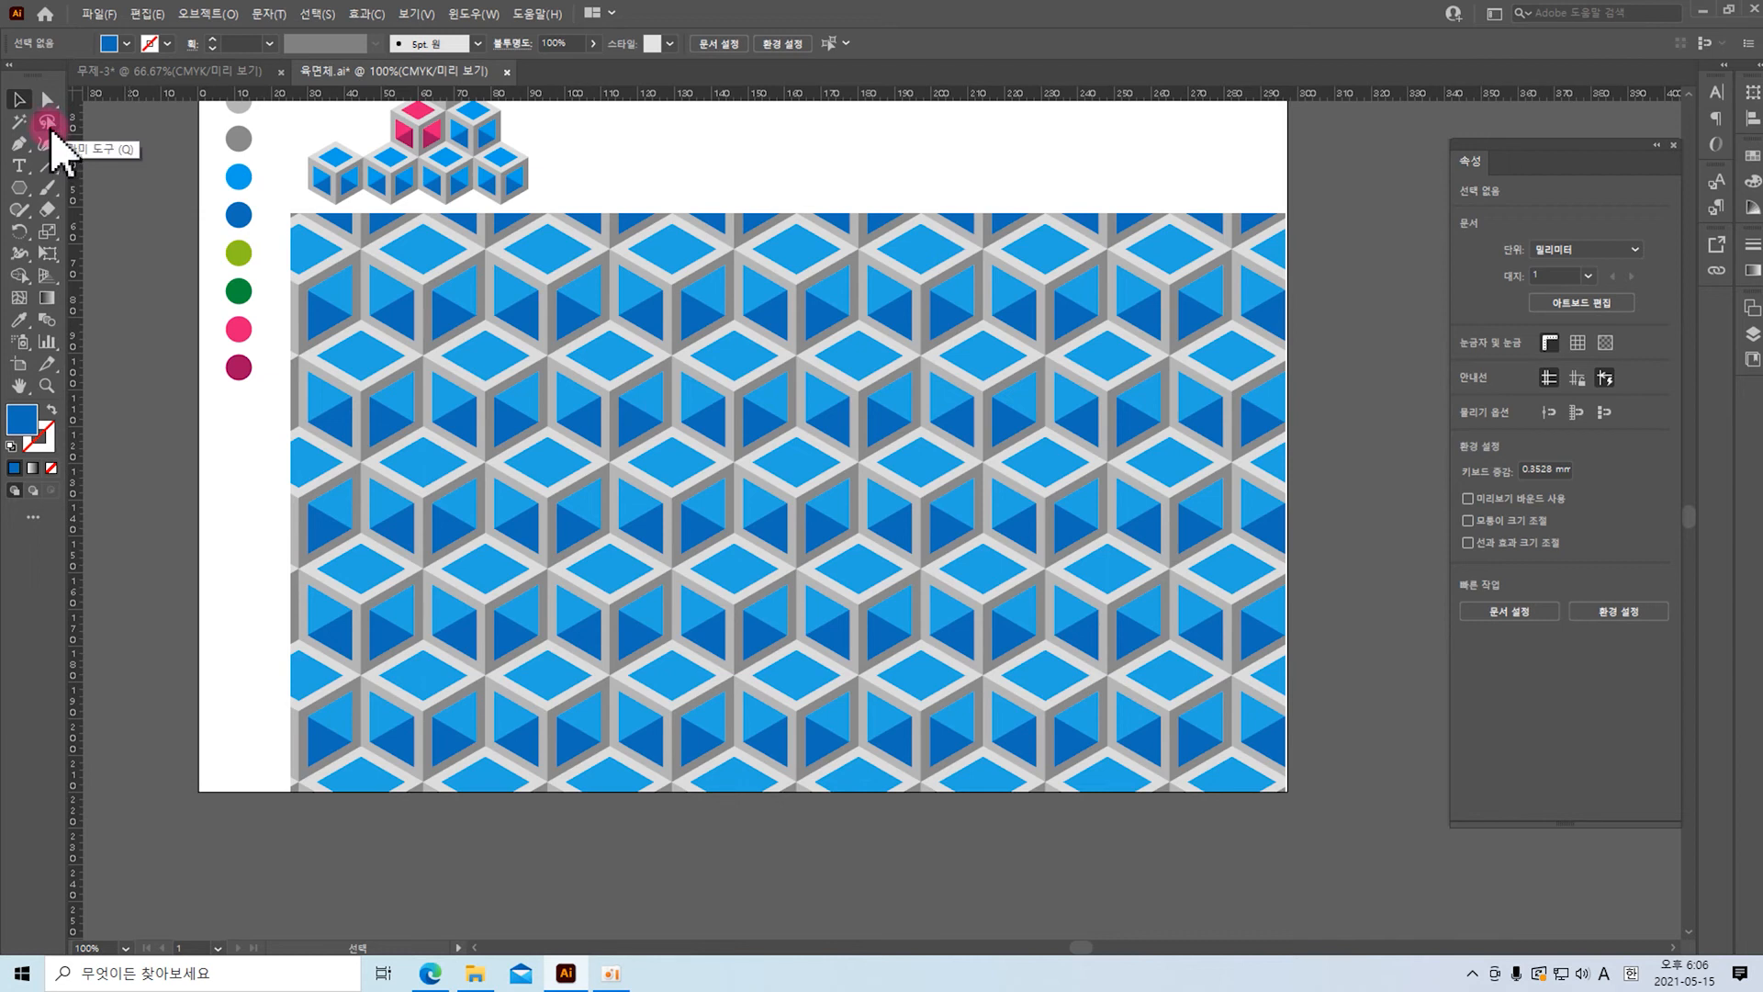
pyautogui.click(47, 122)
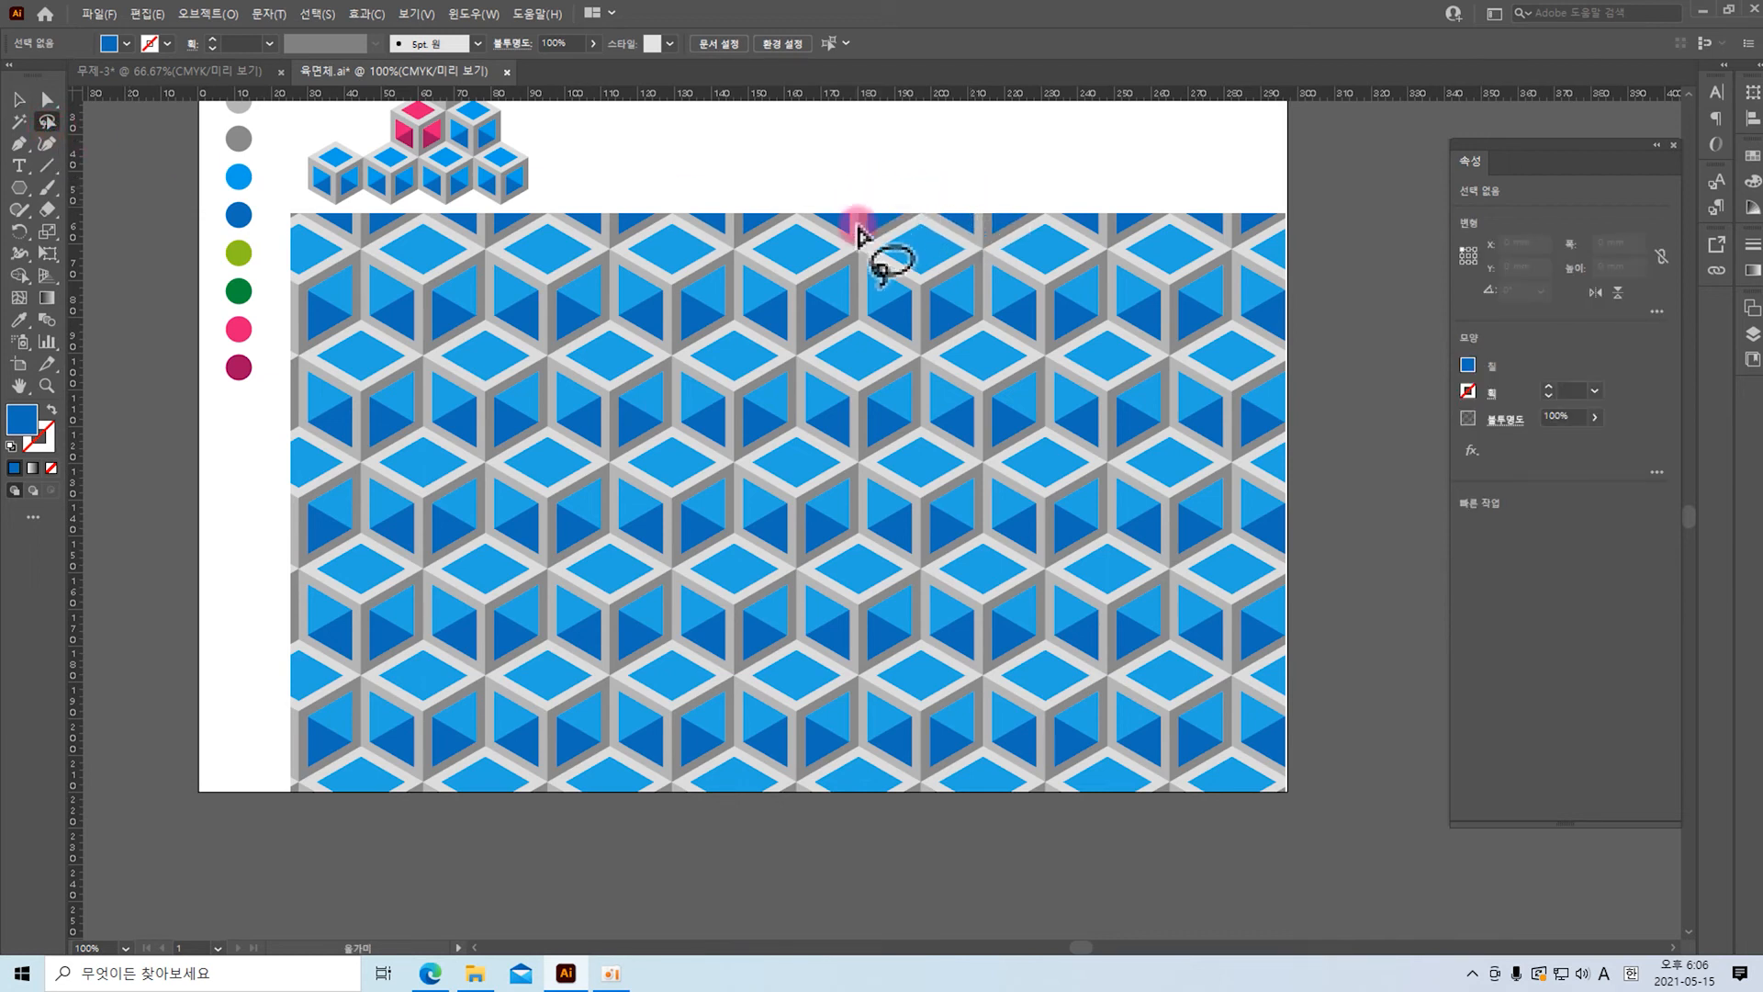
pyautogui.moveTo(239, 849)
pyautogui.mouseDown()
pyautogui.moveTo(1315, 681)
pyautogui.moveTo(1330, 815)
pyautogui.moveTo(264, 839)
pyautogui.moveTo(268, 748)
pyautogui.mouseUp()
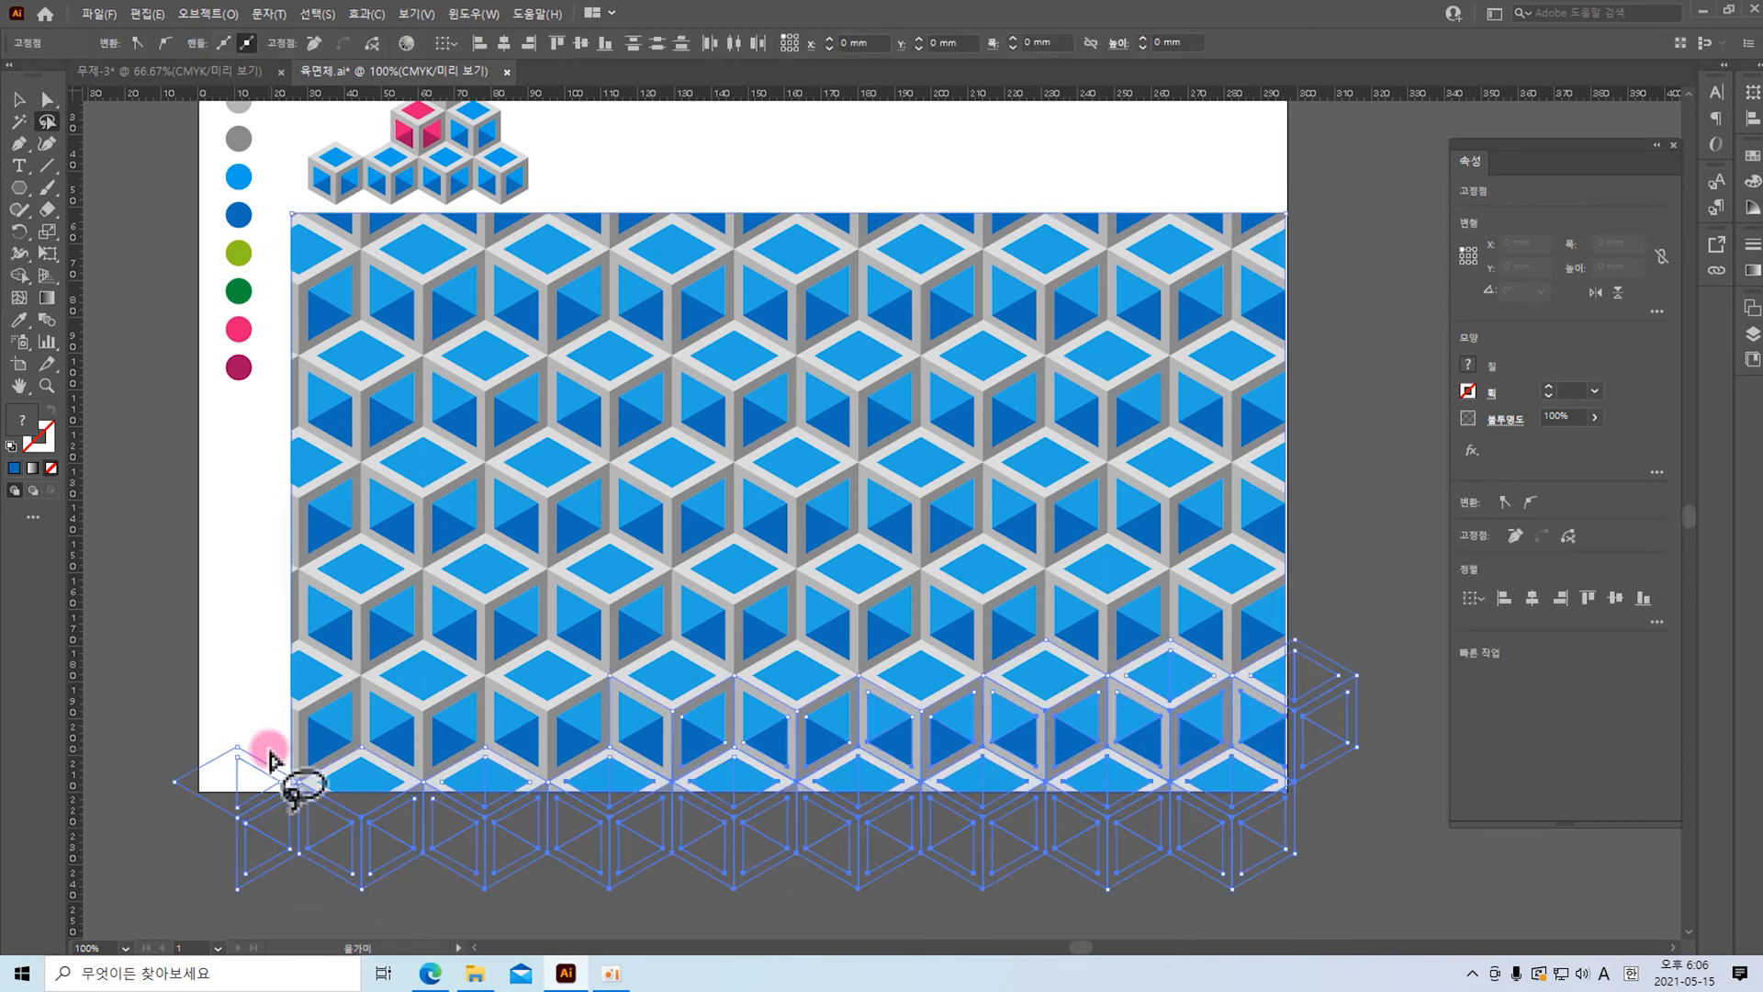
pyautogui.press('Delete')
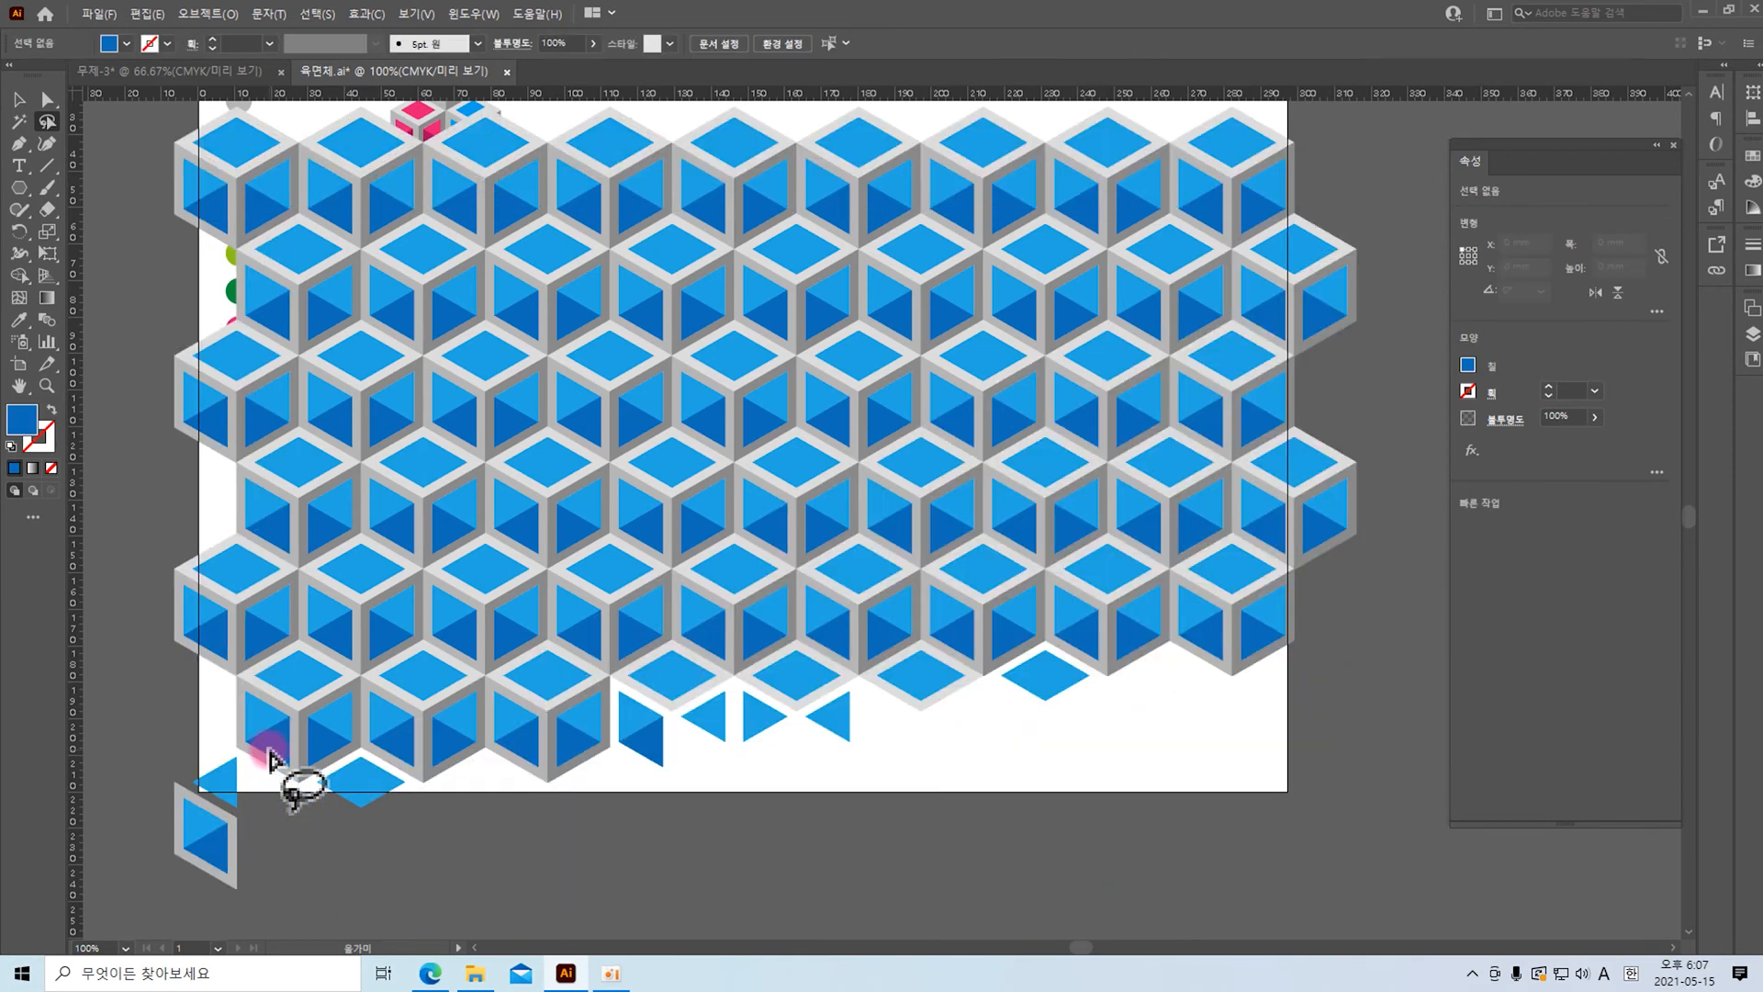
# Step: Delete the leftover cube fragments below the last complete row of the pattern
pyautogui.moveTo(122, 731)
pyautogui.mouseDown()
pyautogui.moveTo(686, 929)
pyautogui.moveTo(1050, 606)
pyautogui.moveTo(1066, 528)
pyautogui.moveTo(932, 507)
pyautogui.moveTo(299, 504)
pyautogui.moveTo(157, 539)
pyautogui.moveTo(245, 720)
pyautogui.mouseUp()
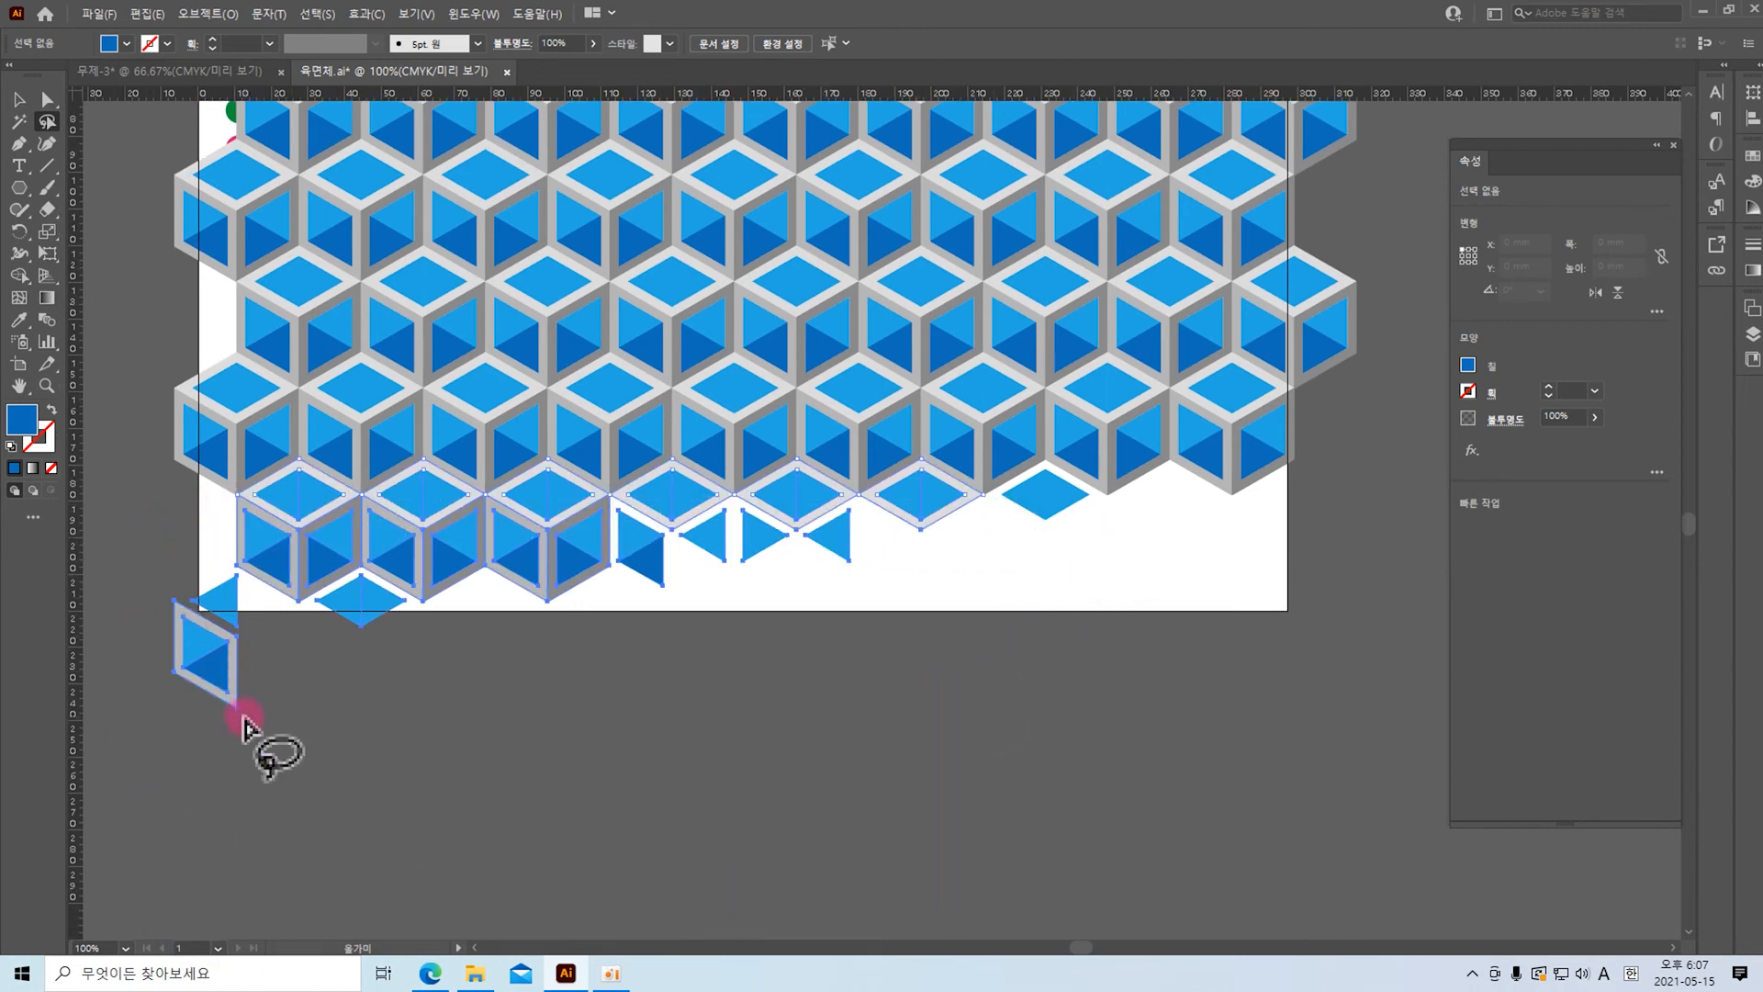
pyautogui.press('Delete')
pyautogui.press('Delete')
pyautogui.moveTo(1045, 487)
pyautogui.mouseDown()
pyautogui.moveTo(1084, 519)
pyautogui.moveTo(1212, 539)
pyautogui.mouseUp()
pyautogui.press('Delete')
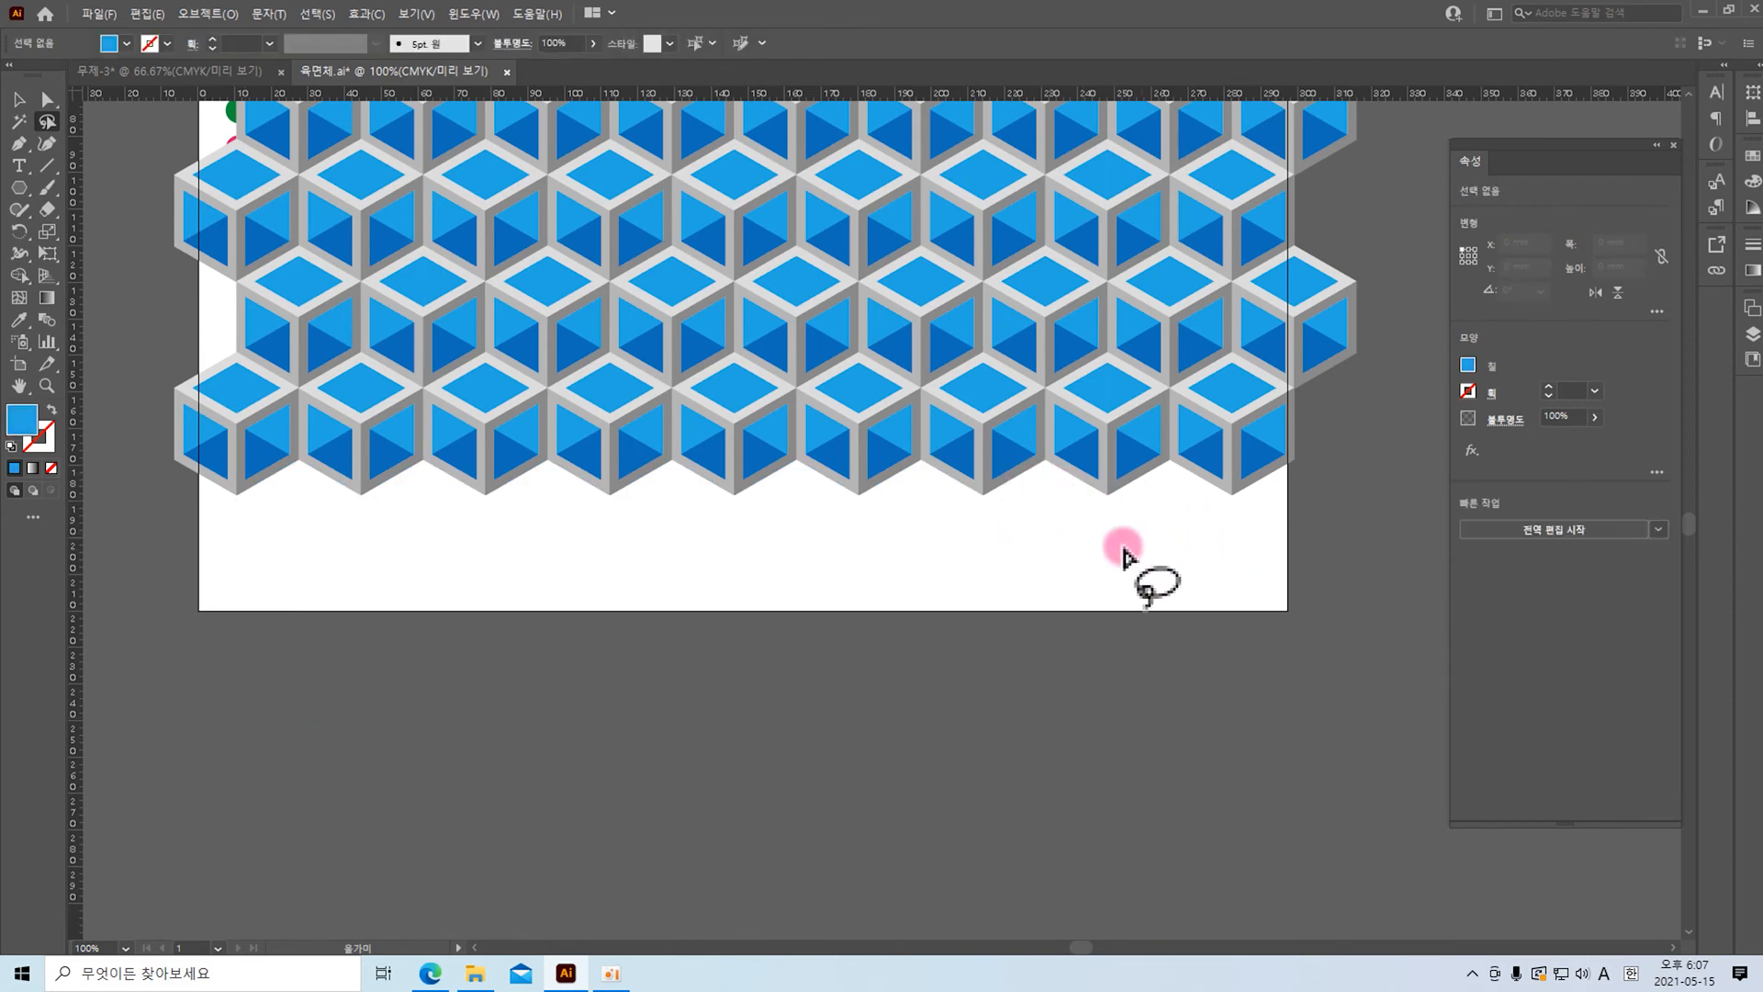
# Step: Shift the cube pattern aside and move the color swatches and sample pyramid off the artboard to its left
pyautogui.moveTo(995, 602); pyautogui.dragTo(1015, 759)
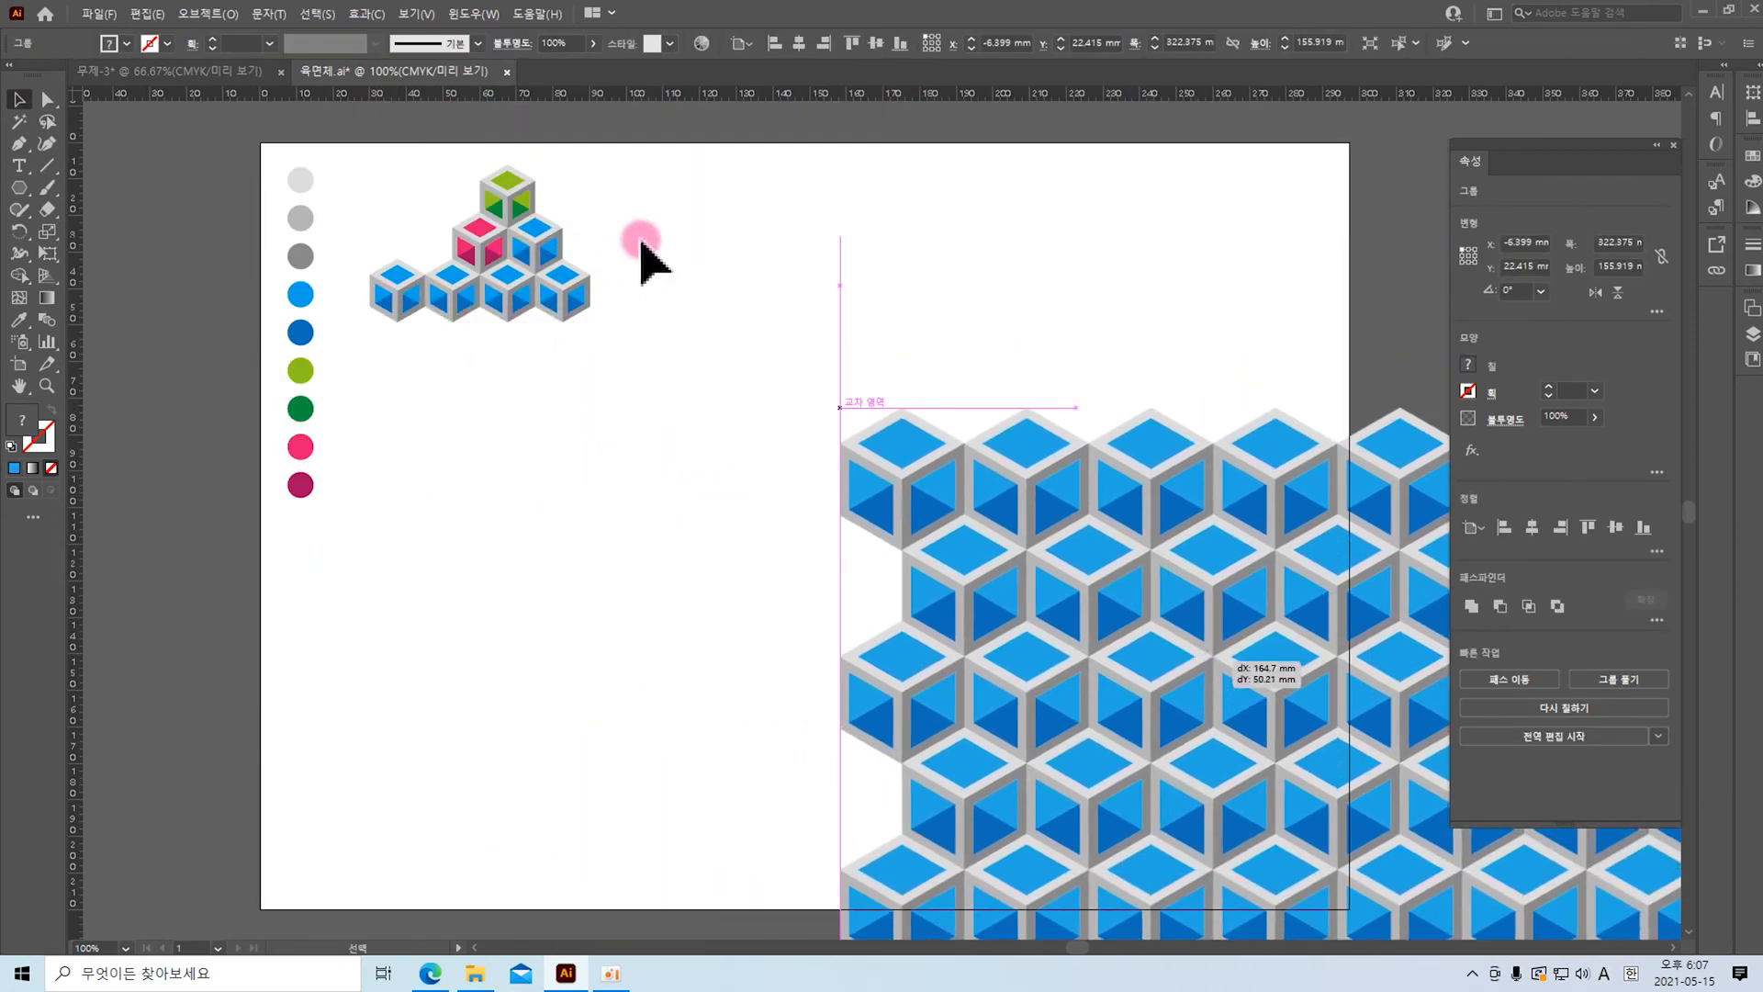
pyautogui.moveTo(252, 156); pyautogui.dragTo(669, 632)
pyautogui.moveTo(551, 299); pyautogui.dragTo(203, 482)
# Step: Move the five-row cube pattern back over the artboard, beside the sample pyramid
pyautogui.moveTo(545, 485); pyautogui.dragTo(858, 415)
pyautogui.moveTo(1279, 532); pyautogui.dragTo(816, 395)
pyautogui.moveTo(1063, 417); pyautogui.dragTo(646, 405)
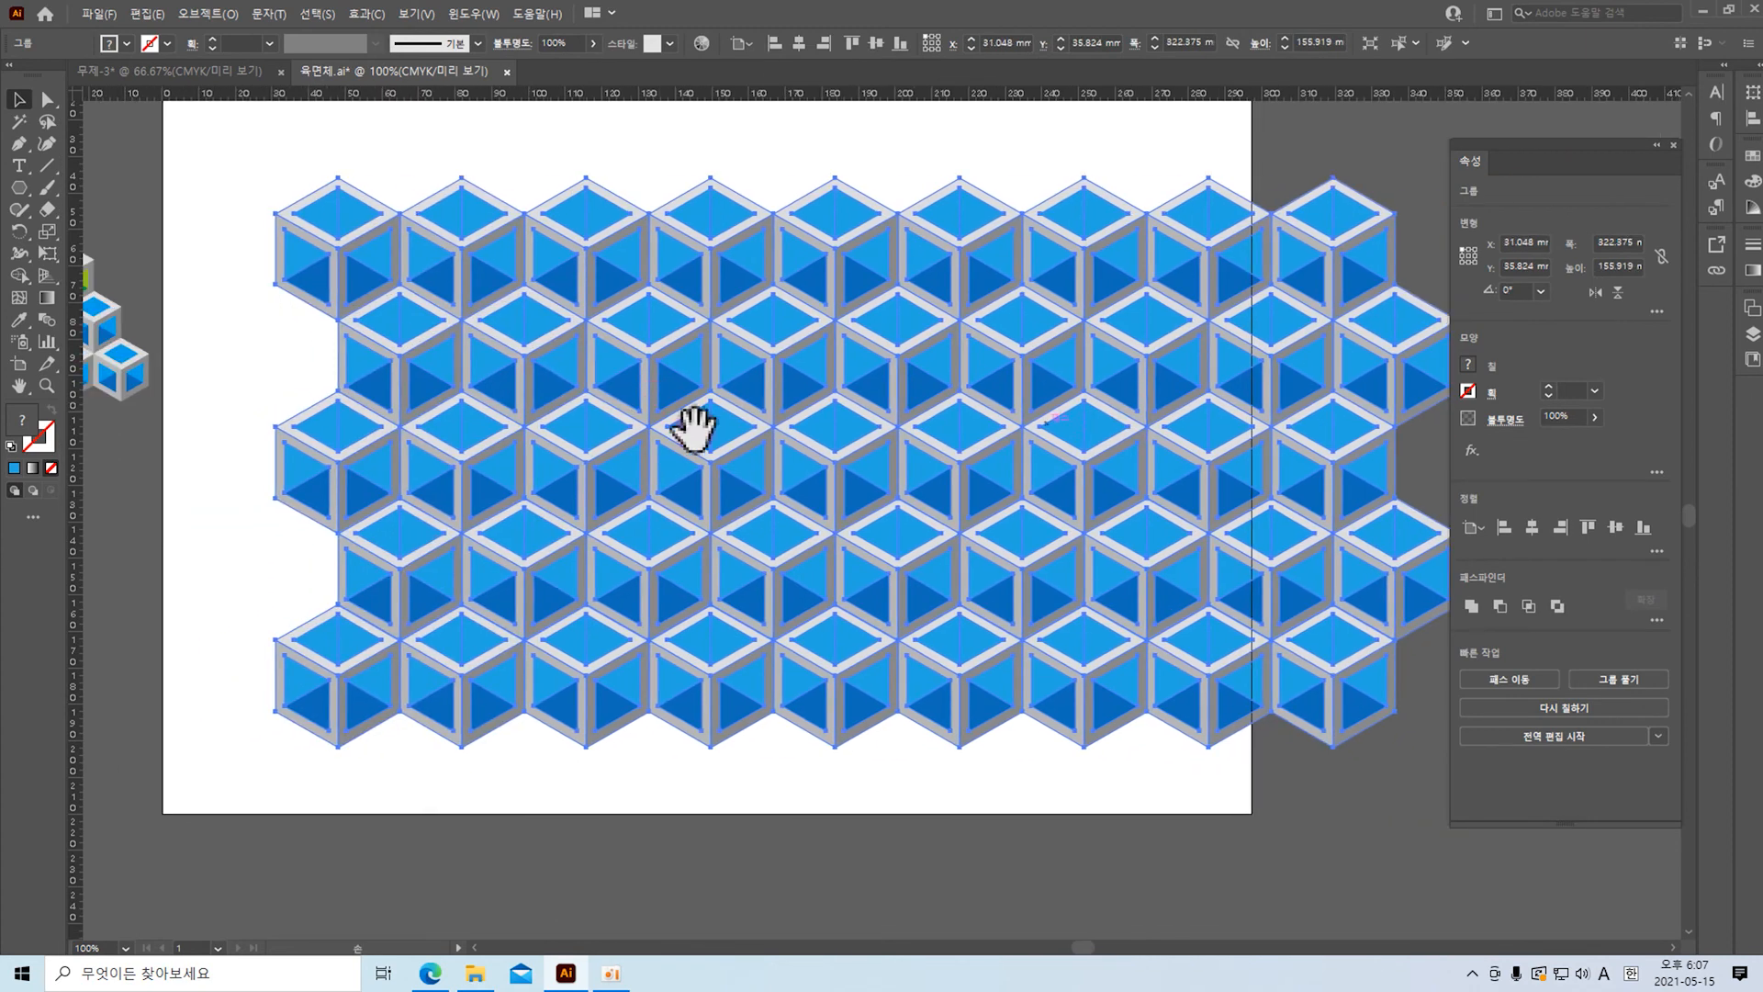
pyautogui.moveTo(912, 501); pyautogui.dragTo(835, 492)
pyautogui.moveTo(836, 491); pyautogui.dragTo(818, 513)
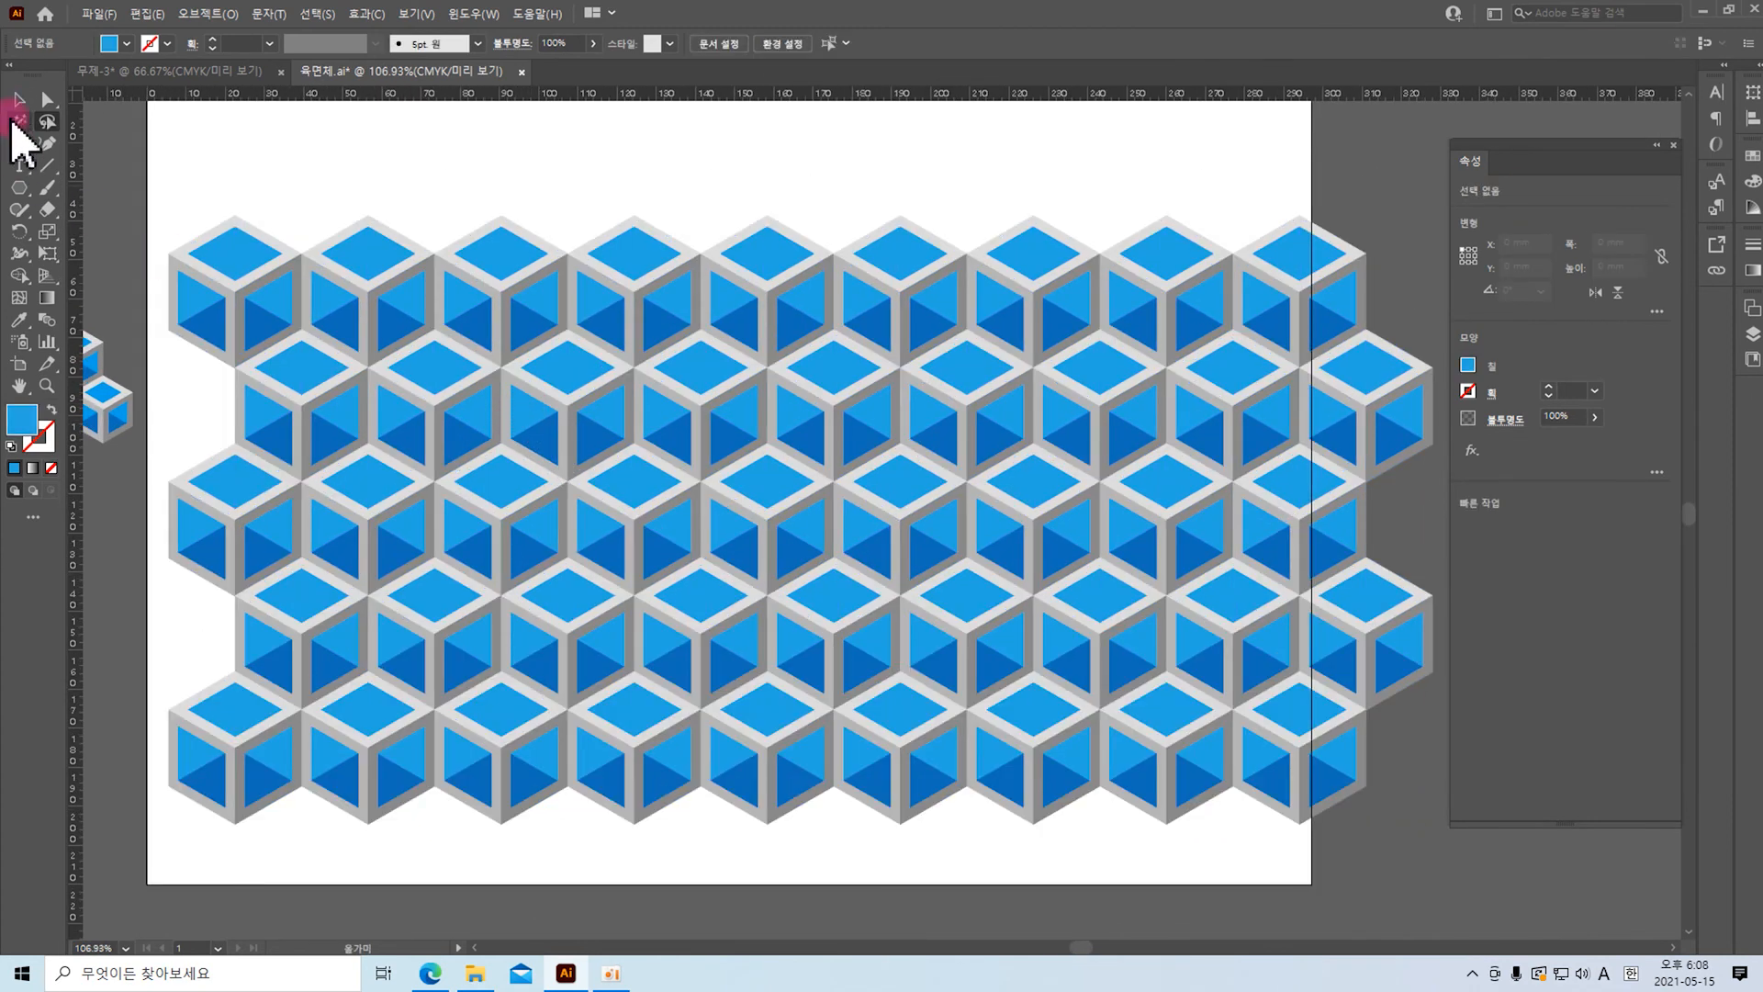
# Step: Lasso the cubes surrounding a four-row pyramid in the middle of the pattern and delete them
pyautogui.click(45, 120)
pyautogui.moveTo(204, 179)
pyautogui.mouseDown()
pyautogui.moveTo(173, 221)
pyautogui.moveTo(157, 313)
pyautogui.moveTo(139, 665)
pyautogui.moveTo(156, 811)
pyautogui.moveTo(362, 850)
pyautogui.moveTo(556, 462)
pyautogui.moveTo(604, 431)
pyautogui.moveTo(635, 331)
pyautogui.moveTo(697, 310)
pyautogui.moveTo(756, 338)
pyautogui.moveTo(821, 448)
pyautogui.moveTo(889, 490)
pyautogui.moveTo(862, 559)
pyautogui.moveTo(947, 609)
pyautogui.moveTo(926, 721)
pyautogui.moveTo(963, 818)
pyautogui.moveTo(1198, 917)
pyautogui.moveTo(1462, 895)
pyautogui.moveTo(1531, 539)
pyautogui.moveTo(1531, 310)
pyautogui.moveTo(1441, 131)
pyautogui.moveTo(1130, 62)
pyautogui.moveTo(746, 193)
pyautogui.moveTo(525, 211)
pyautogui.moveTo(307, 350)
pyautogui.moveTo(204, 421)
pyautogui.mouseUp()
pyautogui.hotkey('ctrl', '-')
pyautogui.hotkey('ctrl', '-')
pyautogui.hotkey('ctrl', '-')
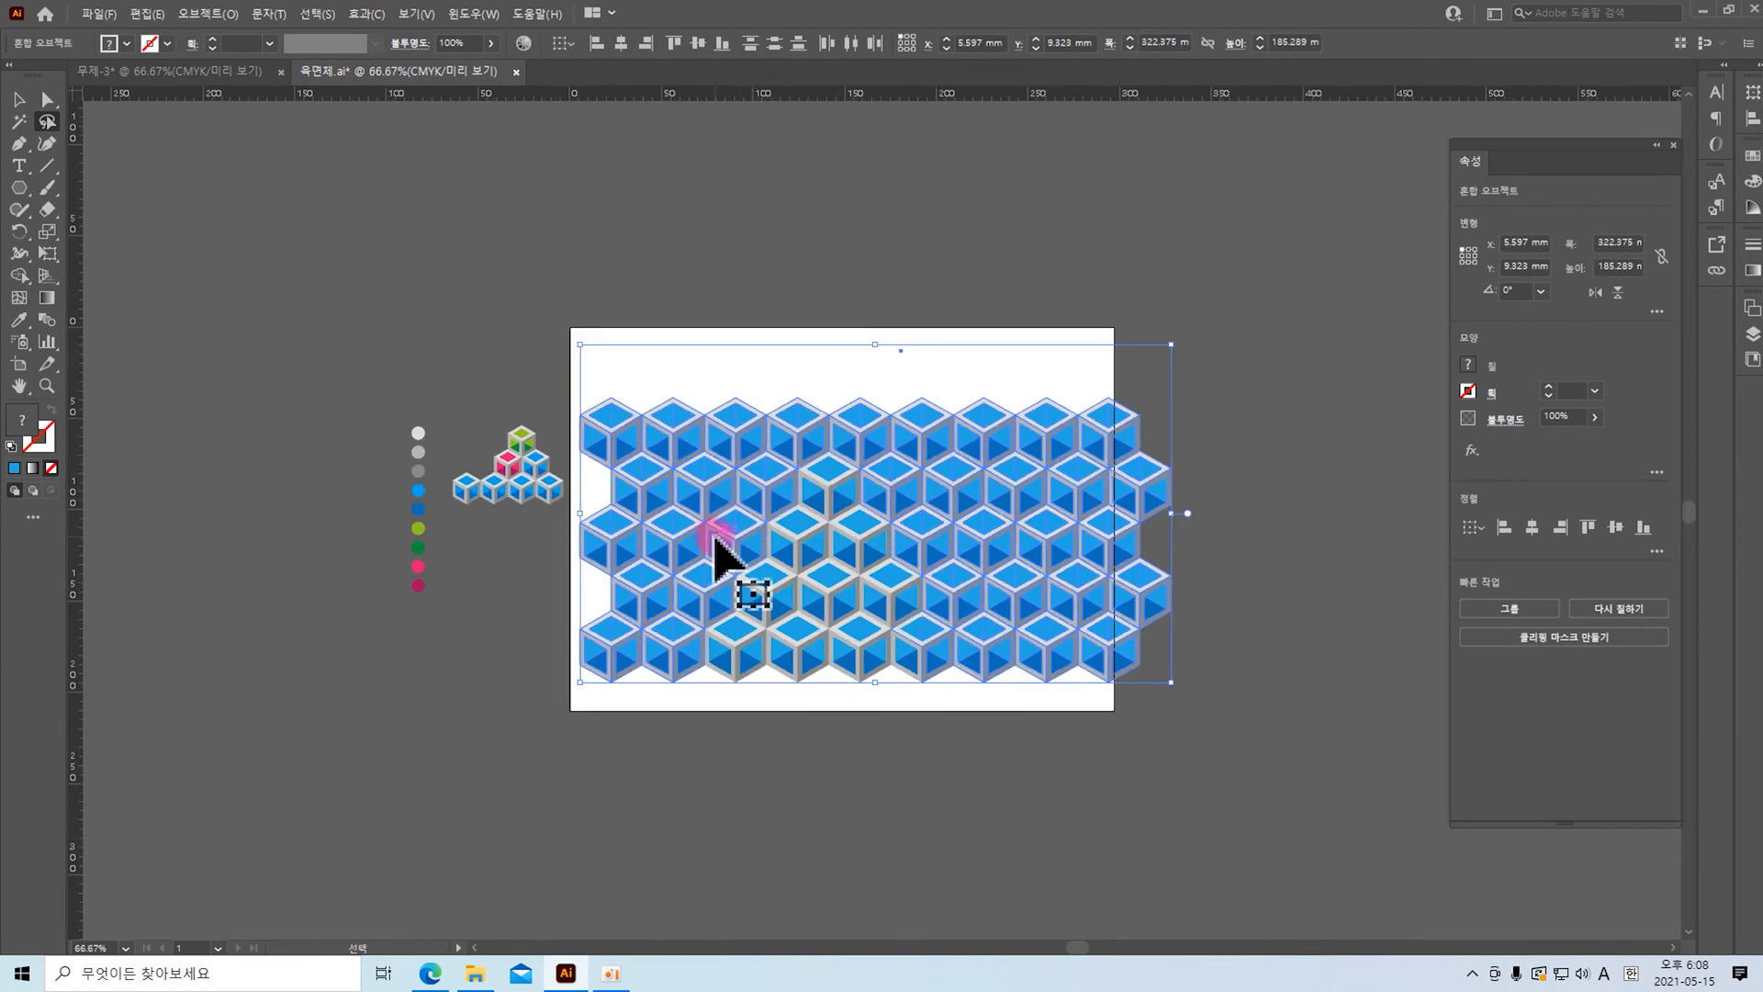
pyautogui.press('BackSpace')
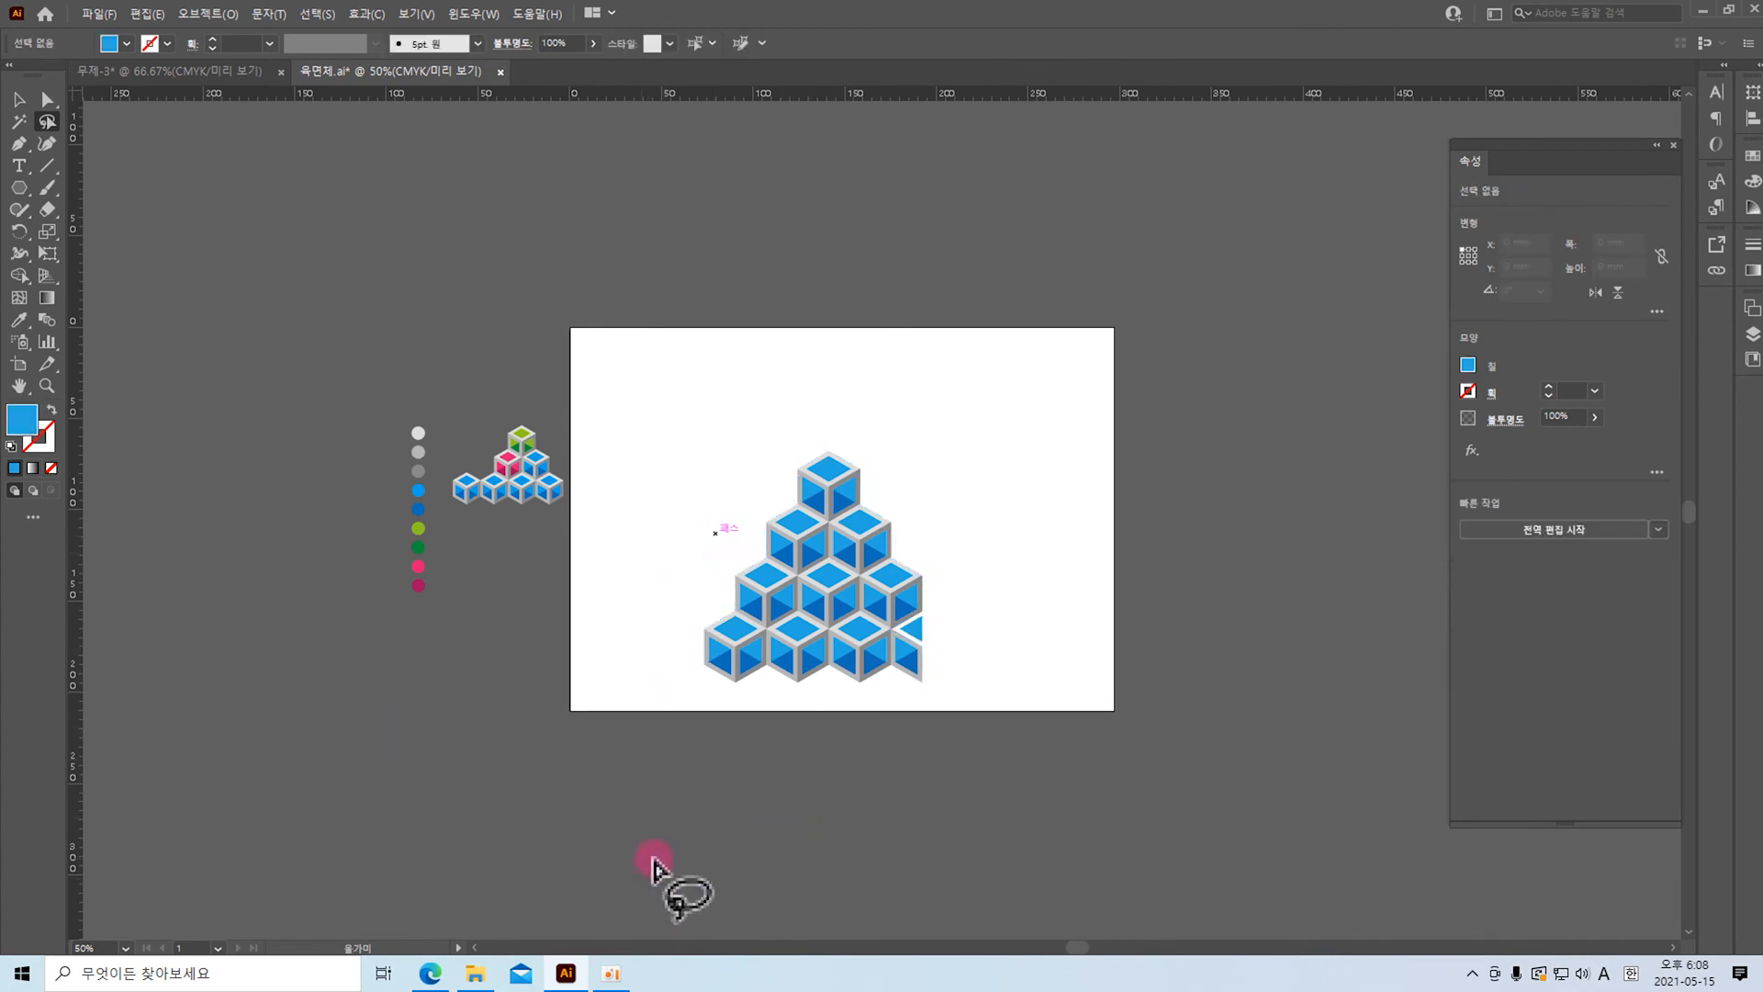
# Step: Delete the cut-off partial cube at the right end of the pyramid's bottom row
pyautogui.hotkey('ctrl', '+')
pyautogui.hotkey('ctrl', '+')
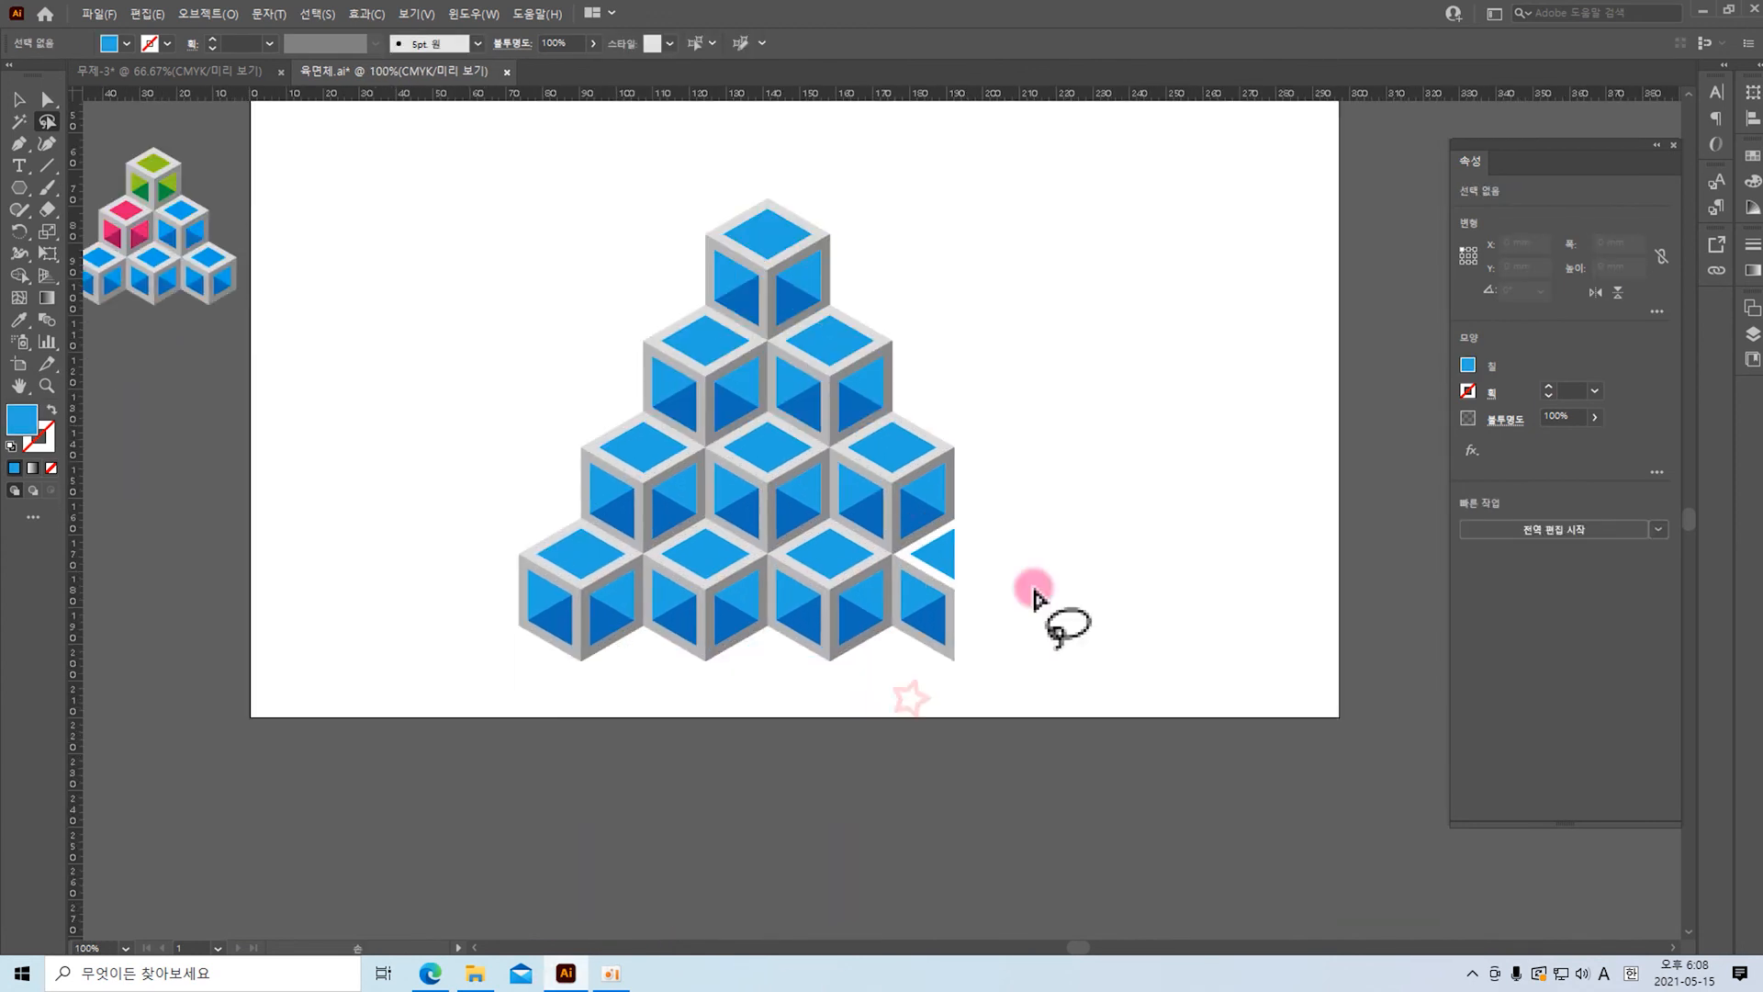
pyautogui.moveTo(1032, 591); pyautogui.dragTo(1123, 571)
pyautogui.press('BackSpace')
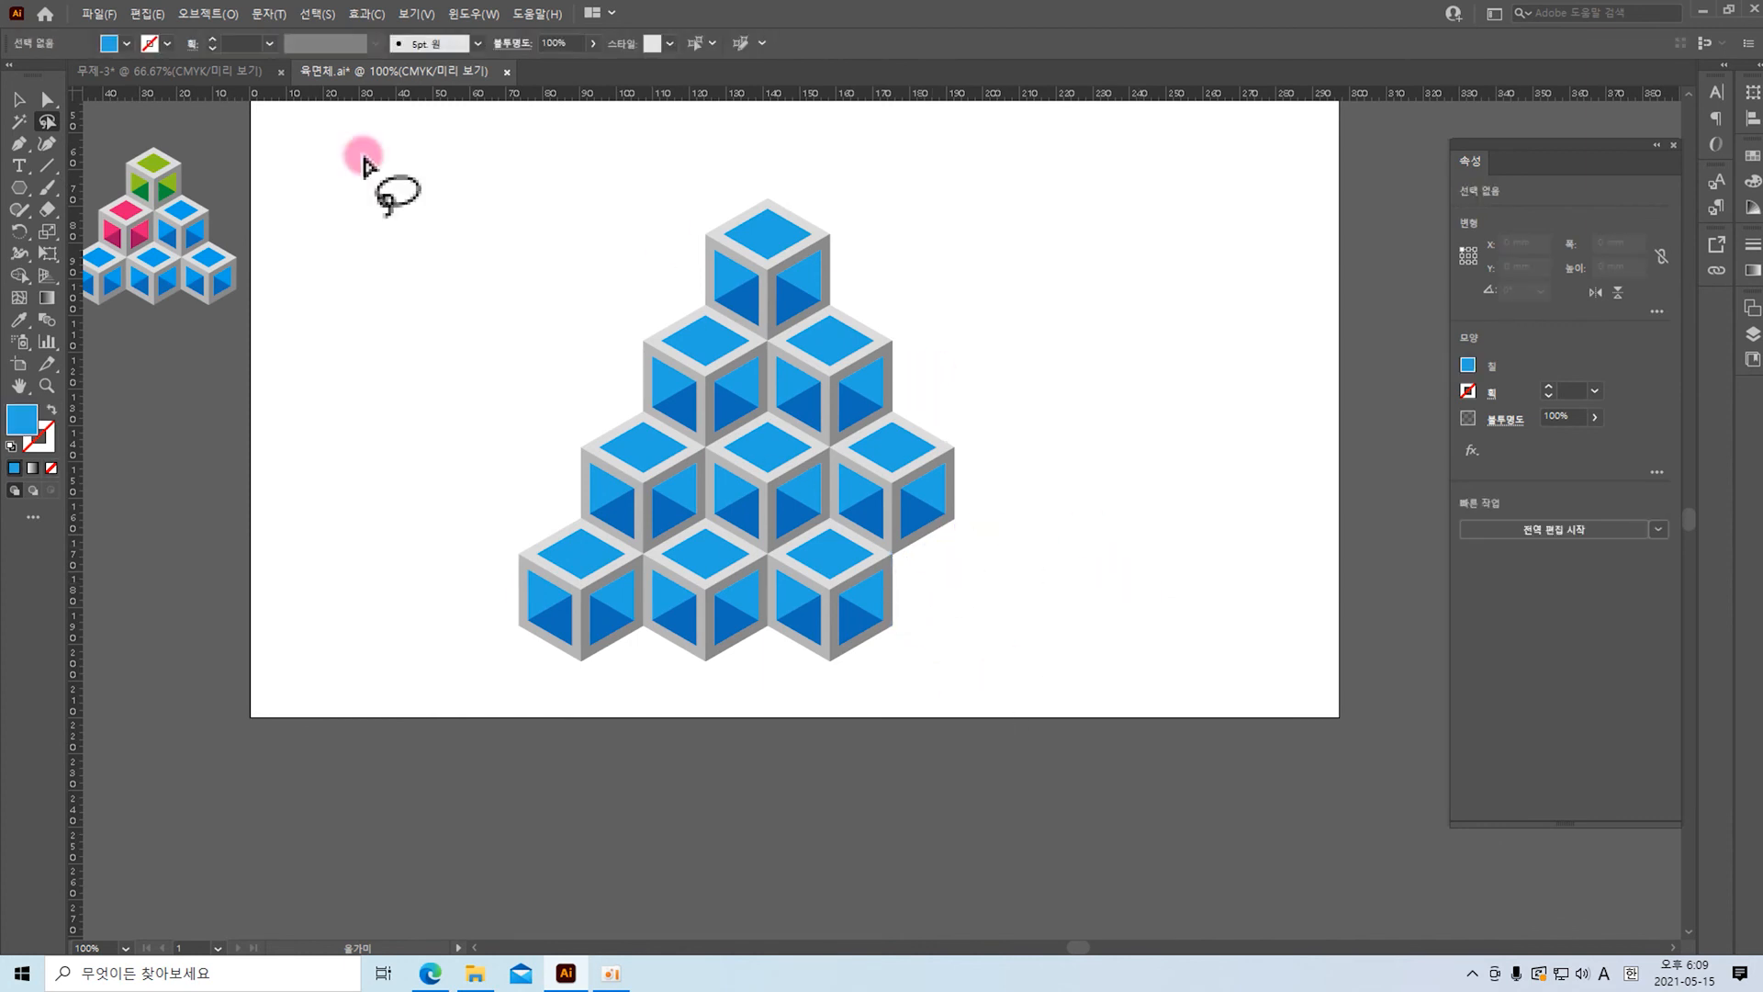
# Step: Recolor the top cube's light blue top face and upper side triangles with the light green swatch color
pyautogui.moveTo(418, 211); pyautogui.dragTo(597, 225)
pyautogui.click(19, 98)
pyautogui.click(46, 100)
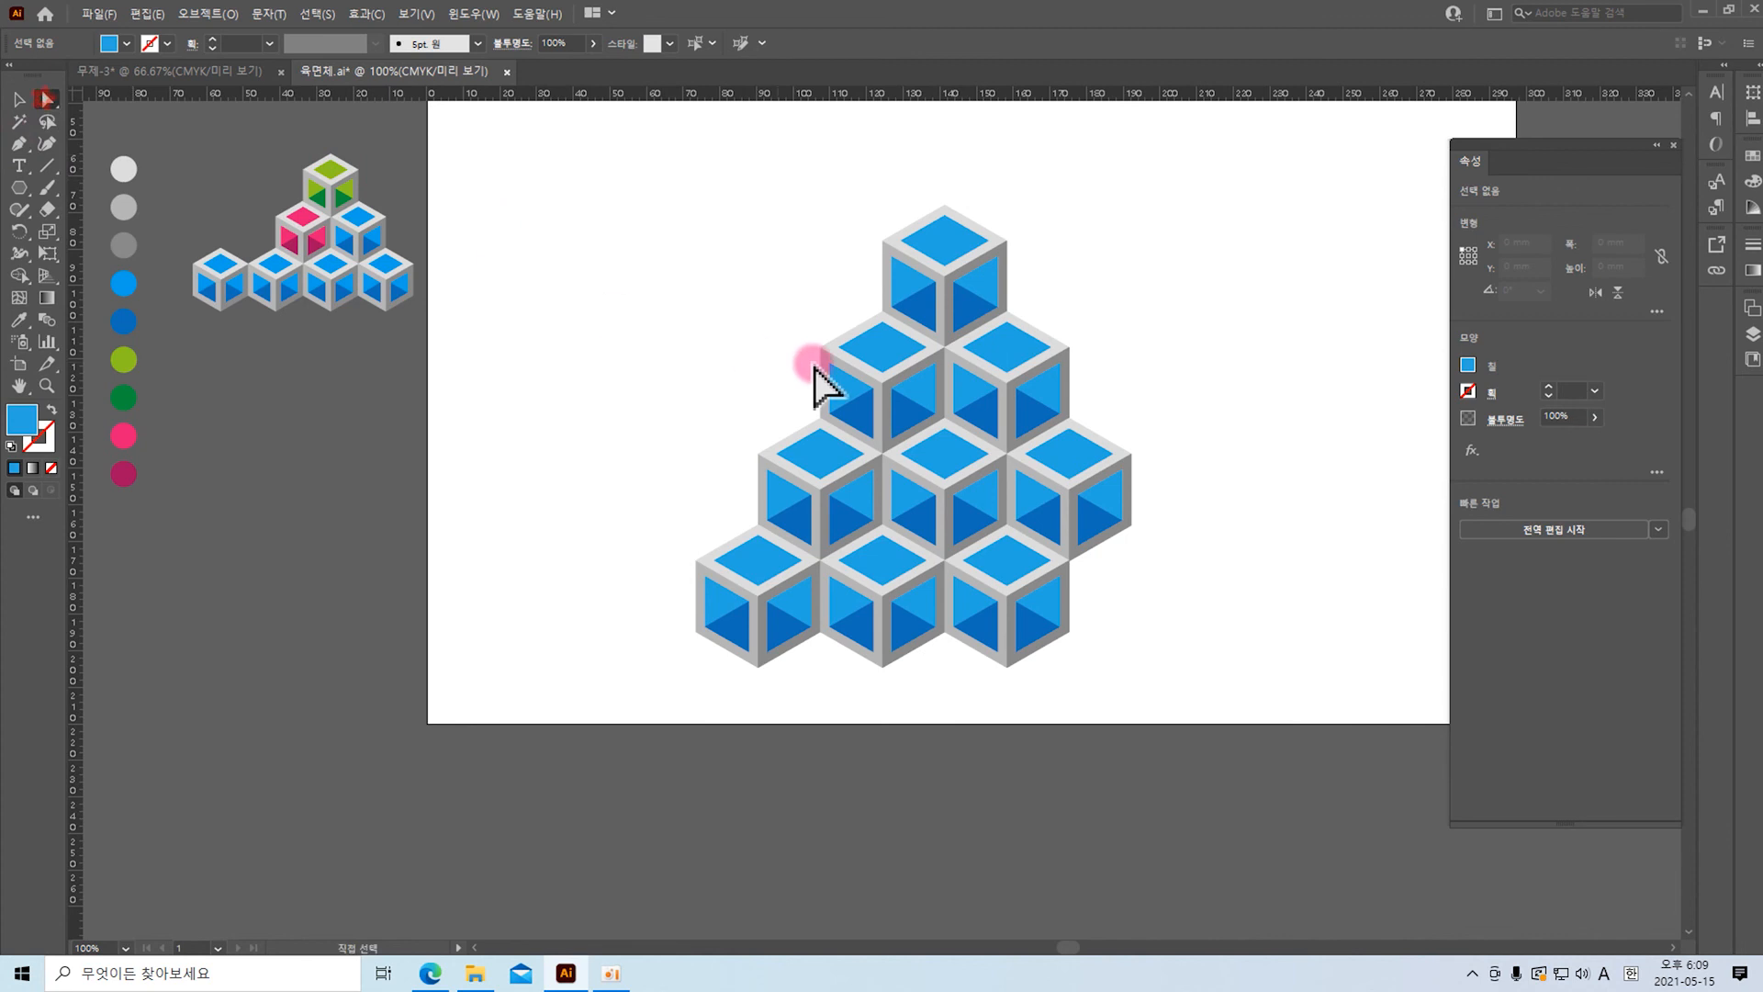
pyautogui.click(960, 242)
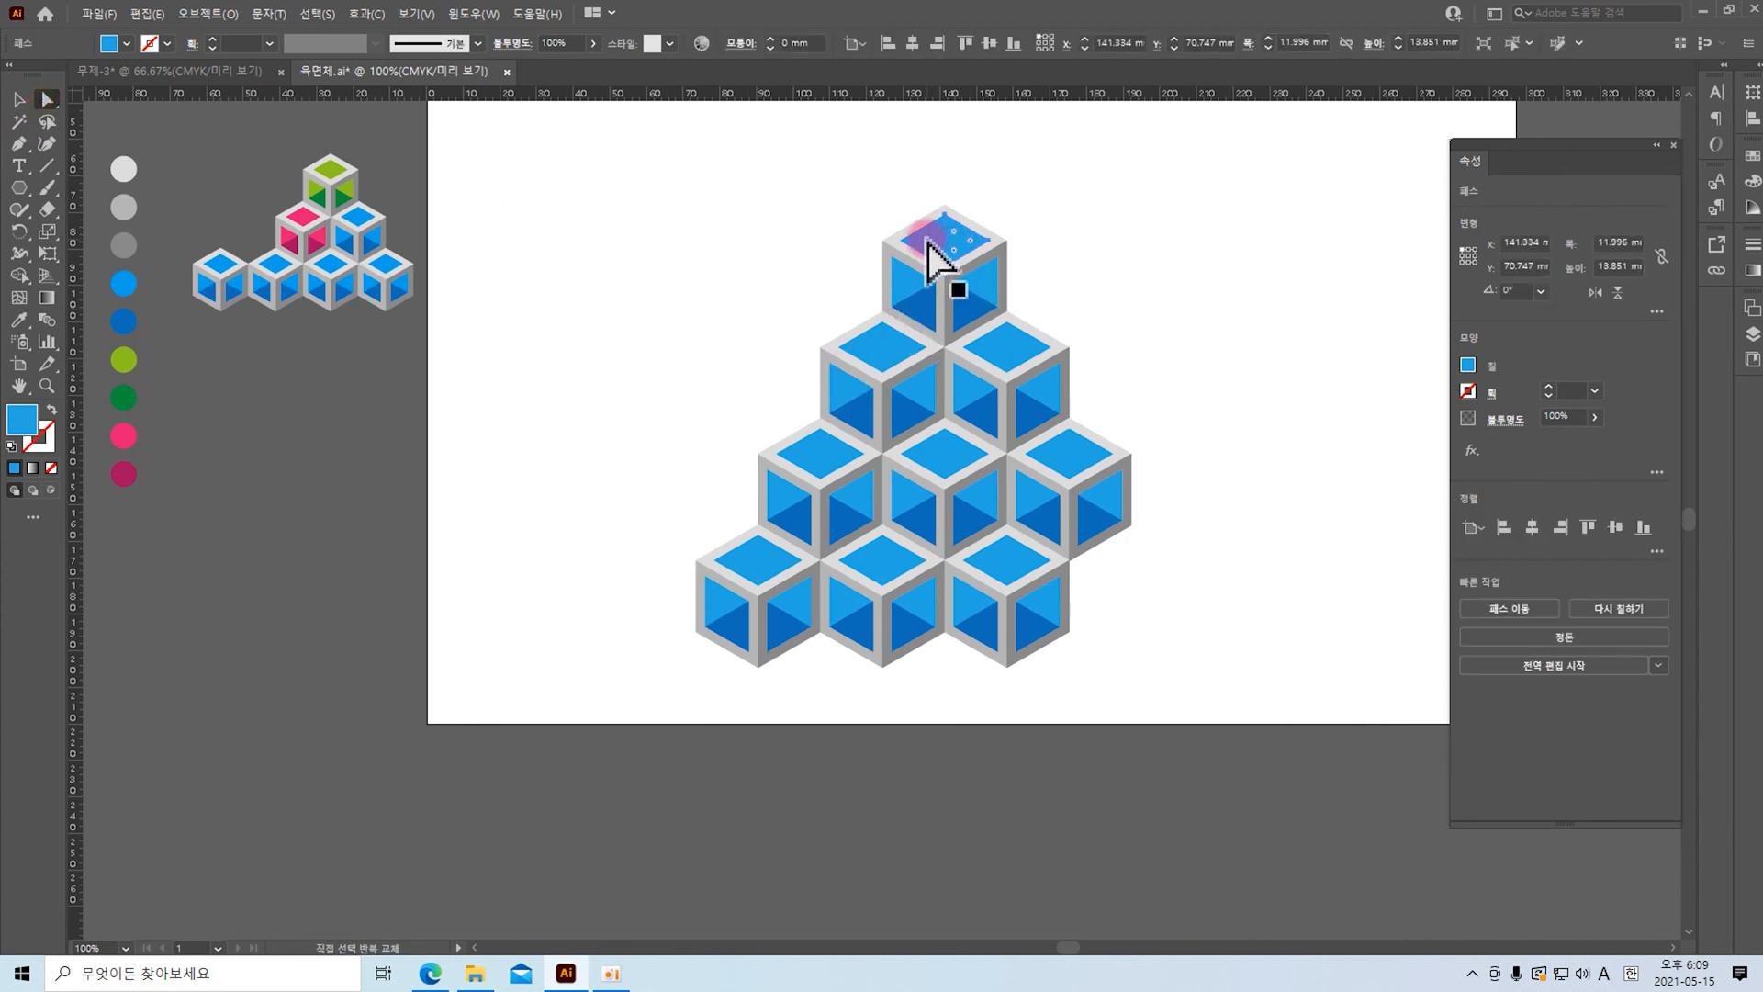
pyautogui.keyDown('alt'); pyautogui.click(920, 246); pyautogui.keyUp('alt')
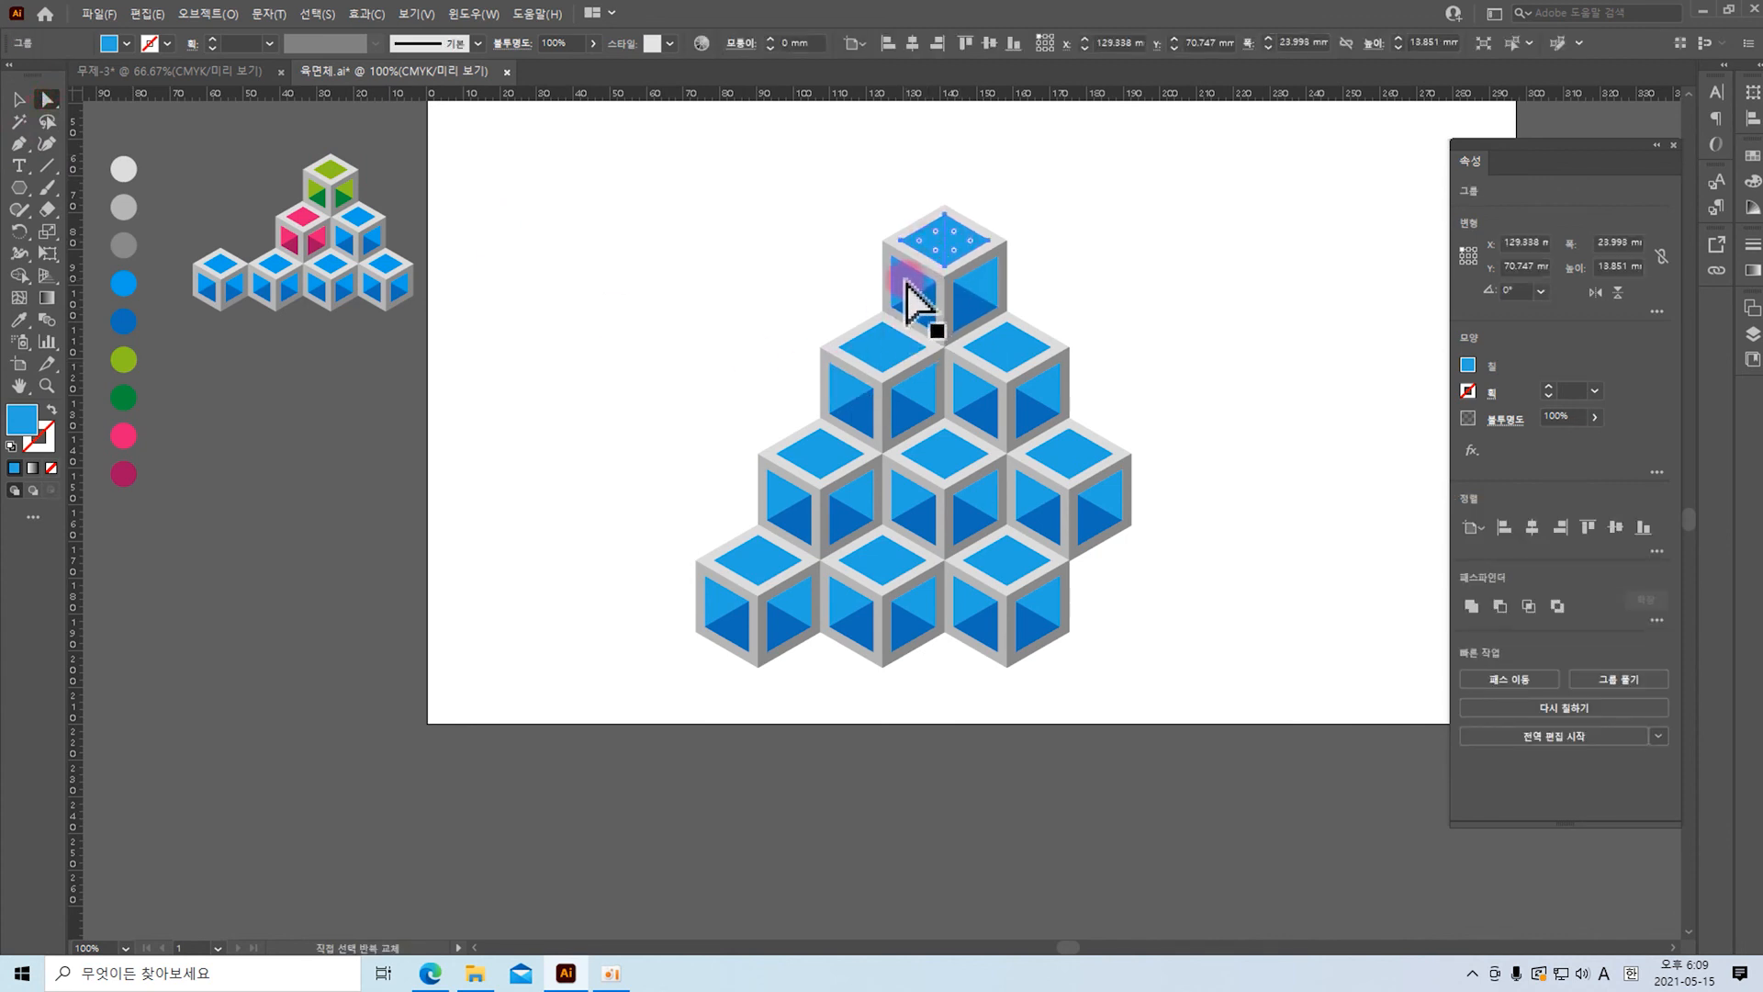
pyautogui.keyDown('shift'); pyautogui.click(907, 283); pyautogui.keyUp('shift')
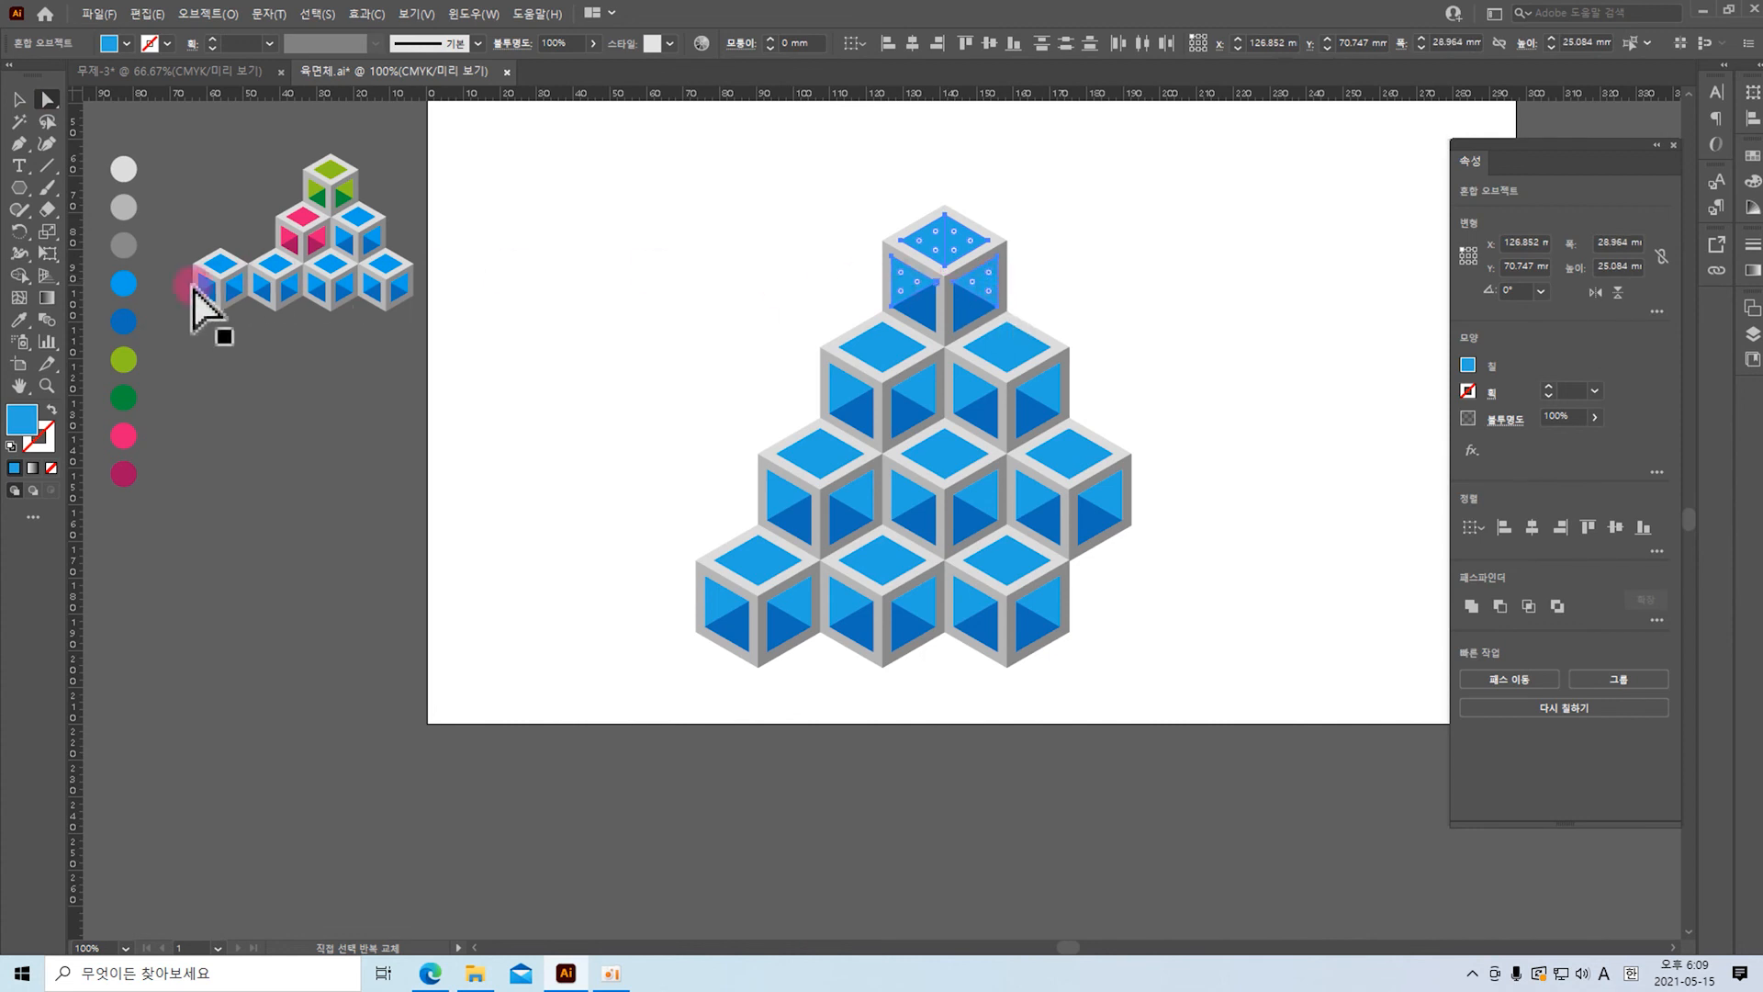
pyautogui.click(19, 322)
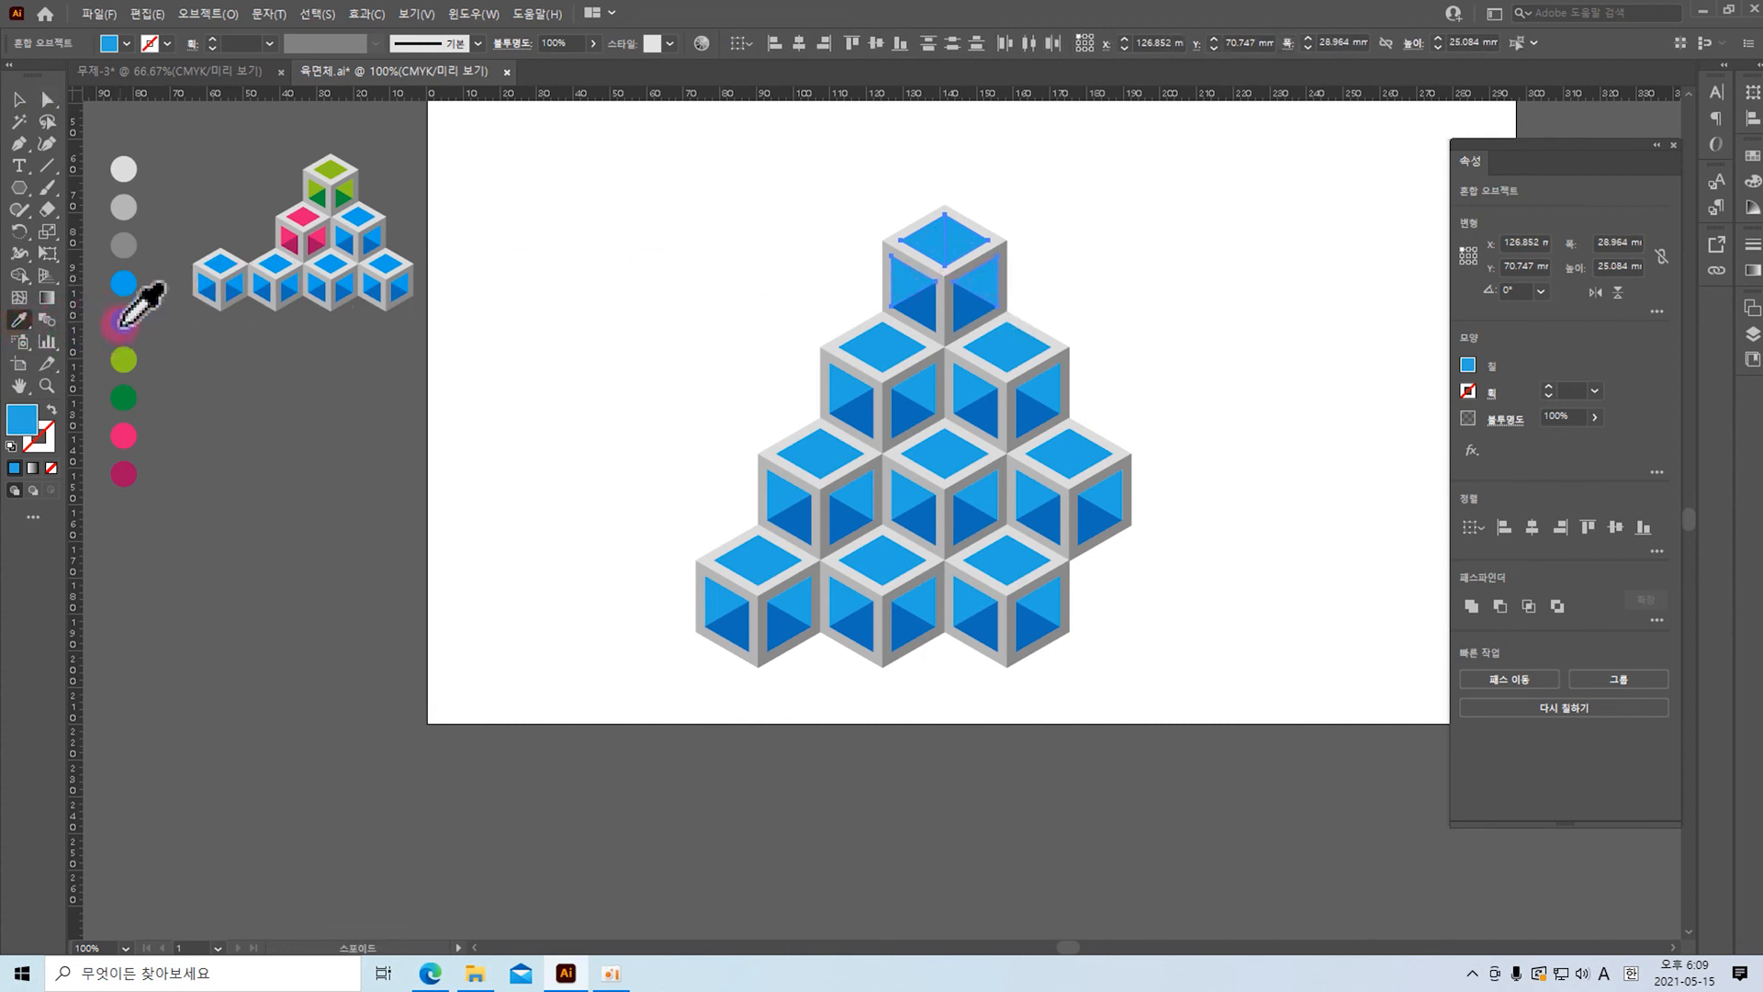
pyautogui.click(125, 357)
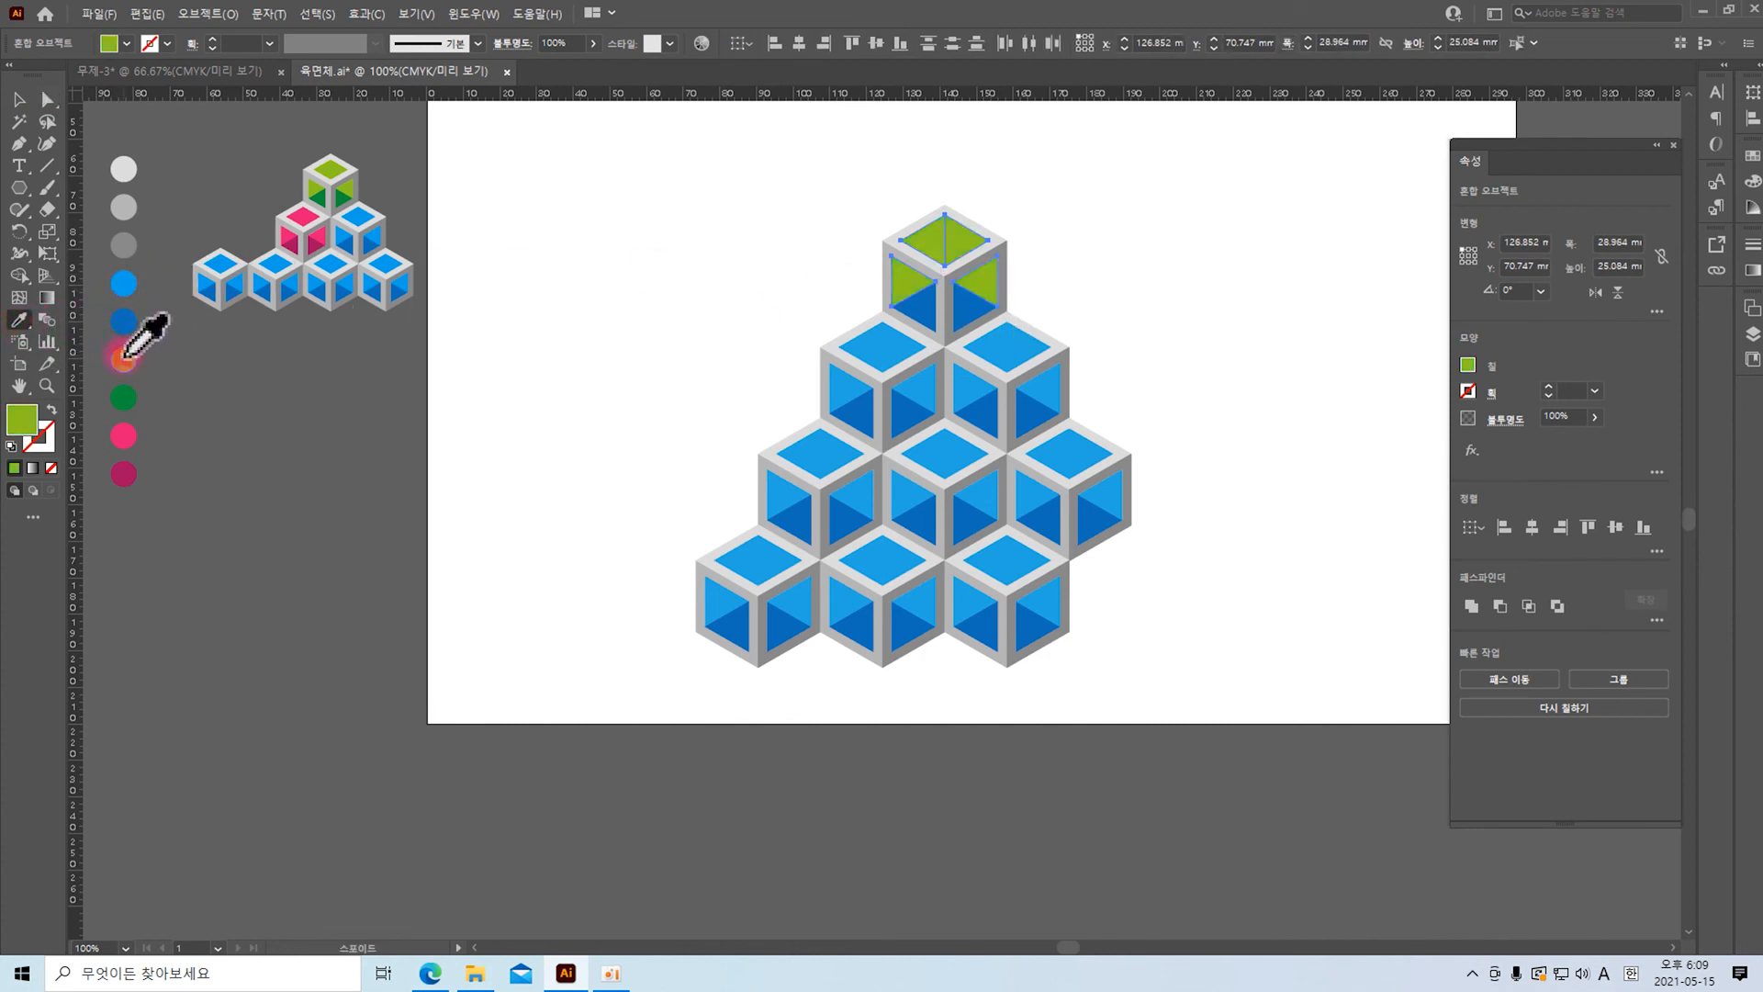
# Step: Recolor the two dark blue lower side triangles of the top cube with the dark green swatch color
pyautogui.press('a')
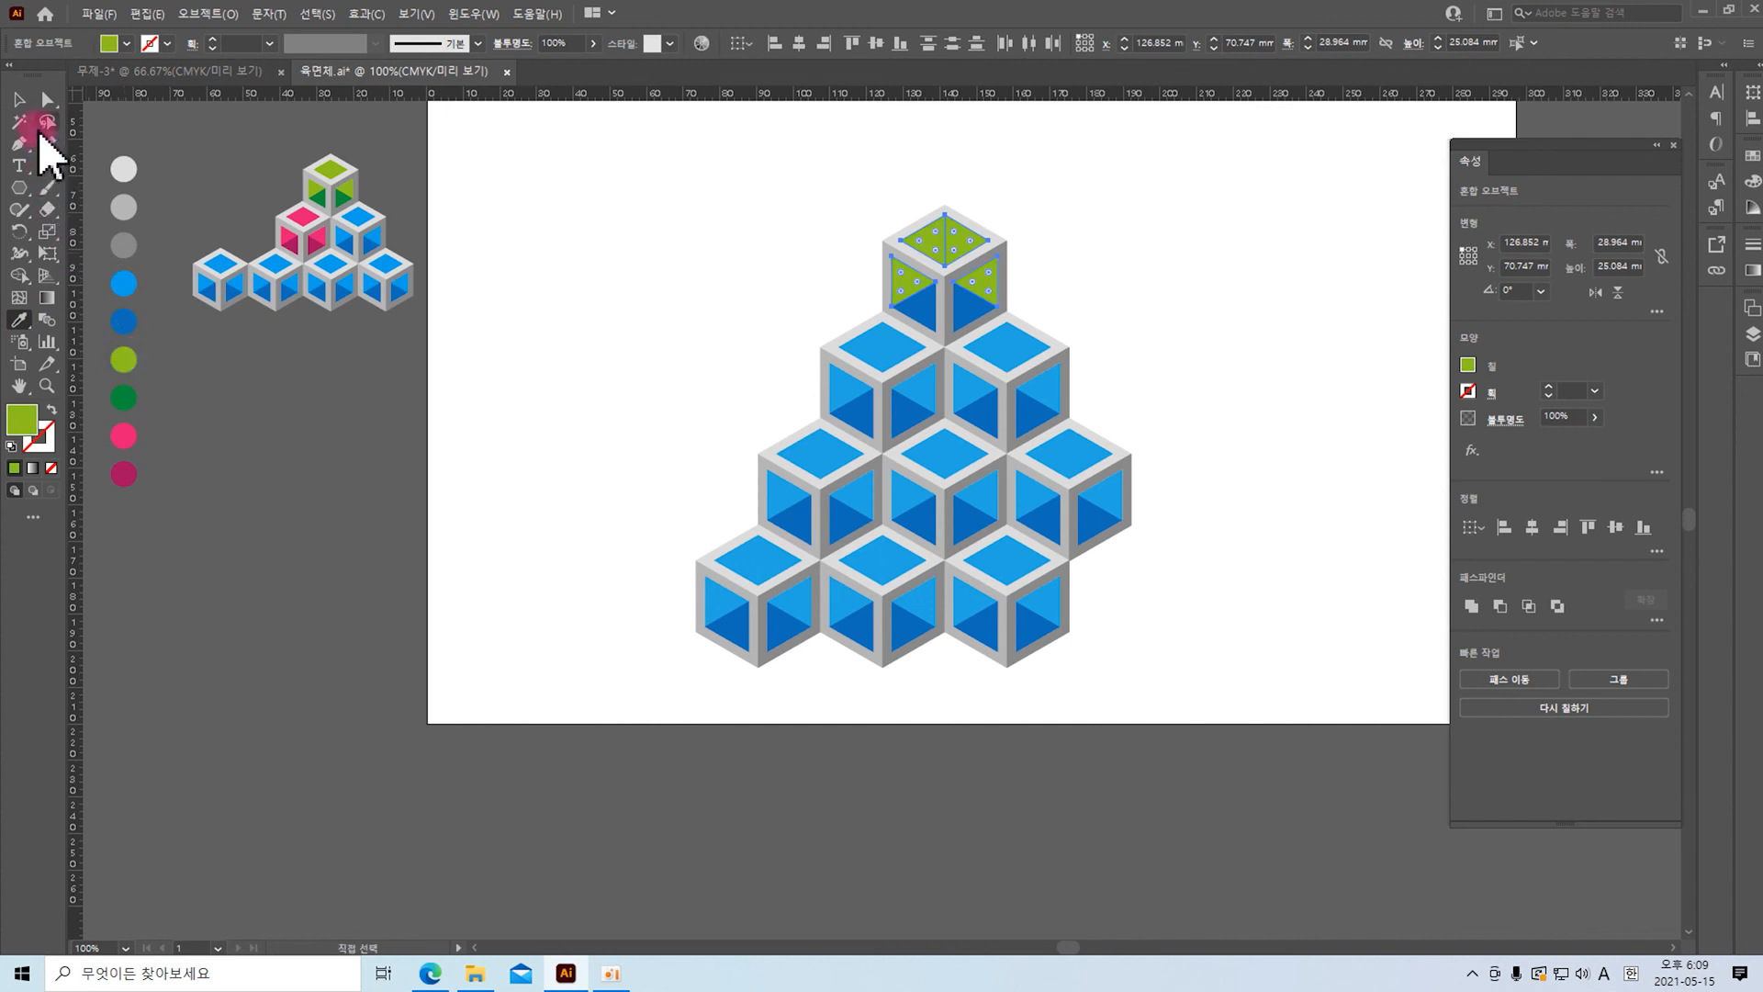
pyautogui.click(940, 307)
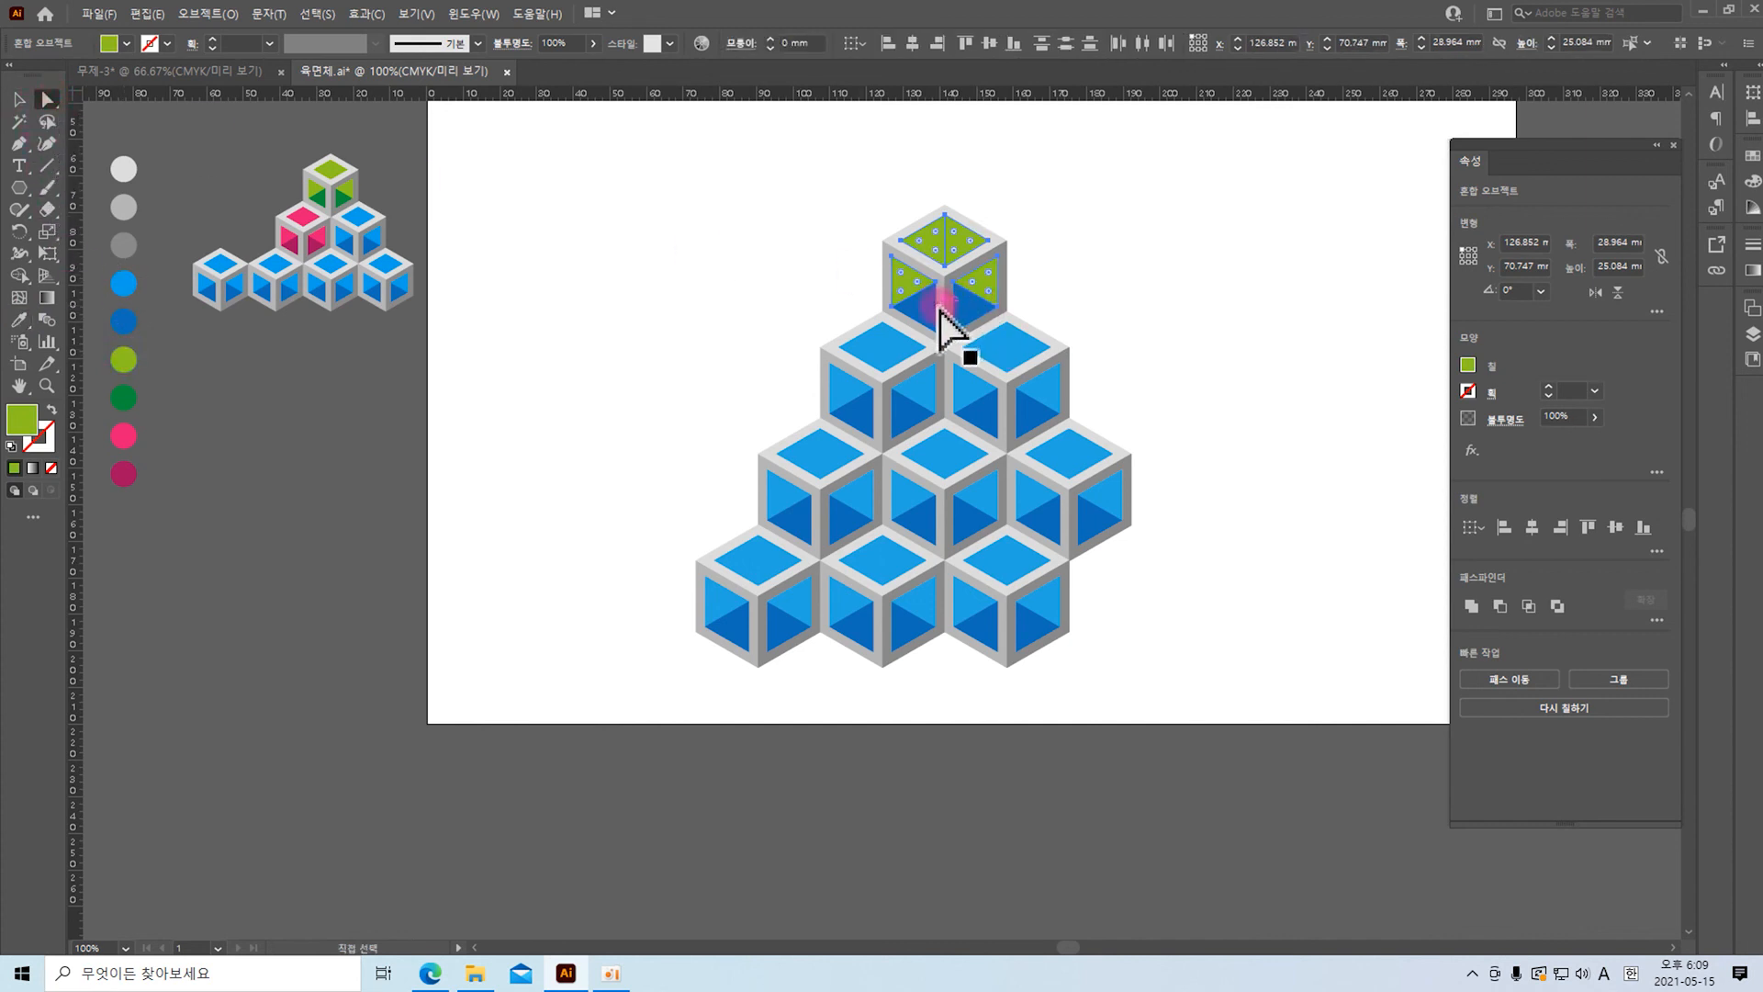
pyautogui.click(922, 311)
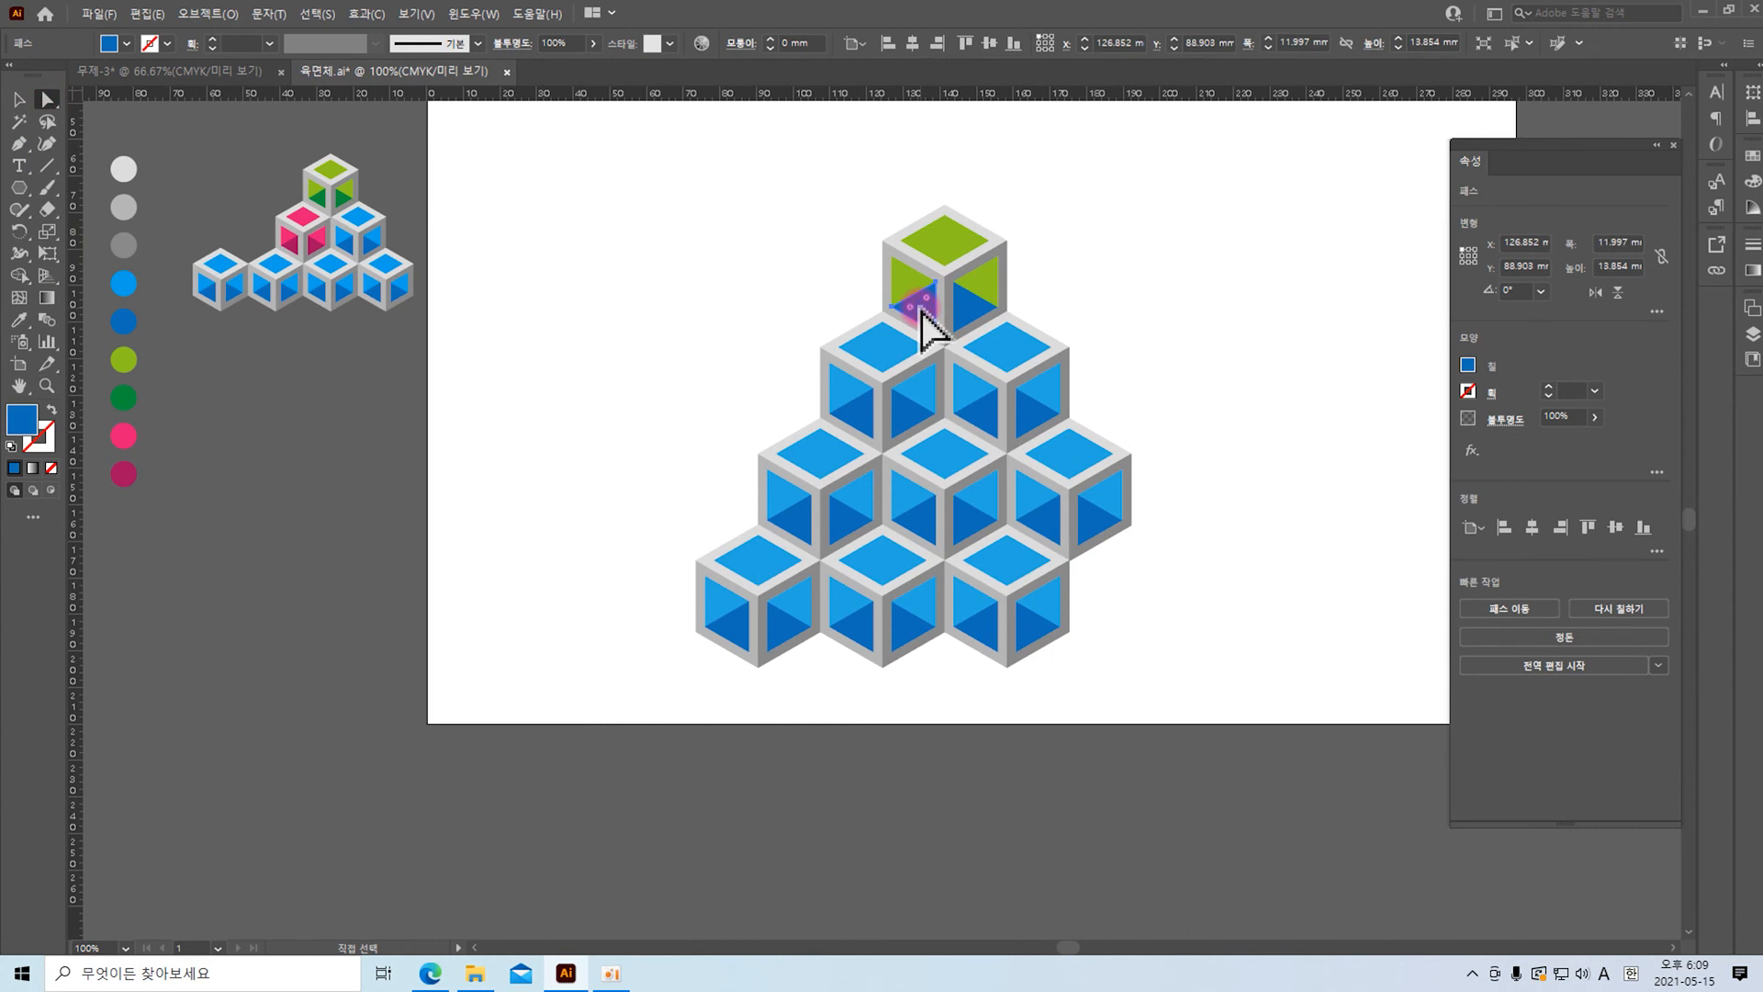
pyautogui.click(926, 306)
pyautogui.click(956, 312)
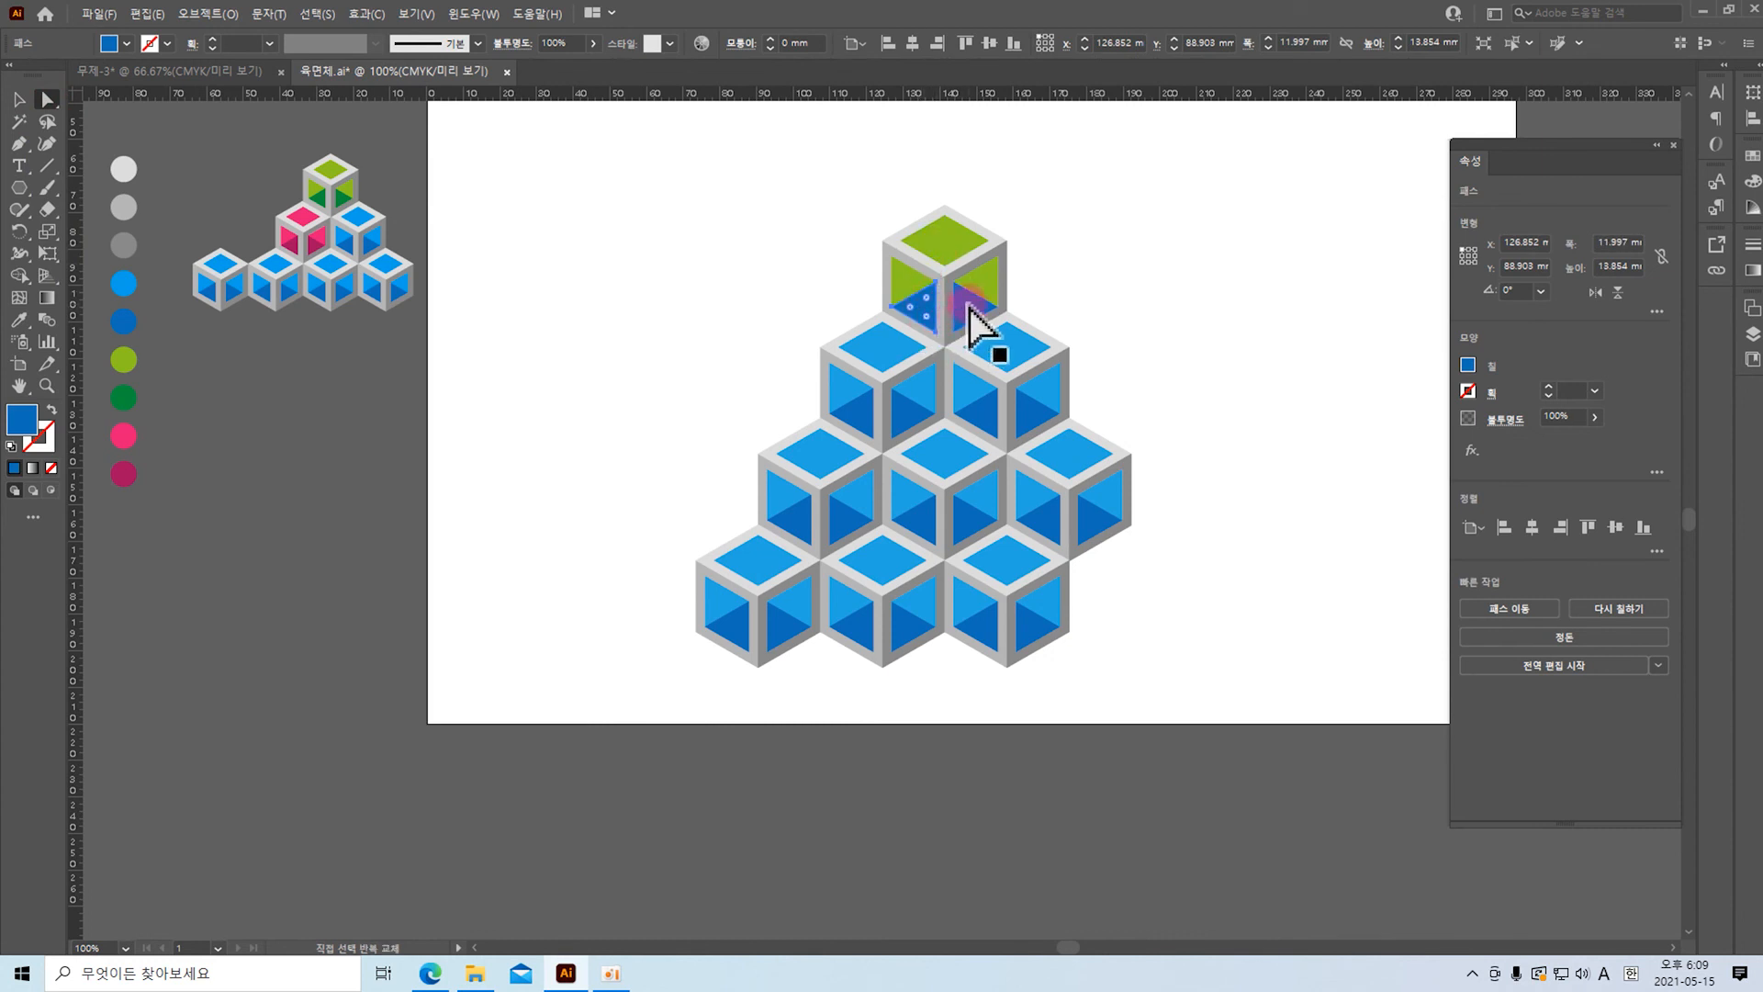
pyautogui.keyDown('shift'); pyautogui.click(967, 307); pyautogui.keyUp('shift')
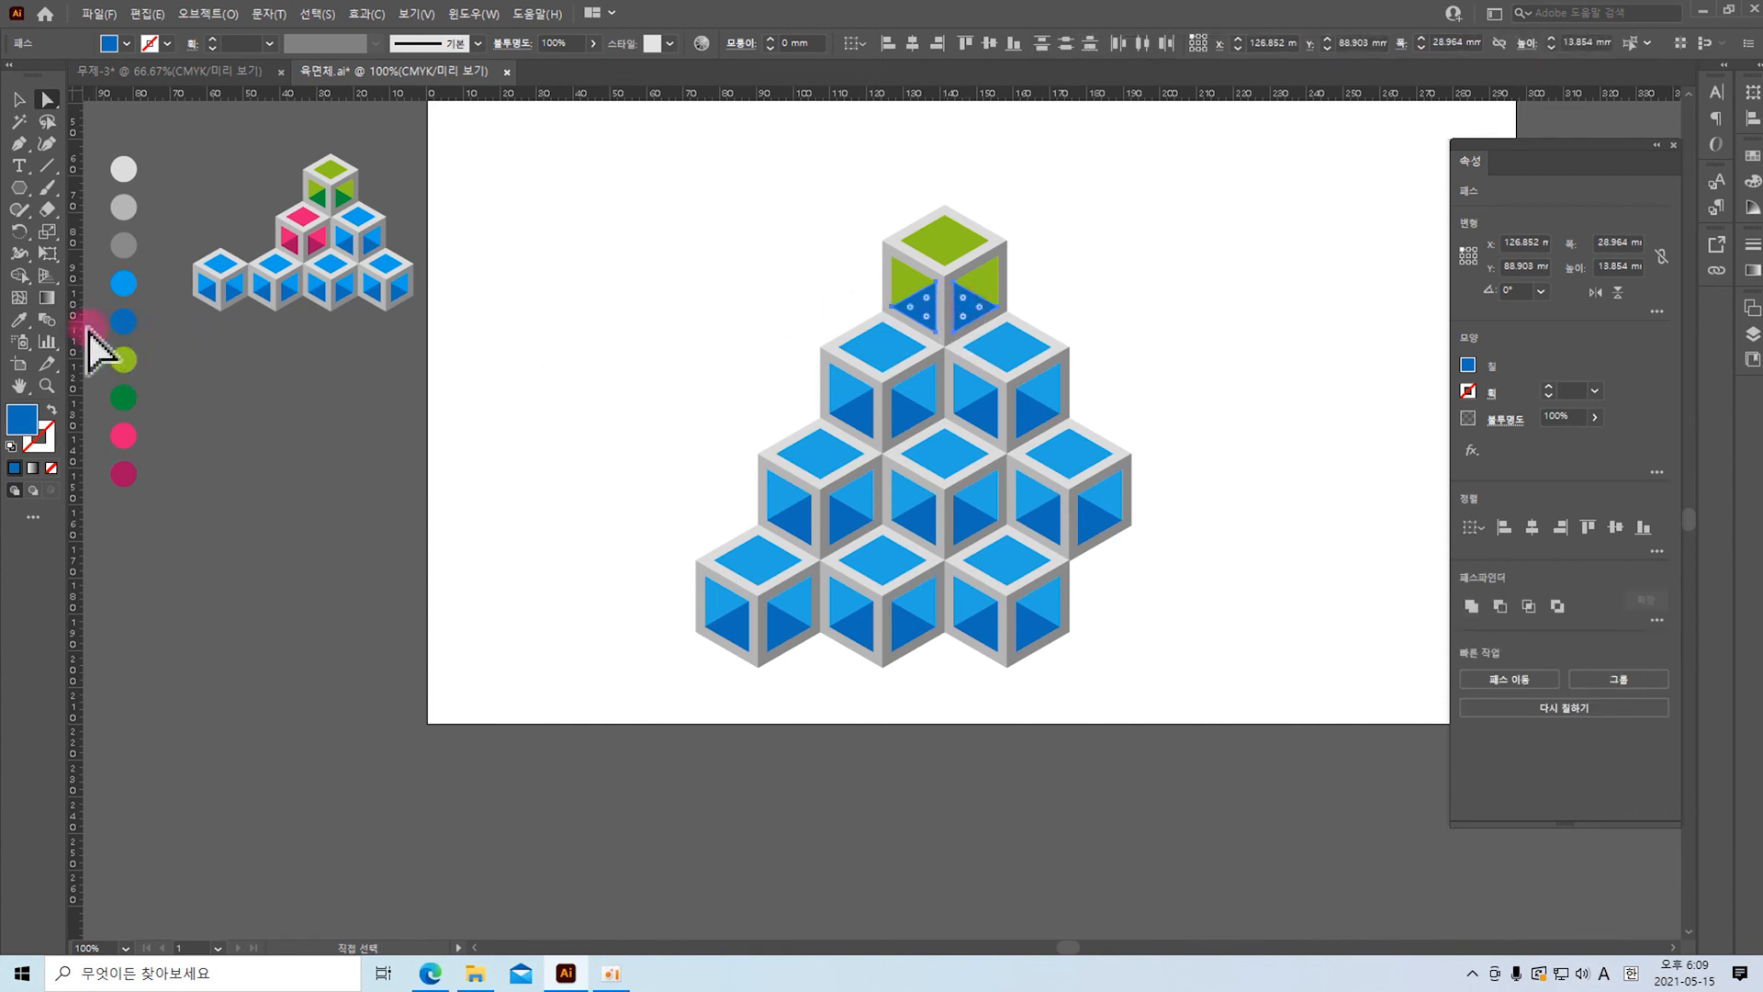
pyautogui.click(19, 321)
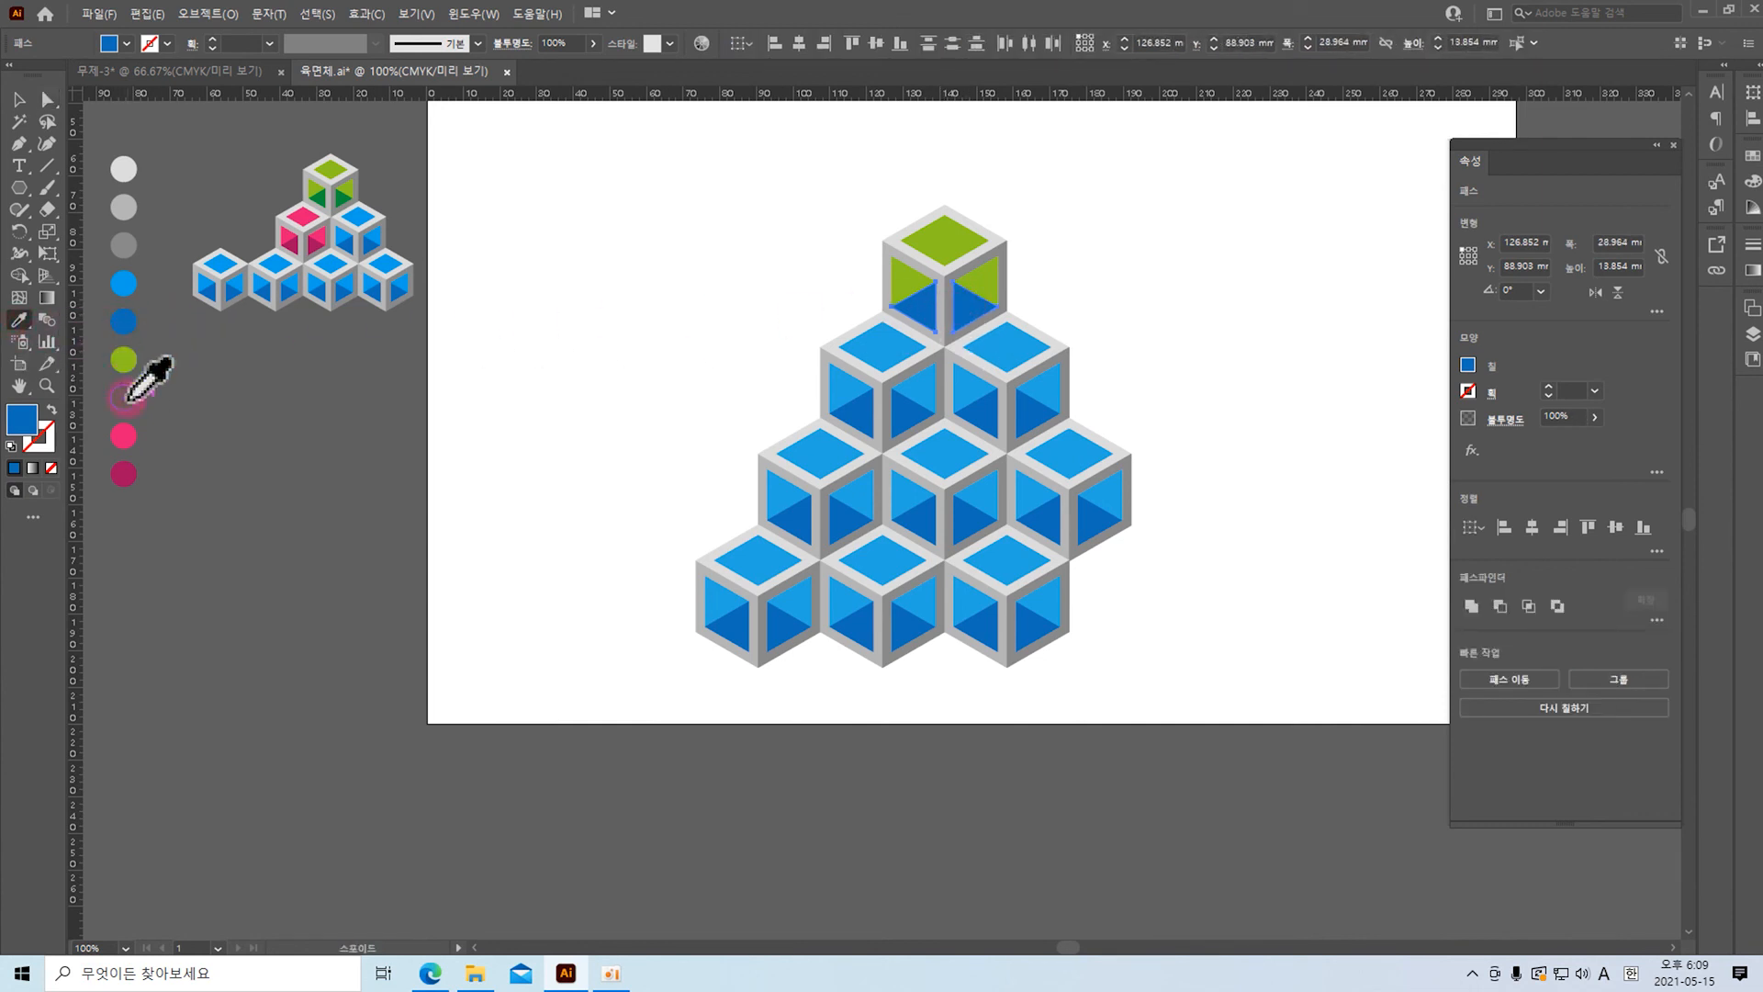
pyautogui.keyDown('ctrl'); pyautogui.click(1235, 365); pyautogui.keyUp('ctrl')
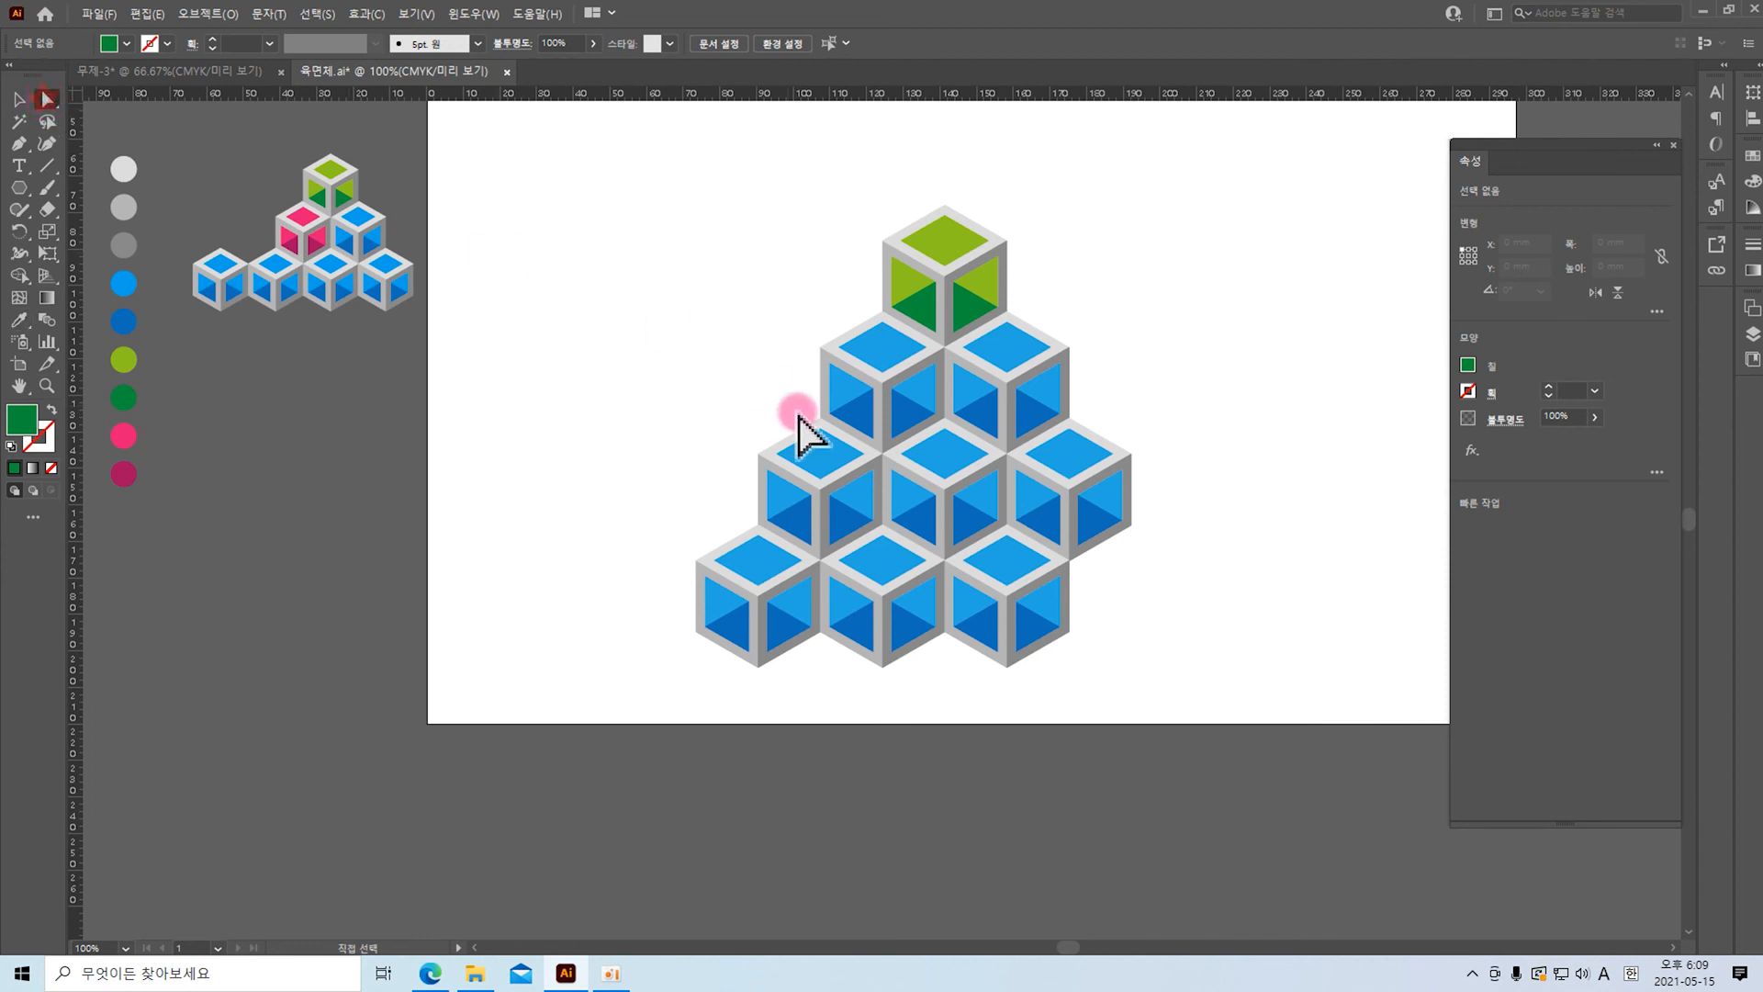
# Step: Recolor the light blue top face and upper side triangles of the second row's left cube with the pink swatch color
pyautogui.click(883, 353)
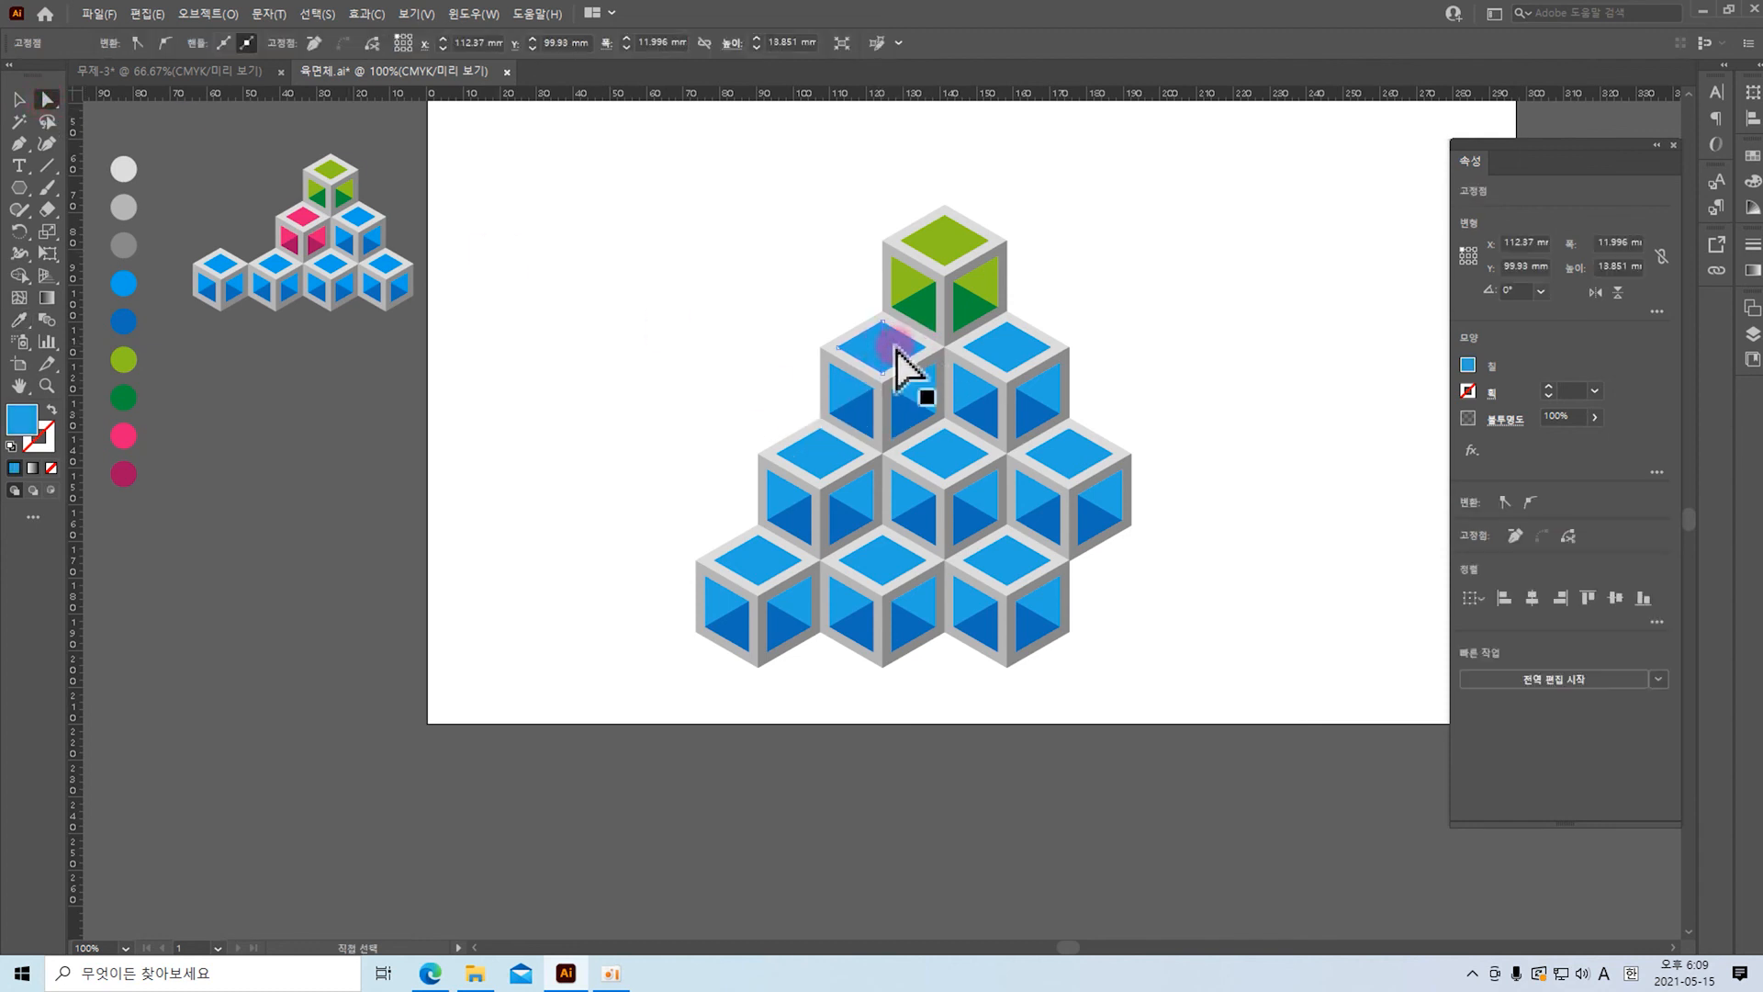
pyautogui.keyDown('shift'); pyautogui.click(903, 348); pyautogui.keyUp('shift')
pyautogui.keyDown('shift'); pyautogui.click(915, 383); pyautogui.keyUp('shift')
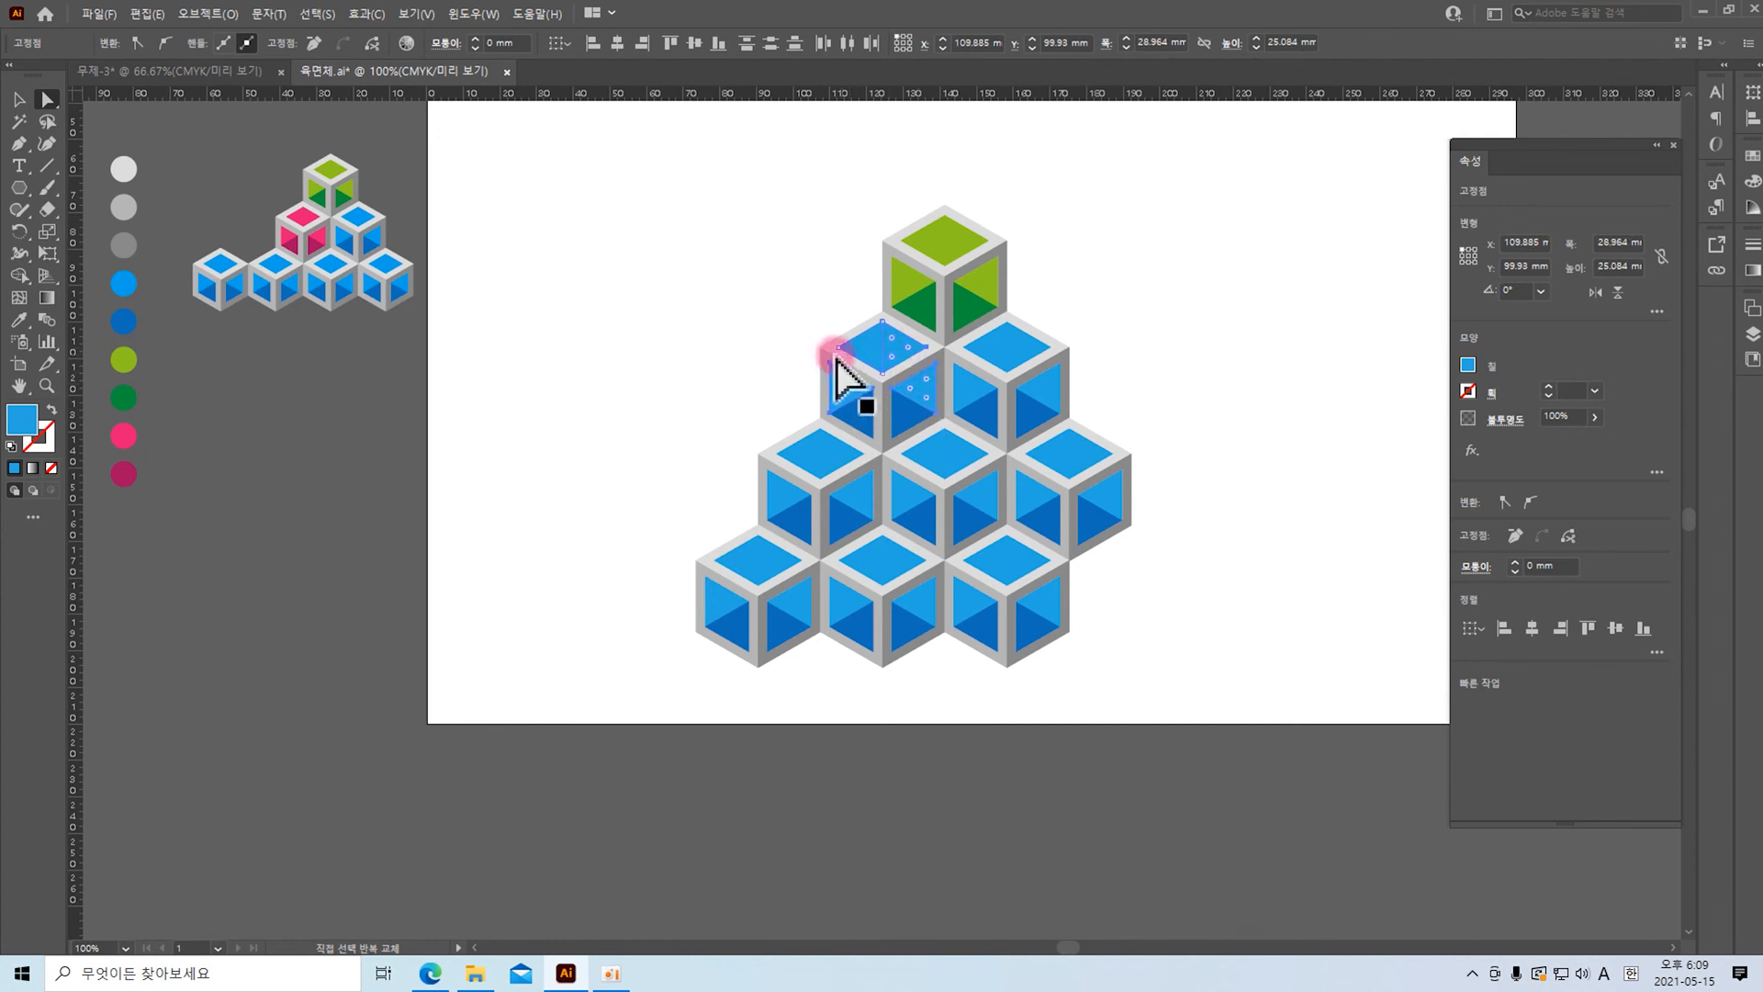
pyautogui.click(18, 319)
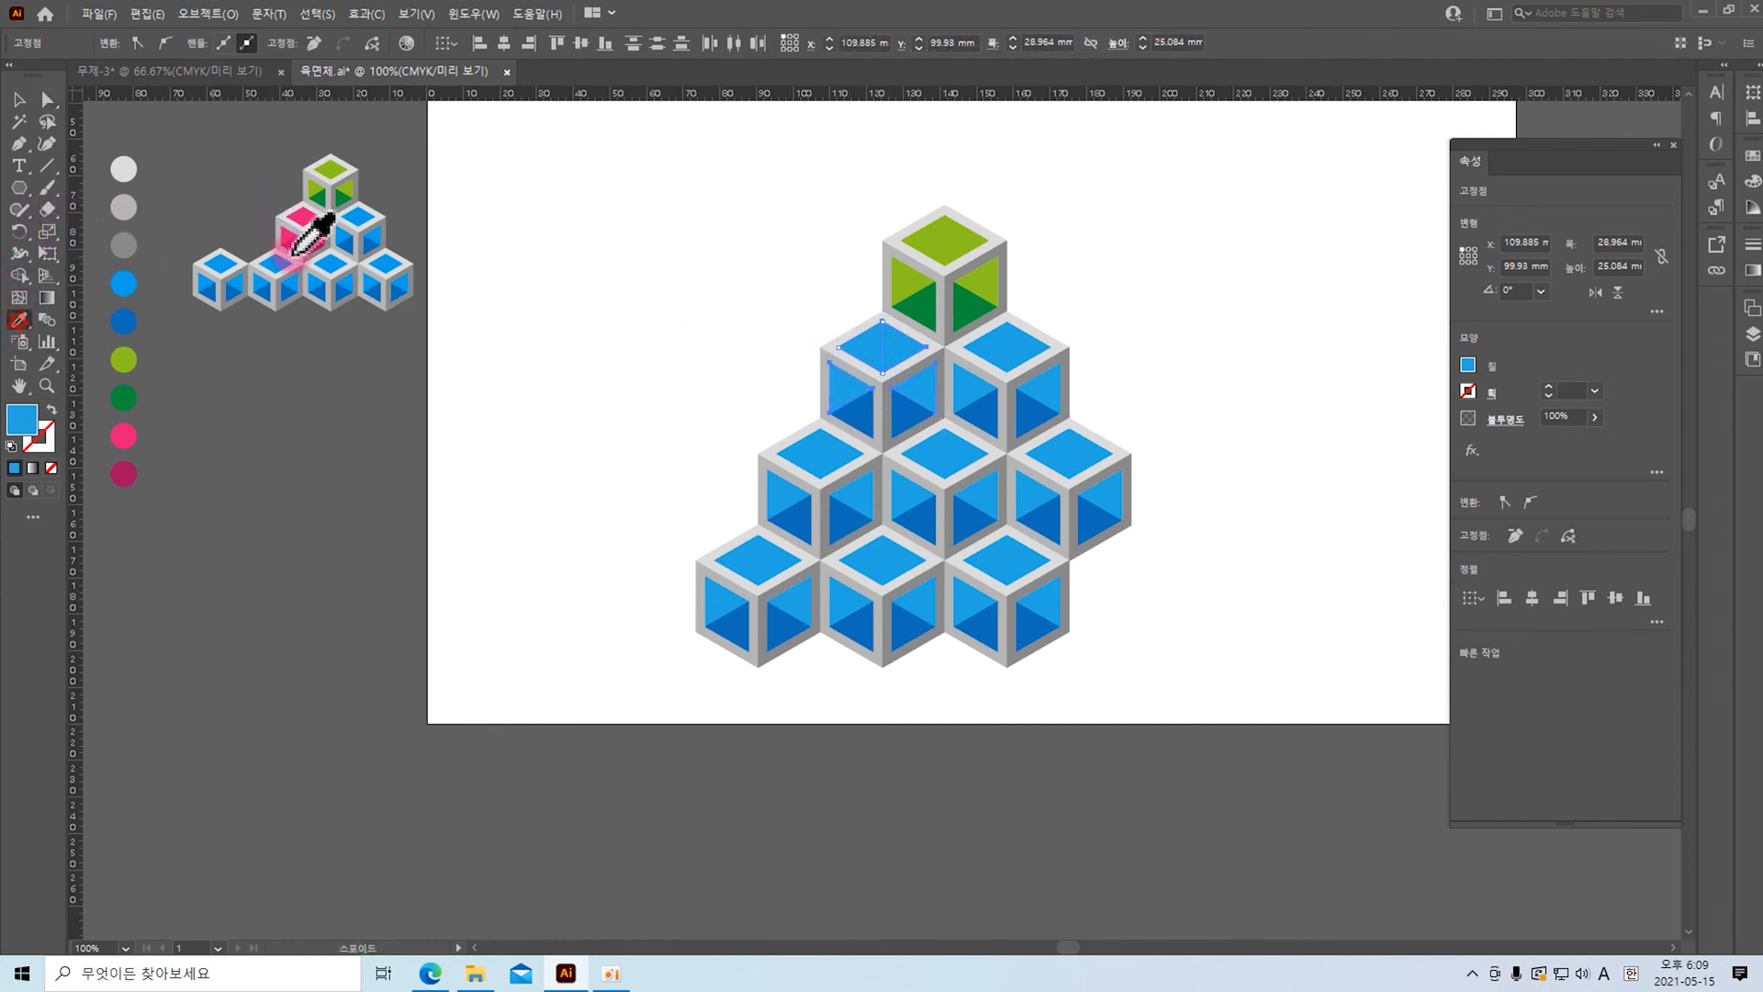
pyautogui.click(123, 430)
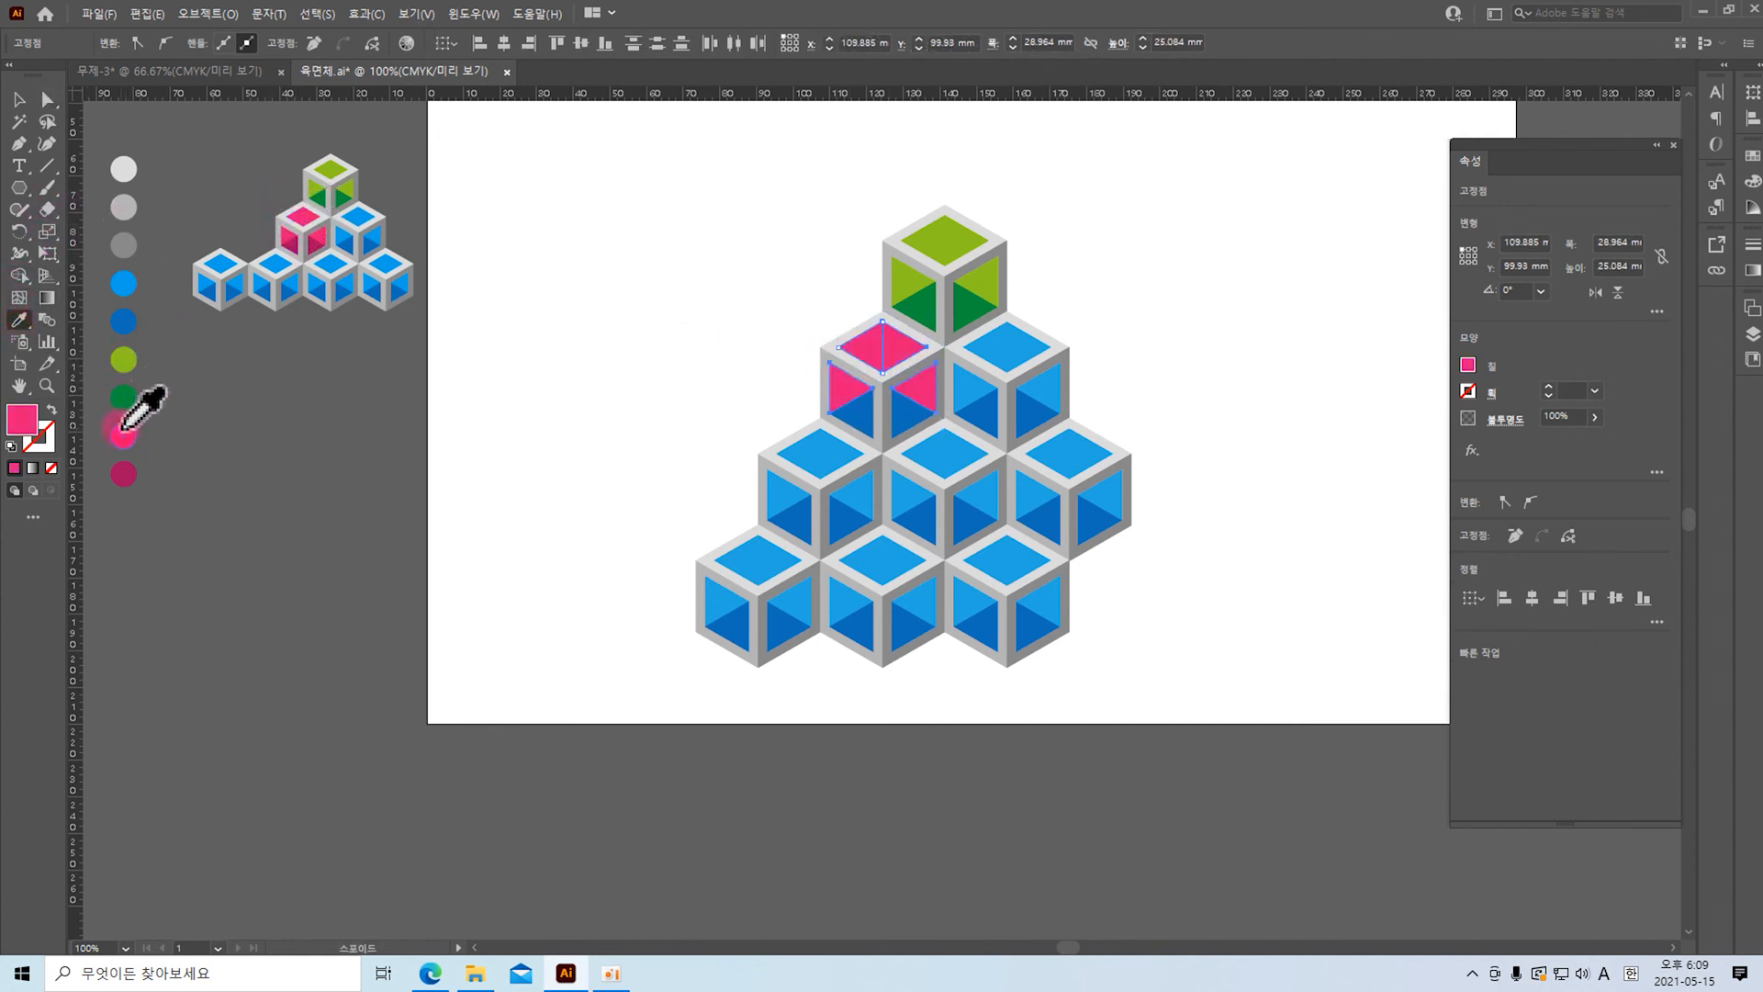
# Step: Recolor the two dark blue lower side triangles of the second row's left cube with the dark magenta swatch color
pyautogui.click(46, 98)
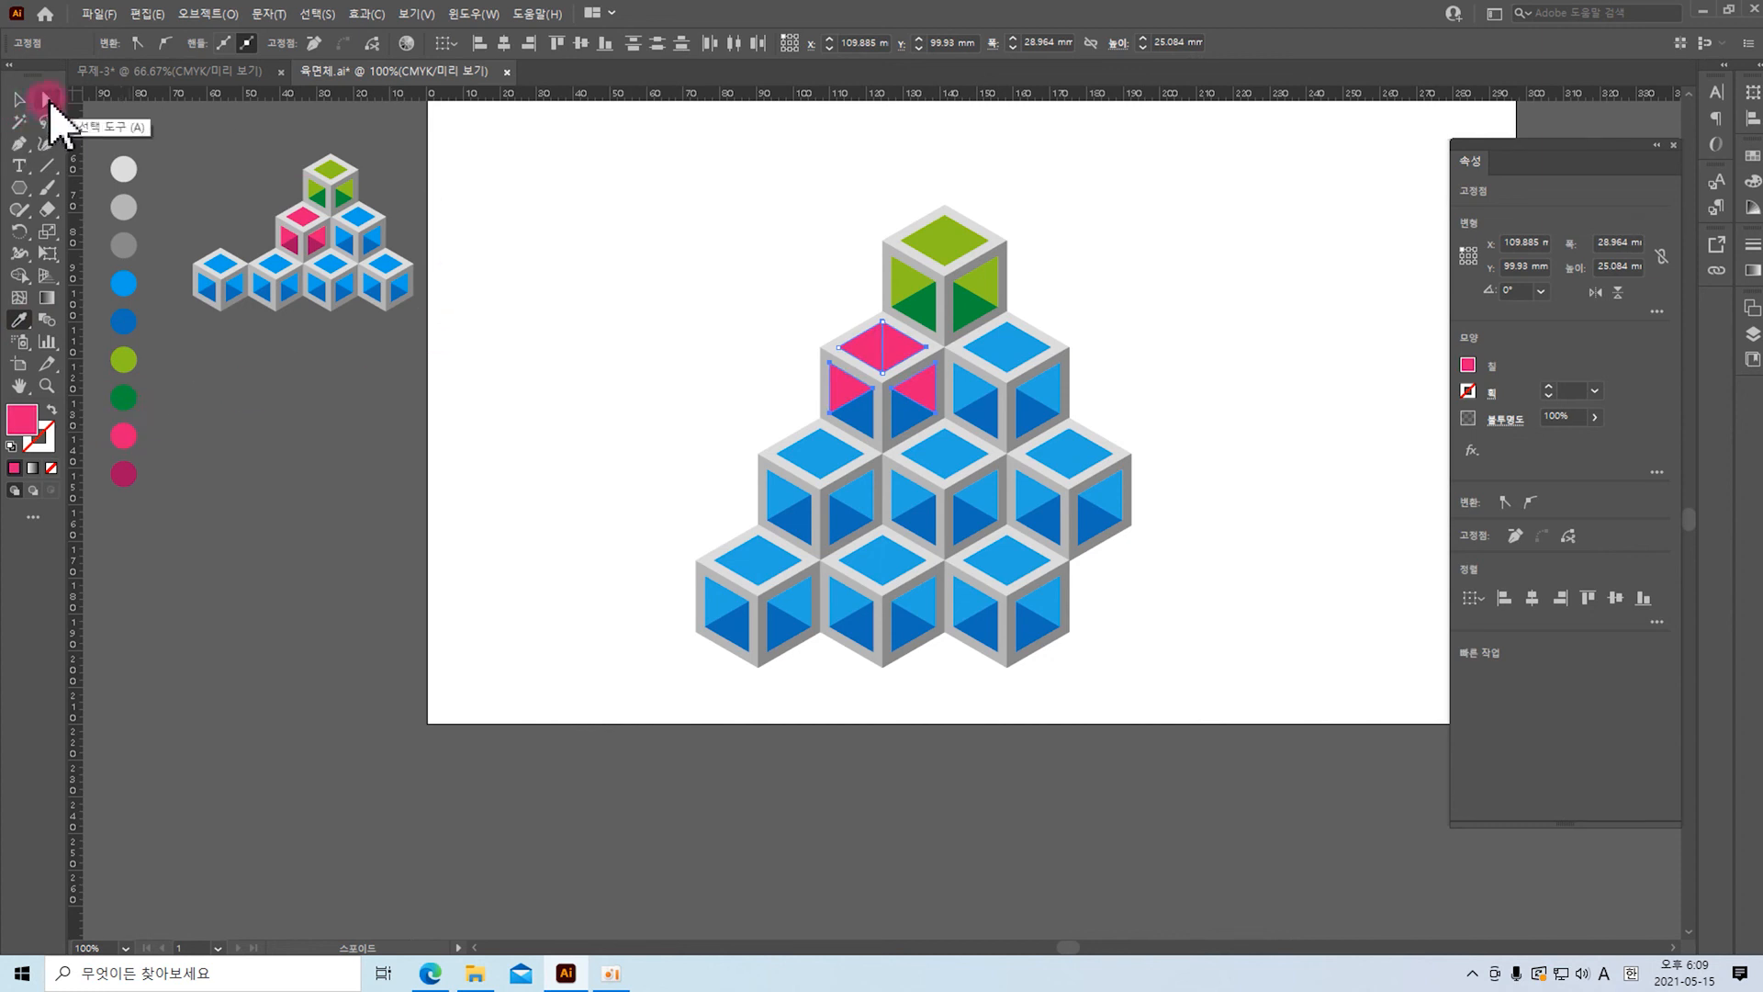
pyautogui.click(856, 421)
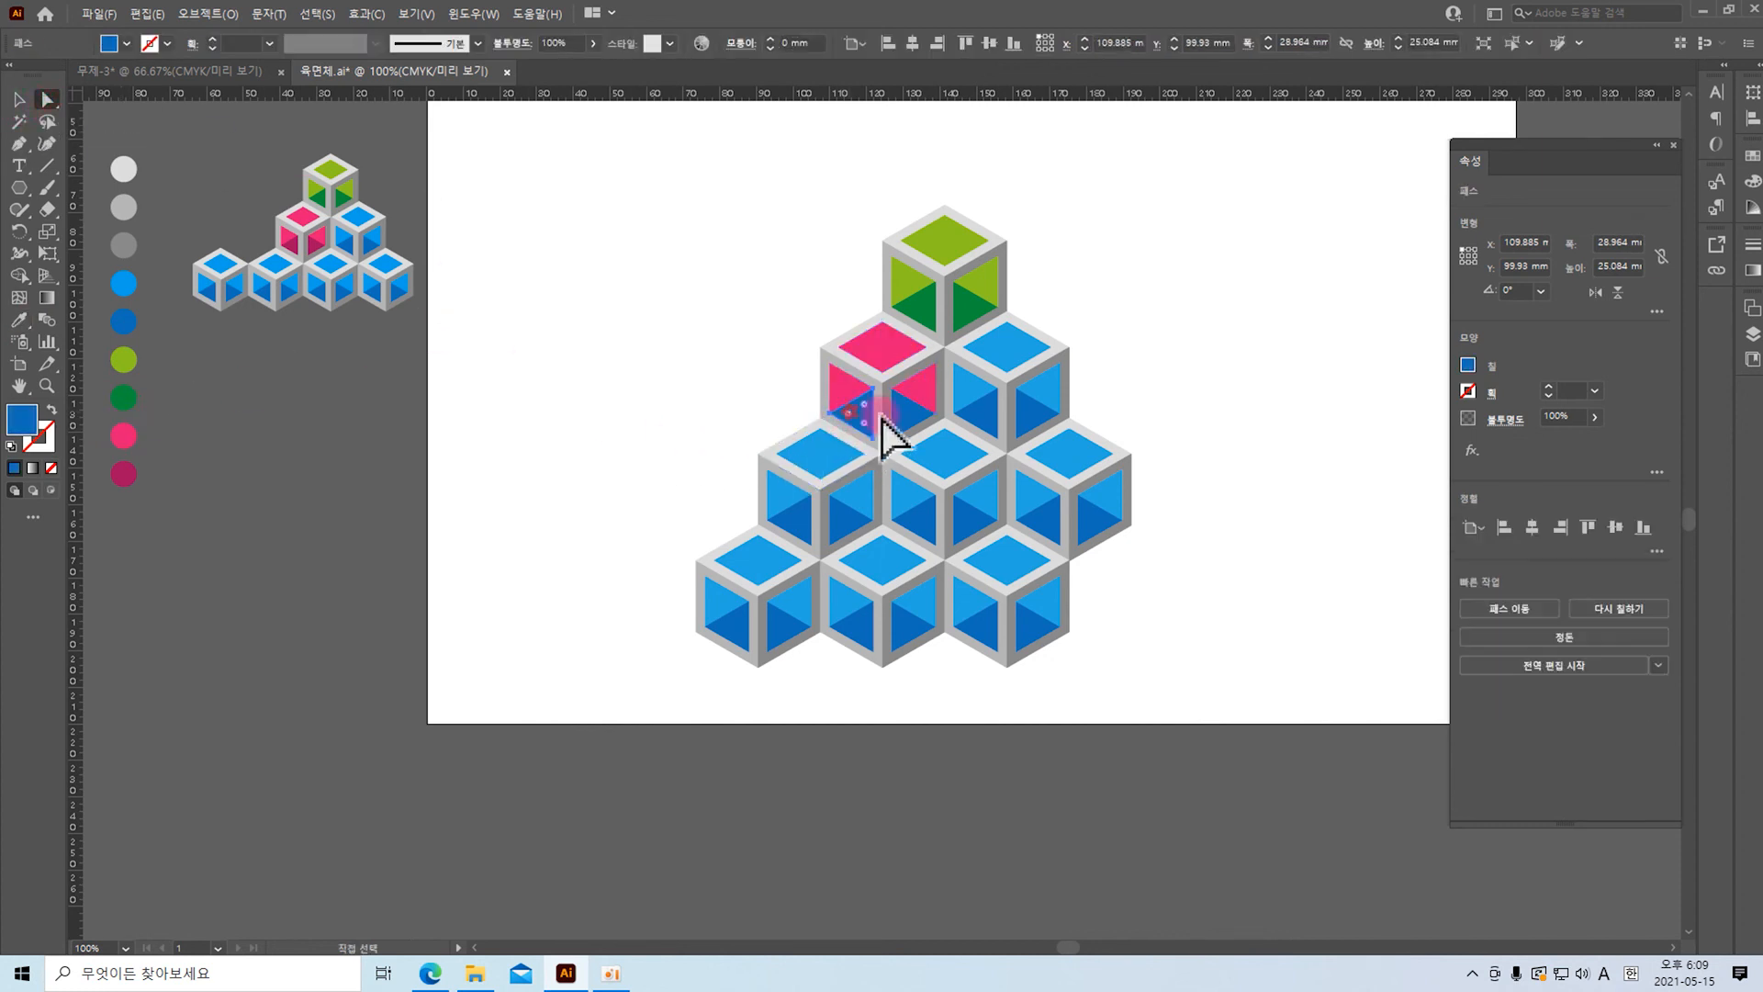
pyautogui.keyDown('shift'); pyautogui.click(915, 422); pyautogui.keyUp('shift')
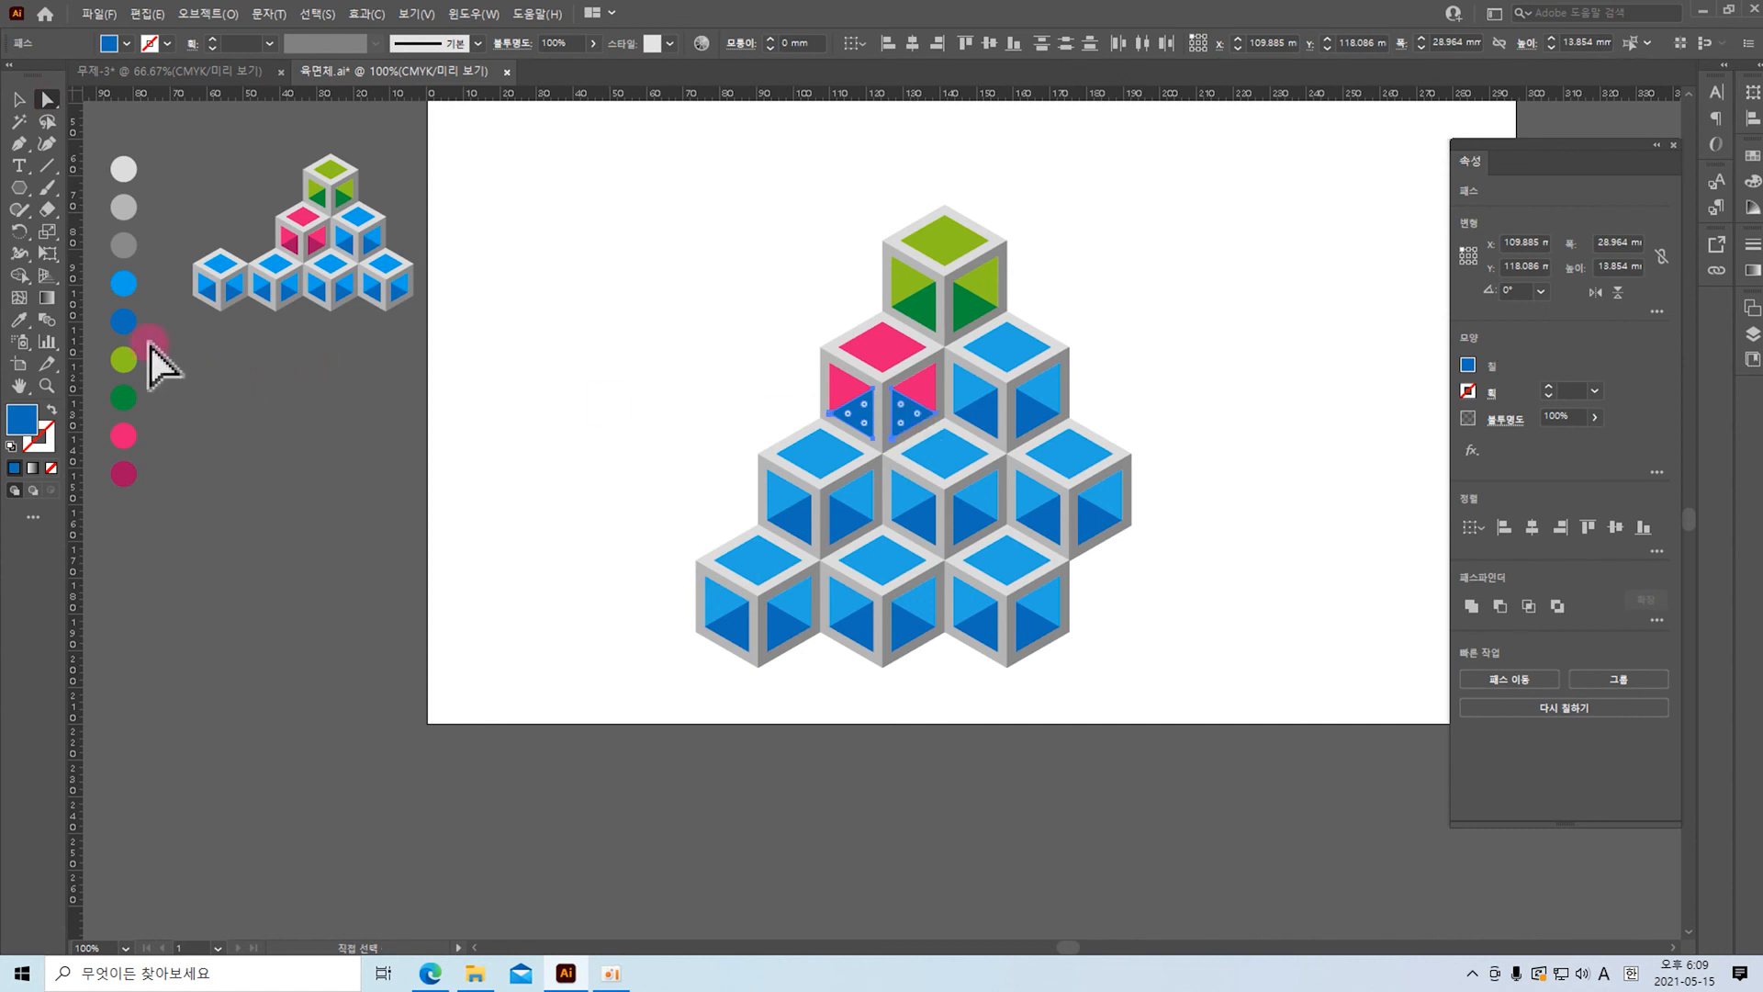
pyautogui.click(18, 319)
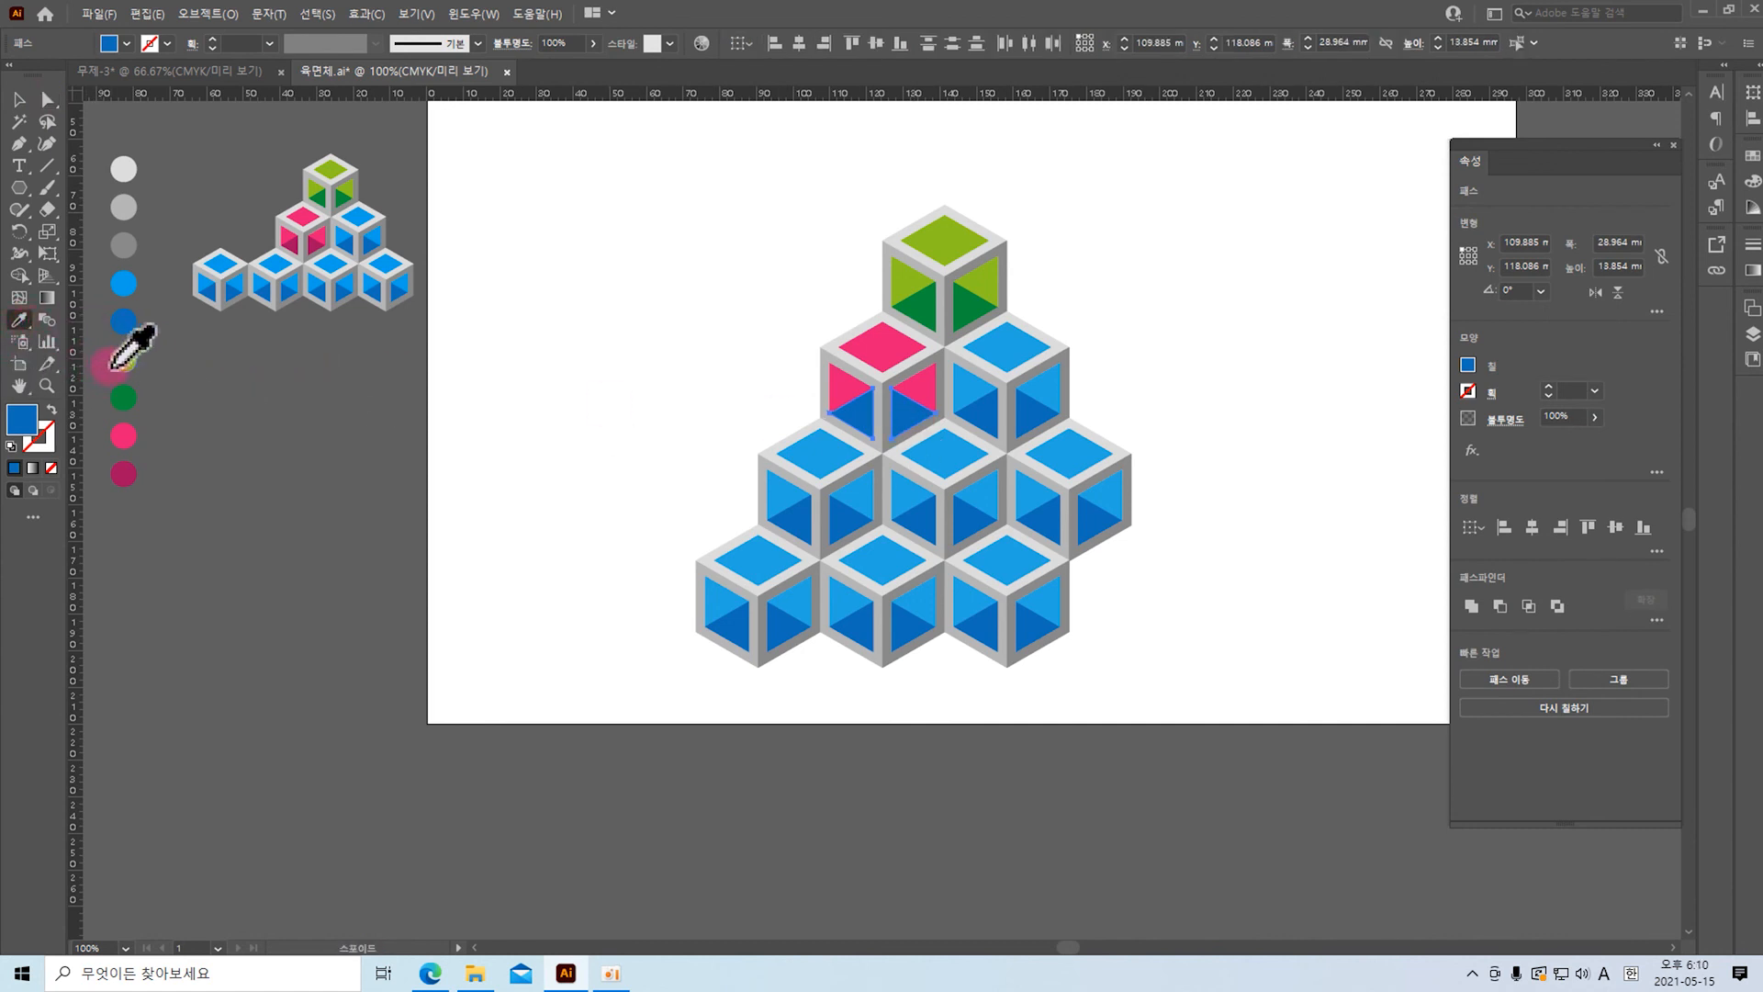
pyautogui.click(124, 472)
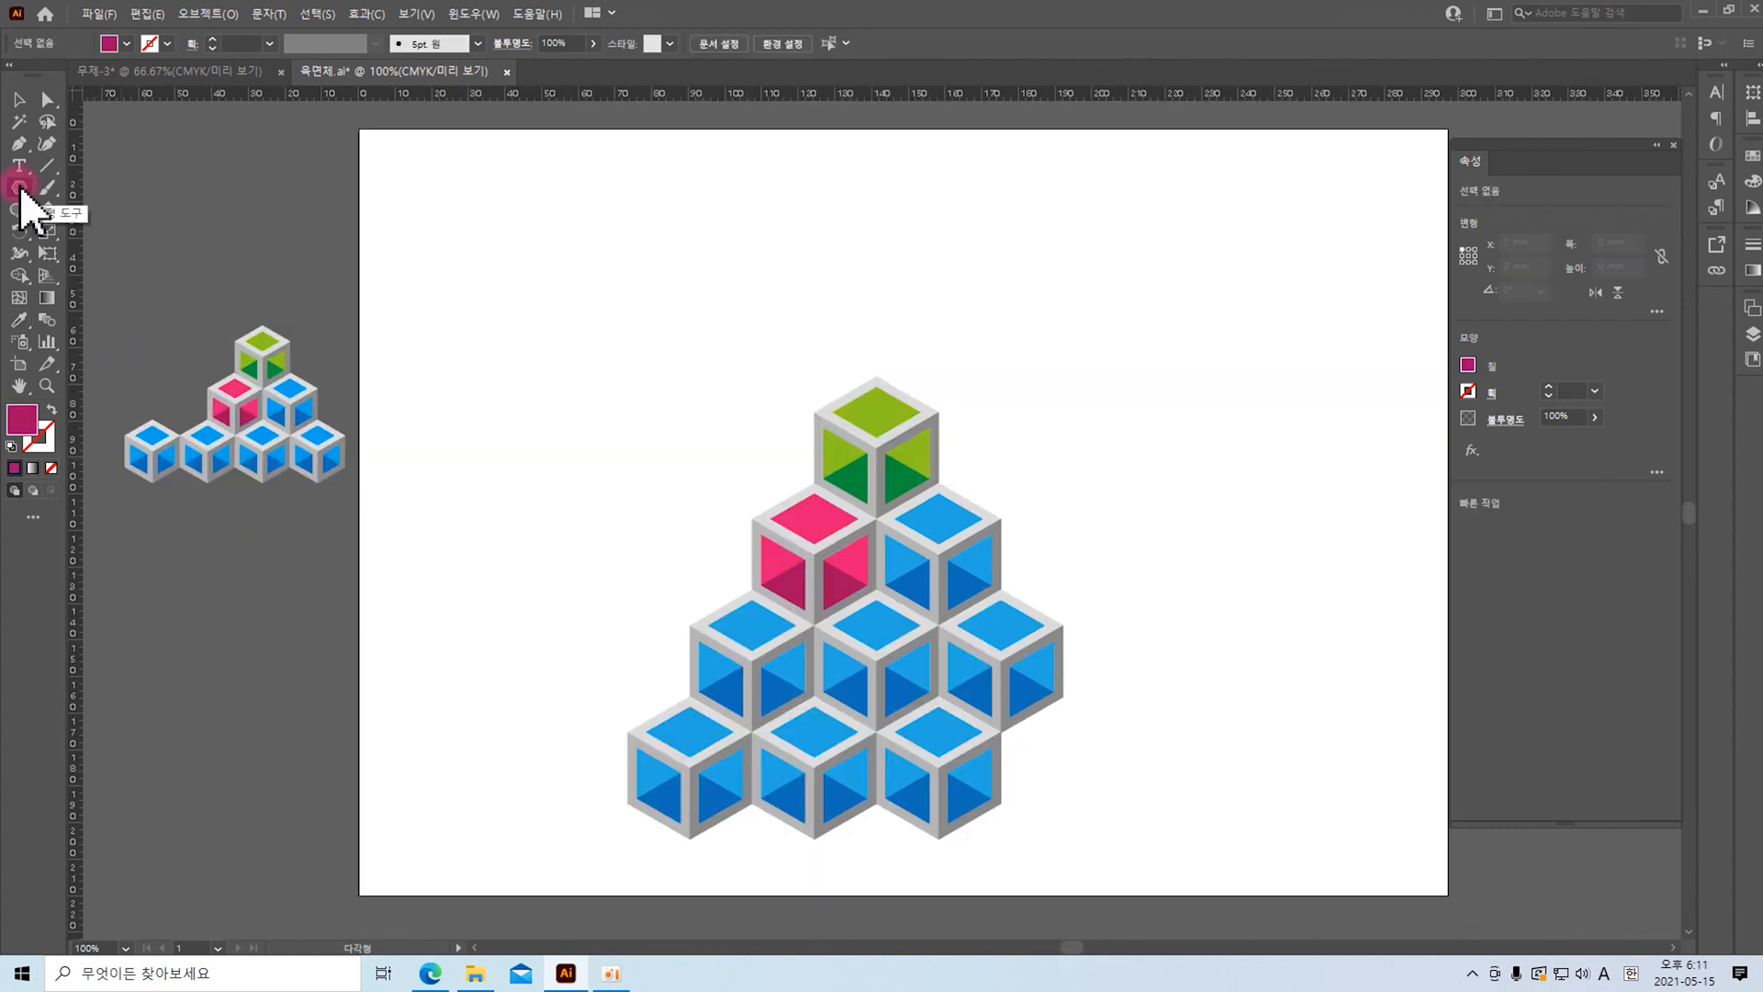
# Step: Activate the Polygon tool for drawing a shape on the artboard
pyautogui.moveTo(20, 188); pyautogui.dragTo(96, 258)
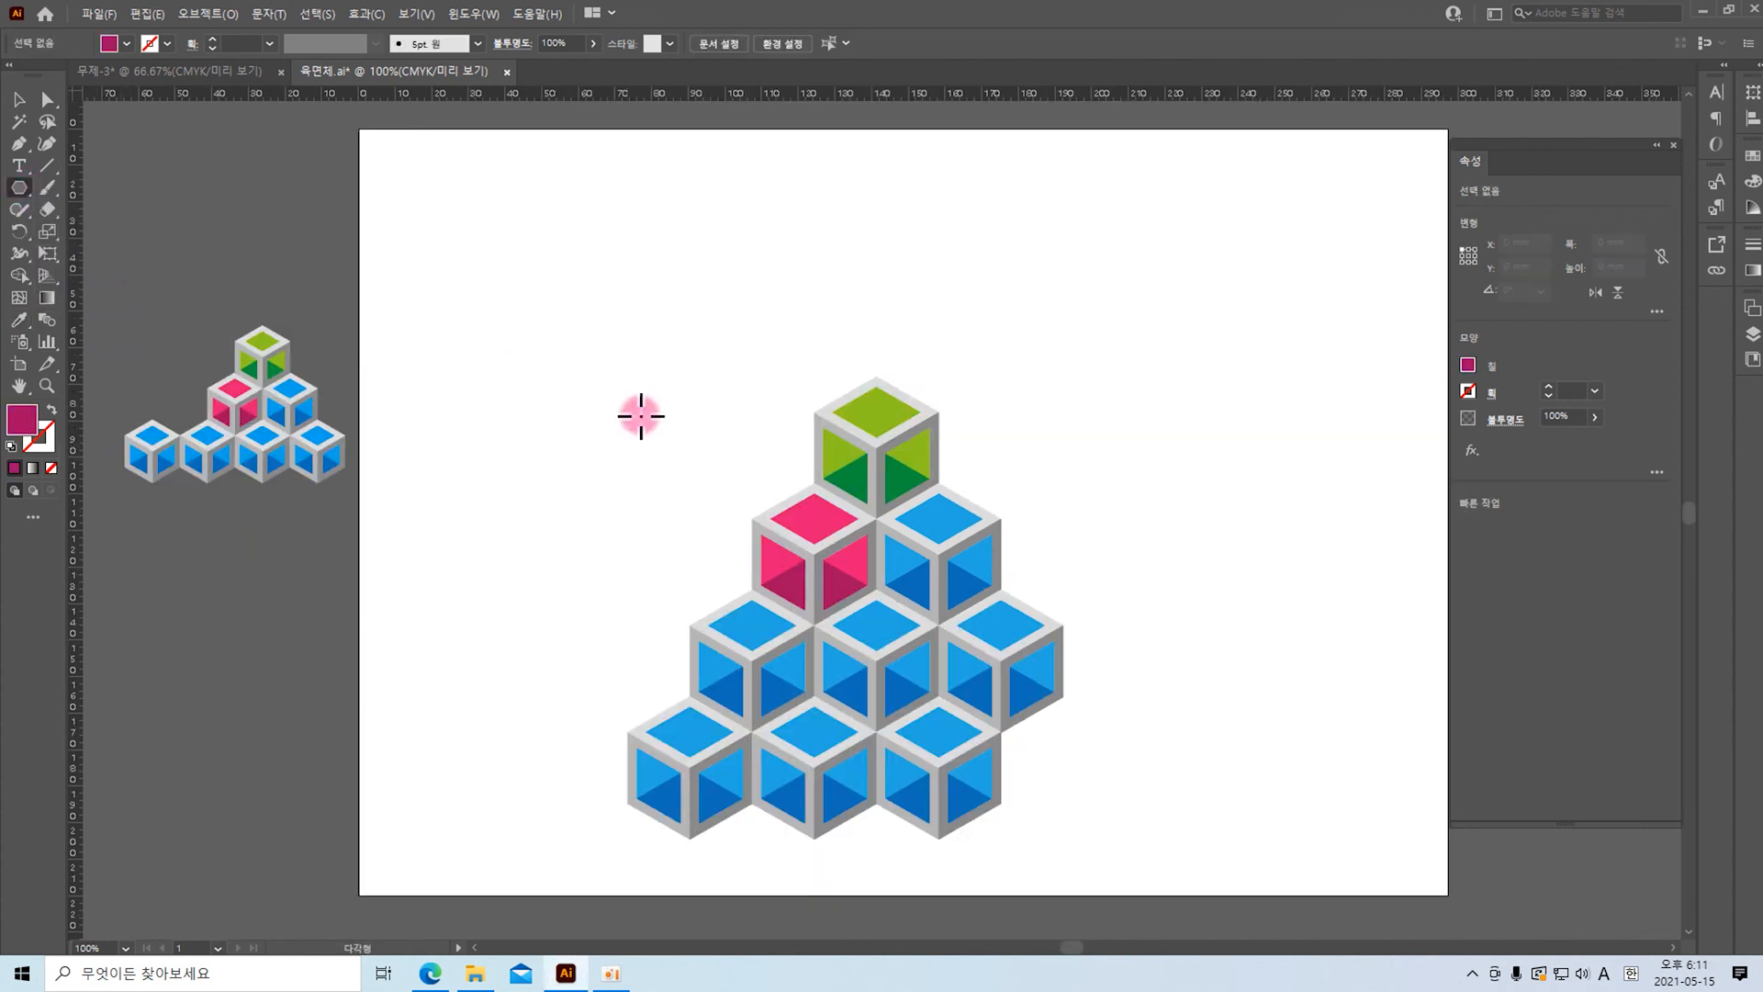